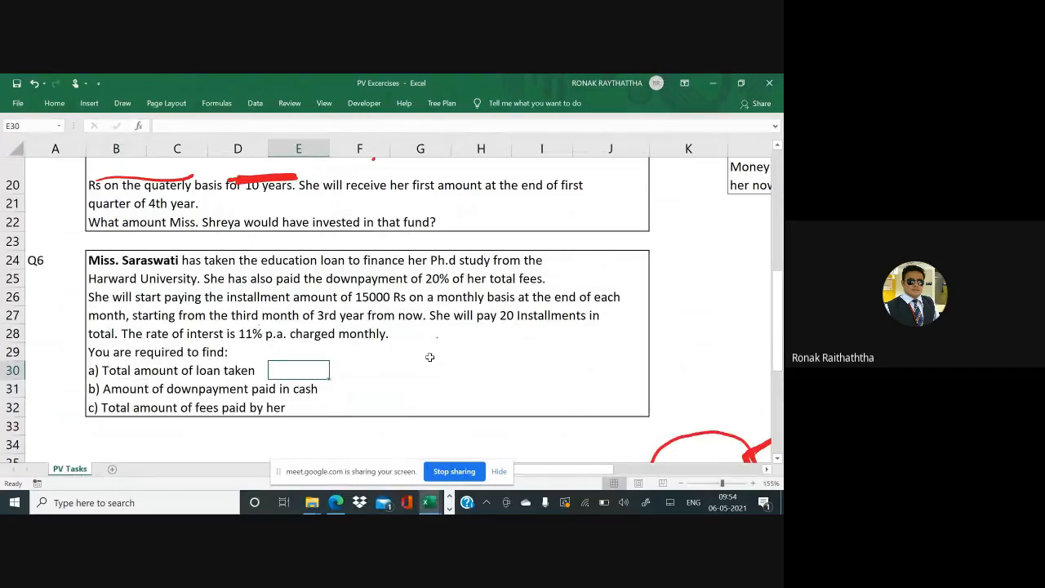
Step: Check the Google Meet chat and participants for responses, and return to the Q6 problem in the Excel workbook
{"action": "key", "text": "alt+Tab"}
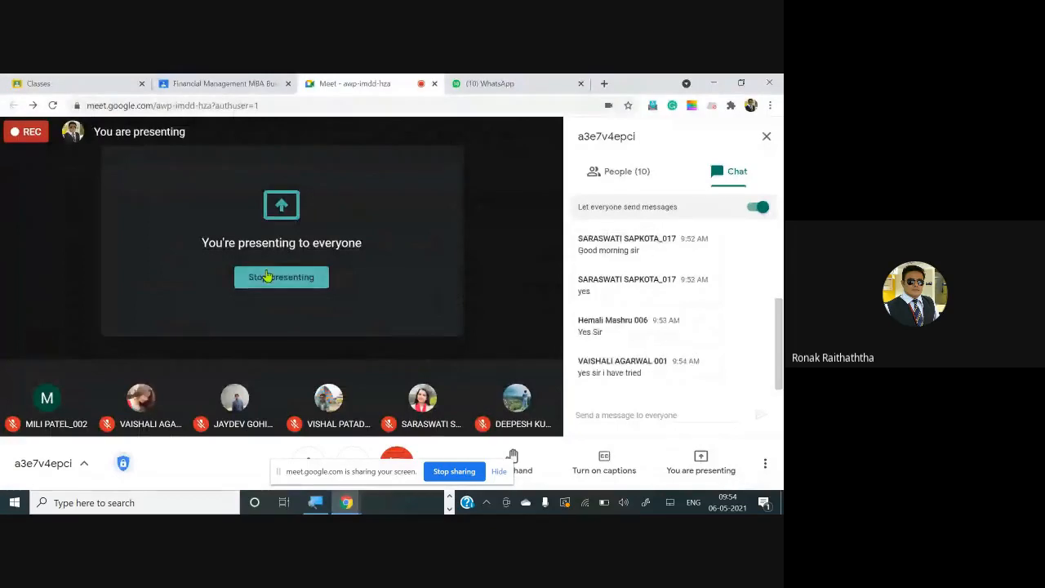
{"action": "key", "text": "alt+Tab"}
{"action": "key", "text": "alt+Tab"}
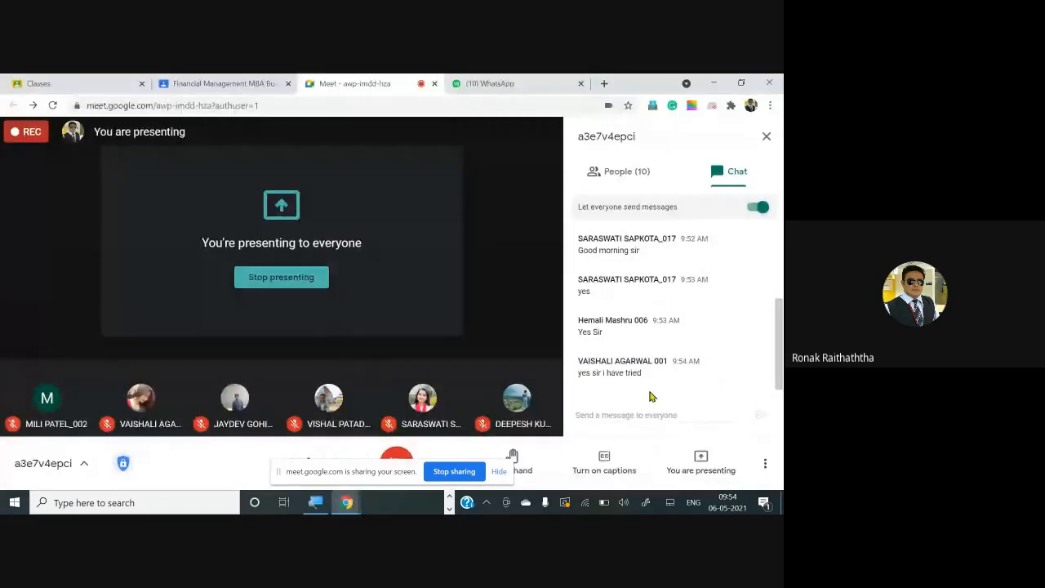
{"action": "key", "text": "alt+Tab"}
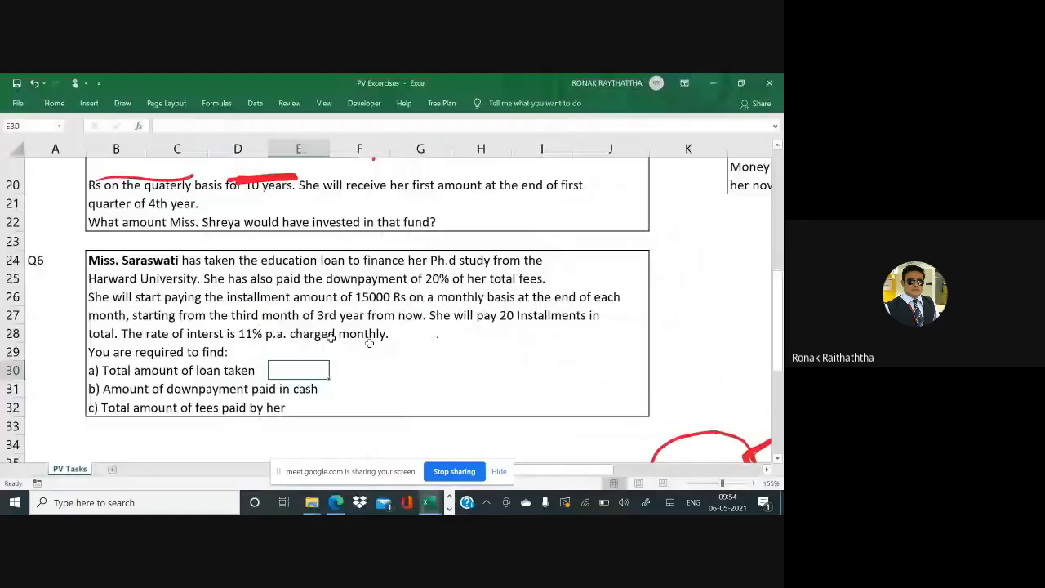
{"action": "left_click", "coordinate": [120, 436]}
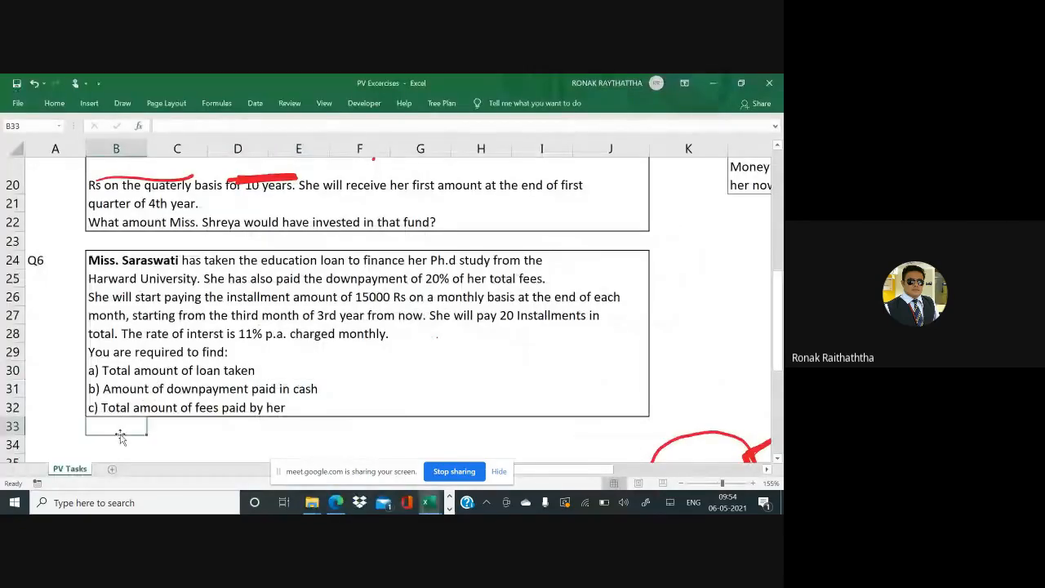
{"action": "key", "text": "Up"}
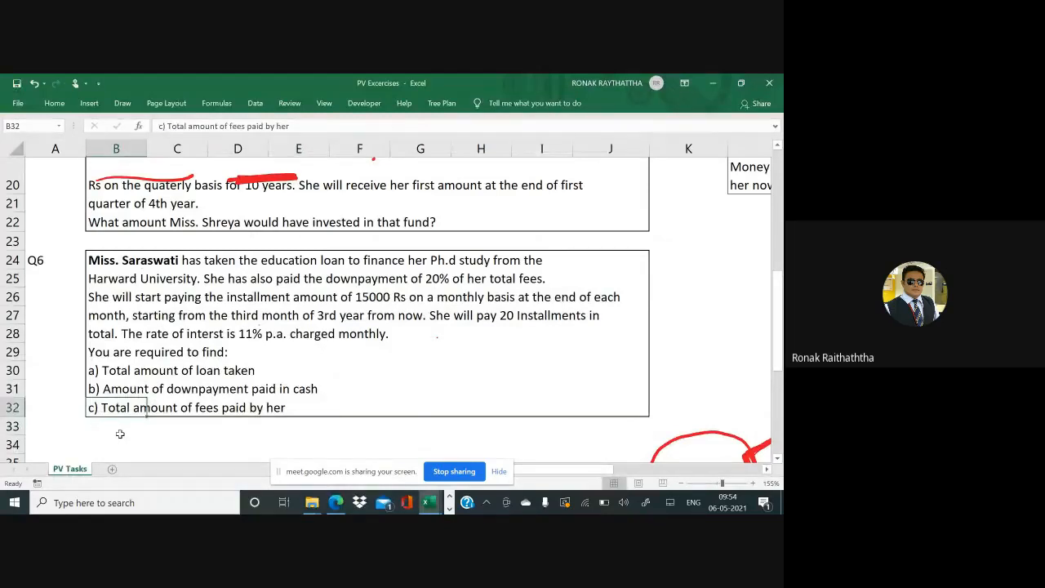
{"action": "key", "text": "alt+Tab"}
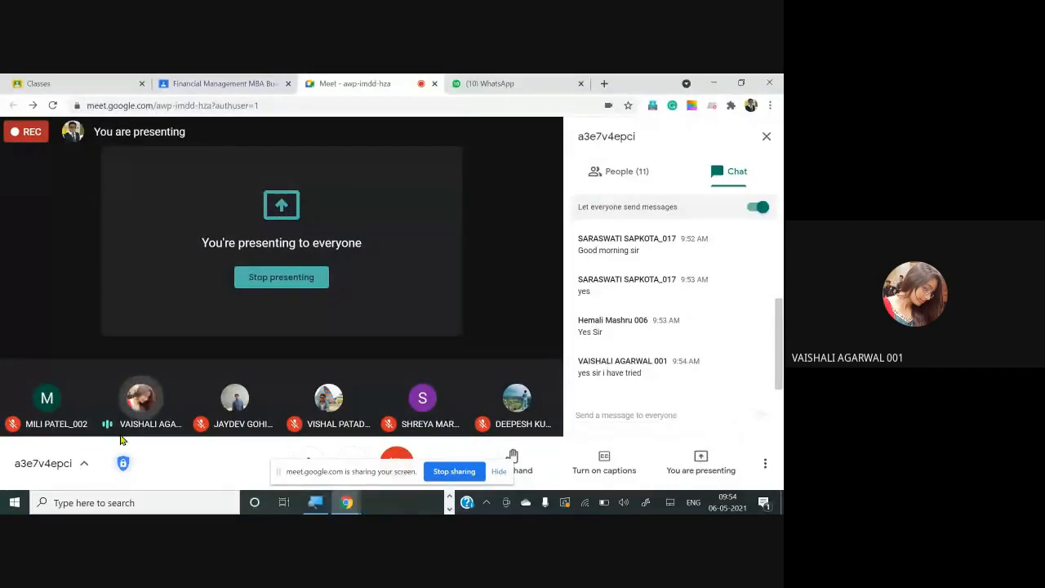
{"action": "key", "text": "alt+Tab"}
Step: Go through the Q6 education loan problem line by line, from the required amounts up to its opening line
{"action": "key", "text": "Up"}
{"action": "key", "text": "Up"}
{"action": "key", "text": "Up"}
{"action": "key", "text": "Up"}
{"action": "key", "text": "Up"}
{"action": "key", "text": "Up"}
{"action": "key", "text": "Up"}
{"action": "key", "text": "Up"}
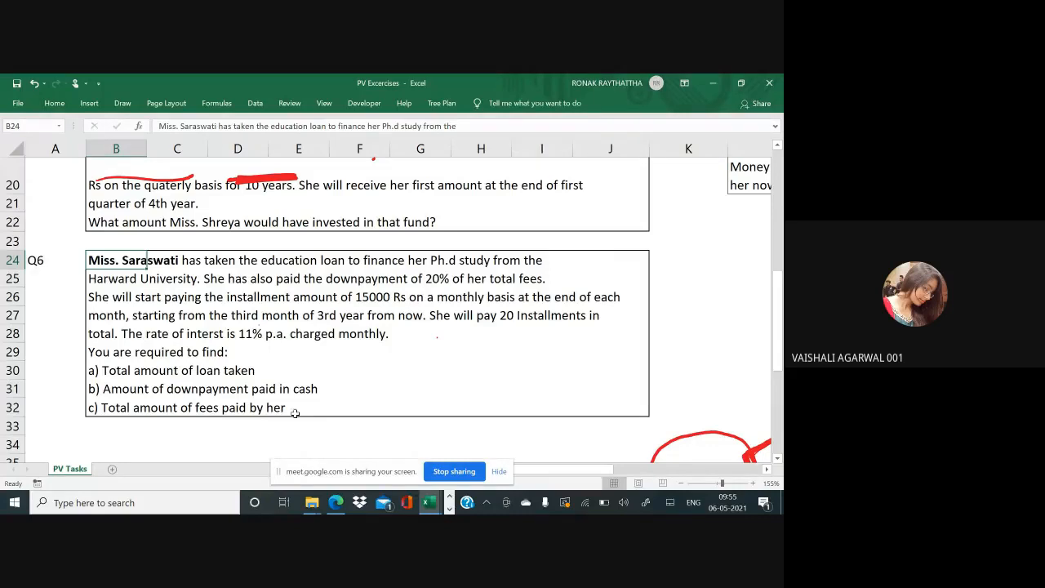
Step: Delete the red ink loop below the Q6 problem, around column K
{"action": "left_click", "coordinate": [747, 446]}
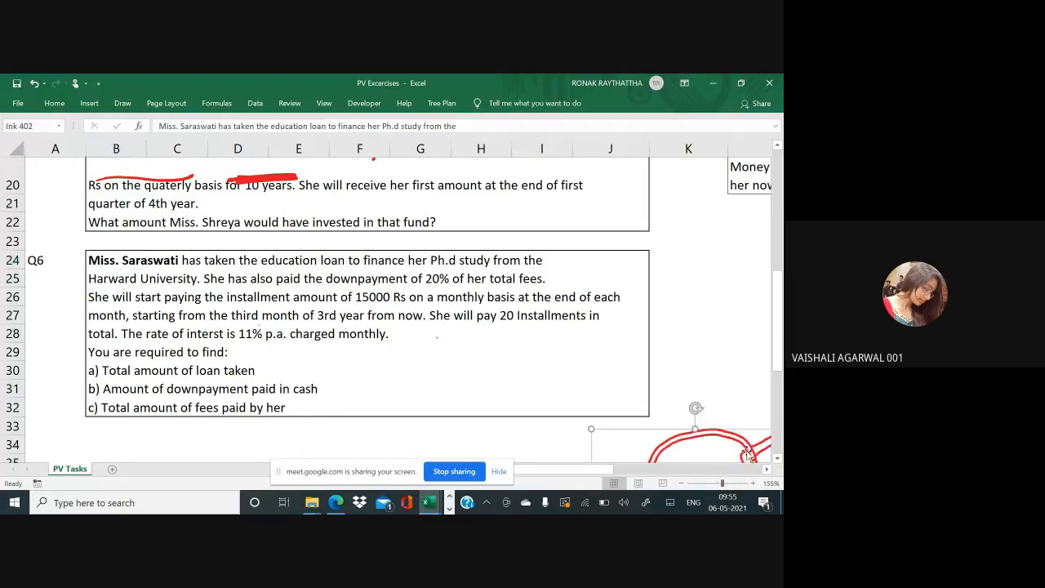
{"action": "key", "text": "Delete"}
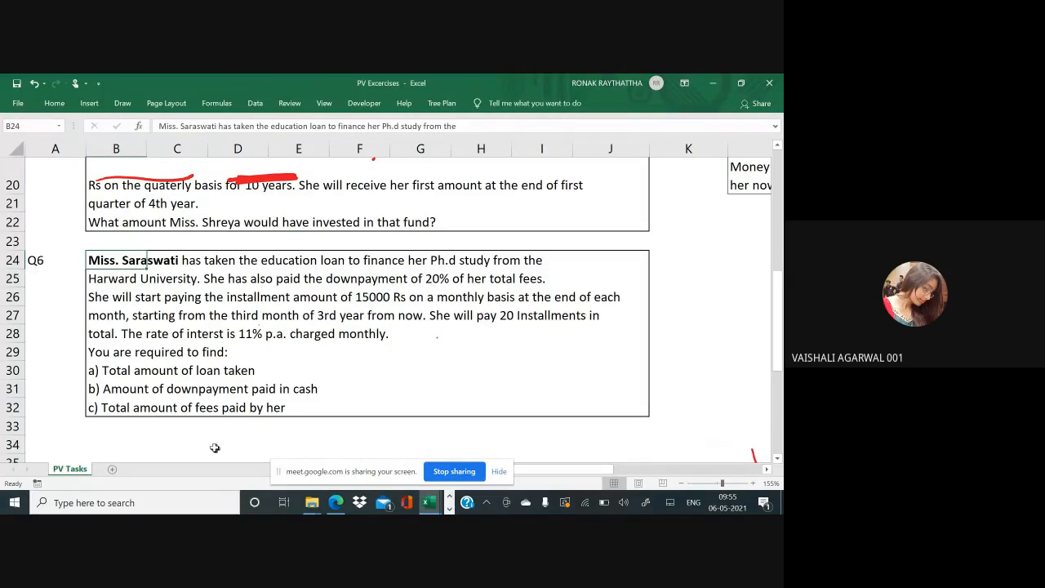
{"action": "left_click", "coordinate": [194, 382]}
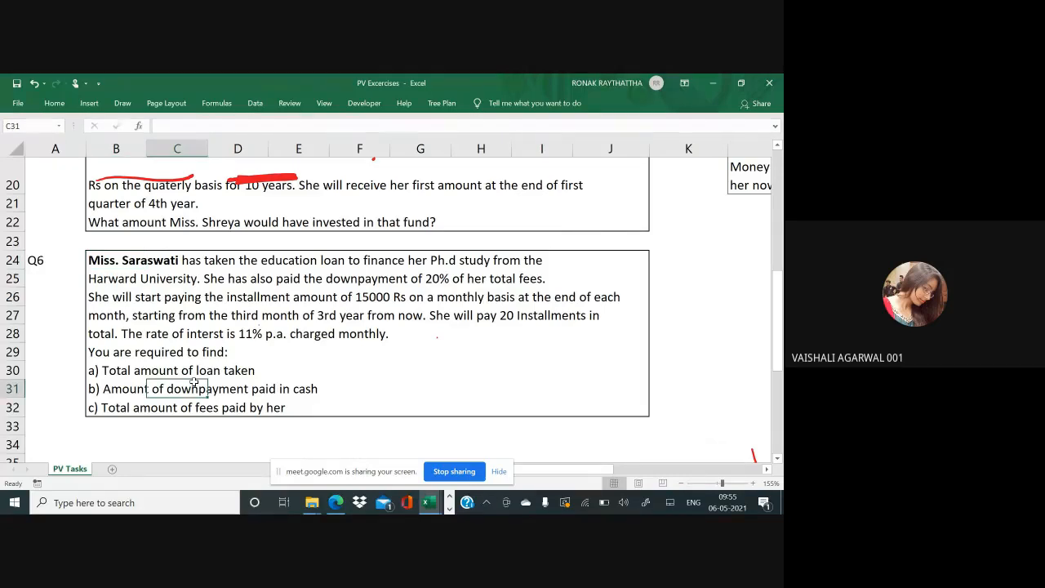
{"action": "left_click", "coordinate": [711, 328]}
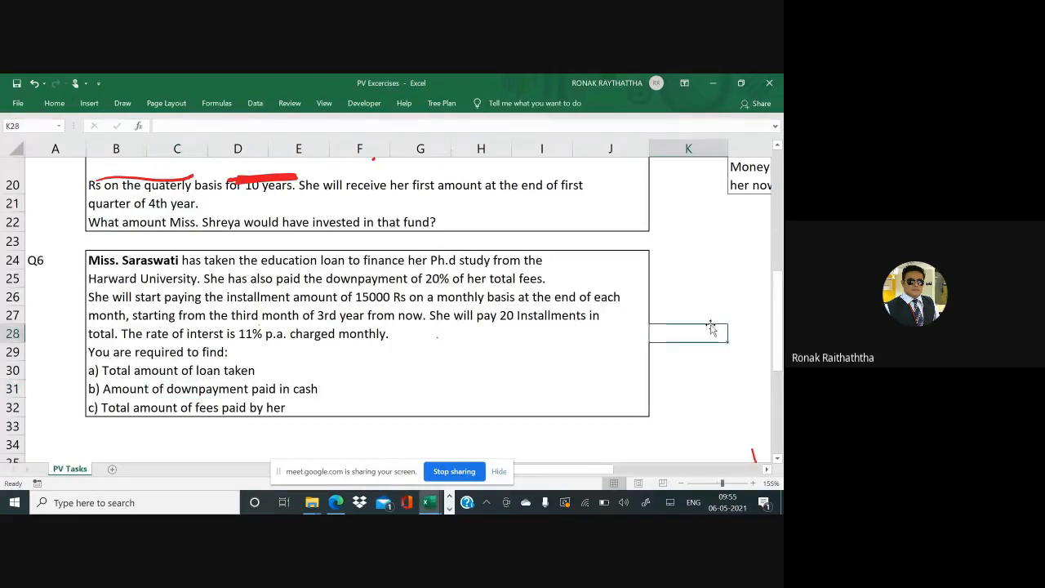
{"action": "key", "text": "Right"}
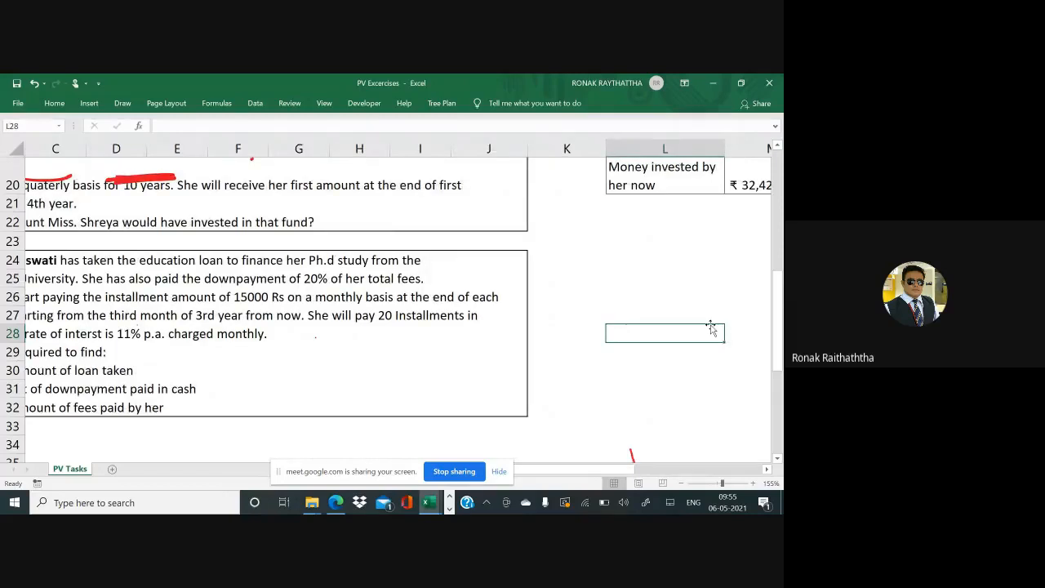
{"action": "key", "text": "Left"}
{"action": "key", "text": "Left"}
{"action": "key", "text": "Left"}
{"action": "key", "text": "Left"}
{"action": "key", "text": "Left"}
{"action": "key", "text": "Left"}
{"action": "key", "text": "Left"}
{"action": "key", "text": "Left"}
{"action": "key", "text": "Left"}
{"action": "key", "text": "Left"}
{"action": "key", "text": "Left"}
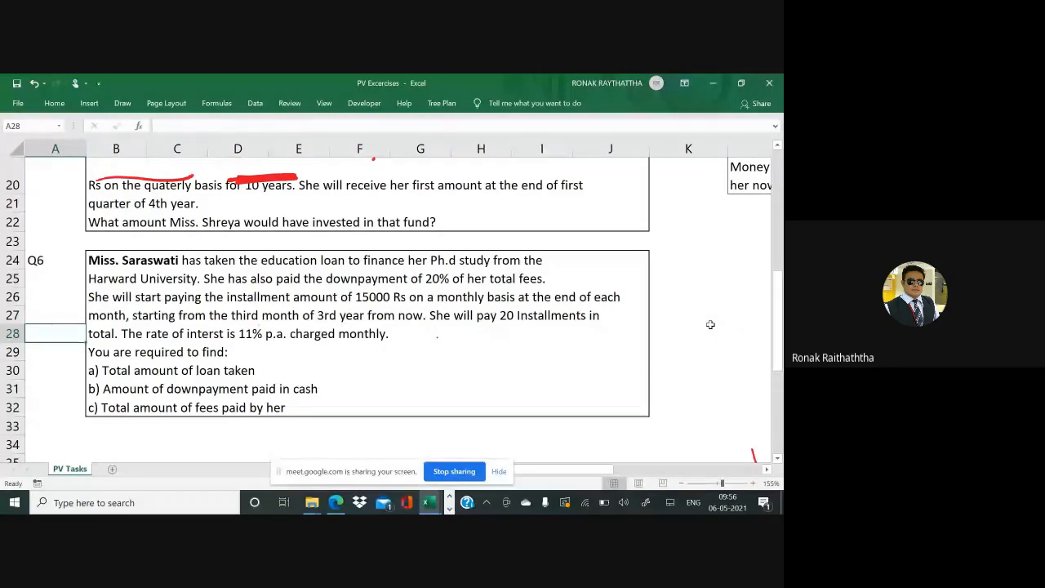
Step: Handwrite a circled "100" in ink in the empty area beside the Q6 problem, below the money invested table
{"action": "scroll", "coordinate": [710, 324], "scroll_direction": "right", "scroll_amount": 6}
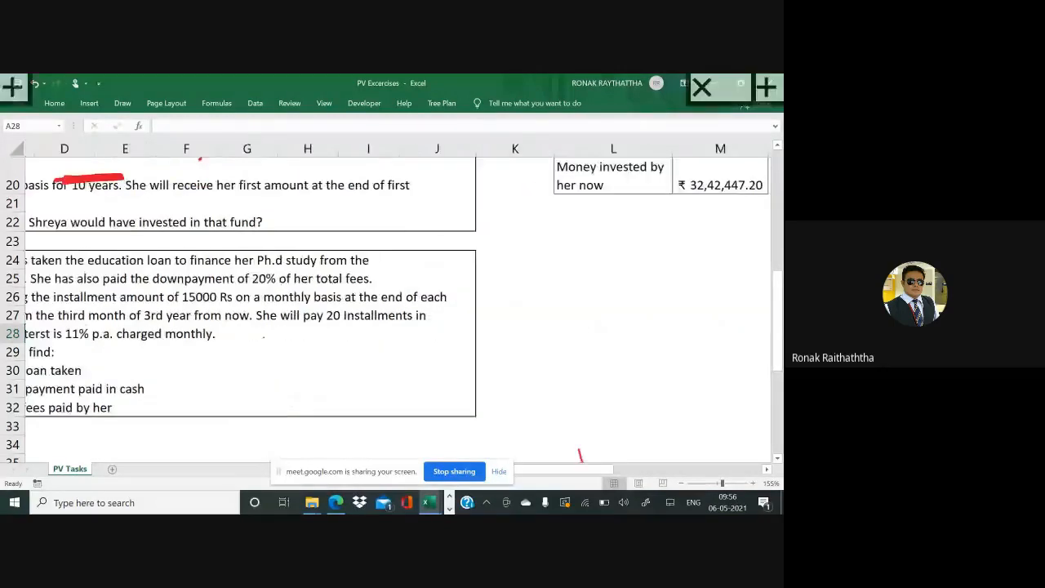
{"action": "left_click_drag", "start_coordinate": [476, 291], "coordinate": [478, 314]}
{"action": "left_click_drag", "start_coordinate": [492, 291], "coordinate": [507, 285]}
{"action": "mouse_move", "coordinate": [514, 258]}
{"action": "left_mouse_down"}
{"action": "mouse_move", "coordinate": [462, 287]}
{"action": "mouse_move", "coordinate": [523, 262]}
{"action": "left_mouse_up"}
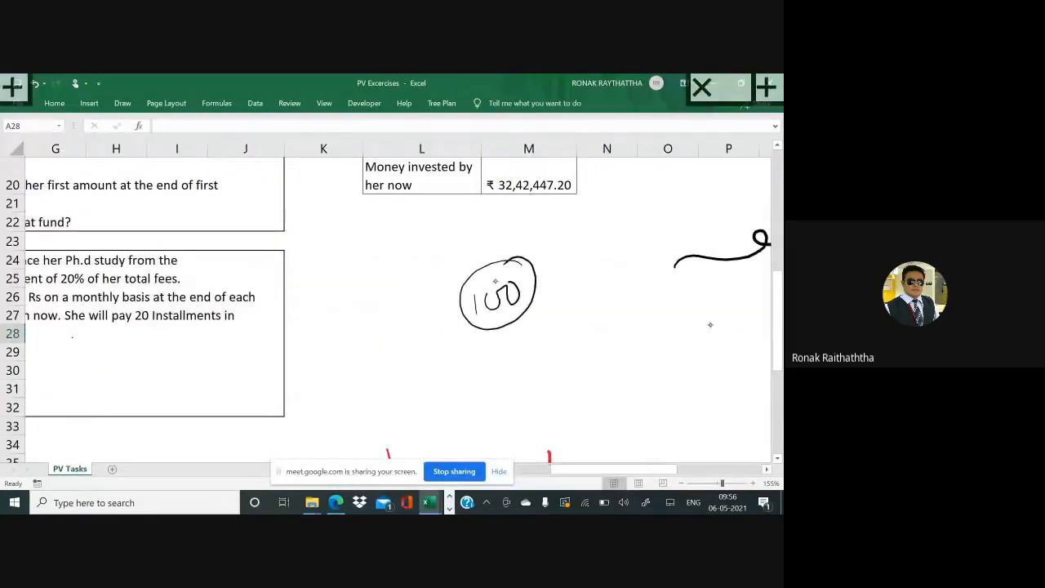
Step: Branch the circled 100 into a circled "20%" and a circled "80%", and label the 80% branch "(taken)"
{"action": "left_click_drag", "start_coordinate": [502, 323], "coordinate": [435, 367]}
{"action": "mouse_move", "coordinate": [391, 400]}
{"action": "left_mouse_down"}
{"action": "mouse_move", "coordinate": [402, 420]}
{"action": "mouse_move", "coordinate": [408, 396]}
{"action": "mouse_move", "coordinate": [427, 417]}
{"action": "left_mouse_up"}
{"action": "mouse_move", "coordinate": [427, 367]}
{"action": "left_mouse_down"}
{"action": "mouse_move", "coordinate": [415, 364]}
{"action": "mouse_move", "coordinate": [432, 369]}
{"action": "left_mouse_up"}
{"action": "left_click_drag", "start_coordinate": [491, 330], "coordinate": [592, 324]}
{"action": "left_click_drag", "start_coordinate": [613, 311], "coordinate": [613, 356]}
{"action": "mouse_move", "coordinate": [627, 295]}
{"action": "left_mouse_down"}
{"action": "mouse_move", "coordinate": [563, 359]}
{"action": "mouse_move", "coordinate": [627, 297]}
{"action": "left_mouse_up"}
{"action": "left_click_drag", "start_coordinate": [596, 387], "coordinate": [589, 415]}
{"action": "mouse_move", "coordinate": [607, 405]}
{"action": "left_mouse_down"}
{"action": "mouse_move", "coordinate": [617, 385]}
{"action": "mouse_move", "coordinate": [627, 398]}
{"action": "mouse_move", "coordinate": [663, 375]}
{"action": "mouse_move", "coordinate": [668, 384]}
{"action": "left_mouse_up"}
{"action": "left_click_drag", "start_coordinate": [663, 356], "coordinate": [672, 399]}
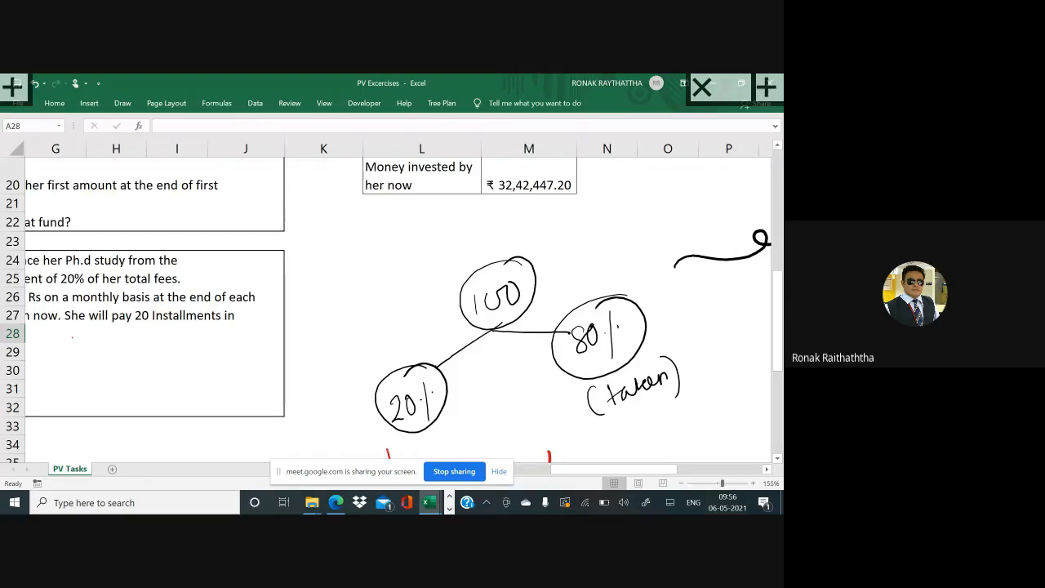
Step: Emphasise the split diagram with extra circles around 100 and 80%, tick marks at 100 and 20%, and a curve leading out from 80%
{"action": "scroll", "coordinate": [398, 305], "scroll_direction": "right", "scroll_amount": 3}
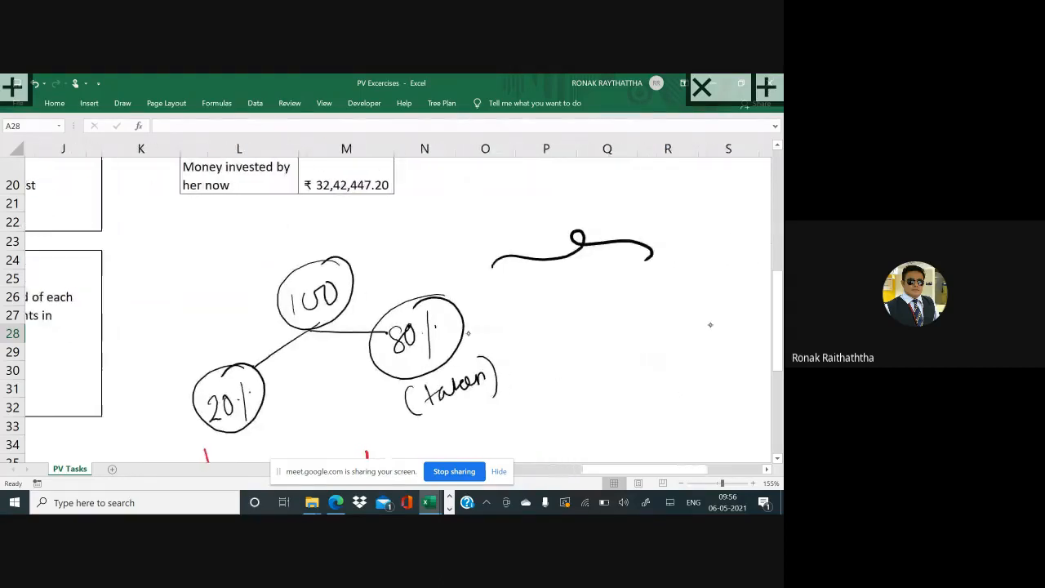
{"action": "left_click_drag", "start_coordinate": [465, 328], "coordinate": [638, 315]}
{"action": "mouse_move", "coordinate": [359, 222]}
{"action": "left_mouse_down"}
{"action": "mouse_move", "coordinate": [294, 369]}
{"action": "mouse_move", "coordinate": [339, 209]}
{"action": "mouse_move", "coordinate": [408, 249]}
{"action": "mouse_move", "coordinate": [467, 196]}
{"action": "left_mouse_up"}
{"action": "mouse_move", "coordinate": [245, 402]}
{"action": "left_mouse_down"}
{"action": "mouse_move", "coordinate": [255, 429]}
{"action": "mouse_move", "coordinate": [323, 365]}
{"action": "left_mouse_up"}
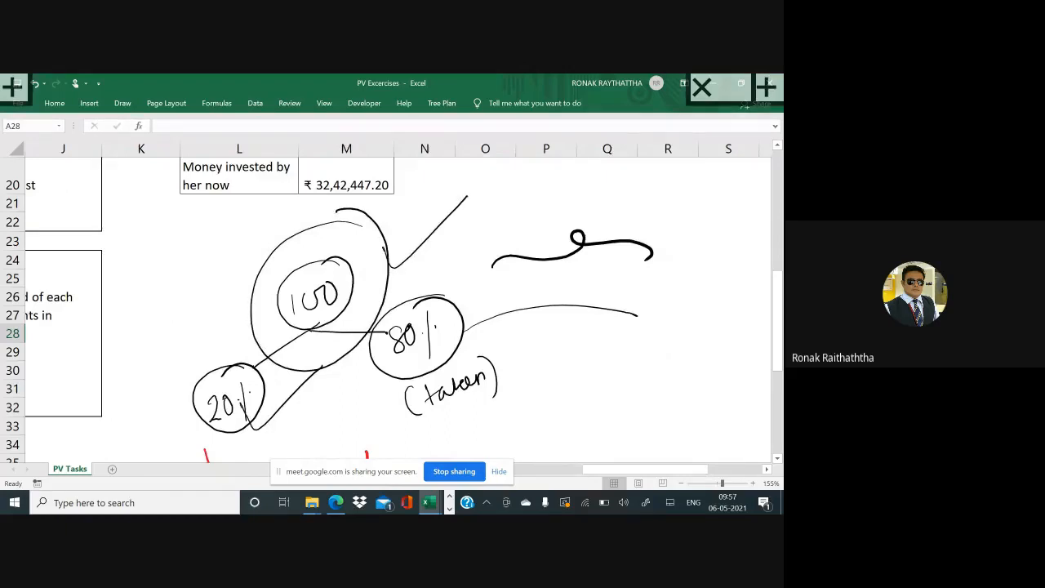
{"action": "mouse_move", "coordinate": [445, 293]}
{"action": "left_mouse_down"}
{"action": "mouse_move", "coordinate": [382, 365]}
{"action": "mouse_move", "coordinate": [384, 303]}
{"action": "mouse_move", "coordinate": [398, 281]}
{"action": "mouse_move", "coordinate": [415, 288]}
{"action": "left_mouse_up"}
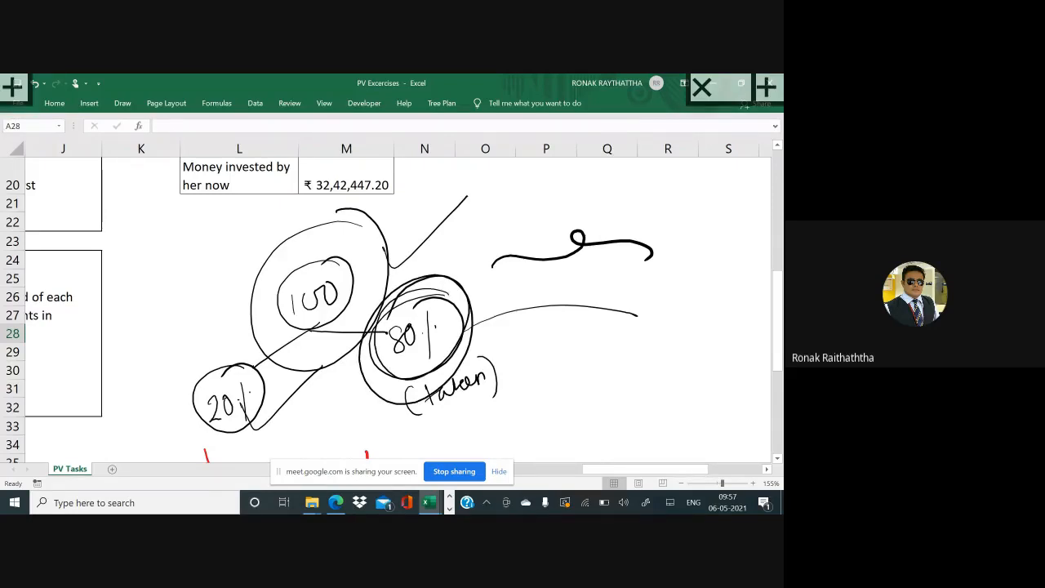
Step: Draw a horizontal timeline beside the 80% circle, from column O to column U, with a vertical mark at each end
{"action": "left_click_drag", "start_coordinate": [511, 286], "coordinate": [509, 360]}
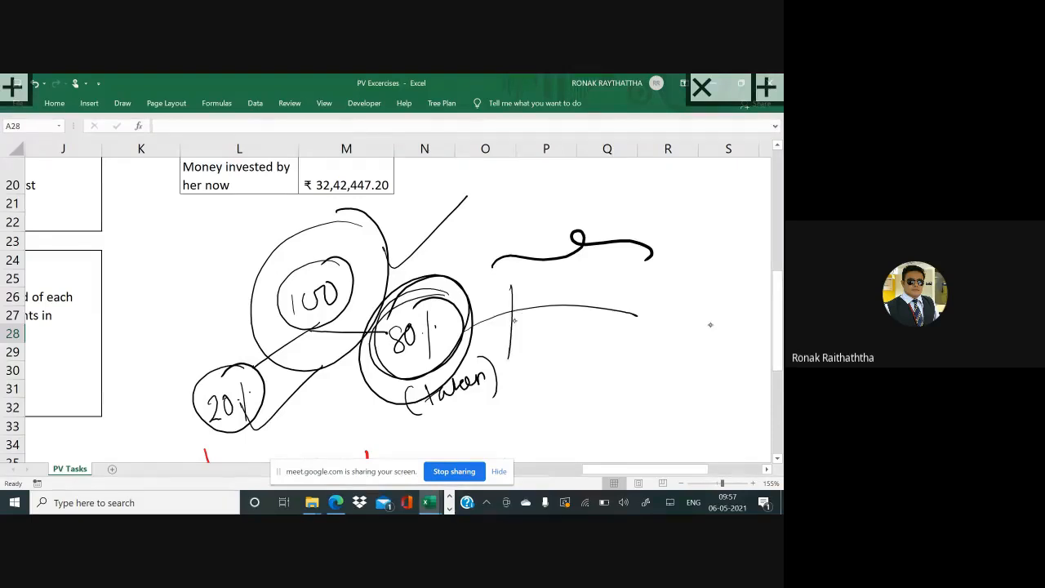
{"action": "left_click_drag", "start_coordinate": [513, 311], "coordinate": [738, 303]}
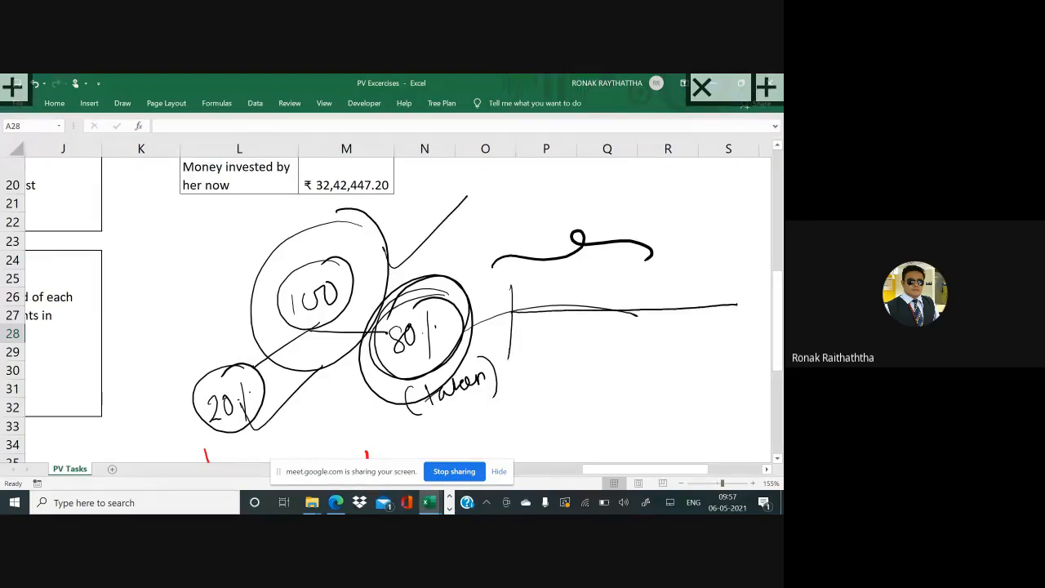
{"action": "scroll", "coordinate": [391, 302], "scroll_direction": "right", "scroll_amount": 2}
{"action": "left_click_drag", "start_coordinate": [576, 302], "coordinate": [733, 300]}
{"action": "left_click_drag", "start_coordinate": [733, 281], "coordinate": [734, 349]}
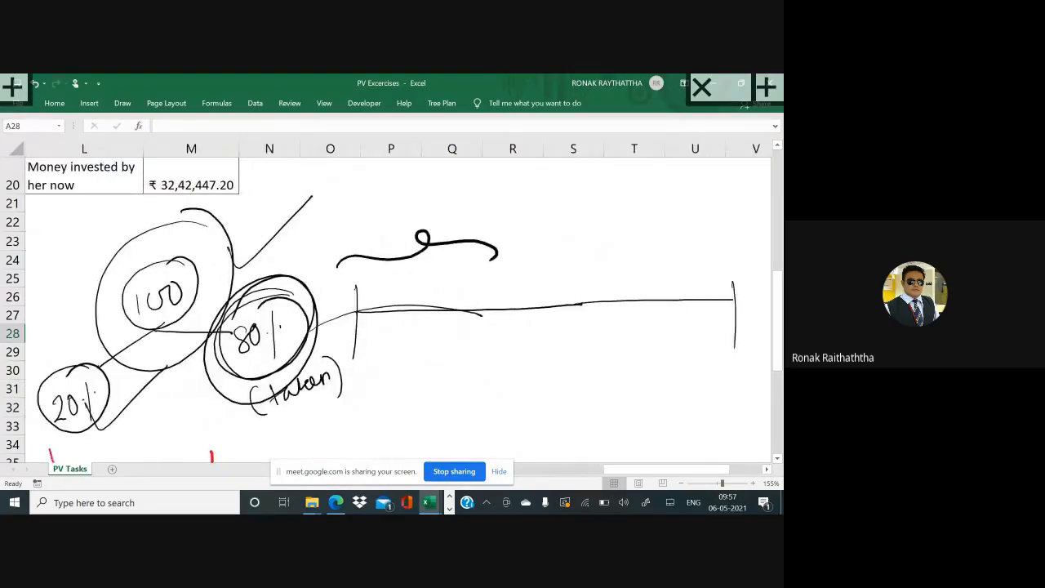
Step: Underline "20 Installments" and "third month of 3rd year from" in ink within the Q6 problem text
{"action": "scroll", "coordinate": [392, 302], "scroll_direction": "left", "scroll_amount": 1}
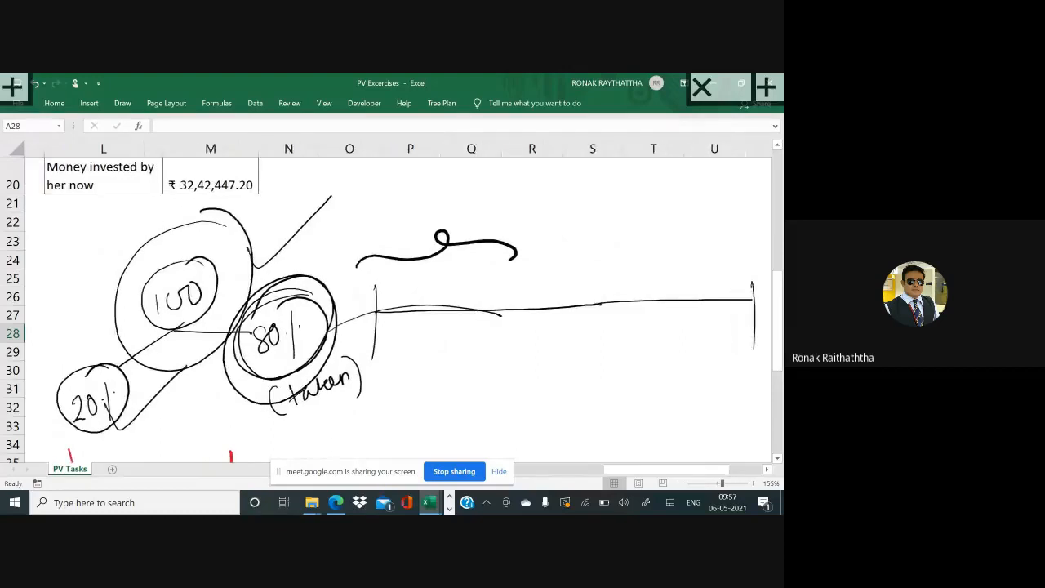
{"action": "scroll", "coordinate": [392, 302], "scroll_direction": "left", "scroll_amount": 10}
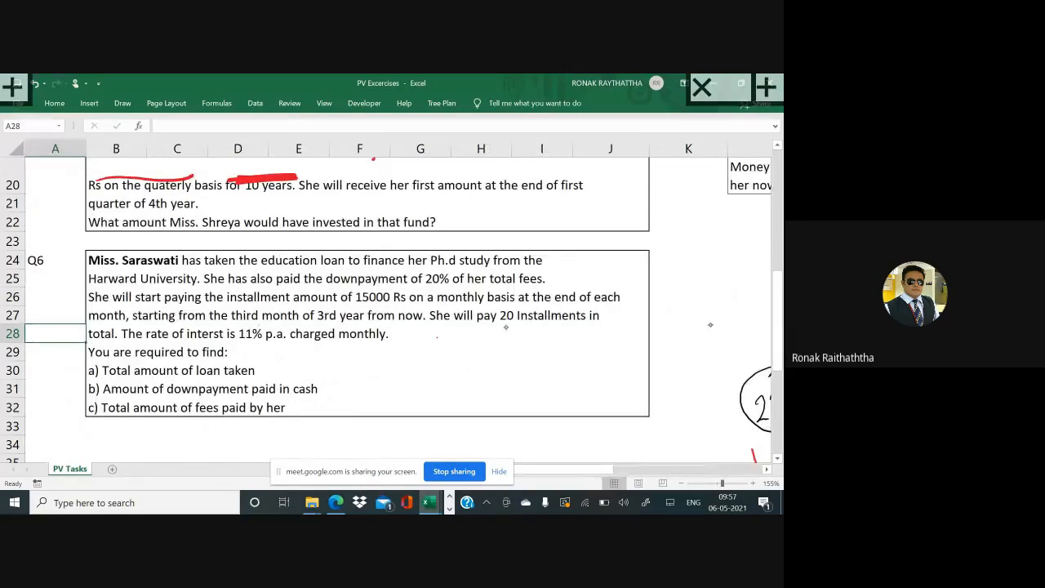
{"action": "mouse_move", "coordinate": [506, 327]}
{"action": "left_mouse_down"}
{"action": "mouse_move", "coordinate": [552, 327]}
{"action": "mouse_move", "coordinate": [482, 329]}
{"action": "left_mouse_up"}
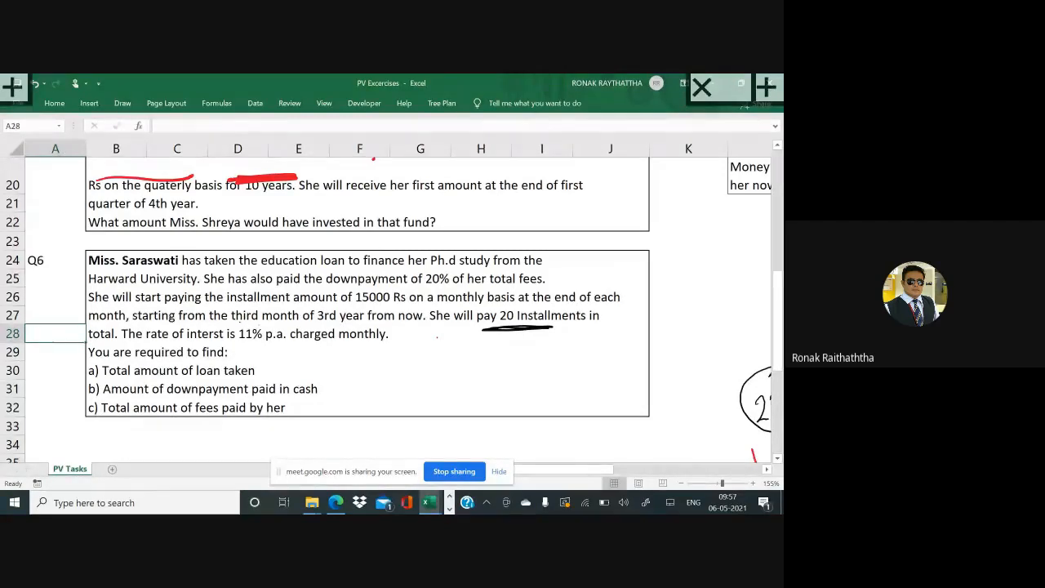
{"action": "left_click_drag", "start_coordinate": [238, 324], "coordinate": [392, 326]}
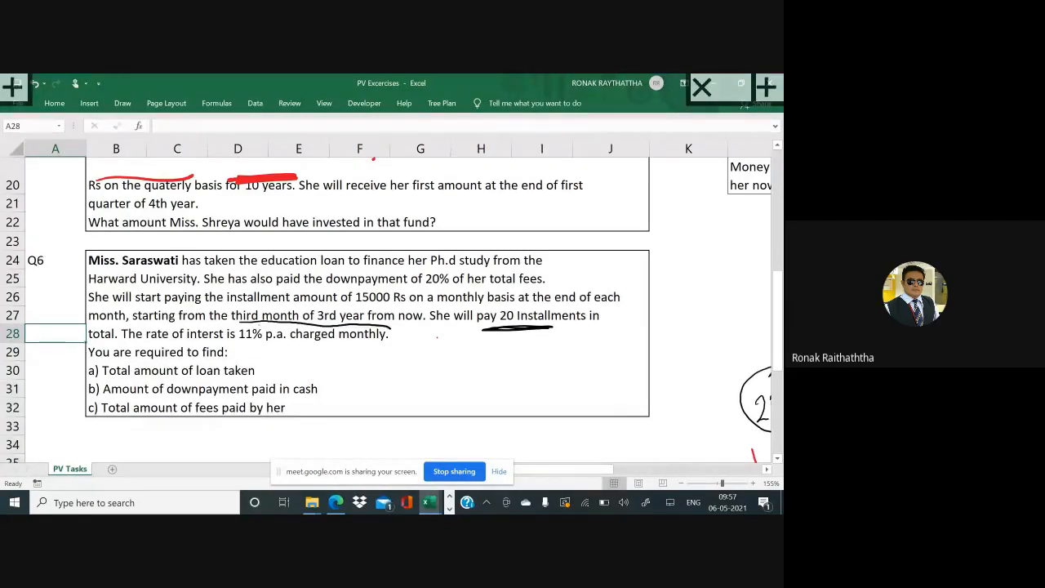
Step: Add a vertical dividing mark to the timeline about a third of the way along, near the edge of column Q
{"action": "scroll", "coordinate": [437, 335], "scroll_direction": "right", "scroll_amount": 10}
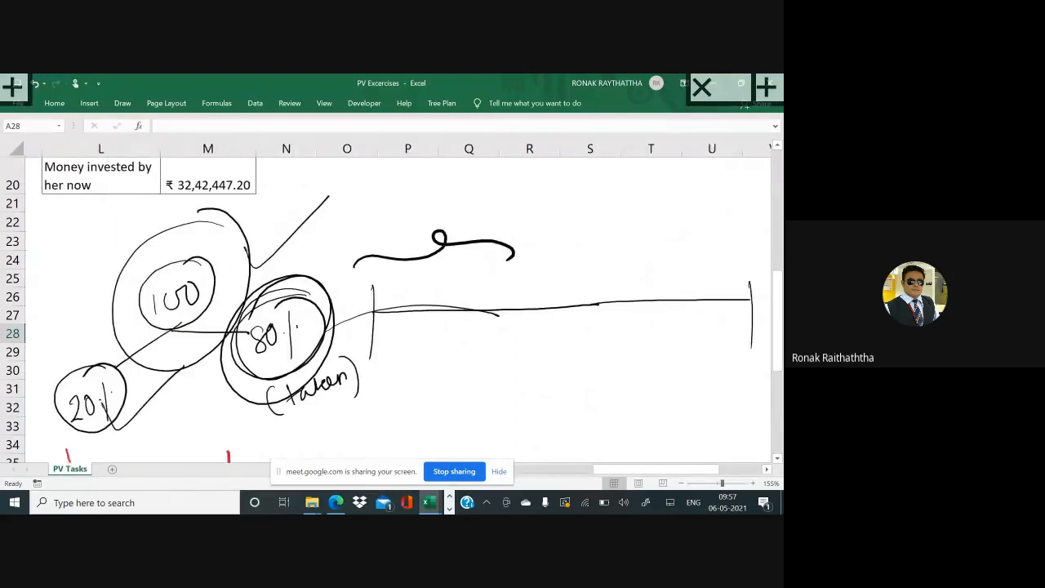
{"action": "scroll", "coordinate": [437, 335], "scroll_direction": "right", "scroll_amount": 2}
{"action": "left_click_drag", "start_coordinate": [486, 283], "coordinate": [485, 346]}
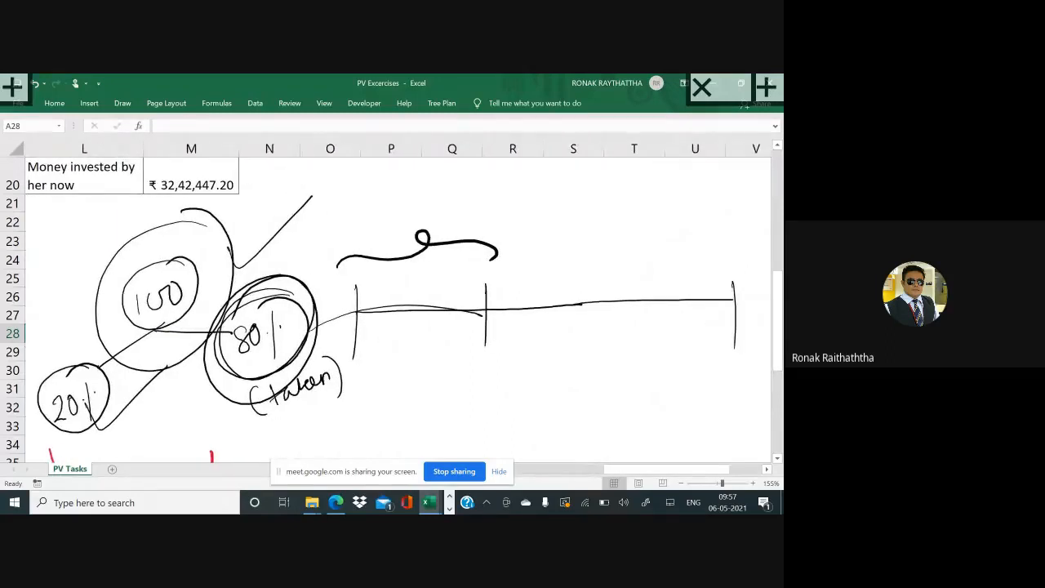
Step: Change the first pen's colour to red and retrace the timeline's start mark and dividing mark
{"action": "left_click", "coordinate": [123, 104]}
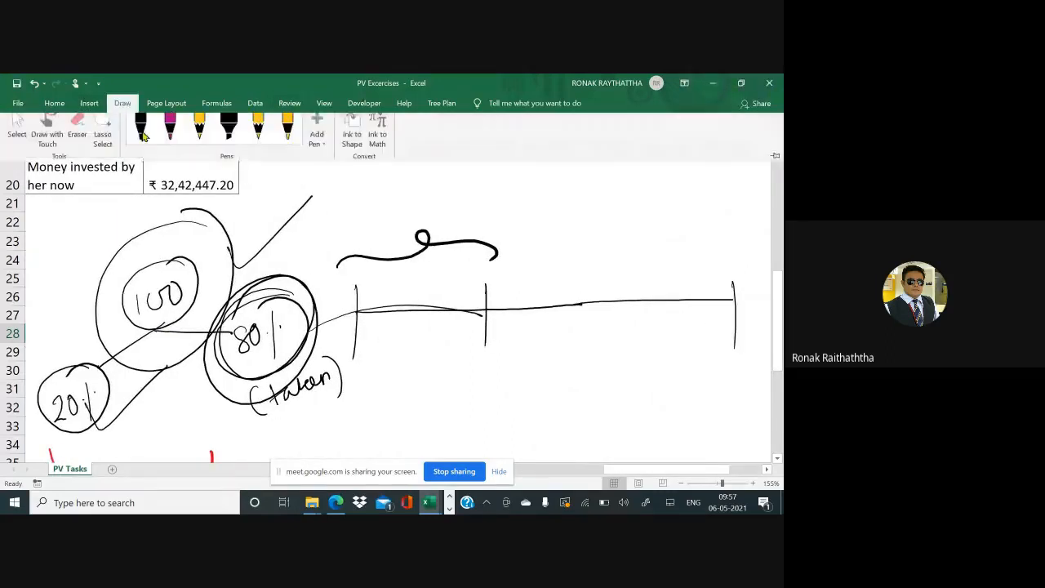
{"action": "left_click", "coordinate": [146, 141]}
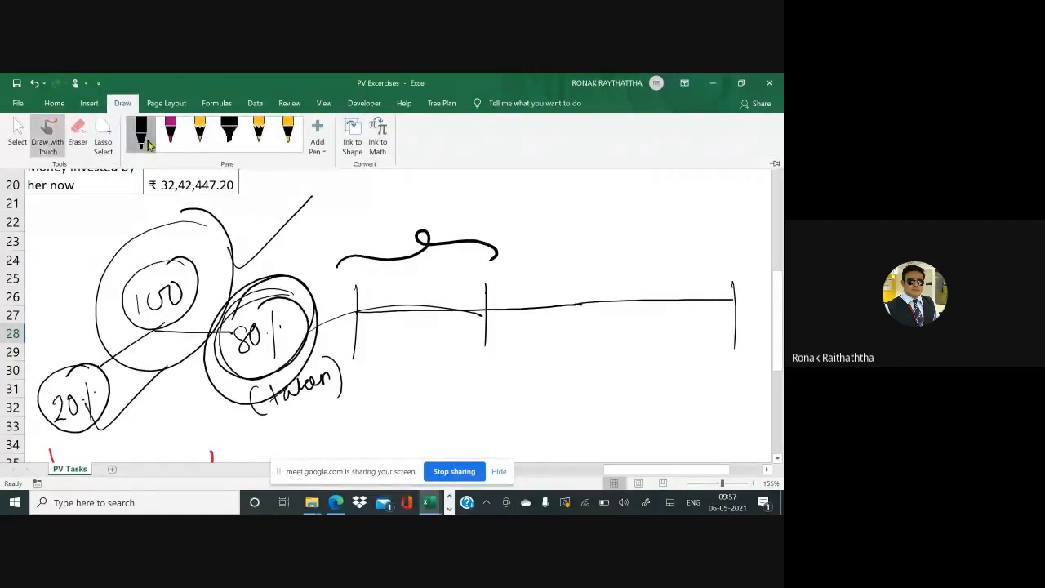
{"action": "left_click", "coordinate": [148, 144]}
{"action": "left_click", "coordinate": [204, 245]}
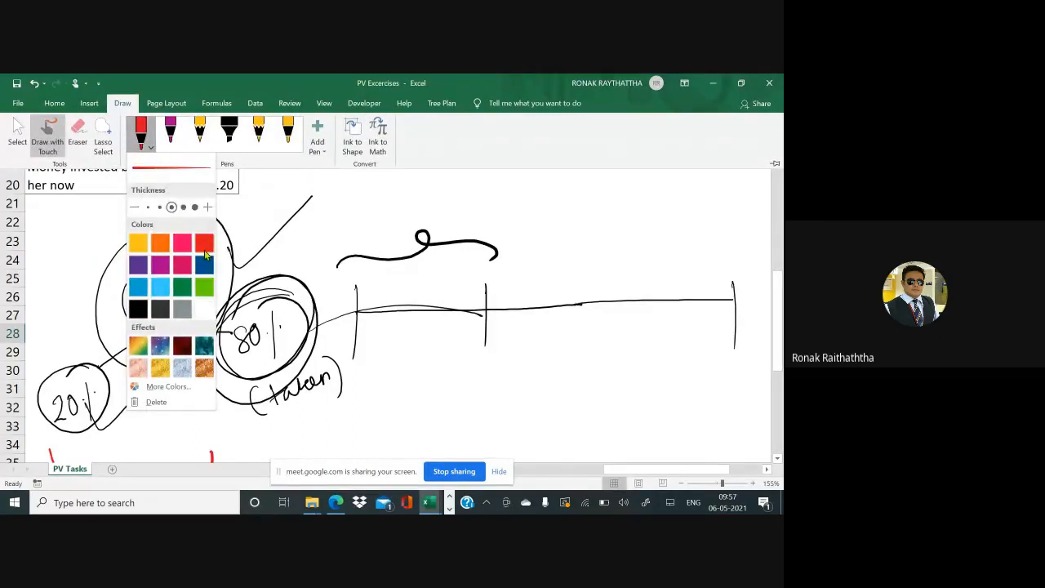
{"action": "left_click_drag", "start_coordinate": [355, 281], "coordinate": [354, 359]}
{"action": "left_click_drag", "start_coordinate": [485, 279], "coordinate": [485, 349]}
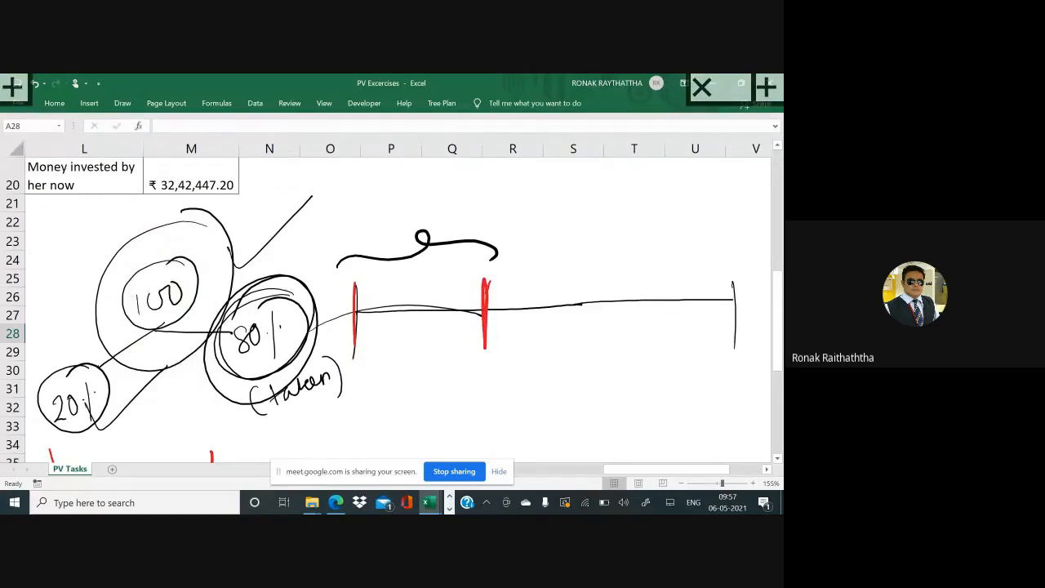
Step: Draw red braces under both timeline sections and write "2 years & 2 months" above the first section
{"action": "mouse_move", "coordinate": [366, 331]}
{"action": "left_mouse_down"}
{"action": "mouse_move", "coordinate": [425, 324]}
{"action": "mouse_move", "coordinate": [472, 334]}
{"action": "left_mouse_up"}
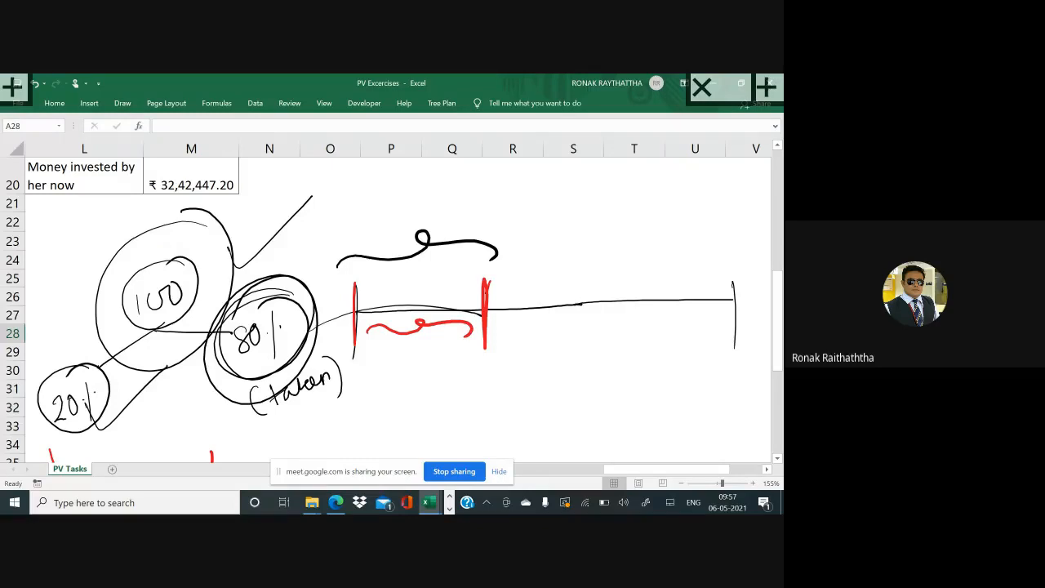
{"action": "mouse_move", "coordinate": [374, 286]}
{"action": "left_mouse_down"}
{"action": "mouse_move", "coordinate": [374, 302]}
{"action": "mouse_move", "coordinate": [386, 289]}
{"action": "mouse_move", "coordinate": [406, 315]}
{"action": "mouse_move", "coordinate": [431, 278]}
{"action": "mouse_move", "coordinate": [451, 285]}
{"action": "mouse_move", "coordinate": [495, 262]}
{"action": "left_mouse_up"}
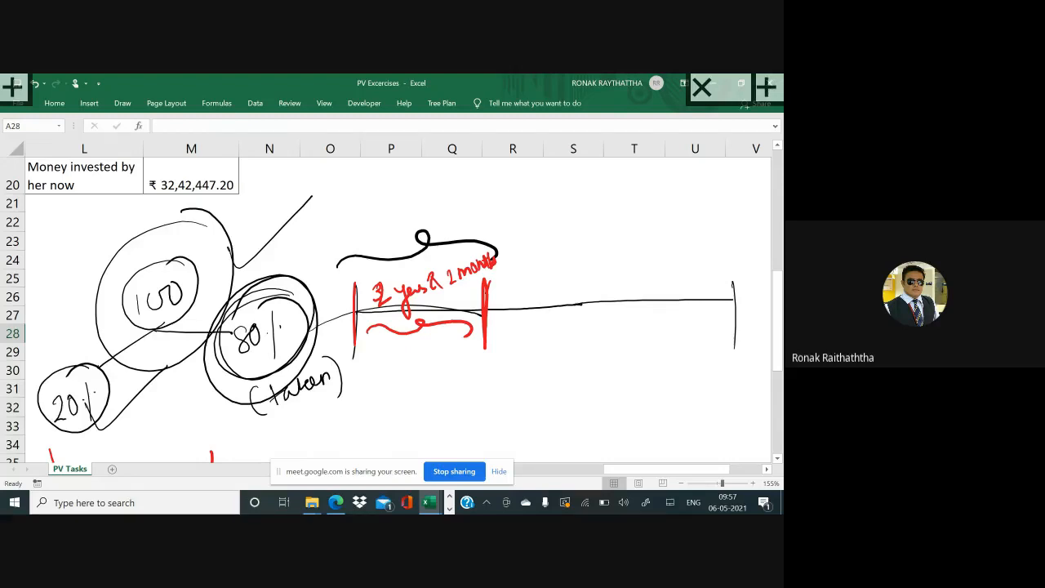
{"action": "mouse_move", "coordinate": [495, 341]}
{"action": "left_mouse_down"}
{"action": "mouse_move", "coordinate": [594, 314]}
{"action": "mouse_move", "coordinate": [725, 330]}
{"action": "left_mouse_up"}
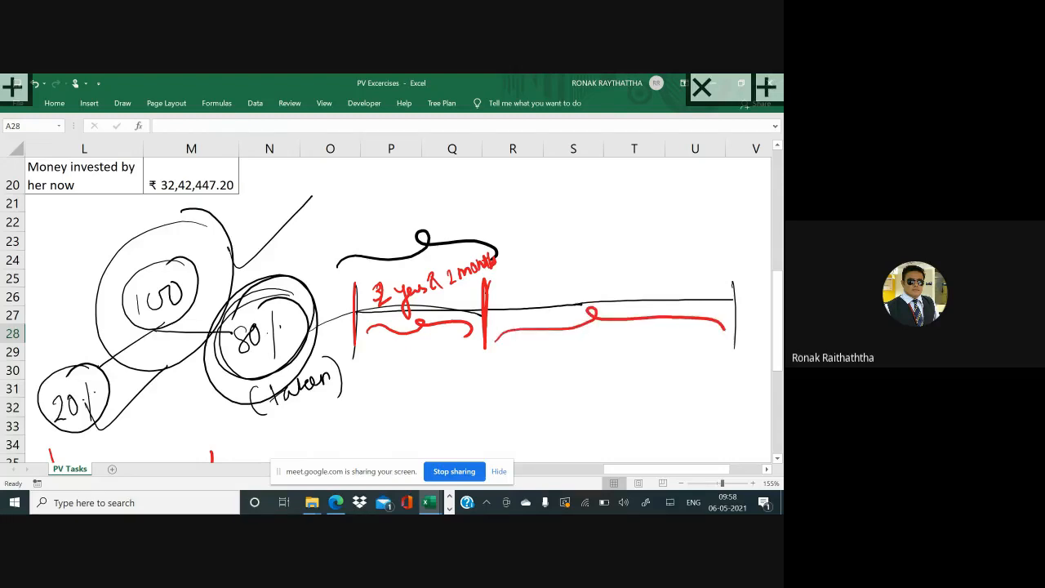
Step: Write "P.V. of annuity" in red ink below the timeline's dividing mark and circle it
{"action": "left_click_drag", "start_coordinate": [459, 377], "coordinate": [462, 400]}
{"action": "mouse_move", "coordinate": [459, 377]}
{"action": "left_mouse_down"}
{"action": "mouse_move", "coordinate": [462, 386]}
{"action": "mouse_move", "coordinate": [500, 371]}
{"action": "mouse_move", "coordinate": [518, 398]}
{"action": "mouse_move", "coordinate": [508, 385]}
{"action": "left_mouse_up"}
{"action": "left_click", "coordinate": [473, 384]}
{"action": "left_click", "coordinate": [489, 378]}
{"action": "mouse_move", "coordinate": [473, 421]}
{"action": "left_mouse_down"}
{"action": "mouse_move", "coordinate": [477, 429]}
{"action": "mouse_move", "coordinate": [521, 407]}
{"action": "mouse_move", "coordinate": [532, 391]}
{"action": "left_mouse_up"}
{"action": "mouse_move", "coordinate": [529, 400]}
{"action": "left_mouse_down"}
{"action": "mouse_move", "coordinate": [545, 431]}
{"action": "mouse_move", "coordinate": [540, 397]}
{"action": "left_mouse_up"}
{"action": "mouse_move", "coordinate": [452, 352]}
{"action": "left_mouse_down"}
{"action": "mouse_move", "coordinate": [535, 351]}
{"action": "mouse_move", "coordinate": [506, 338]}
{"action": "left_mouse_up"}
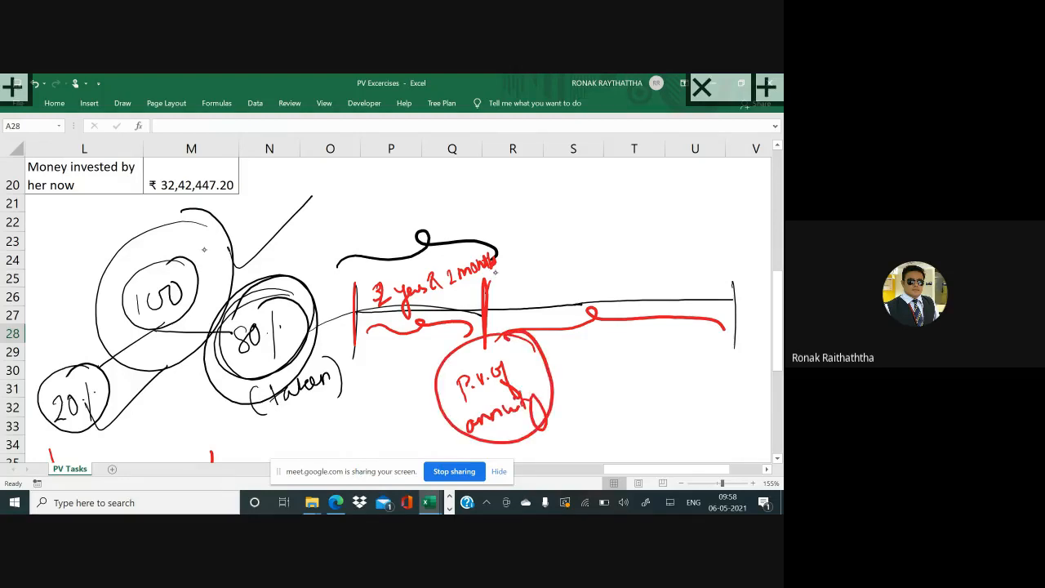
Step: Mark dots on the dividing and start marks, link the annuity circle to the start with a curve, and circle and tick the start
{"action": "left_click_drag", "start_coordinate": [488, 272], "coordinate": [490, 297]}
{"action": "mouse_move", "coordinate": [454, 392]}
{"action": "left_mouse_down"}
{"action": "mouse_move", "coordinate": [451, 414]}
{"action": "mouse_move", "coordinate": [364, 390]}
{"action": "mouse_move", "coordinate": [361, 343]}
{"action": "mouse_move", "coordinate": [353, 369]}
{"action": "mouse_move", "coordinate": [366, 368]}
{"action": "left_mouse_up"}
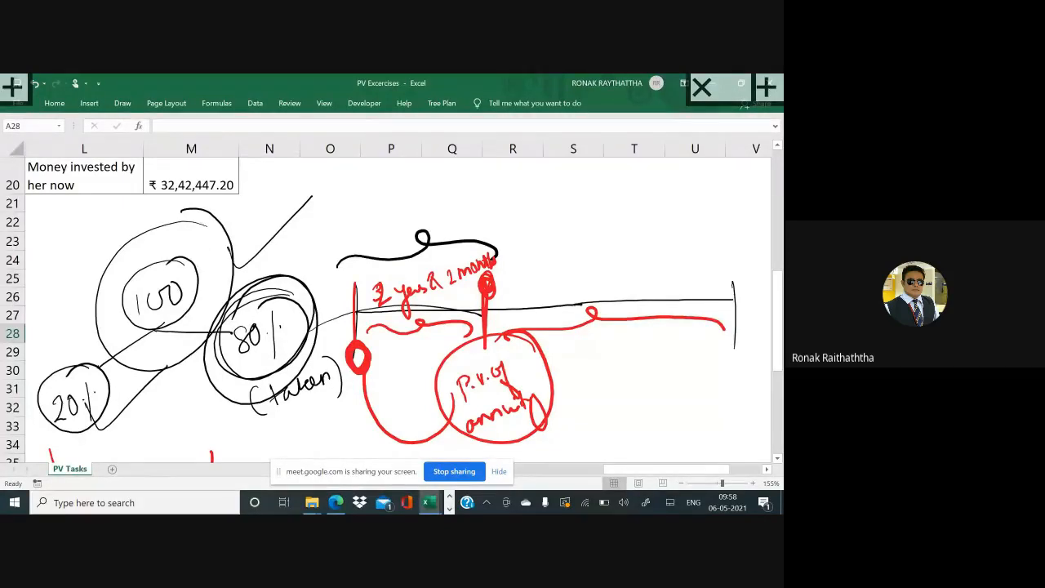
{"action": "left_click_drag", "start_coordinate": [353, 348], "coordinate": [331, 366]}
{"action": "mouse_move", "coordinate": [323, 412]}
{"action": "left_mouse_down"}
{"action": "mouse_move", "coordinate": [332, 418]}
{"action": "mouse_move", "coordinate": [408, 337]}
{"action": "left_mouse_up"}
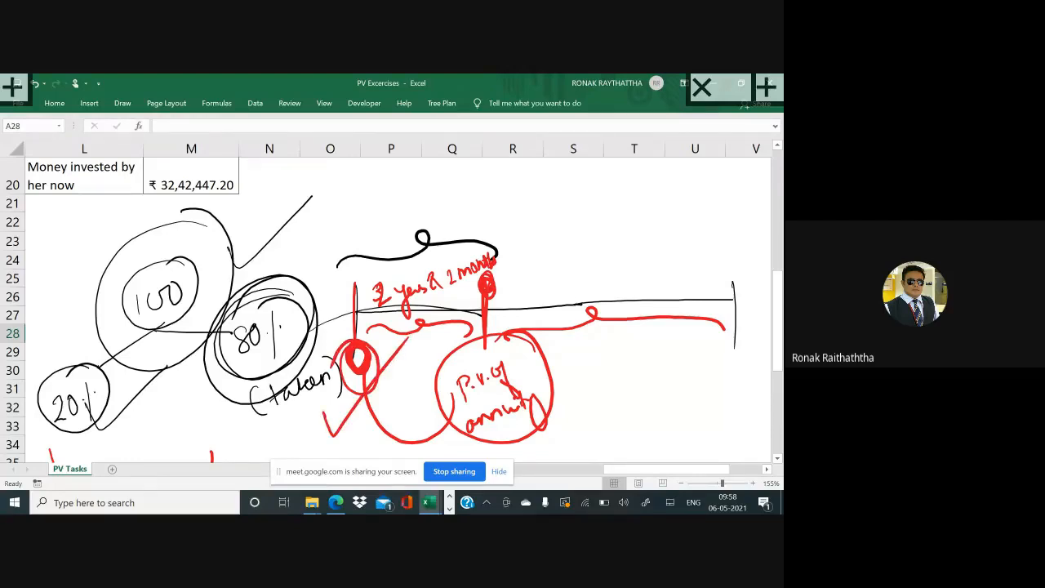
Step: Review the Q6 text and draw a large red loop around the timeline's second section
{"action": "scroll", "coordinate": [399, 303], "scroll_direction": "left", "scroll_amount": 4}
{"action": "scroll", "coordinate": [398, 304], "scroll_direction": "left", "scroll_amount": 5}
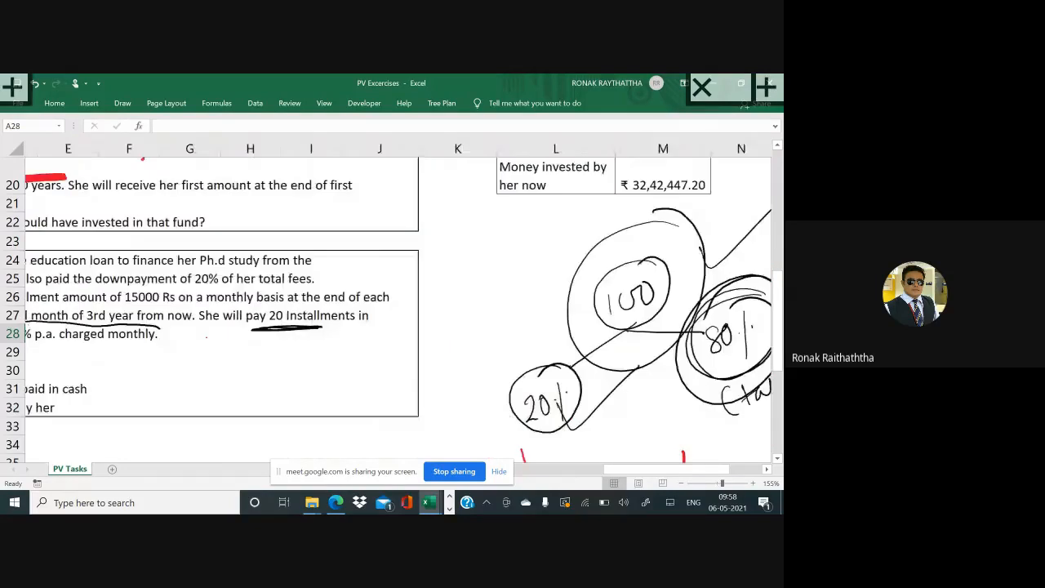
{"action": "scroll", "coordinate": [399, 303], "scroll_direction": "left", "scroll_amount": 1}
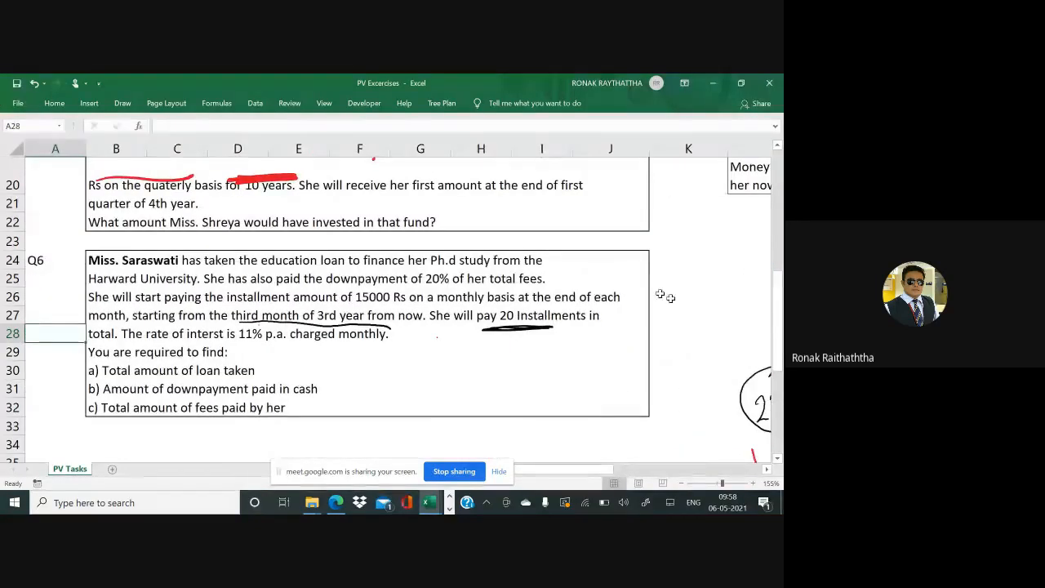
{"action": "left_click", "coordinate": [725, 335]}
{"action": "scroll", "coordinate": [725, 335], "scroll_direction": "right", "scroll_amount": 8}
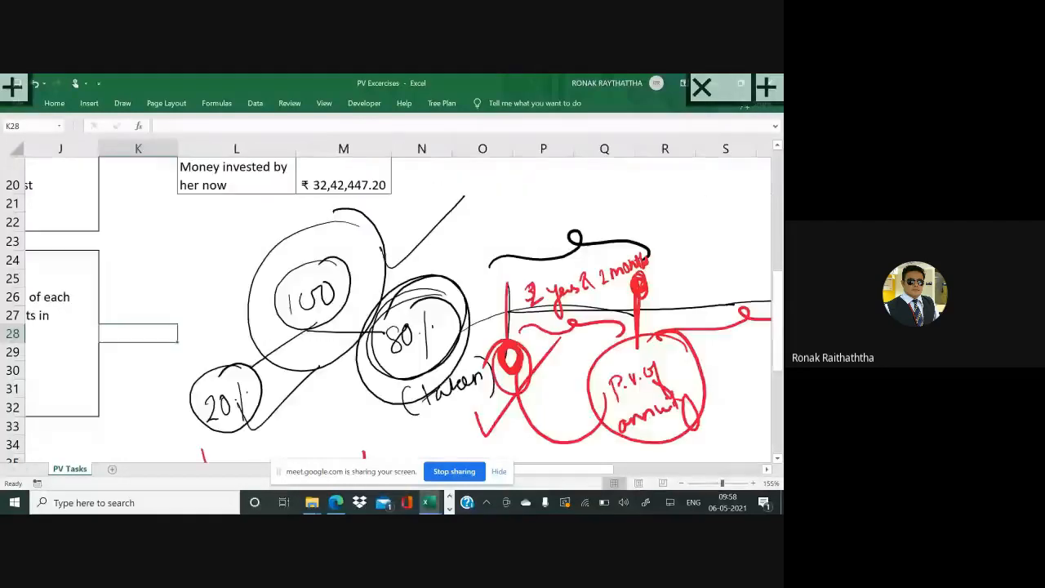
{"action": "scroll", "coordinate": [398, 304], "scroll_direction": "right", "scroll_amount": 2}
{"action": "mouse_move", "coordinate": [739, 241]}
{"action": "left_mouse_down"}
{"action": "mouse_move", "coordinate": [594, 443]}
{"action": "mouse_move", "coordinate": [555, 240]}
{"action": "left_mouse_up"}
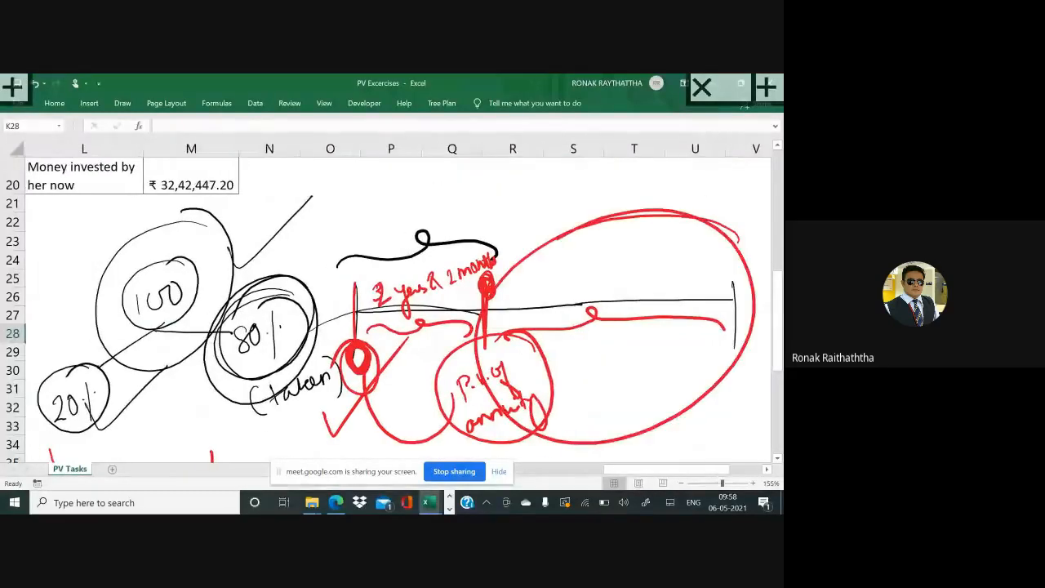
Step: Enter =PV(11%/12,20,-15000,0,0) in cell C34 below the Q6 problem
{"action": "scroll", "coordinate": [725, 334], "scroll_direction": "left", "scroll_amount": 9}
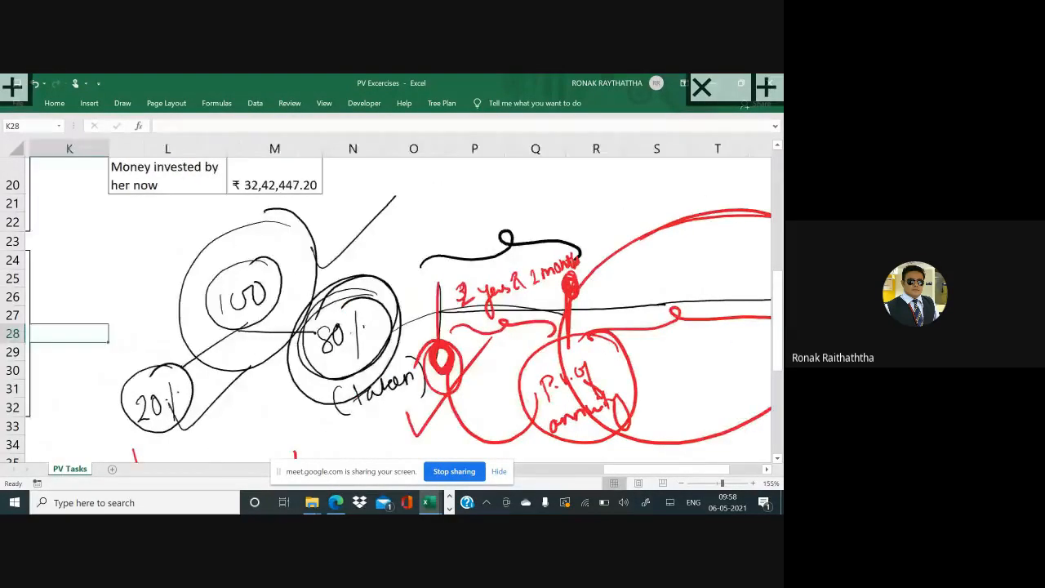
{"action": "left_click", "coordinate": [84, 438]}
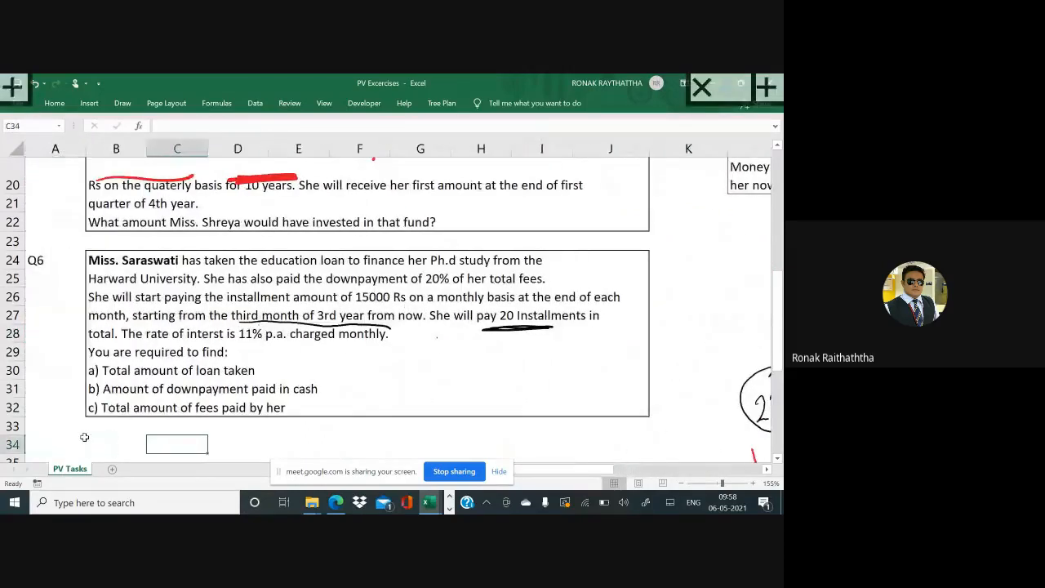
{"action": "type", "text": "=PV("}
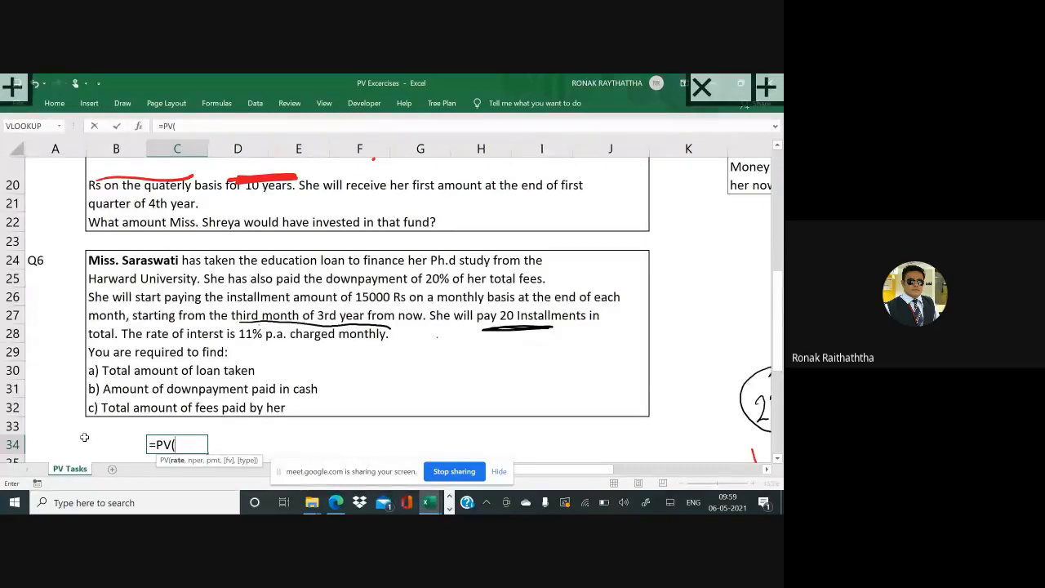
{"action": "type", "text": "11%/12"}
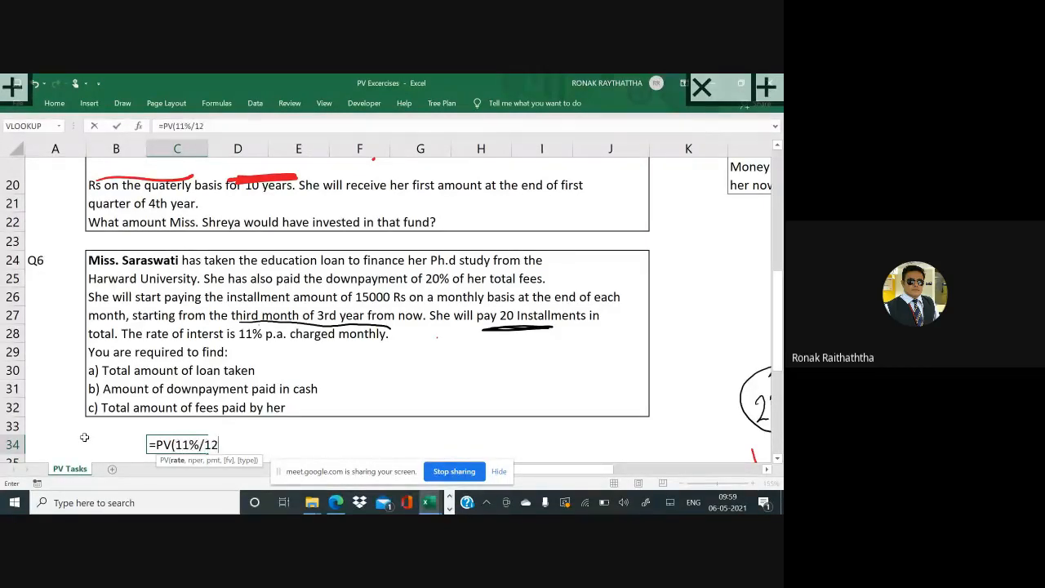
{"action": "type", "text": ","}
{"action": "type", "text": "20,"}
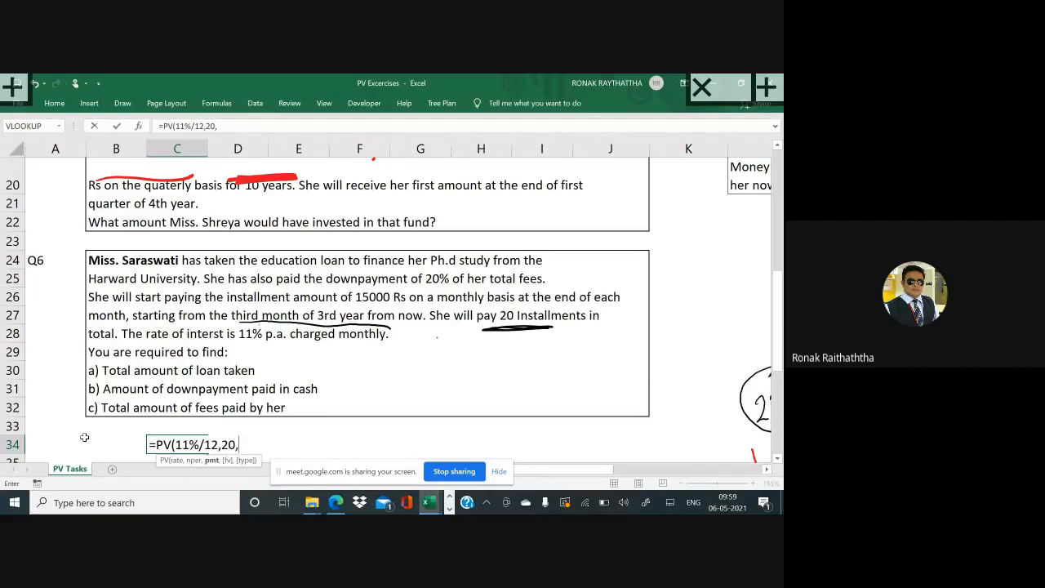
{"action": "type", "text": "-15000"}
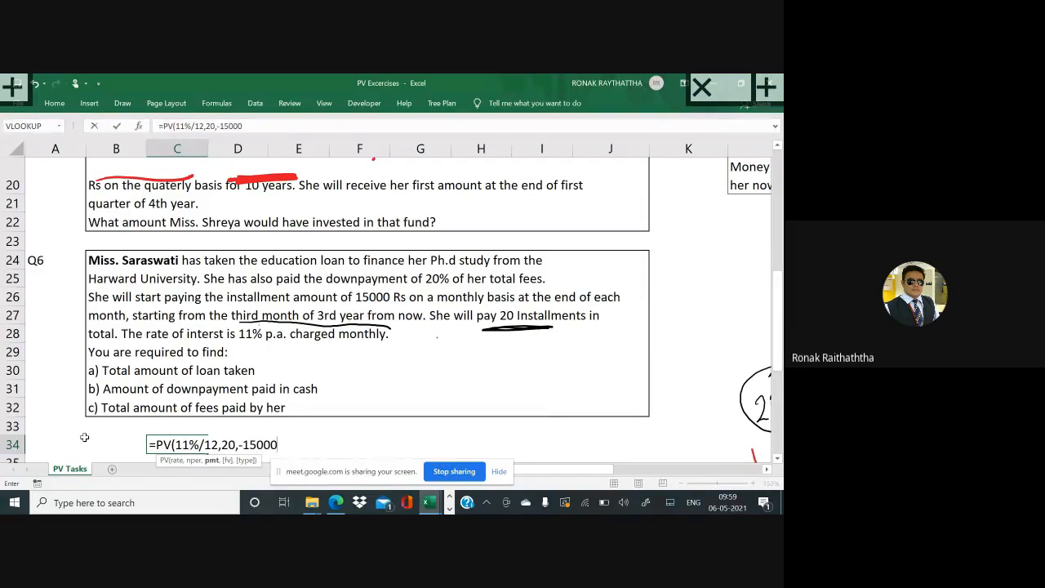
{"action": "type", "text": ",0,"}
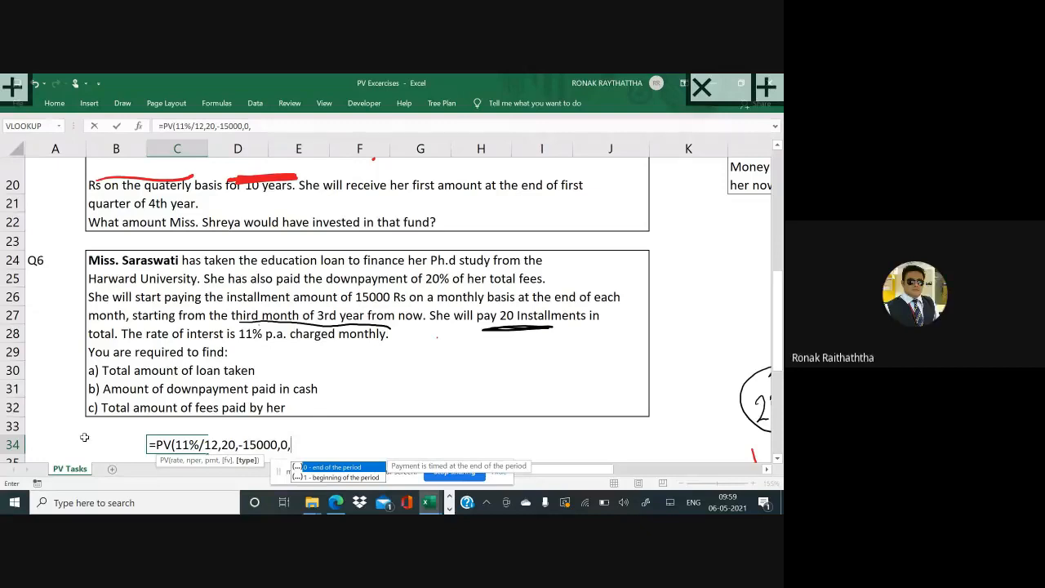
{"action": "type", "text": "0"}
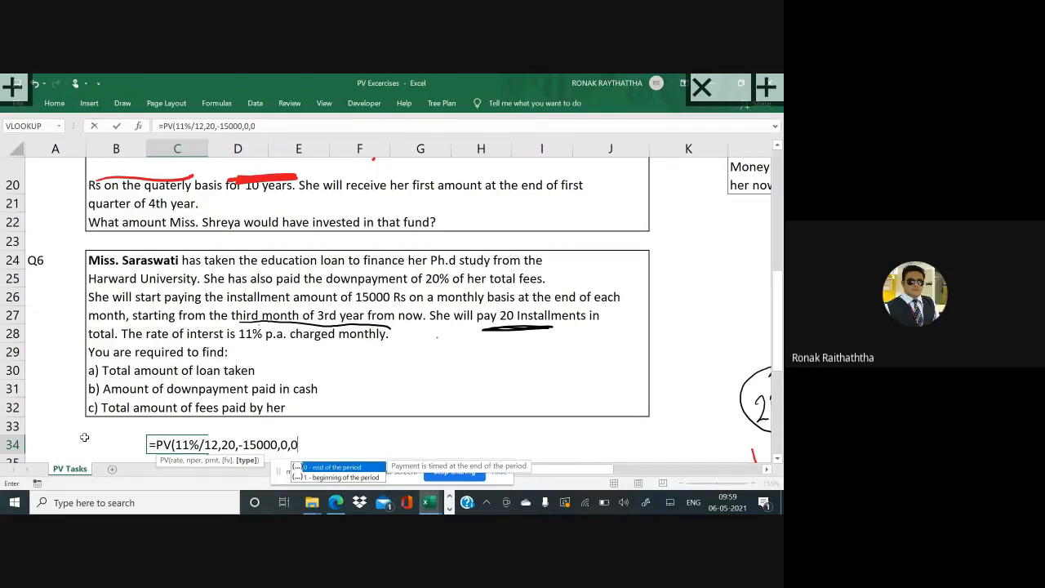
{"action": "type", "text": ")"}
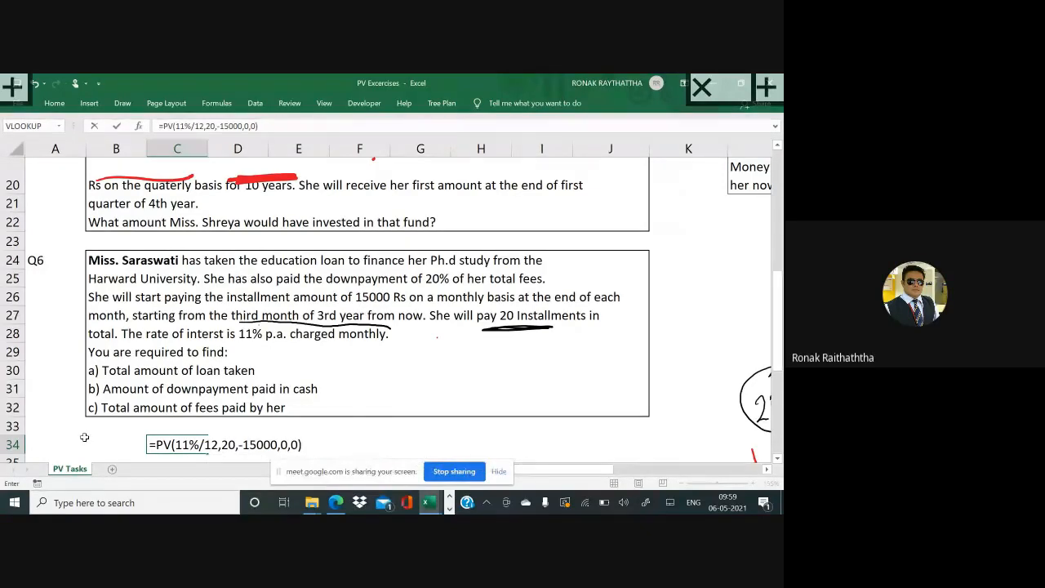
{"action": "key", "text": "Return"}
Step: Label the PV amount by entering "PV at the end 3rd Month of 3rd year." in cell B34
{"action": "key", "text": "Up"}
{"action": "key", "text": "Left"}
{"action": "key", "text": "Left"}
{"action": "key", "text": "Right"}
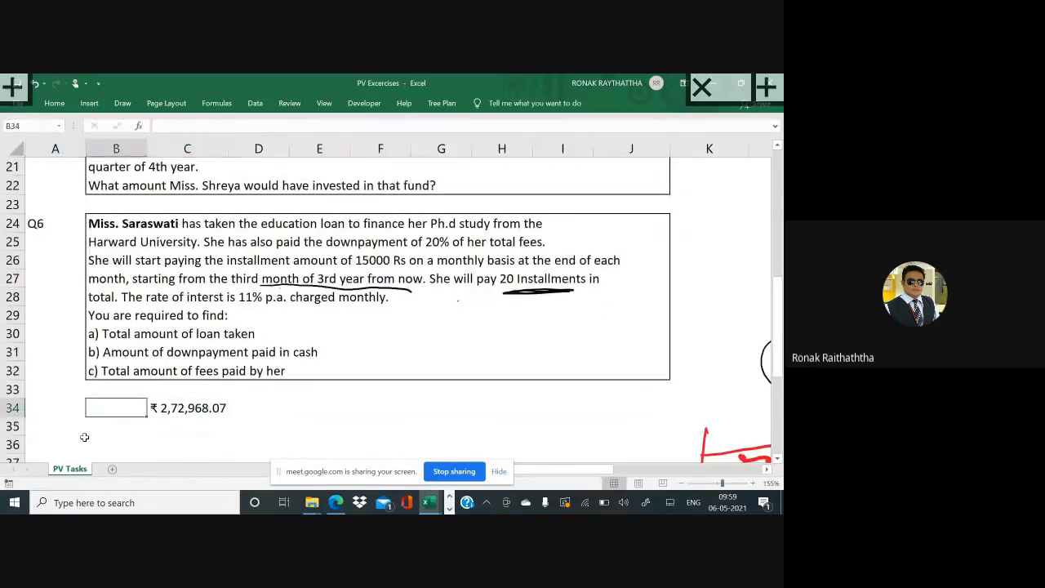
{"action": "type", "text": "Lo"}
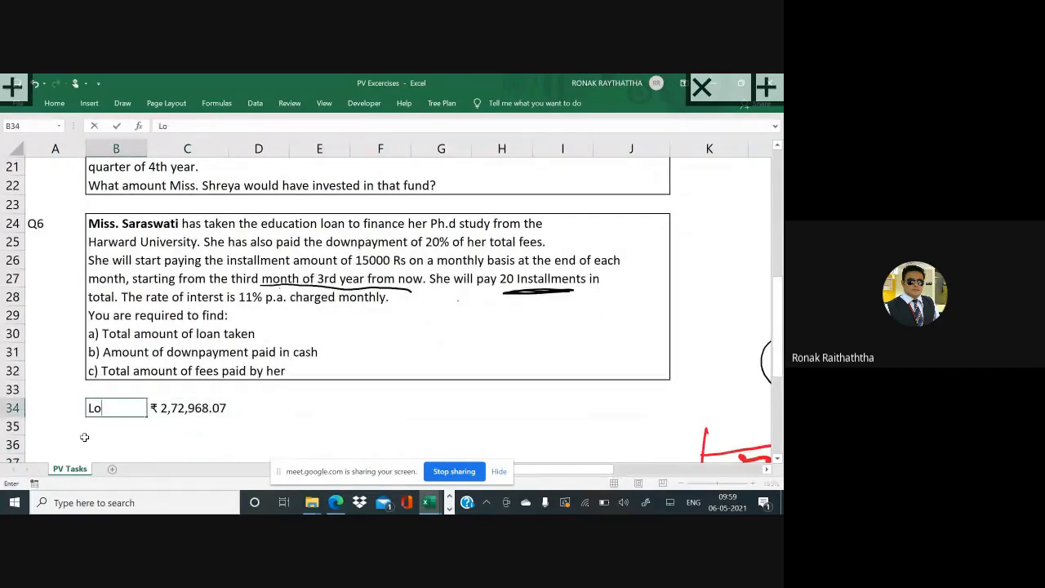
{"action": "key", "text": "Escape"}
{"action": "type", "text": "OV"}
{"action": "key", "text": "BackSpace"}
{"action": "key", "text": "BackSpace"}
{"action": "type", "text": "PV at "}
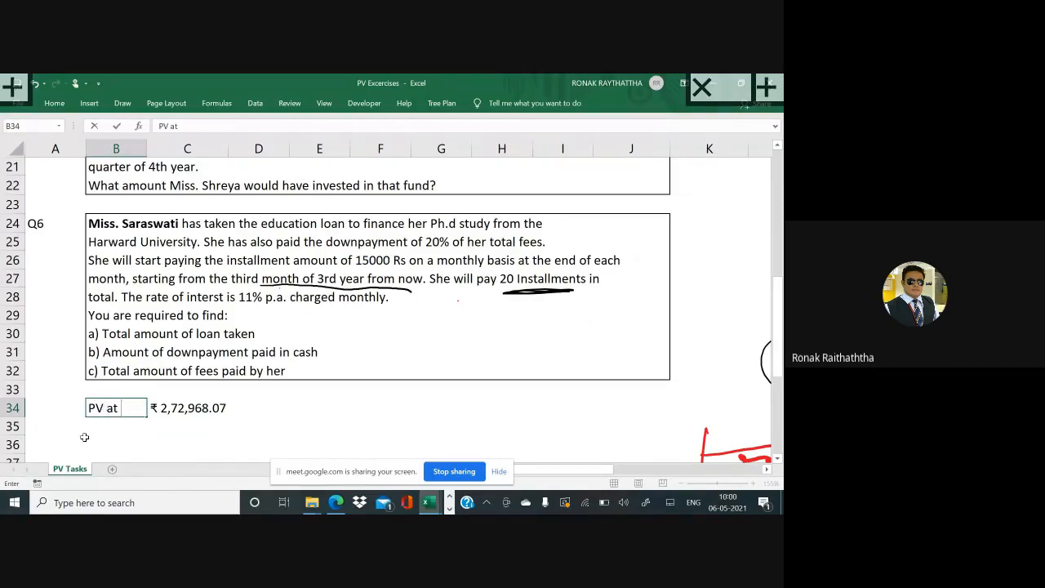
{"action": "type", "text": "the end"}
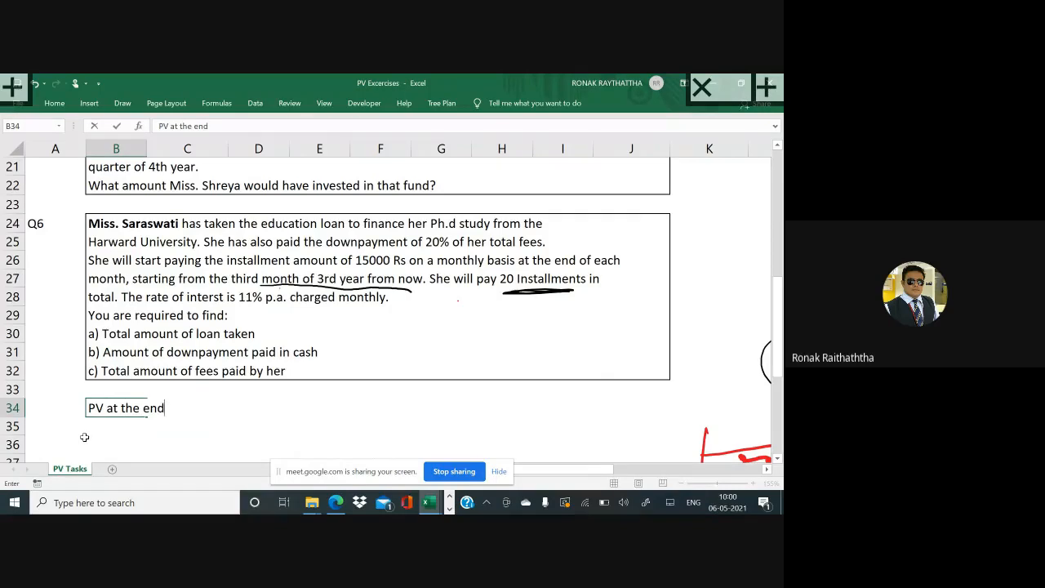
{"action": "type", "text": " 3rd Month"}
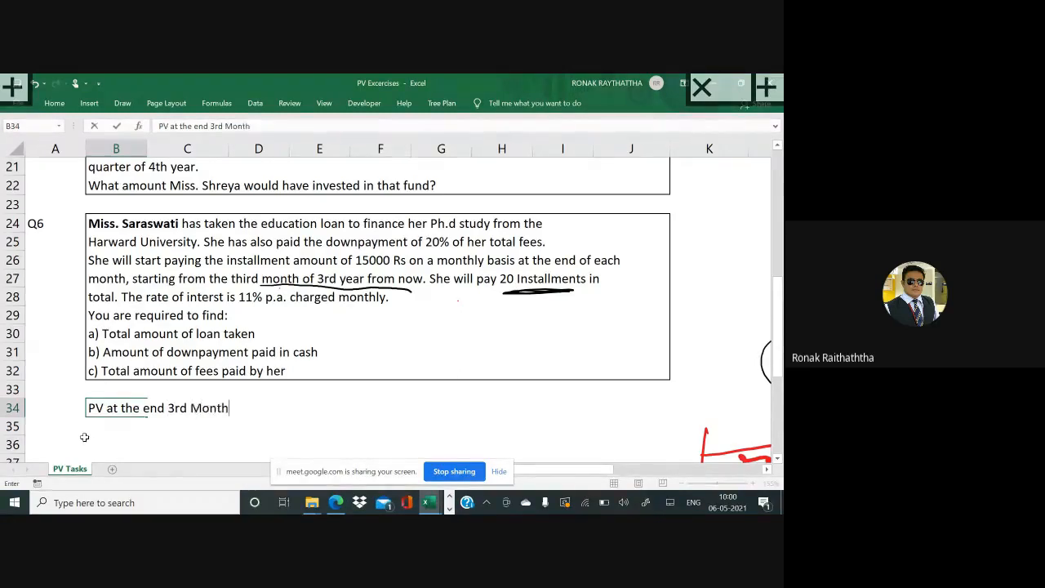
{"action": "type", "text": "s"}
{"action": "key", "text": "BackSpace"}
{"action": "type", "text": "s"}
{"action": "key", "text": "BackSpace"}
{"action": "key", "text": "BackSpace"}
{"action": "type", "text": "of"}
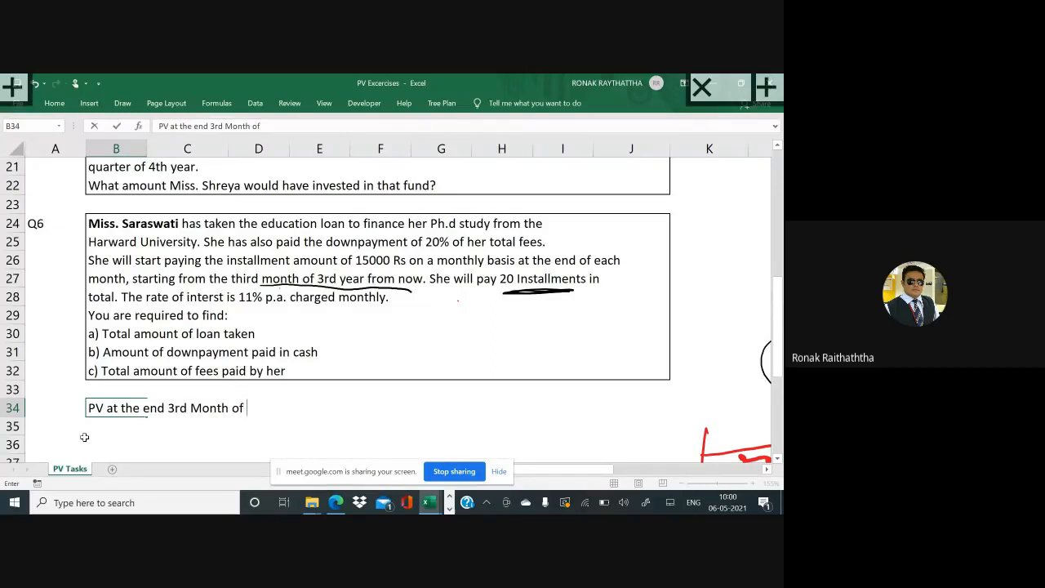
{"action": "type", "text": " 3rd years"}
{"action": "key", "text": "BackSpace"}
{"action": "type", "text": "."}
{"action": "key", "text": "Return"}
Step: Autofit column B's width to the label in B34
{"action": "key", "text": "Up"}
{"action": "key", "text": "alt+h"}
{"action": "key", "text": "o"}
{"action": "key", "text": "i"}
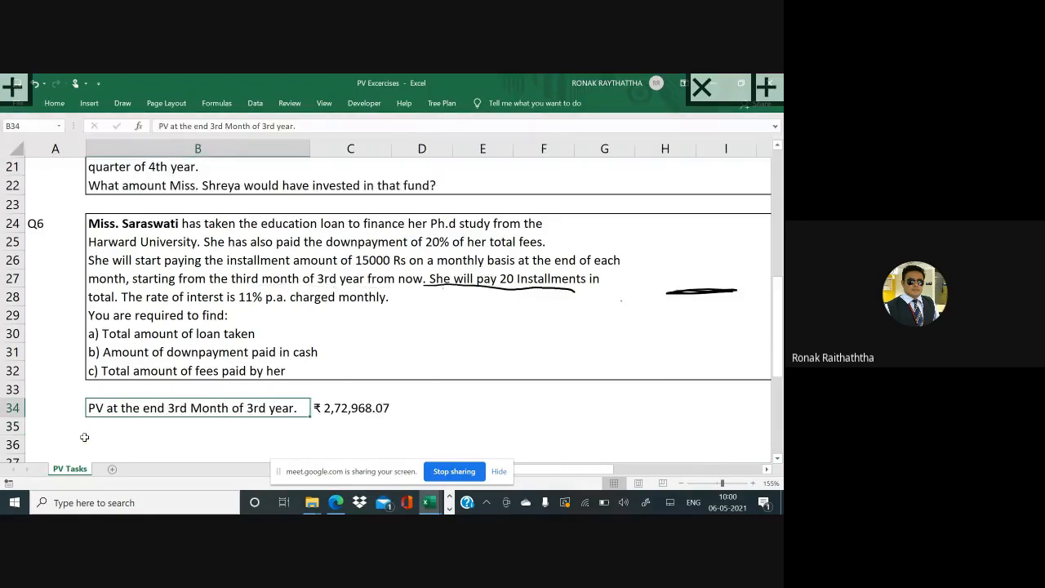
Step: Apply all borders to the range B34:C37
{"action": "key", "text": "shift+Right"}
{"action": "key", "text": "shift+Down"}
{"action": "key", "text": "shift+Down"}
{"action": "key", "text": "shift+Down"}
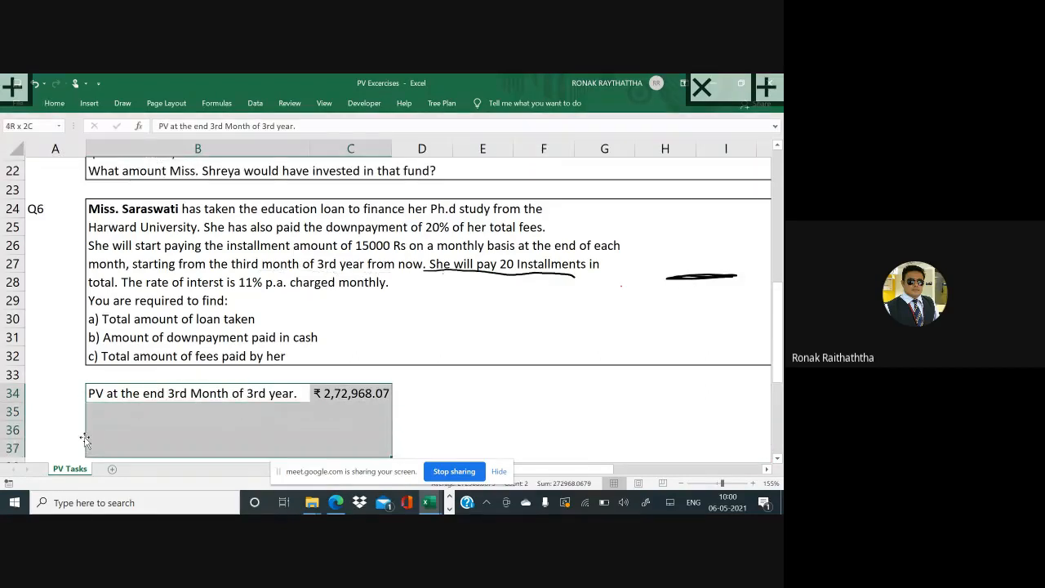
{"action": "key", "text": "shift+Down"}
{"action": "key", "text": "shift+Up"}
{"action": "key", "text": "alt+h"}
{"action": "key", "text": "b"}
{"action": "key", "text": "a"}
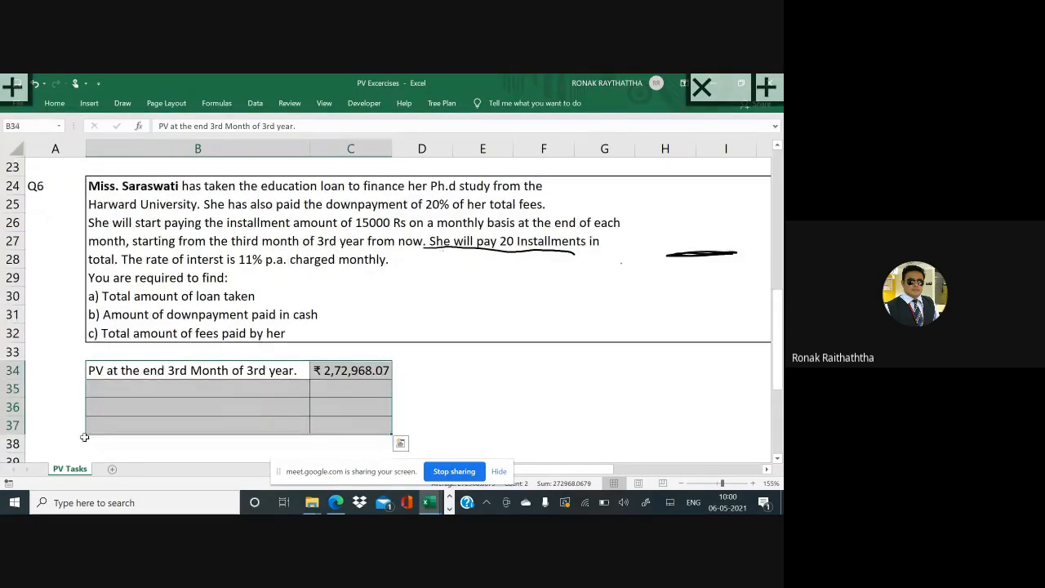
Step: Draw a red timeline beside the table with start, dividing and end marks, two dots, a brace per section and a loop around the second section
{"action": "scroll", "coordinate": [84, 436], "scroll_direction": "down", "scroll_amount": 2}
{"action": "left_click_drag", "start_coordinate": [472, 340], "coordinate": [468, 390]}
{"action": "mouse_move", "coordinate": [470, 367]}
{"action": "left_mouse_down"}
{"action": "mouse_move", "coordinate": [719, 357]}
{"action": "mouse_move", "coordinate": [716, 389]}
{"action": "left_mouse_up"}
{"action": "mouse_move", "coordinate": [558, 341]}
{"action": "left_mouse_down"}
{"action": "mouse_move", "coordinate": [550, 408]}
{"action": "mouse_move", "coordinate": [577, 346]}
{"action": "mouse_move", "coordinate": [624, 327]}
{"action": "mouse_move", "coordinate": [719, 341]}
{"action": "mouse_move", "coordinate": [699, 302]}
{"action": "mouse_move", "coordinate": [572, 437]}
{"action": "mouse_move", "coordinate": [722, 310]}
{"action": "mouse_move", "coordinate": [687, 301]}
{"action": "left_mouse_up"}
{"action": "left_click_drag", "start_coordinate": [465, 396], "coordinate": [465, 408]}
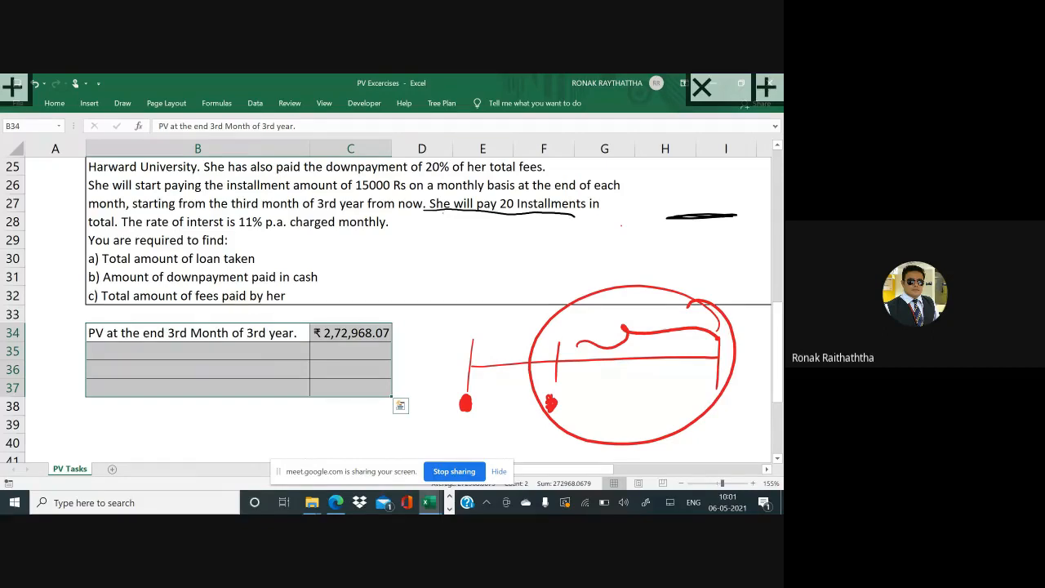
{"action": "left_click_drag", "start_coordinate": [477, 384], "coordinate": [537, 381]}
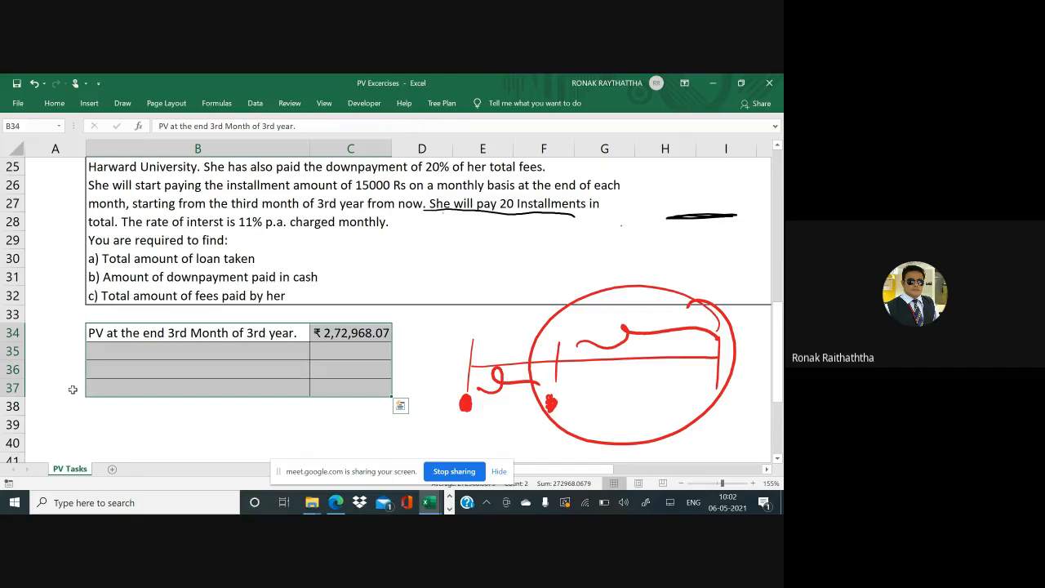
Step: Circle the new timeline's start mark in red and enter the label "PV of Loan (Amount of loan)" in cell B35
{"action": "left_click", "coordinate": [106, 353]}
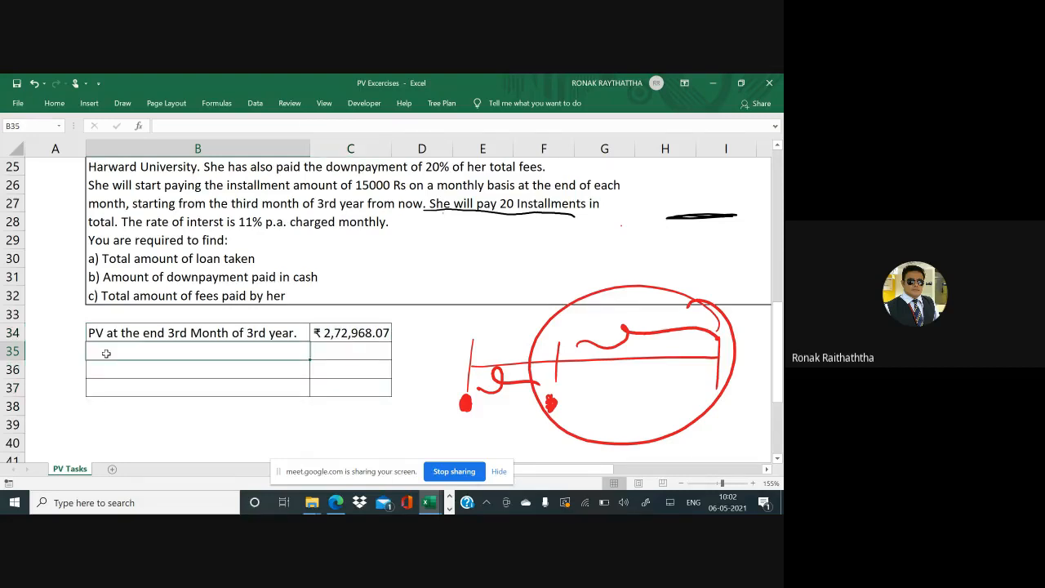
{"action": "mouse_move", "coordinate": [478, 319]}
{"action": "left_mouse_down"}
{"action": "mouse_move", "coordinate": [436, 387]}
{"action": "mouse_move", "coordinate": [443, 325]}
{"action": "left_mouse_up"}
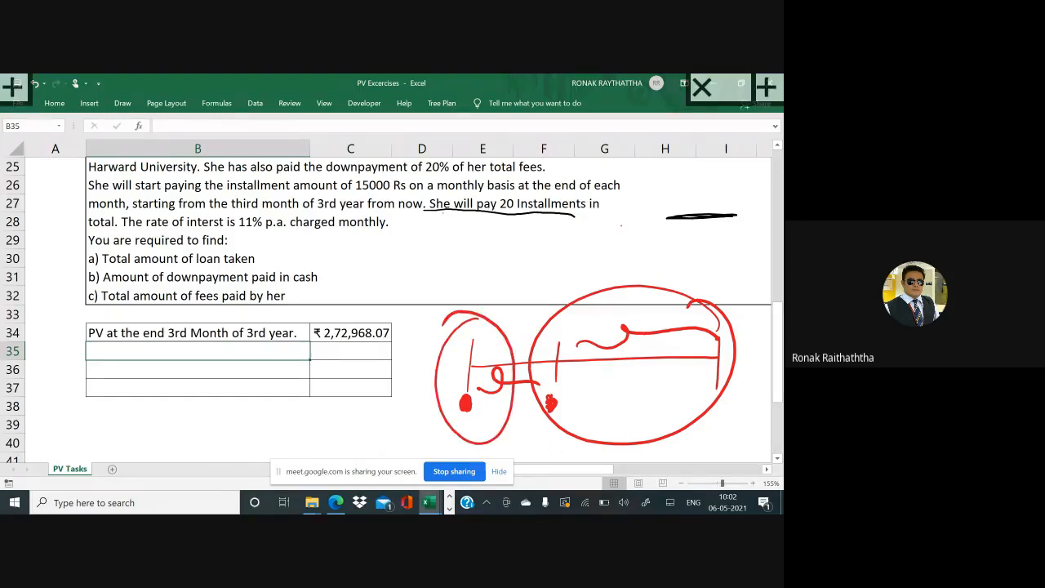
{"action": "type", "text": "P"}
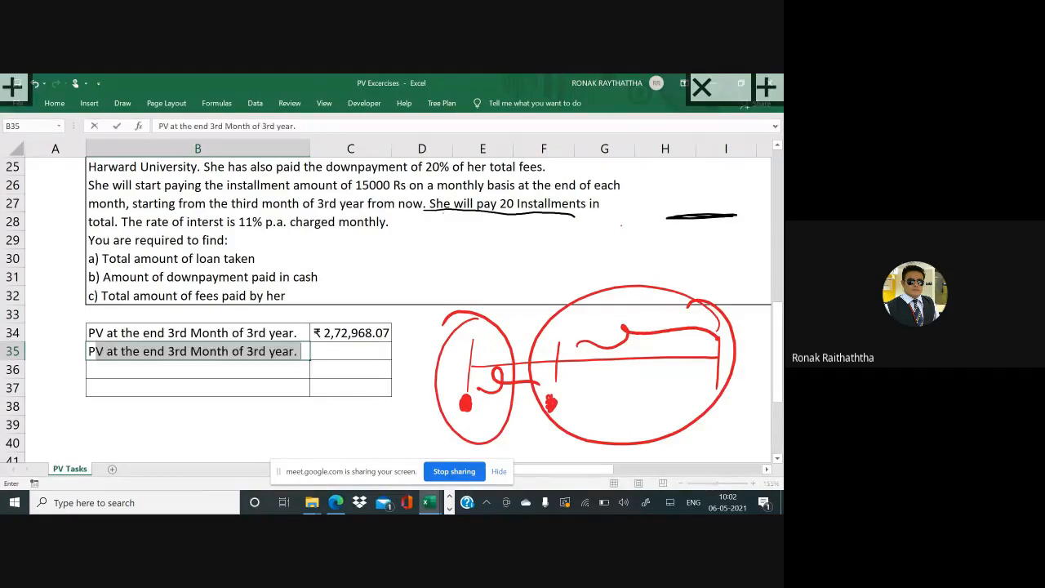
{"action": "key", "text": "BackSpace"}
{"action": "type", "text": "V"}
{"action": "key", "text": "BackSpace"}
{"action": "type", "text": "V of Loan "}
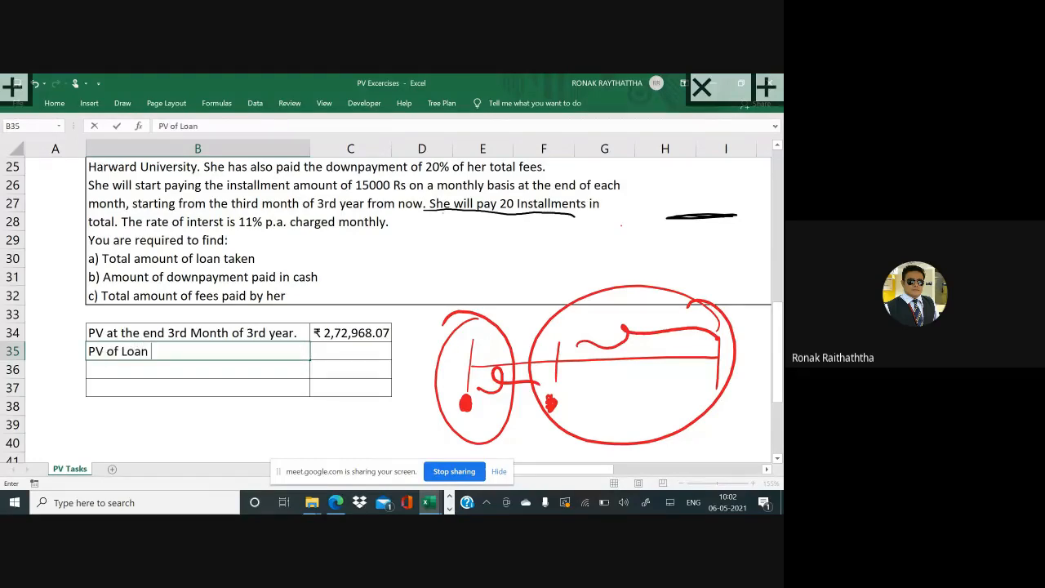
{"action": "type", "text": "(Amount of "}
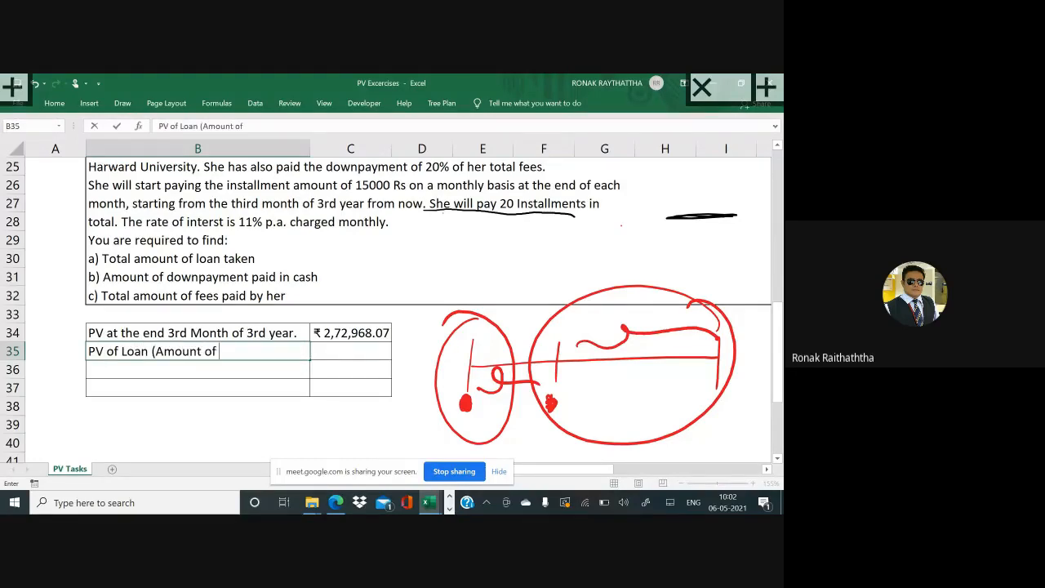
{"action": "type", "text": "loan )"}
{"action": "key", "text": "Tab"}
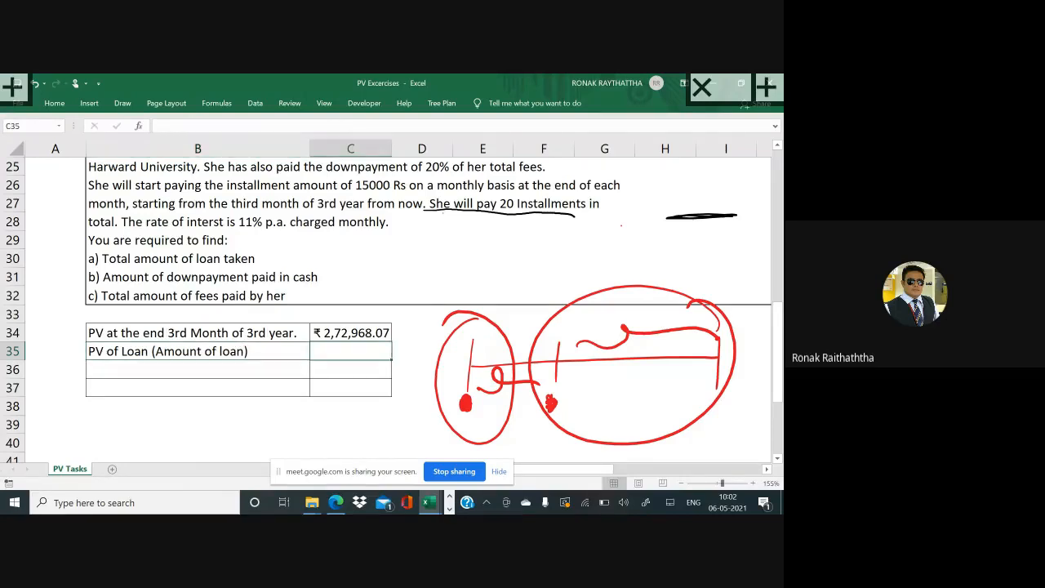
Step: Circle the new timeline's dividing mark in red and draw a curve beneath it back to the start mark
{"action": "scroll", "coordinate": [424, 302], "scroll_direction": "down", "scroll_amount": 2}
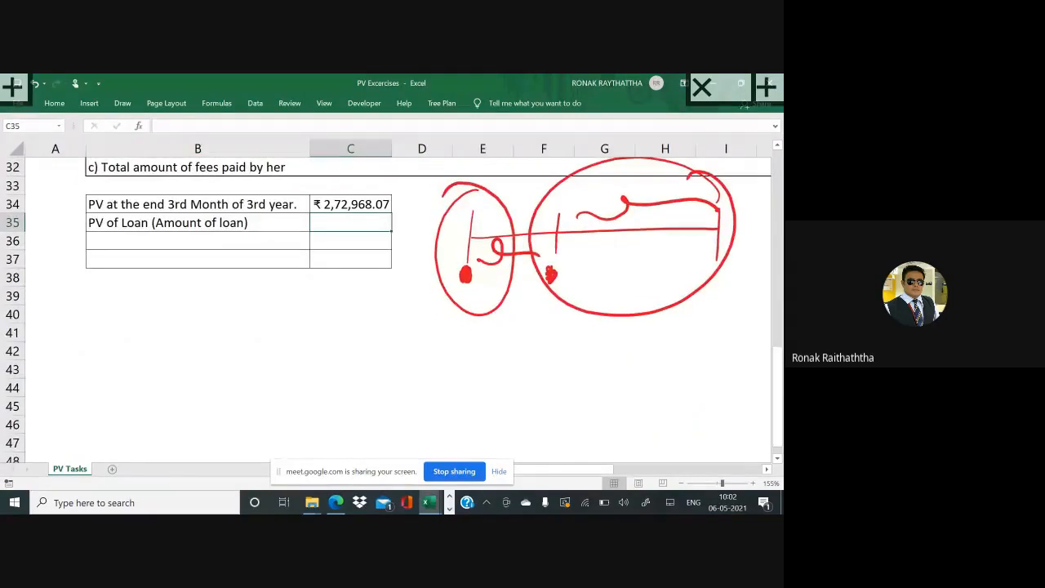
{"action": "mouse_move", "coordinate": [570, 191]}
{"action": "left_mouse_down"}
{"action": "mouse_move", "coordinate": [543, 204]}
{"action": "mouse_move", "coordinate": [596, 214]}
{"action": "mouse_move", "coordinate": [554, 208]}
{"action": "left_mouse_up"}
{"action": "mouse_move", "coordinate": [563, 304]}
{"action": "left_mouse_down"}
{"action": "mouse_move", "coordinate": [539, 360]}
{"action": "mouse_move", "coordinate": [479, 282]}
{"action": "left_mouse_up"}
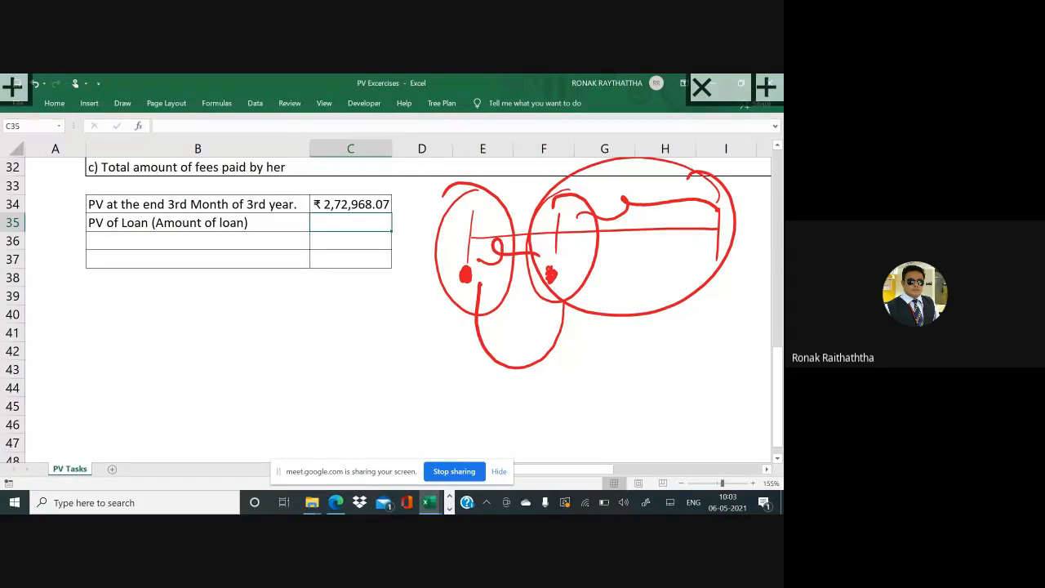
Step: Circle the C34 value and the timeline's start mark in red, and delete the loop around C34
{"action": "scroll", "coordinate": [93, 350], "scroll_direction": "up", "scroll_amount": 2}
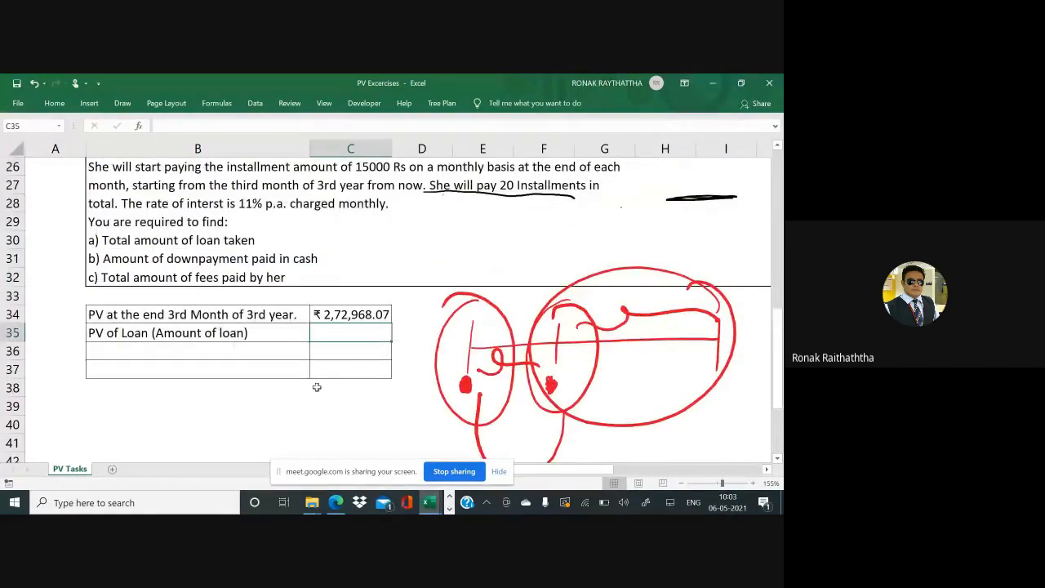
{"action": "mouse_move", "coordinate": [391, 283]}
{"action": "left_mouse_down"}
{"action": "mouse_move", "coordinate": [395, 315]}
{"action": "mouse_move", "coordinate": [349, 282]}
{"action": "left_mouse_up"}
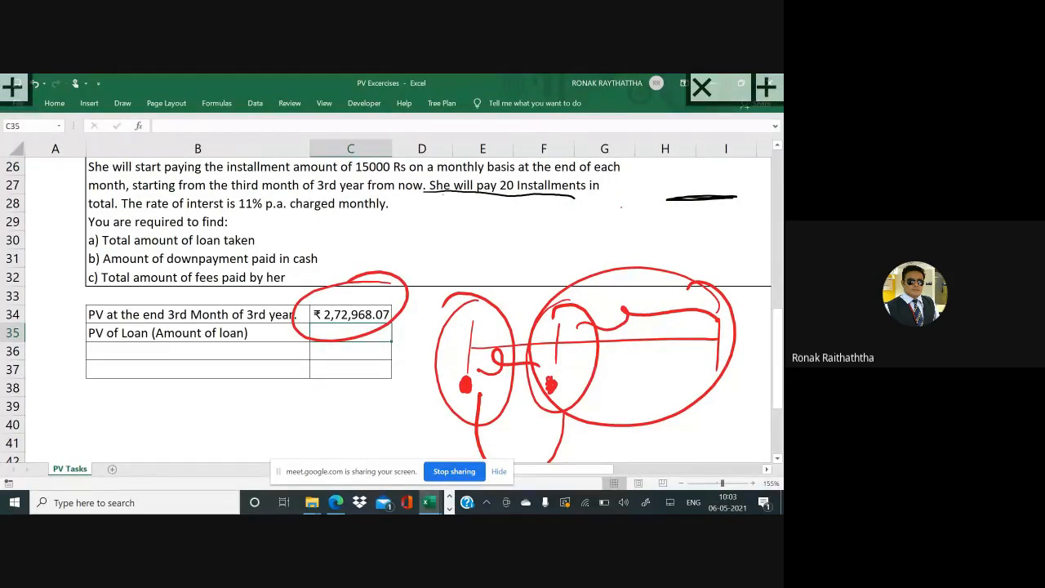
{"action": "mouse_move", "coordinate": [481, 294]}
{"action": "left_mouse_down"}
{"action": "mouse_move", "coordinate": [495, 421]}
{"action": "mouse_move", "coordinate": [437, 312]}
{"action": "left_mouse_up"}
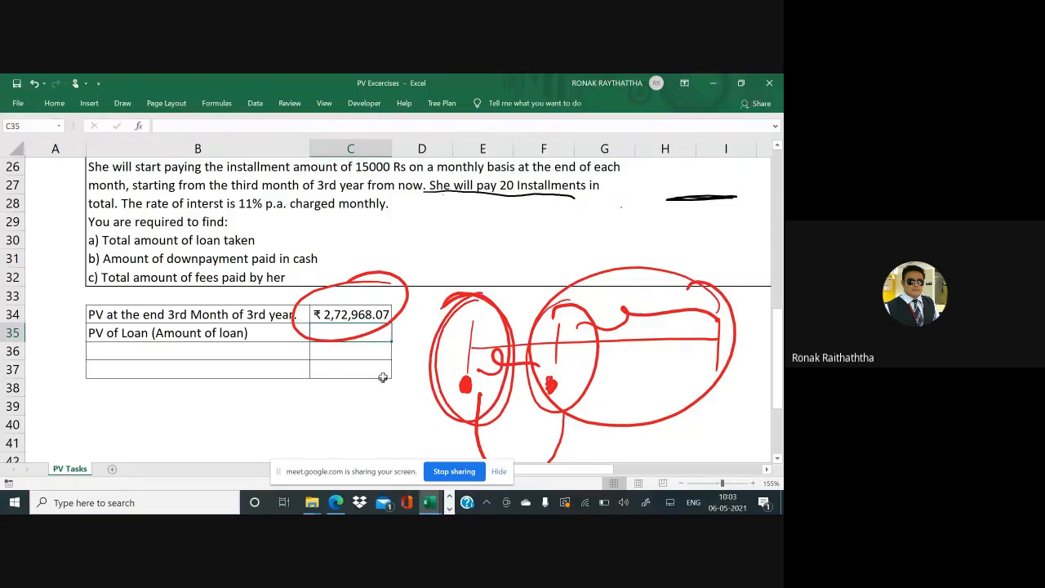
{"action": "left_click", "coordinate": [363, 337]}
{"action": "key", "text": "Delete"}
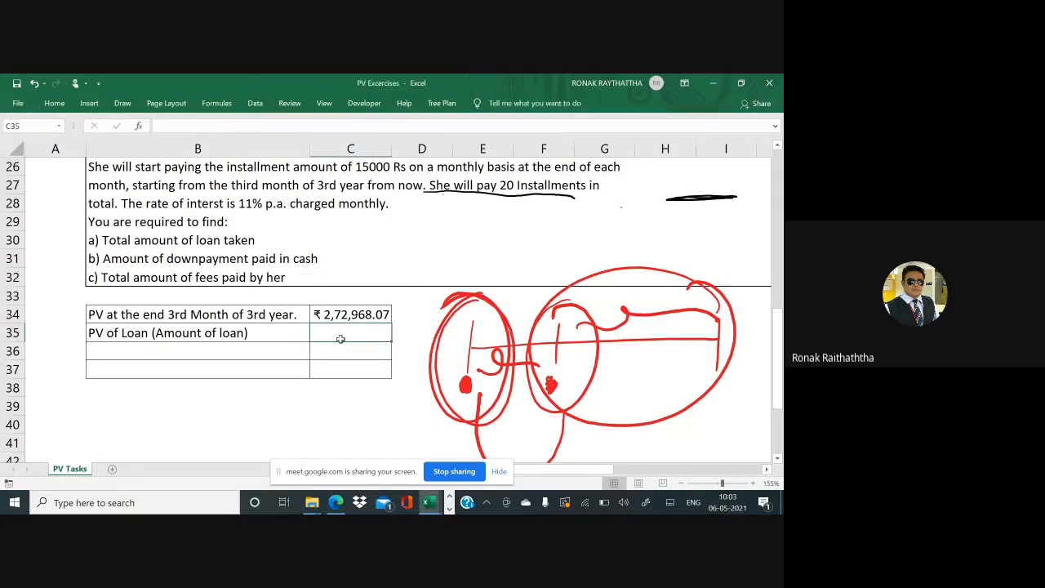
Step: Enter the loan's present value formula =PV(11%/12,26,0,-C34) in cell C35
{"action": "left_click", "coordinate": [338, 335]}
{"action": "type", "text": "="}
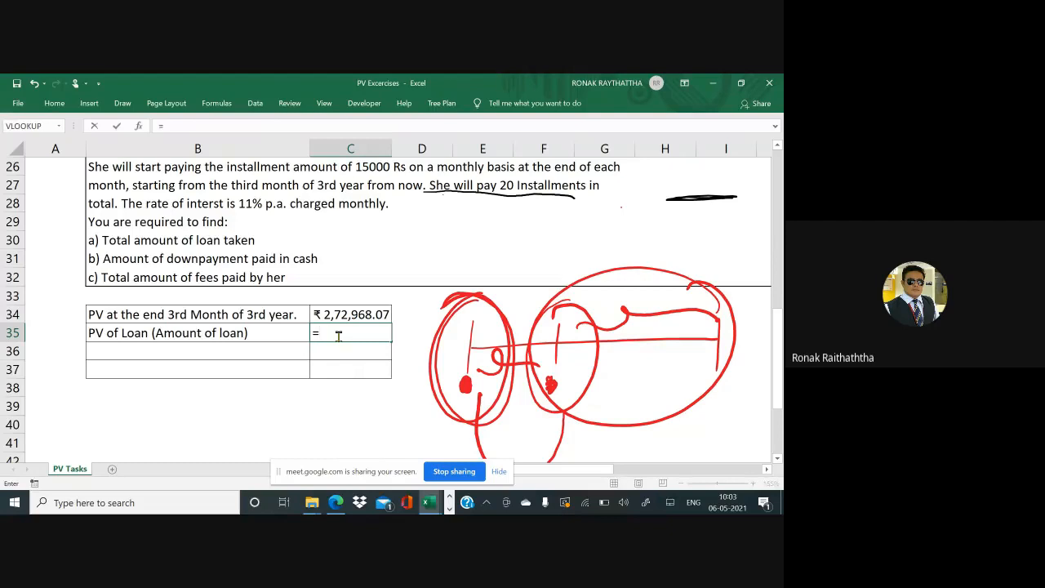
{"action": "type", "text": "PV(11%"}
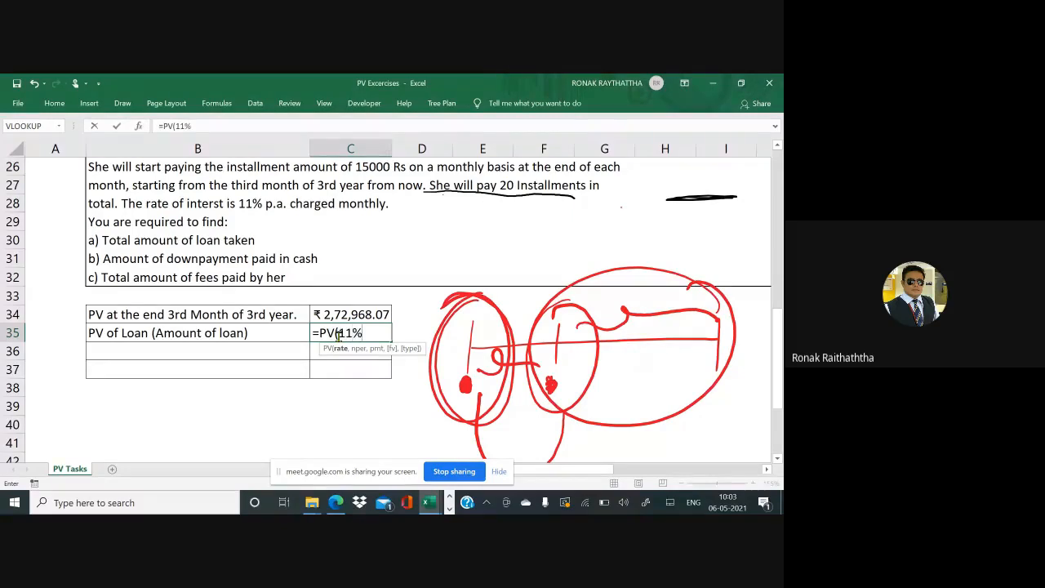
{"action": "type", "text": "/12,"}
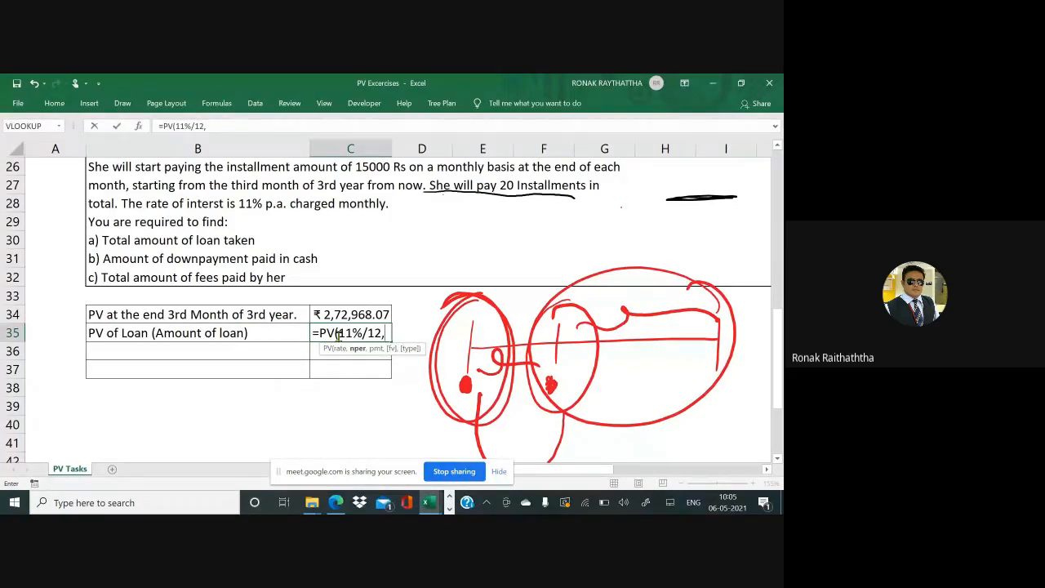
{"action": "type", "text": "26"}
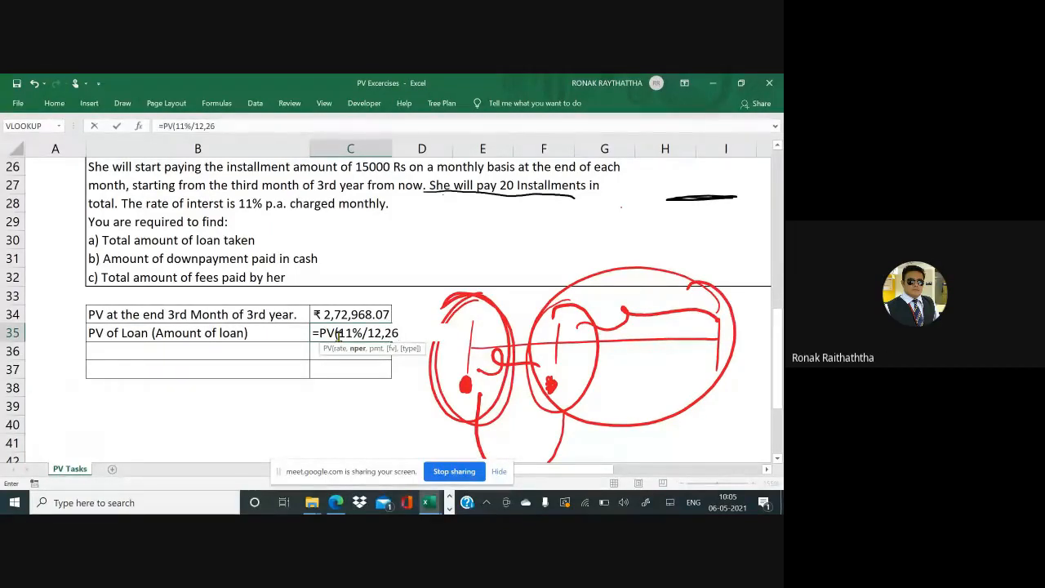
{"action": "type", "text": ","}
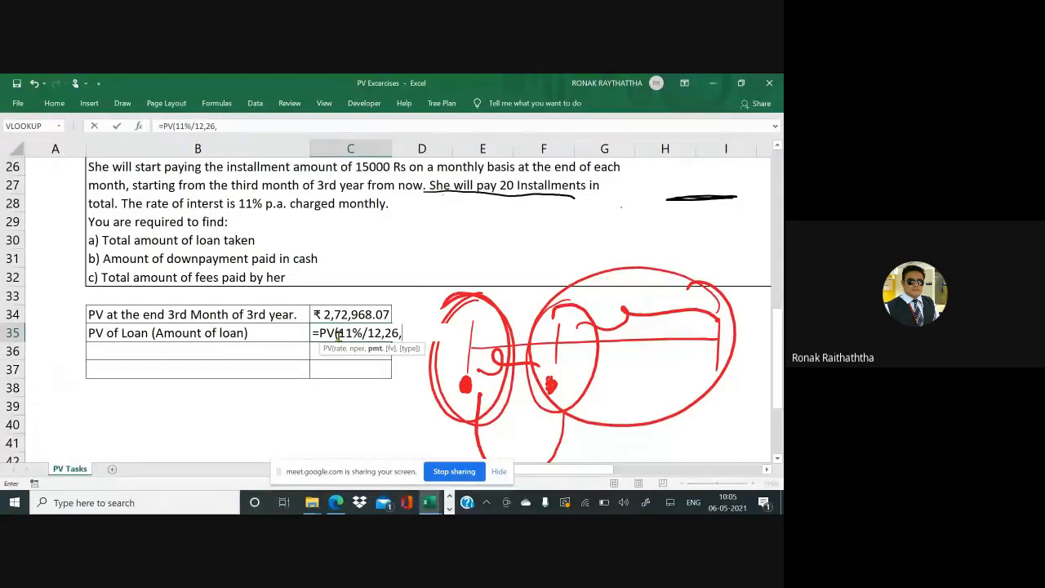
{"action": "type", "text": "0,"}
{"action": "left_click", "coordinate": [342, 314]}
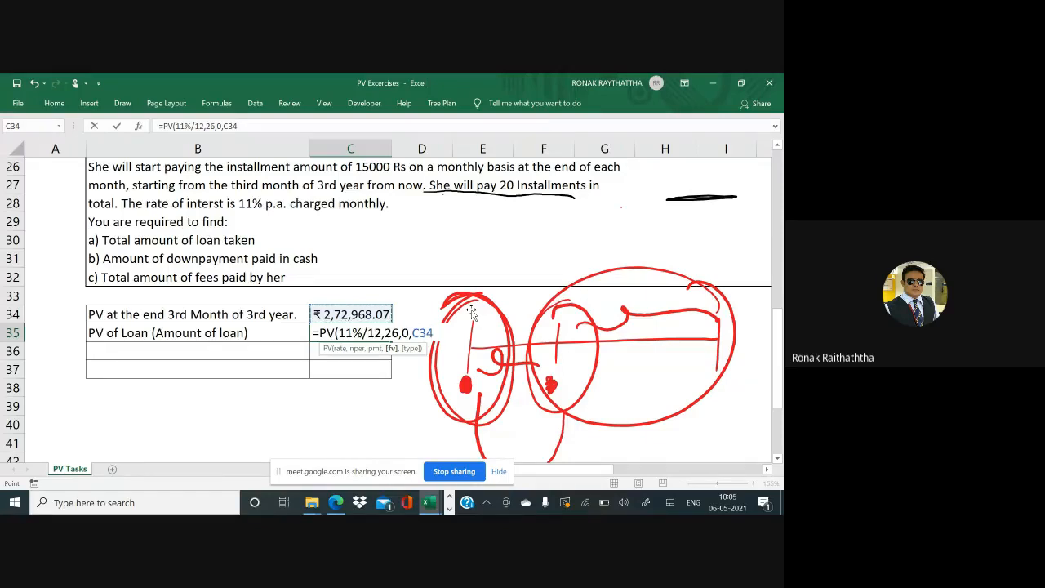
{"action": "left_click", "coordinate": [413, 333]}
{"action": "type", "text": "-"}
{"action": "left_click", "coordinate": [441, 334]}
{"action": "type", "text": ","}
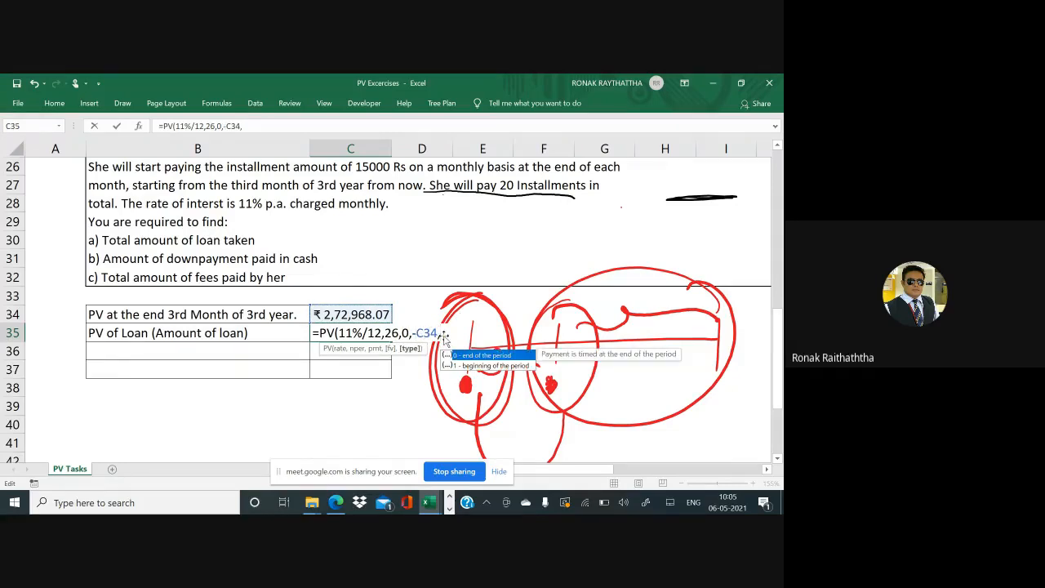
{"action": "key", "text": "BackSpace"}
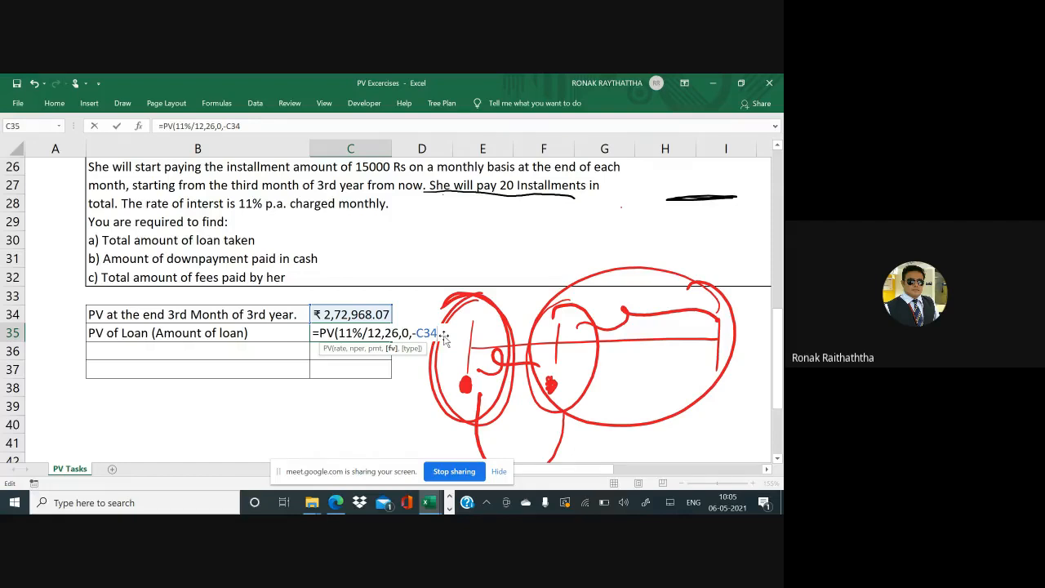
{"action": "type", "text": ")"}
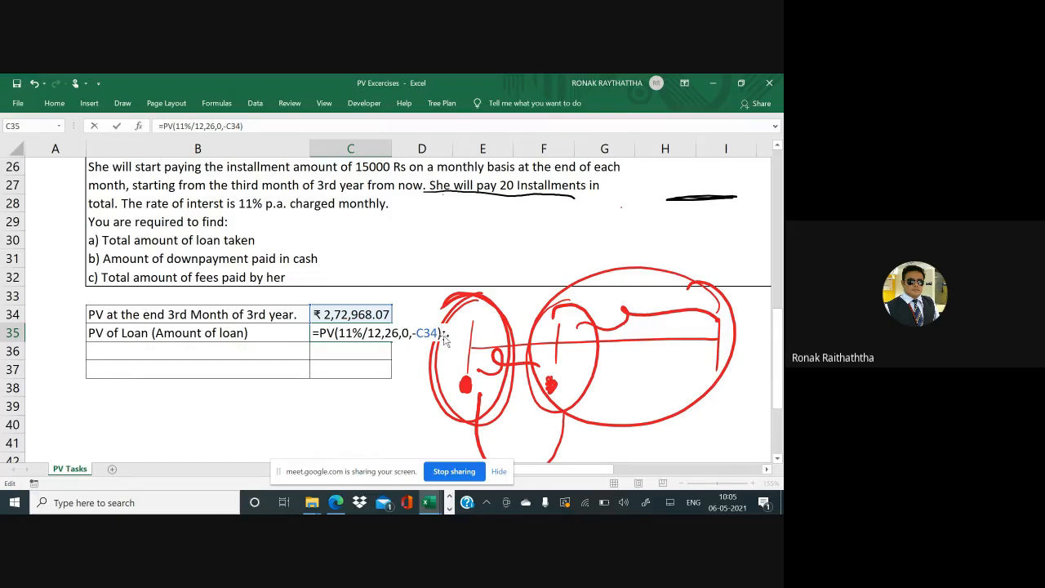
{"action": "key", "text": "Return"}
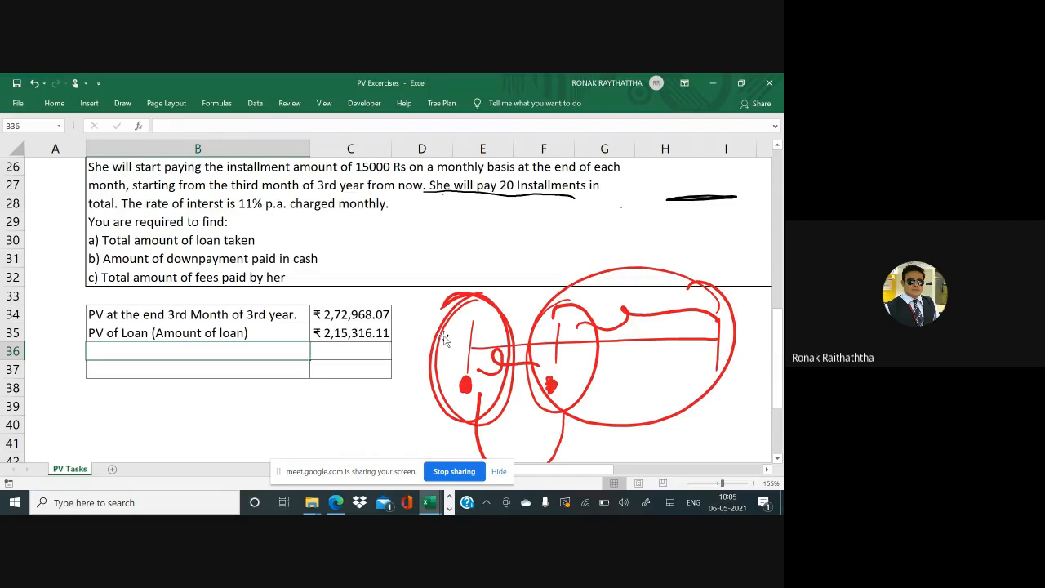
Step: Circle the loan amount in C35 in red and draw tick marks beside questions b and c
{"action": "left_click_drag", "start_coordinate": [314, 317], "coordinate": [424, 323]}
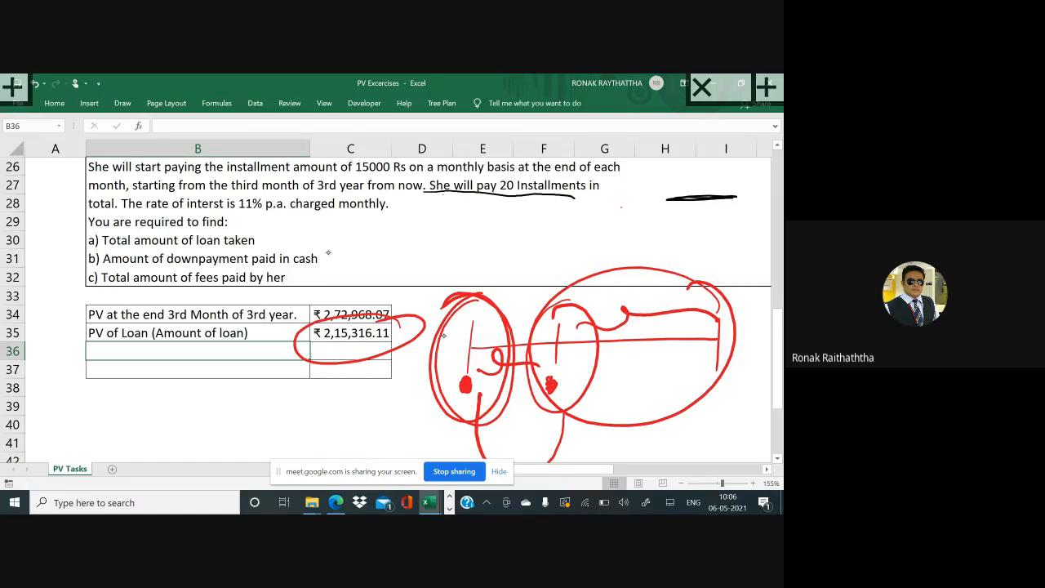
{"action": "mouse_move", "coordinate": [324, 254]}
{"action": "left_mouse_down"}
{"action": "mouse_move", "coordinate": [327, 265]}
{"action": "mouse_move", "coordinate": [385, 223]}
{"action": "left_mouse_up"}
{"action": "left_click_drag", "start_coordinate": [295, 274], "coordinate": [362, 263]}
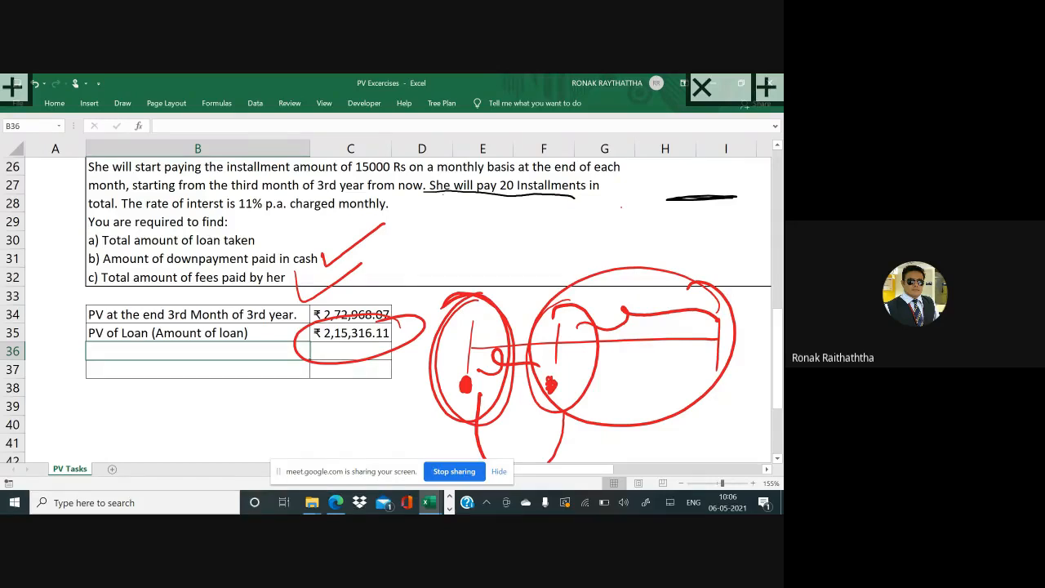
Step: Check the Google Meet chat for participants' replies and return to the PV Excercises workbook
{"action": "key", "text": "alt+Tab"}
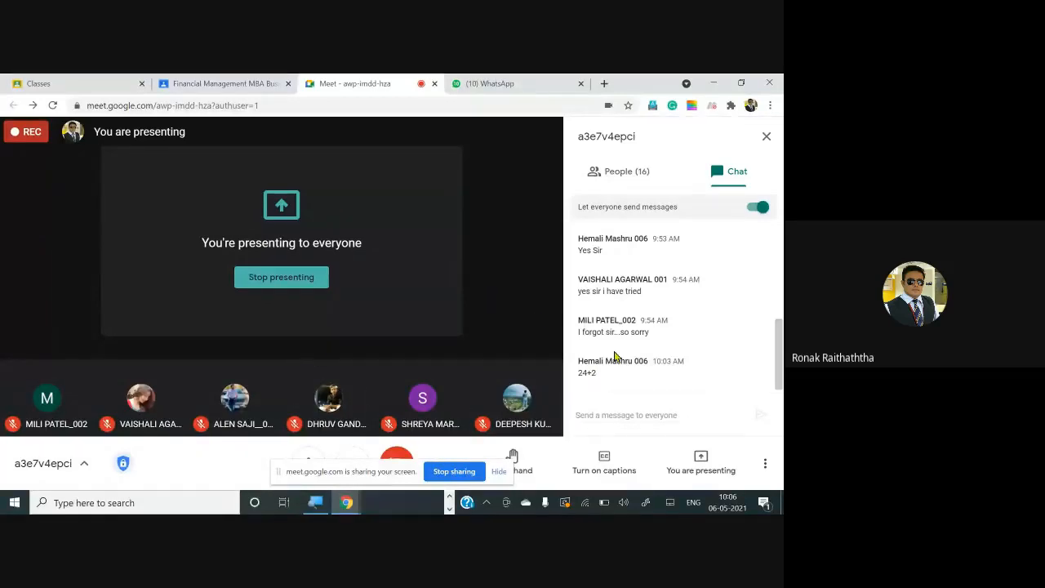
{"action": "key", "text": "alt+Tab"}
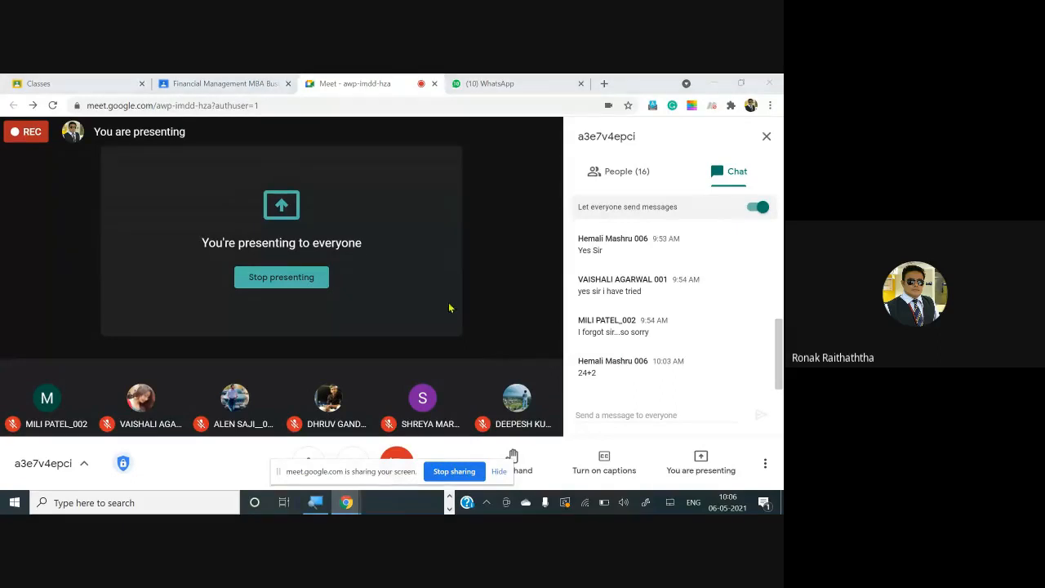
{"action": "scroll", "coordinate": [392, 292], "scroll_direction": "down", "scroll_amount": 2}
{"action": "left_click", "coordinate": [311, 311]}
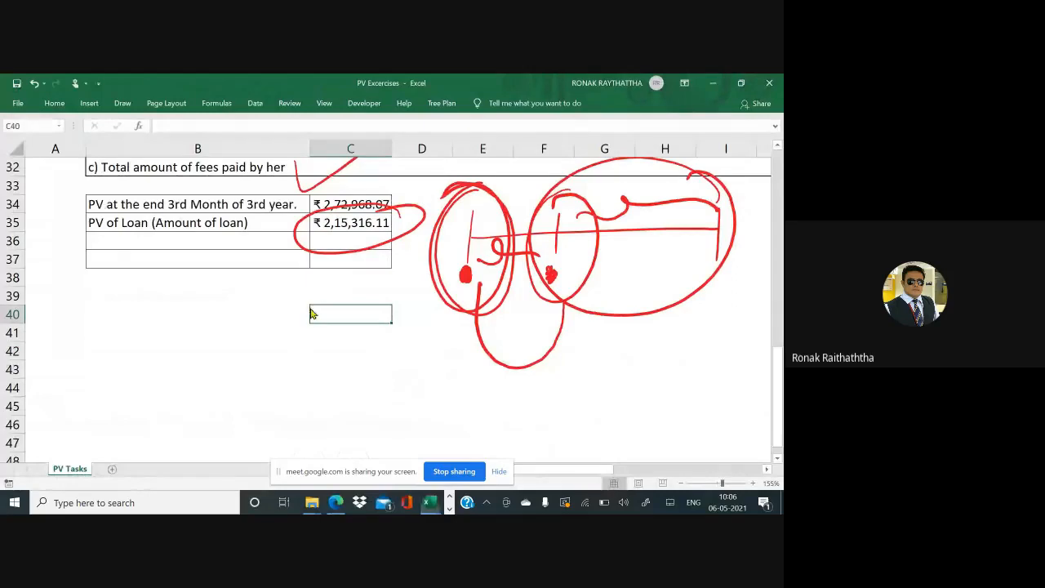
{"action": "key", "text": "alt+Tab"}
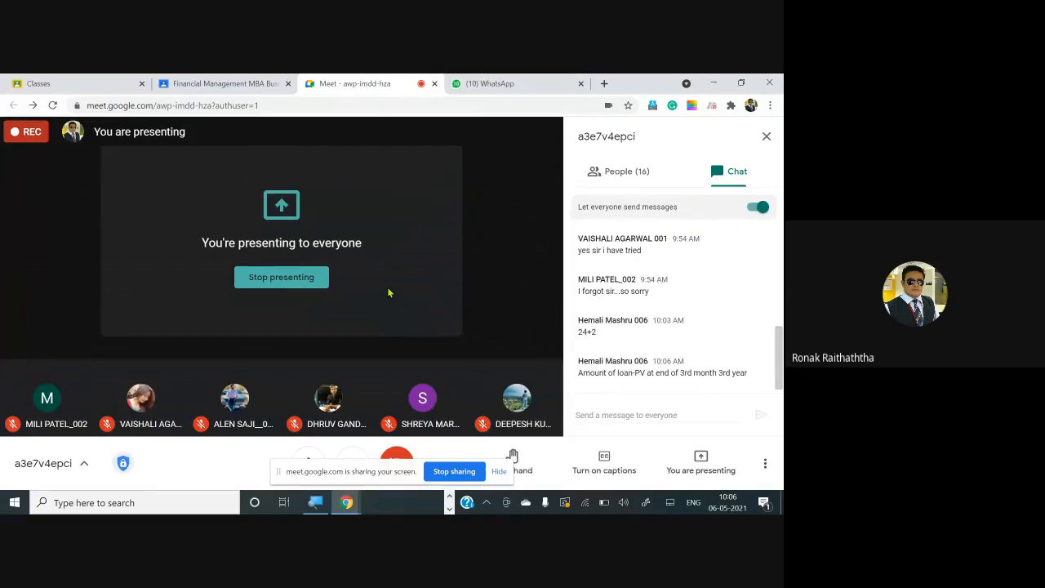
{"action": "key", "text": "alt+Tab"}
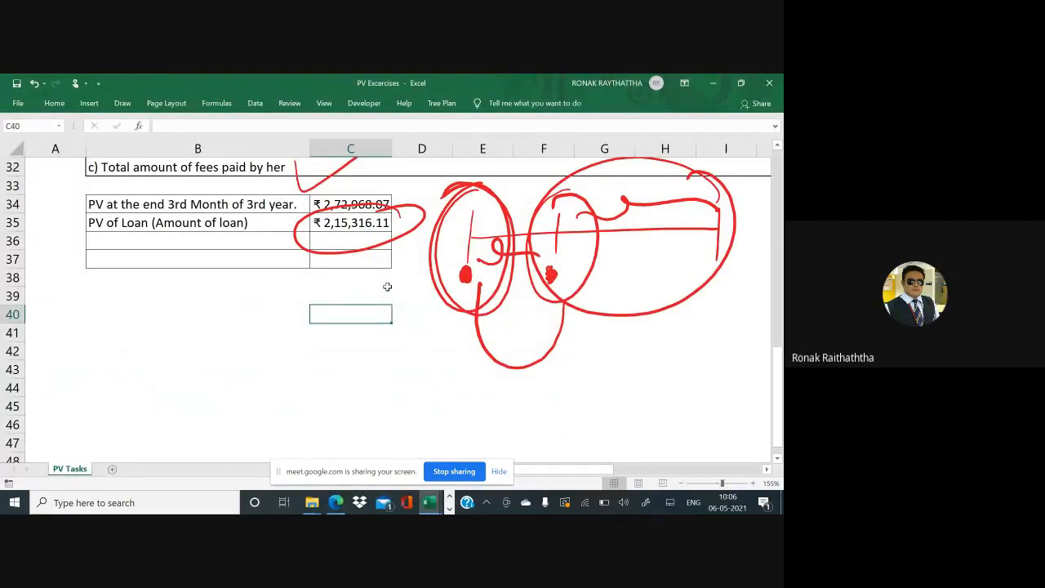
Step: Circle the timeline's start mark again and draw a red arrow from it down to a circled handwritten note "Amount of loan"
{"action": "left_click_drag", "start_coordinate": [482, 181], "coordinate": [429, 248]}
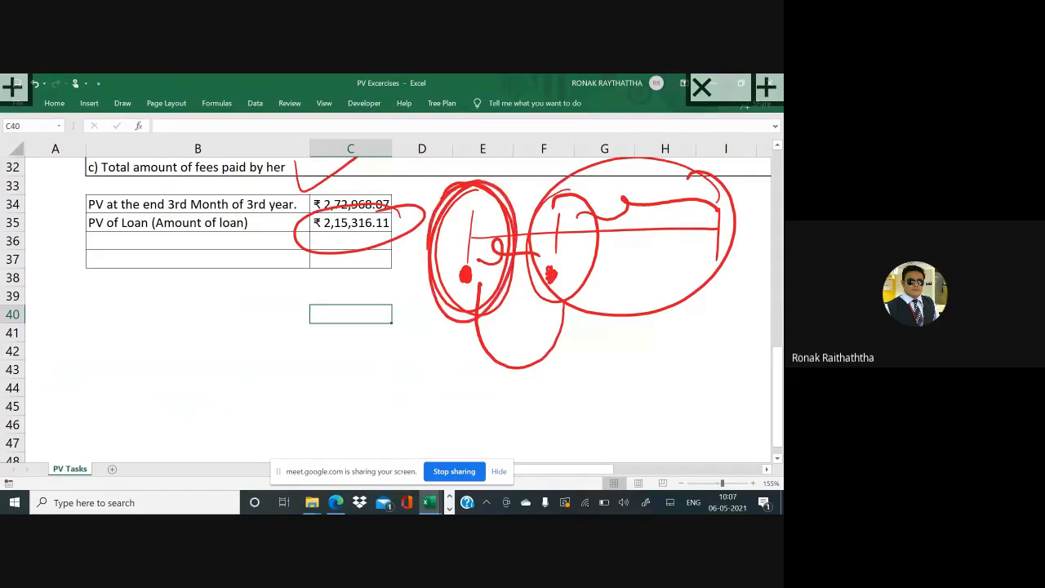
{"action": "left_click_drag", "start_coordinate": [470, 320], "coordinate": [467, 393]}
{"action": "mouse_move", "coordinate": [454, 396]}
{"action": "left_mouse_down"}
{"action": "mouse_move", "coordinate": [462, 404]}
{"action": "mouse_move", "coordinate": [488, 392]}
{"action": "left_mouse_up"}
{"action": "mouse_move", "coordinate": [461, 449]}
{"action": "left_mouse_down"}
{"action": "mouse_move", "coordinate": [469, 423]}
{"action": "mouse_move", "coordinate": [487, 441]}
{"action": "mouse_move", "coordinate": [542, 403]}
{"action": "mouse_move", "coordinate": [564, 445]}
{"action": "mouse_move", "coordinate": [575, 402]}
{"action": "mouse_move", "coordinate": [601, 408]}
{"action": "left_mouse_up"}
{"action": "mouse_move", "coordinate": [604, 369]}
{"action": "left_mouse_down"}
{"action": "mouse_move", "coordinate": [491, 374]}
{"action": "mouse_move", "coordinate": [532, 371]}
{"action": "left_mouse_up"}
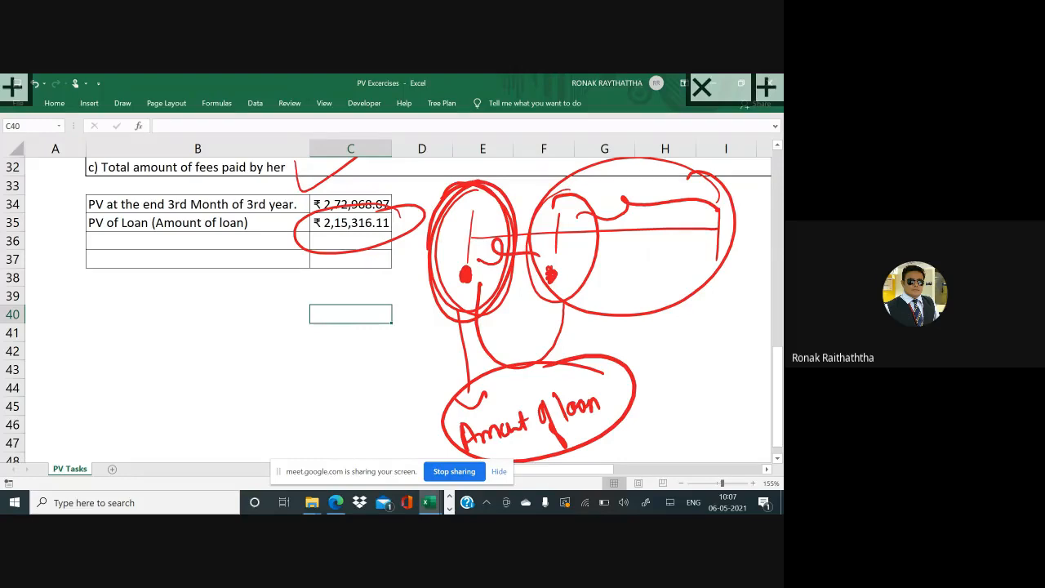
Step: Sketch a red diagram below the note splitting 100% into 20% D.P. and 80% loan, circling "D.P." and "loan"
{"action": "scroll", "coordinate": [429, 311], "scroll_direction": "down", "scroll_amount": 3}
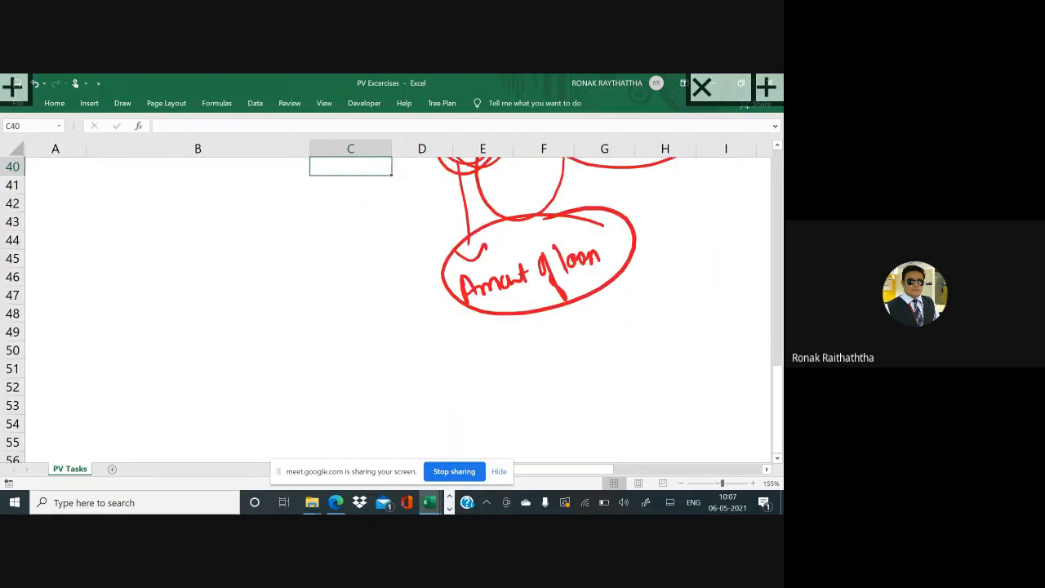
{"action": "left_click_drag", "start_coordinate": [589, 334], "coordinate": [591, 357]}
{"action": "mouse_move", "coordinate": [610, 328]}
{"action": "left_mouse_down"}
{"action": "mouse_move", "coordinate": [601, 351]}
{"action": "mouse_move", "coordinate": [619, 328]}
{"action": "mouse_move", "coordinate": [653, 354]}
{"action": "mouse_move", "coordinate": [548, 410]}
{"action": "mouse_move", "coordinate": [539, 448]}
{"action": "left_mouse_up"}
{"action": "left_click", "coordinate": [645, 329]}
{"action": "left_click", "coordinate": [658, 322]}
{"action": "left_click_drag", "start_coordinate": [549, 428], "coordinate": [563, 456]}
{"action": "mouse_move", "coordinate": [580, 411]}
{"action": "left_mouse_down"}
{"action": "mouse_move", "coordinate": [585, 431]}
{"action": "mouse_move", "coordinate": [615, 405]}
{"action": "left_mouse_up"}
{"action": "left_click", "coordinate": [601, 427]}
{"action": "left_click", "coordinate": [619, 403]}
{"action": "mouse_move", "coordinate": [633, 354]}
{"action": "left_mouse_down"}
{"action": "mouse_move", "coordinate": [697, 350]}
{"action": "mouse_move", "coordinate": [686, 356]}
{"action": "left_mouse_up"}
{"action": "mouse_move", "coordinate": [691, 366]}
{"action": "left_mouse_down"}
{"action": "mouse_move", "coordinate": [683, 379]}
{"action": "mouse_move", "coordinate": [700, 372]}
{"action": "left_mouse_up"}
{"action": "left_click", "coordinate": [712, 371]}
{"action": "left_click_drag", "start_coordinate": [725, 353], "coordinate": [699, 429]}
{"action": "left_click", "coordinate": [726, 364]}
{"action": "mouse_move", "coordinate": [710, 415]}
{"action": "left_mouse_down"}
{"action": "mouse_move", "coordinate": [708, 426]}
{"action": "mouse_move", "coordinate": [740, 420]}
{"action": "left_mouse_up"}
{"action": "mouse_move", "coordinate": [740, 395]}
{"action": "left_mouse_down"}
{"action": "mouse_move", "coordinate": [693, 393]}
{"action": "mouse_move", "coordinate": [738, 390]}
{"action": "left_mouse_up"}
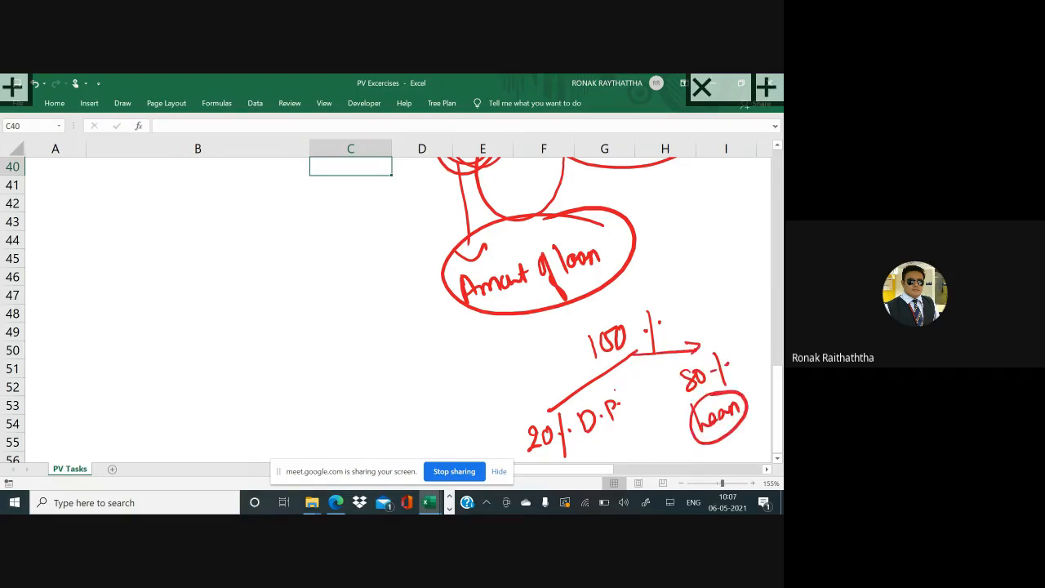
{"action": "left_click_drag", "start_coordinate": [615, 391], "coordinate": [573, 397]}
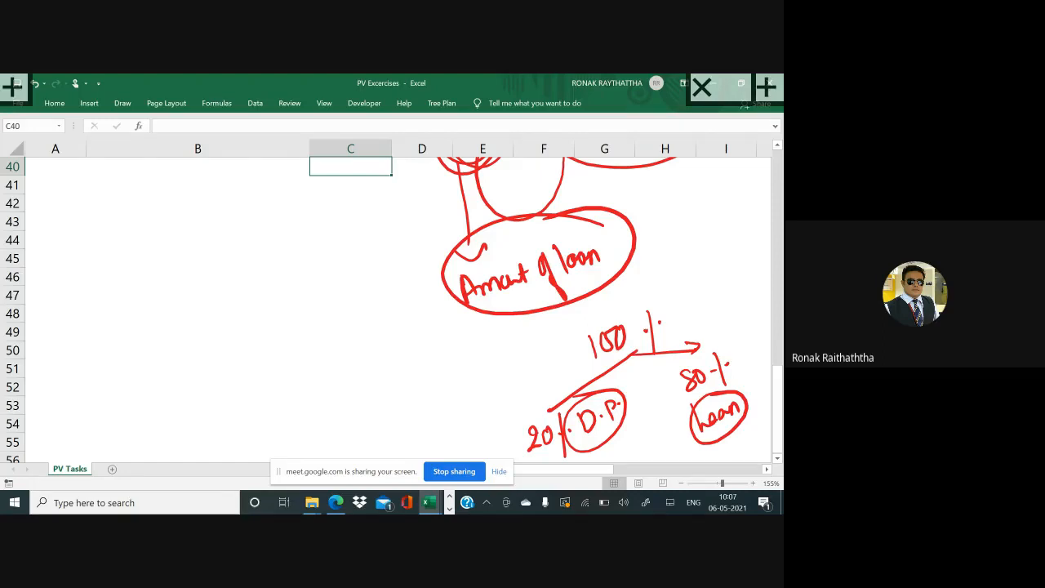
Step: Handwrite 2,15,316 in red below the loan branch with an arrow to a circled 80%
{"action": "scroll", "coordinate": [398, 308], "scroll_direction": "right", "scroll_amount": 2}
{"action": "scroll", "coordinate": [397, 308], "scroll_direction": "up", "scroll_amount": 1}
{"action": "scroll", "coordinate": [398, 308], "scroll_direction": "down", "scroll_amount": 2}
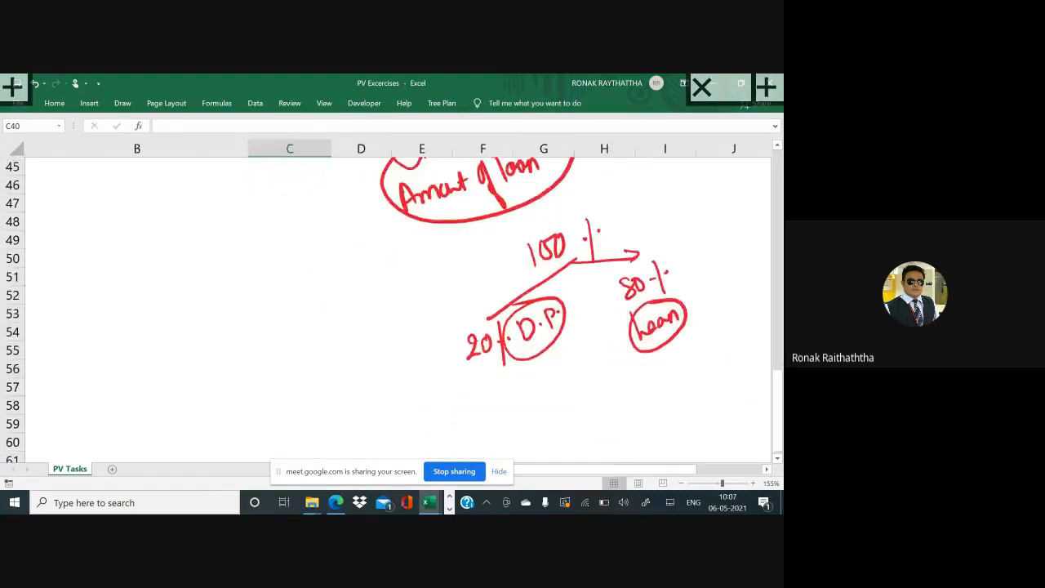
{"action": "scroll", "coordinate": [398, 308], "scroll_direction": "up", "scroll_amount": 5}
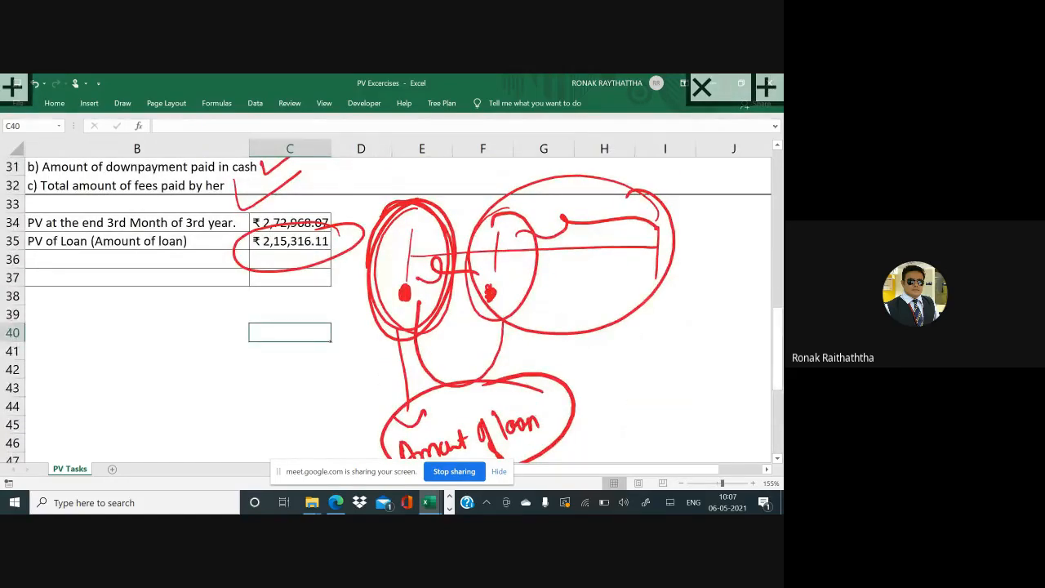
{"action": "scroll", "coordinate": [397, 308], "scroll_direction": "down", "scroll_amount": 5}
{"action": "mouse_move", "coordinate": [630, 362]}
{"action": "left_mouse_down"}
{"action": "mouse_move", "coordinate": [641, 380]}
{"action": "mouse_move", "coordinate": [747, 331]}
{"action": "left_mouse_up"}
{"action": "left_click_drag", "start_coordinate": [687, 377], "coordinate": [690, 397]}
{"action": "left_click_drag", "start_coordinate": [679, 386], "coordinate": [701, 378]}
{"action": "mouse_move", "coordinate": [685, 413]}
{"action": "left_mouse_down"}
{"action": "mouse_move", "coordinate": [678, 437]}
{"action": "mouse_move", "coordinate": [684, 415]}
{"action": "left_mouse_up"}
{"action": "mouse_move", "coordinate": [695, 413]}
{"action": "left_mouse_down"}
{"action": "mouse_move", "coordinate": [706, 441]}
{"action": "mouse_move", "coordinate": [707, 420]}
{"action": "left_mouse_up"}
{"action": "left_click_drag", "start_coordinate": [696, 391], "coordinate": [704, 403]}
Step: Handwrite "100 ?" and "20% ?" in red below the down payment branch of the diagram
{"action": "mouse_move", "coordinate": [555, 334]}
{"action": "left_mouse_down"}
{"action": "mouse_move", "coordinate": [556, 354]}
{"action": "mouse_move", "coordinate": [574, 351]}
{"action": "left_mouse_up"}
{"action": "left_click_drag", "start_coordinate": [590, 320], "coordinate": [596, 337]}
{"action": "left_click", "coordinate": [601, 350]}
{"action": "mouse_move", "coordinate": [500, 423]}
{"action": "left_mouse_down"}
{"action": "mouse_move", "coordinate": [493, 449]}
{"action": "mouse_move", "coordinate": [507, 444]}
{"action": "left_mouse_up"}
{"action": "left_click_drag", "start_coordinate": [511, 427], "coordinate": [512, 428]}
{"action": "mouse_move", "coordinate": [524, 407]}
{"action": "left_mouse_down"}
{"action": "mouse_move", "coordinate": [536, 445]}
{"action": "mouse_move", "coordinate": [549, 401]}
{"action": "mouse_move", "coordinate": [551, 423]}
{"action": "left_mouse_up"}
{"action": "left_click", "coordinate": [522, 428]}
{"action": "left_click", "coordinate": [538, 419]}
{"action": "left_click", "coordinate": [562, 433]}
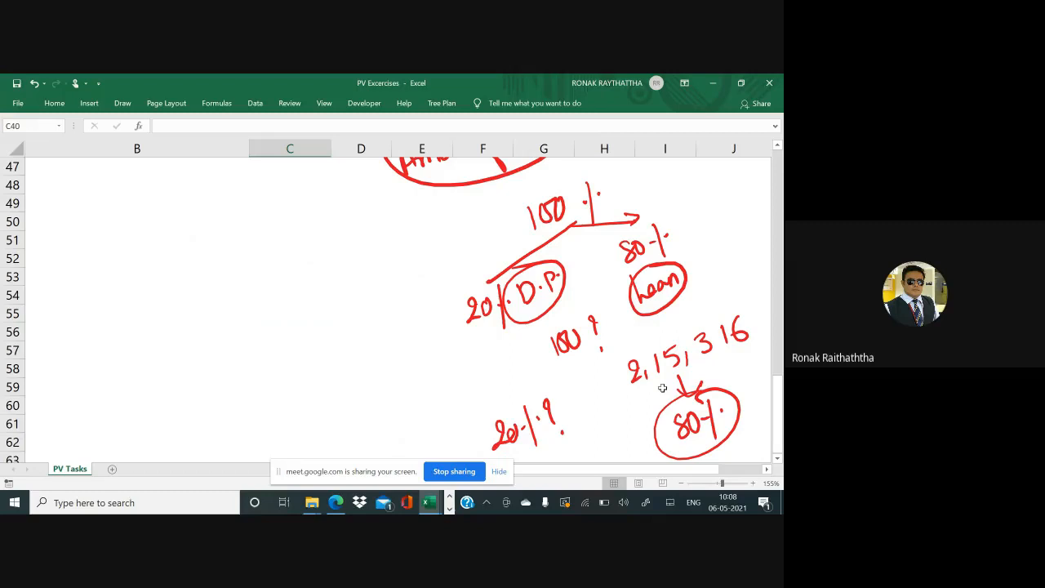
Step: Enter the label "Total Fees" in cell B36
{"action": "scroll", "coordinate": [662, 388], "scroll_direction": "up", "scroll_amount": 1}
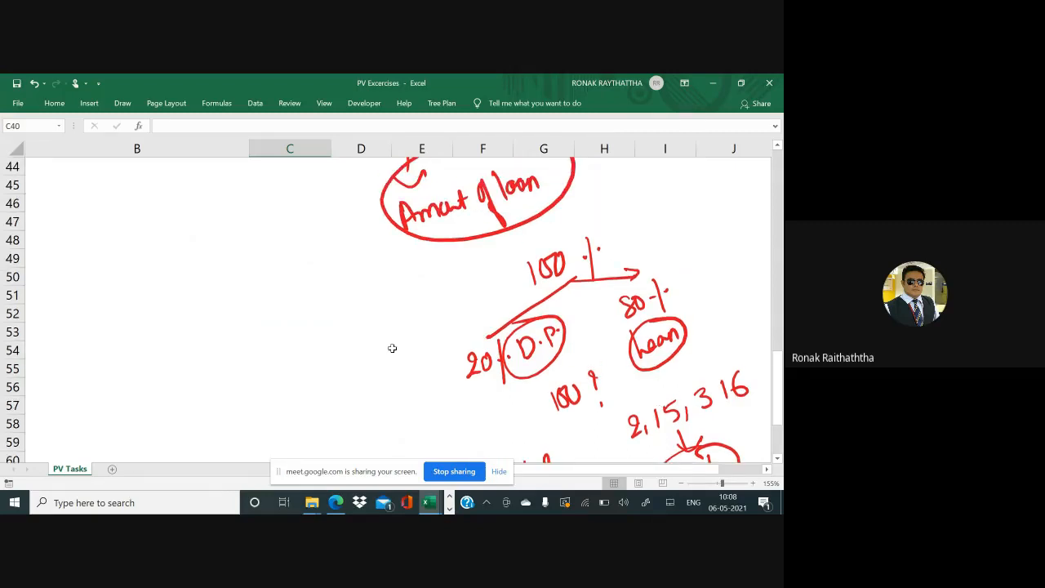
{"action": "scroll", "coordinate": [392, 347], "scroll_direction": "up", "scroll_amount": 5}
{"action": "left_click", "coordinate": [40, 294]}
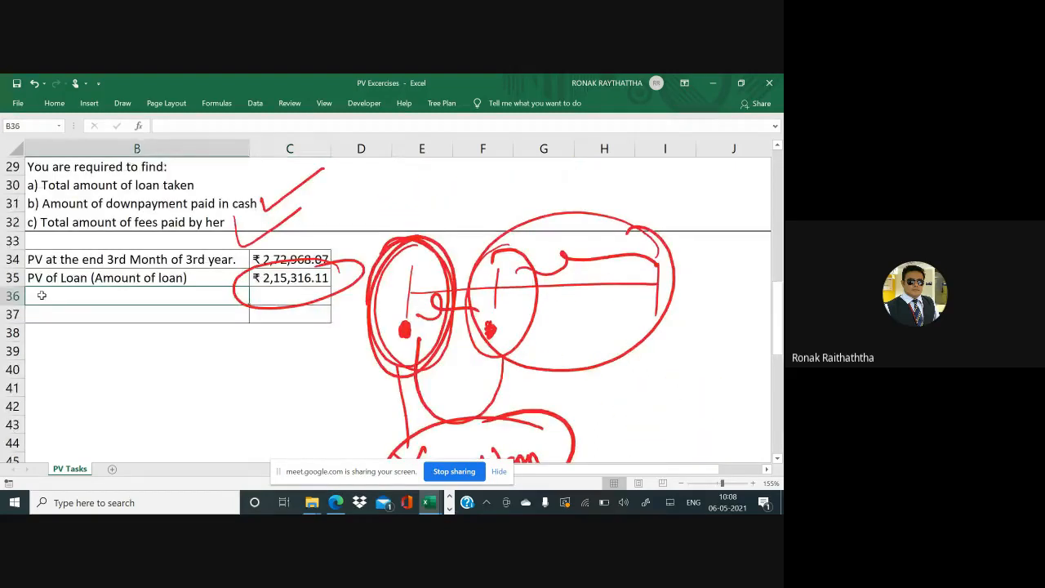
{"action": "type", "text": "Tot"}
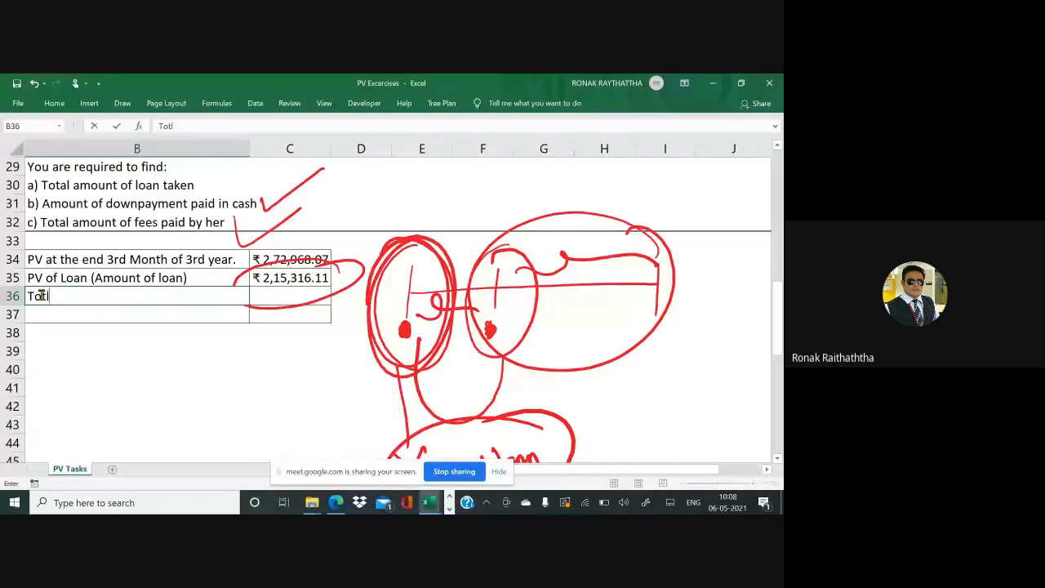
{"action": "type", "text": "al Fees"}
{"action": "key", "text": "Tab"}
Step: Calculate Total Fees in C36 with =C35/80% and delete the red ink over the amounts in C34 and C35
{"action": "type", "text": "="}
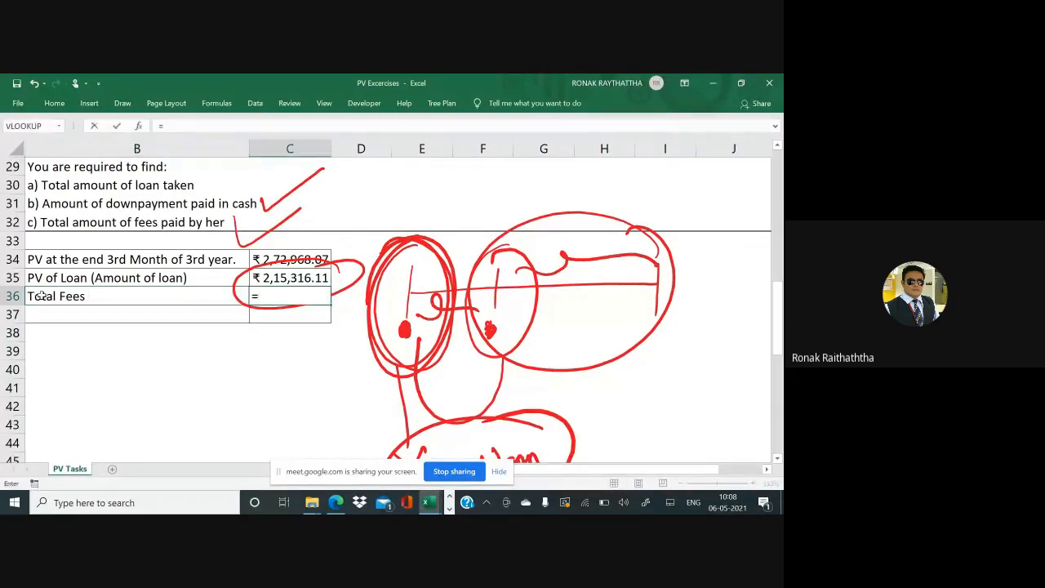
{"action": "scroll", "coordinate": [273, 325], "scroll_direction": "up", "scroll_amount": 3}
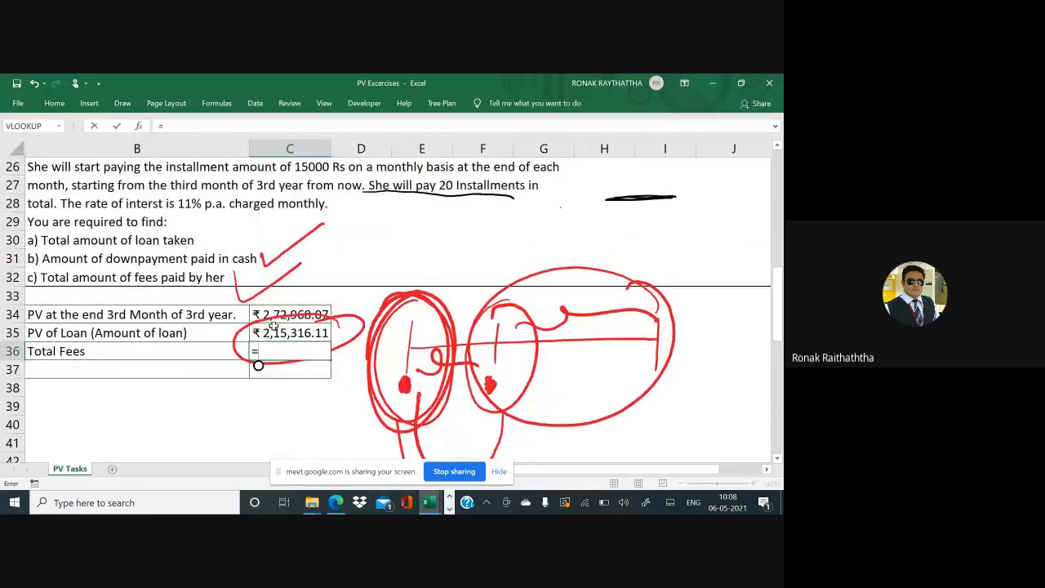
{"action": "left_click", "coordinate": [274, 330]}
{"action": "type", "text": "/0.8"}
{"action": "key", "text": "BackSpace"}
{"action": "key", "text": "BackSpace"}
{"action": "key", "text": "BackSpace"}
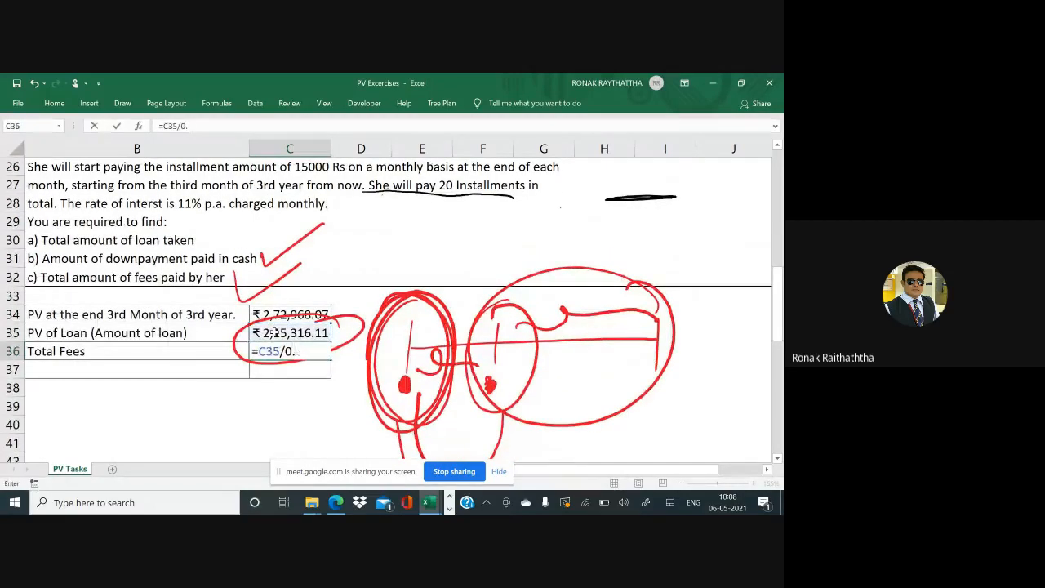
{"action": "type", "text": "9"}
{"action": "key", "text": "BackSpace"}
{"action": "type", "text": "80%"}
{"action": "key", "text": "ctrl+Return"}
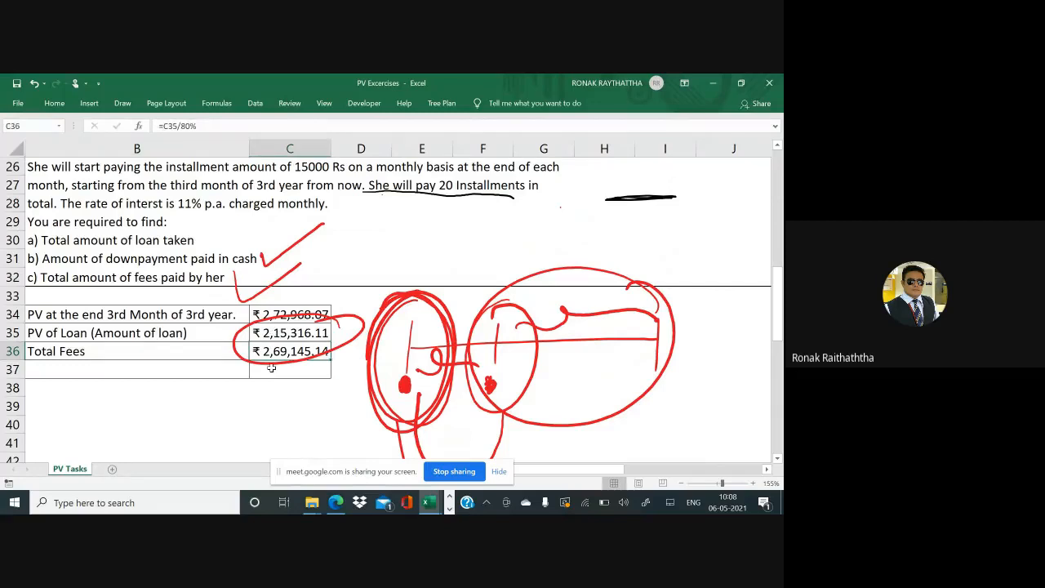
{"action": "left_click", "coordinate": [267, 365]}
{"action": "key", "text": "Delete"}
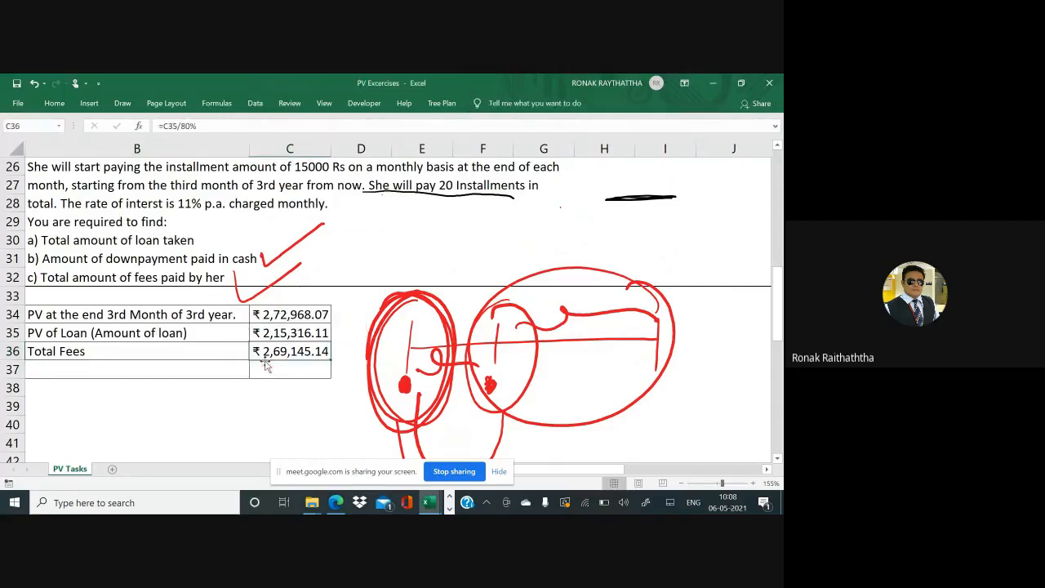
Step: Enter the label "DP" in B37 and calculate the down payment in C37 with =C36-C35
{"action": "left_click", "coordinate": [85, 366]}
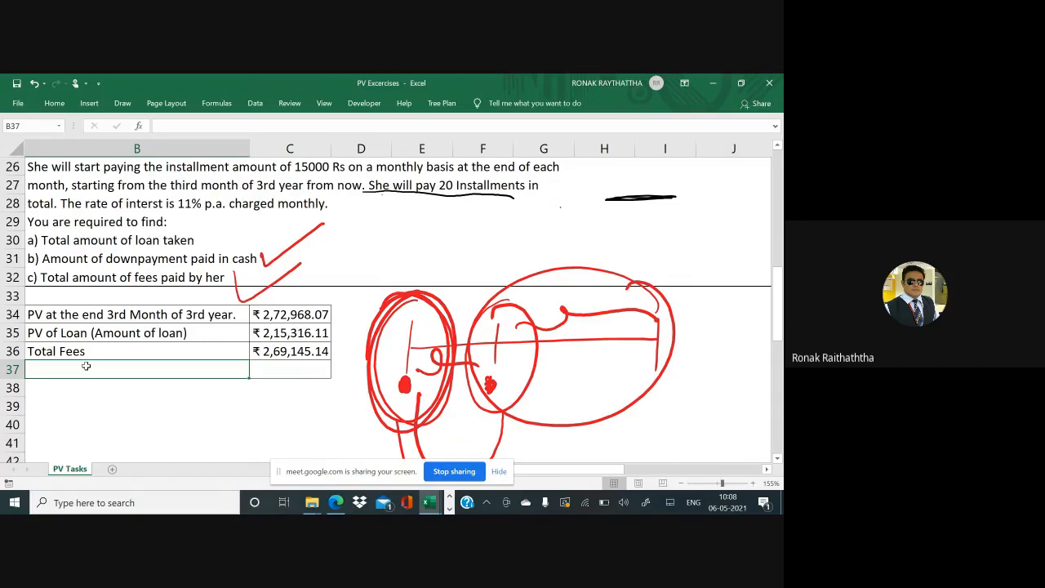
{"action": "type", "text": "DP"}
{"action": "key", "text": "Tab"}
{"action": "type", "text": "="}
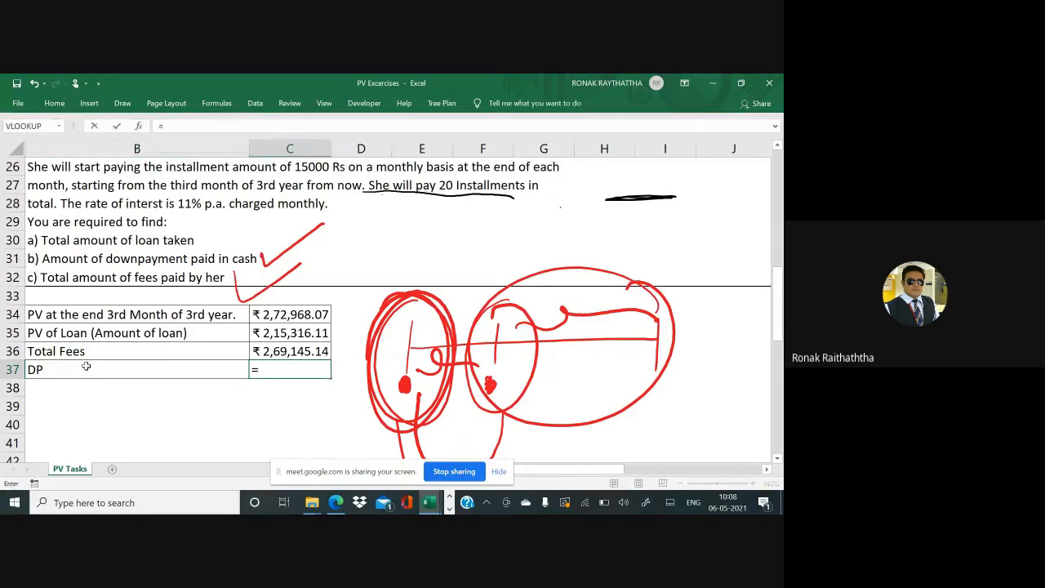
{"action": "left_click", "coordinate": [262, 351]}
{"action": "type", "text": "-"}
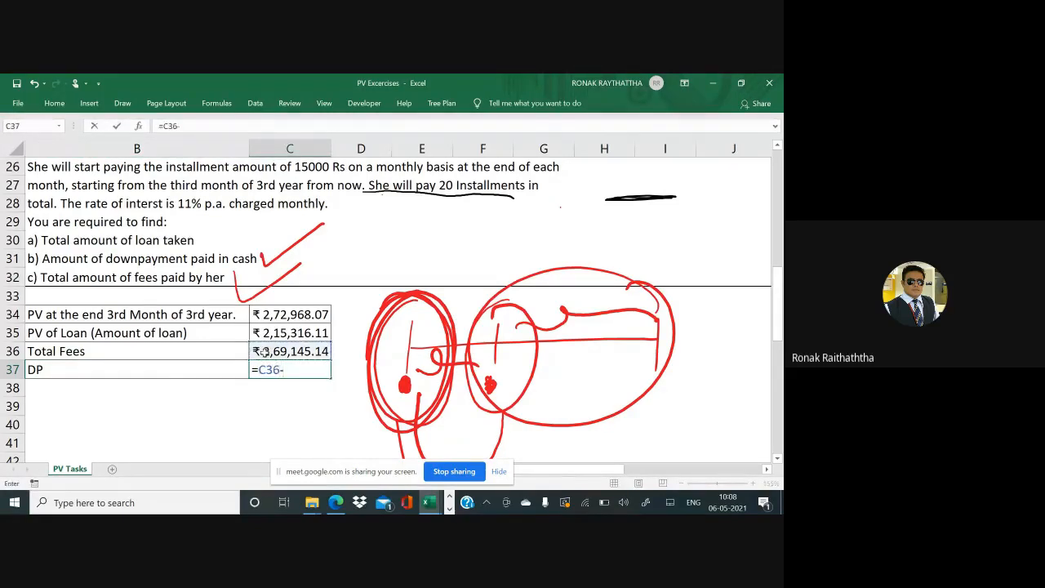
{"action": "left_click", "coordinate": [288, 332]}
{"action": "key", "text": "Return"}
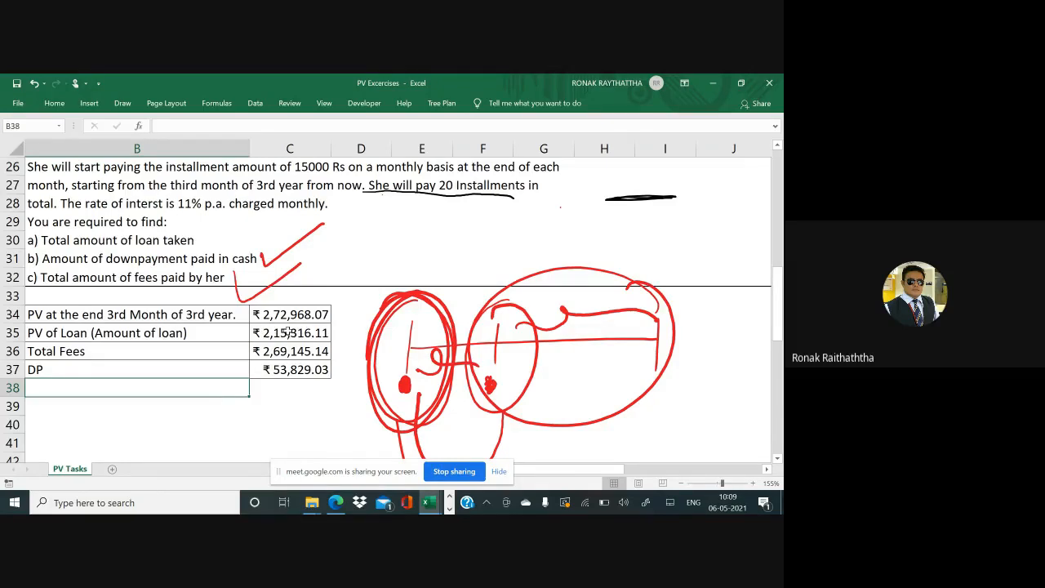
Step: Switch to the Google Meet call and look through the list of participants
{"action": "key", "text": "alt+Tab"}
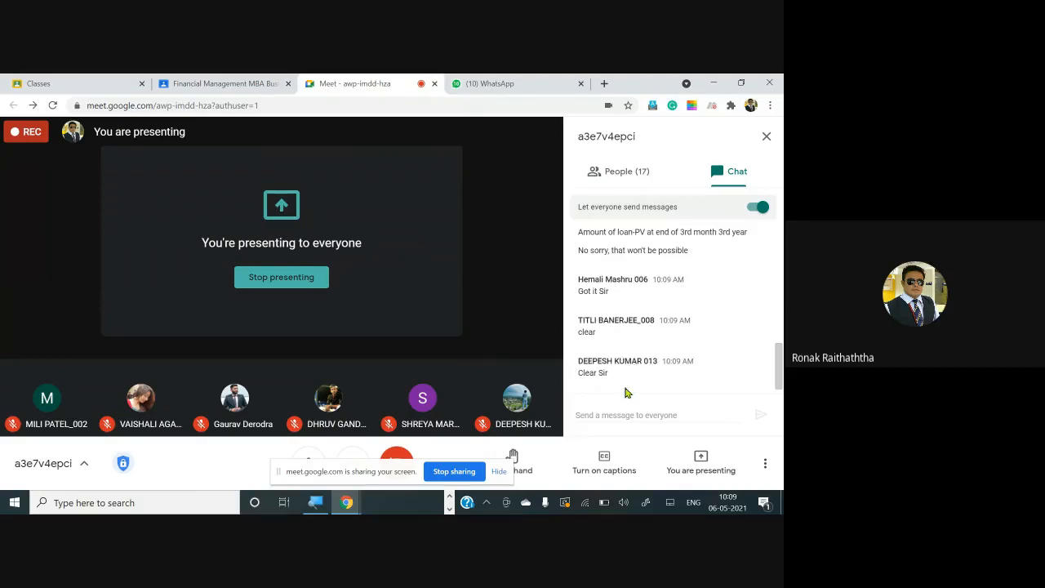
{"action": "left_click", "coordinate": [624, 175]}
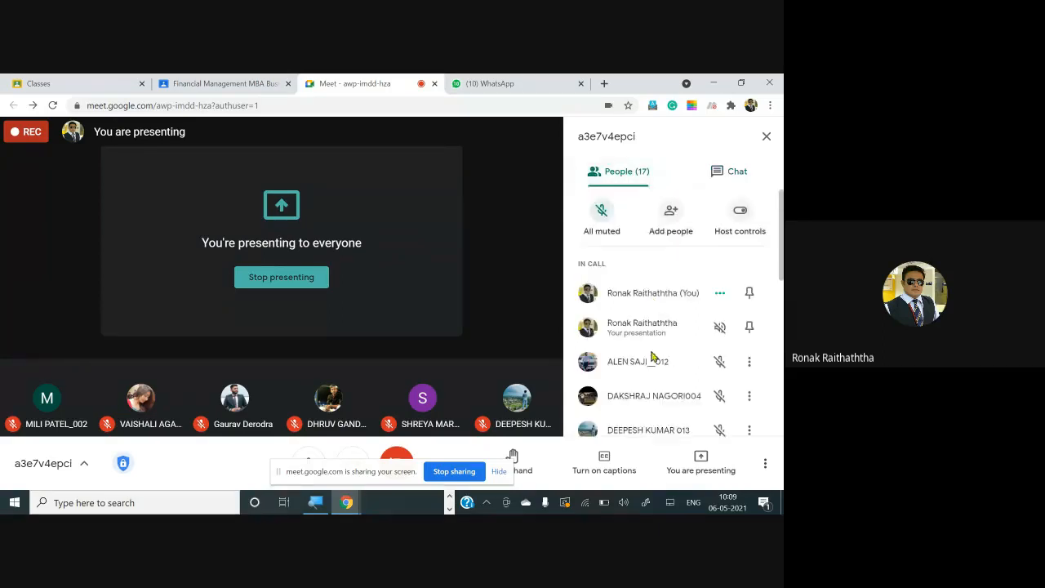
{"action": "scroll", "coordinate": [651, 363], "scroll_direction": "down", "scroll_amount": 3}
{"action": "scroll", "coordinate": [649, 369], "scroll_direction": "down", "scroll_amount": 3}
{"action": "scroll", "coordinate": [648, 367], "scroll_direction": "up", "scroll_amount": 4}
{"action": "scroll", "coordinate": [648, 366], "scroll_direction": "down", "scroll_amount": 4}
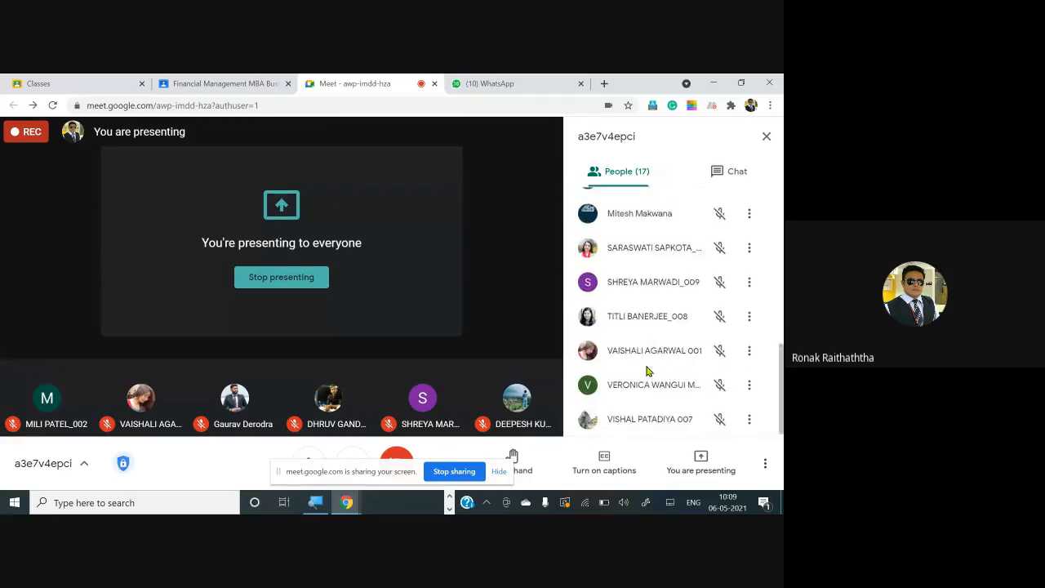
{"action": "scroll", "coordinate": [646, 370], "scroll_direction": "up", "scroll_amount": 3}
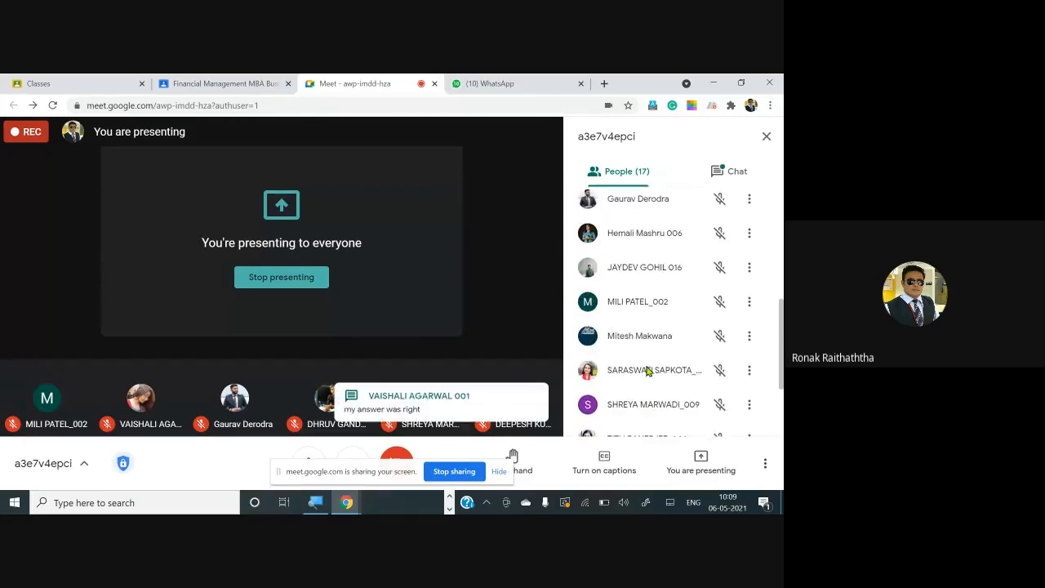
{"action": "scroll", "coordinate": [646, 371], "scroll_direction": "down", "scroll_amount": 3}
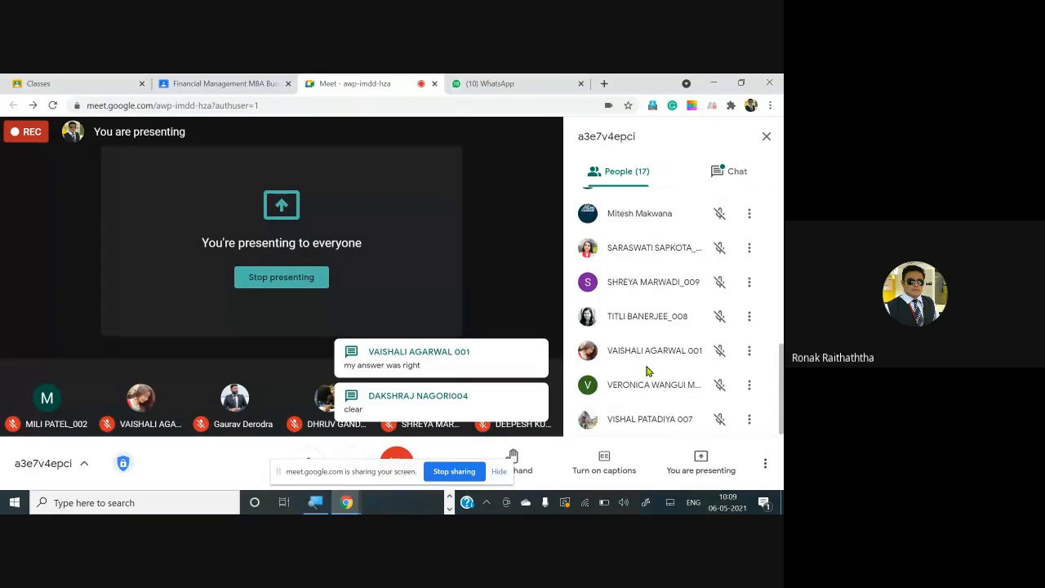
Step: Send a message of three clapping-hands emojis to everyone in the meeting chat
{"action": "left_click", "coordinate": [729, 172]}
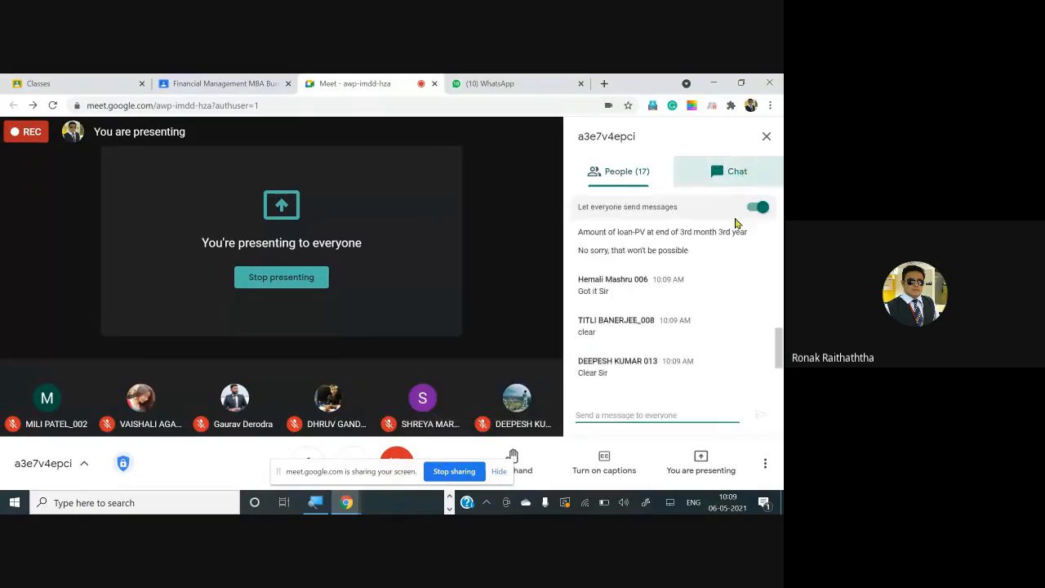
{"action": "right_click", "coordinate": [580, 415]}
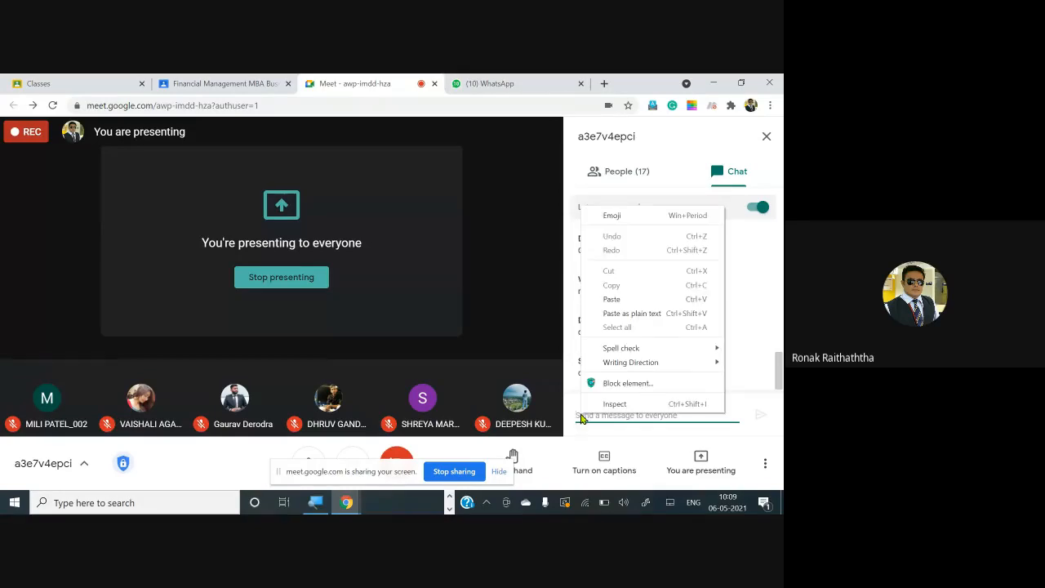
{"action": "left_click", "coordinate": [628, 220]}
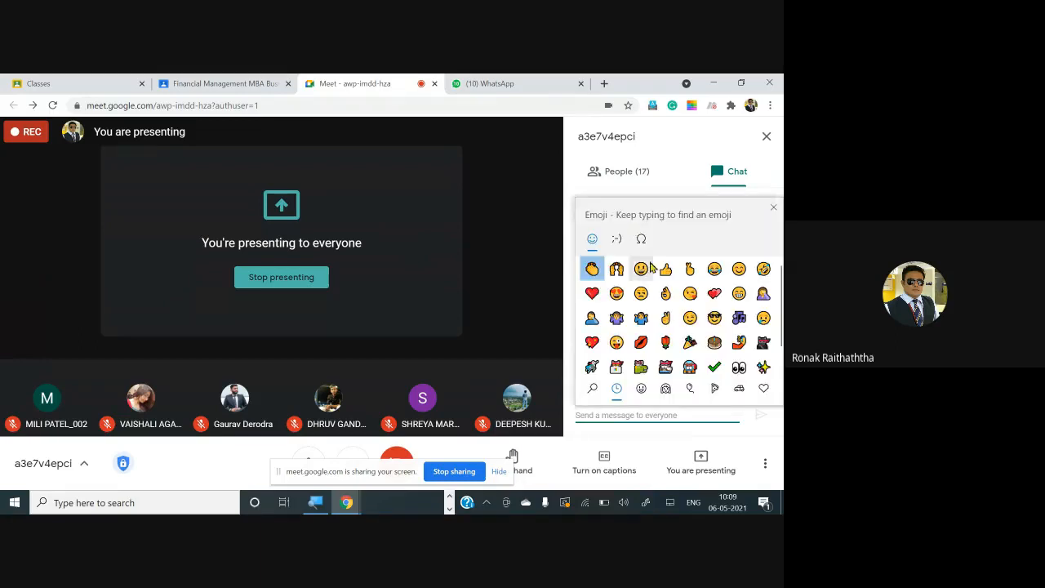
{"action": "double_click", "coordinate": [592, 269]}
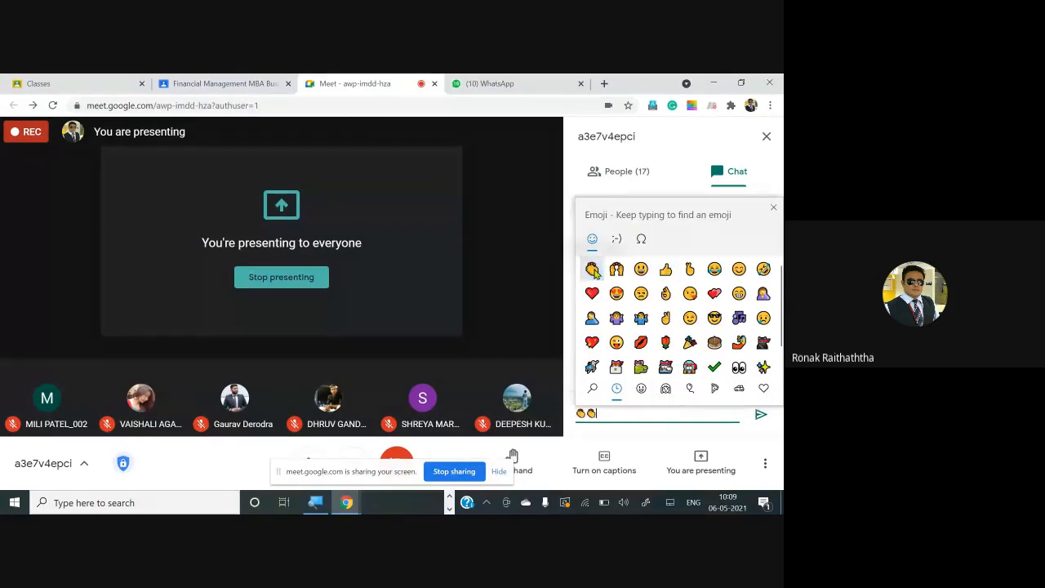
{"action": "left_click", "coordinate": [592, 269]}
{"action": "left_click", "coordinate": [762, 416]}
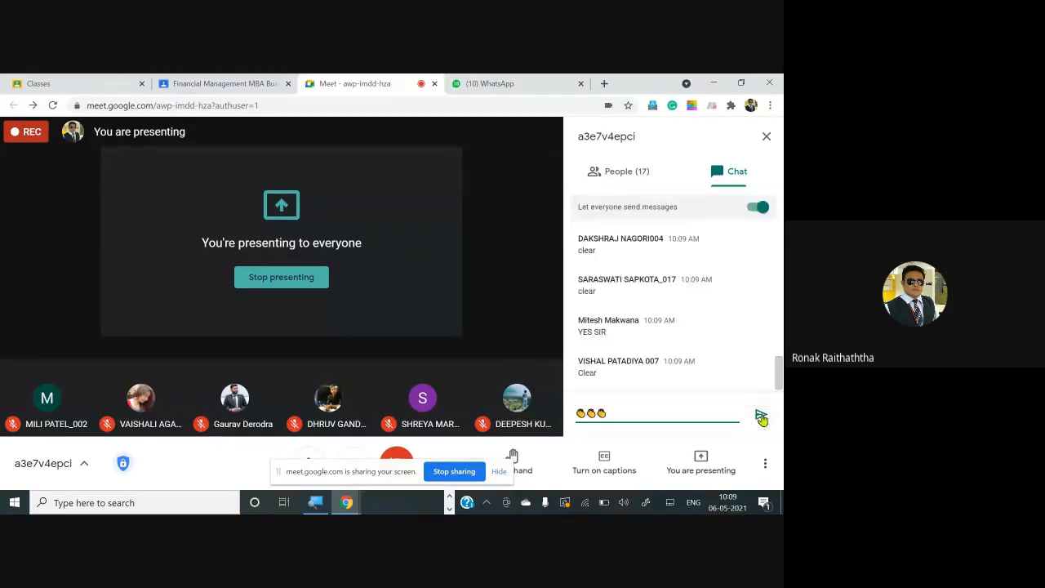
{"action": "left_click", "coordinate": [760, 417]}
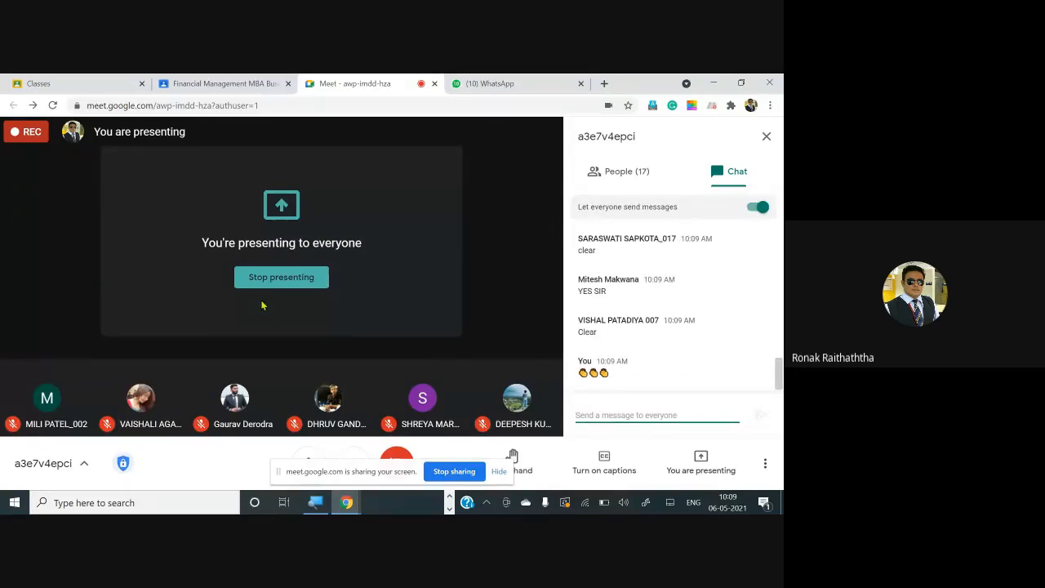
Step: Switch to the Finance Functions workbook in Excel and move the screen-sharing bar away from the sheet tabs
{"action": "key", "text": "alt+Tab"}
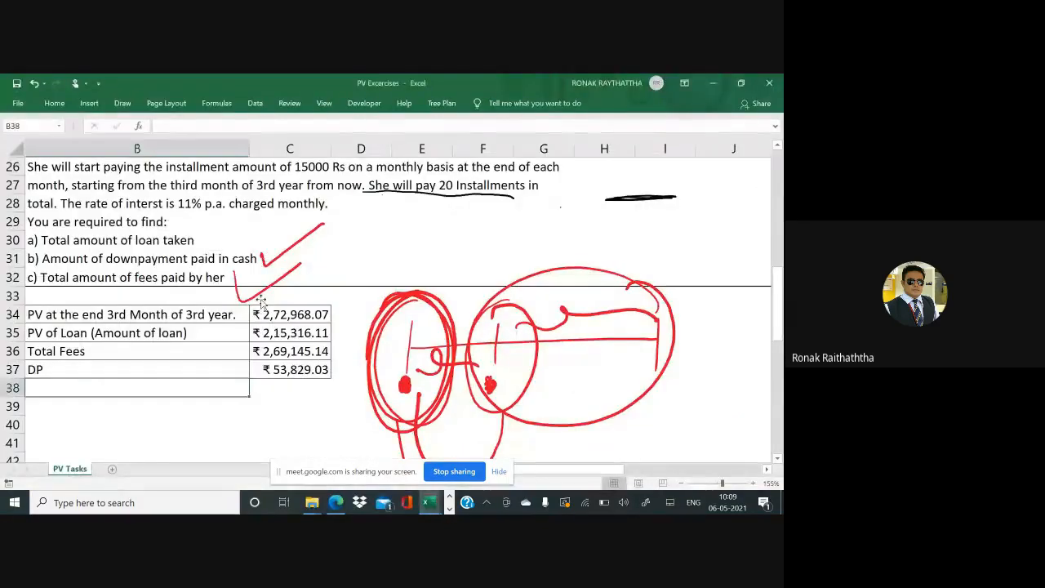
{"action": "scroll", "coordinate": [269, 314], "scroll_direction": "down", "scroll_amount": 1}
{"action": "scroll", "coordinate": [269, 314], "scroll_direction": "up", "scroll_amount": 1}
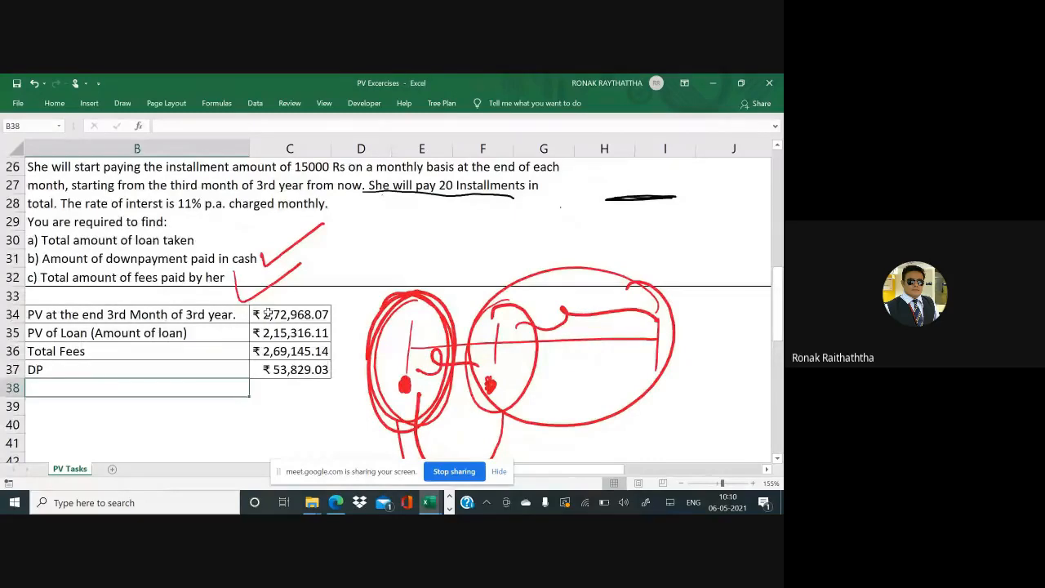
{"action": "key", "text": "alt+Tab"}
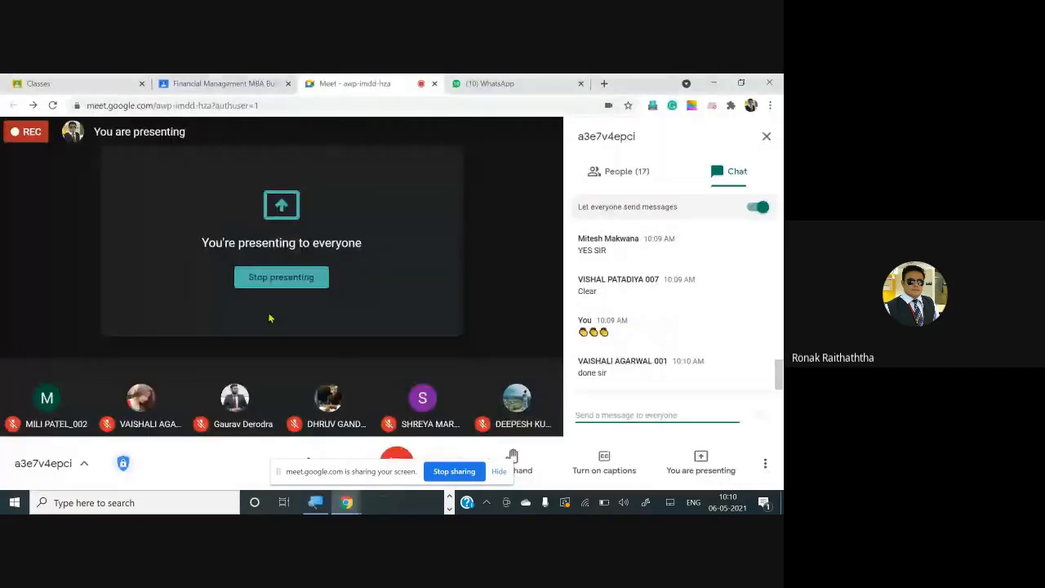
{"action": "key", "text": "alt+Tab"}
{"action": "key", "text": "alt+Tab"}
{"action": "key", "text": "alt+Tab"}
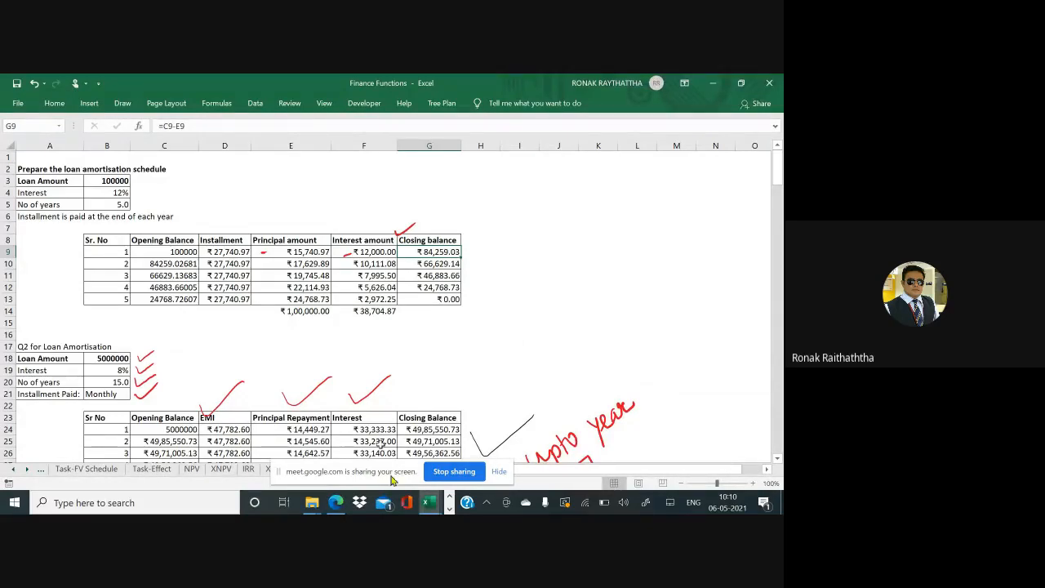
{"action": "left_click_drag", "start_coordinate": [393, 481], "coordinate": [523, 219]}
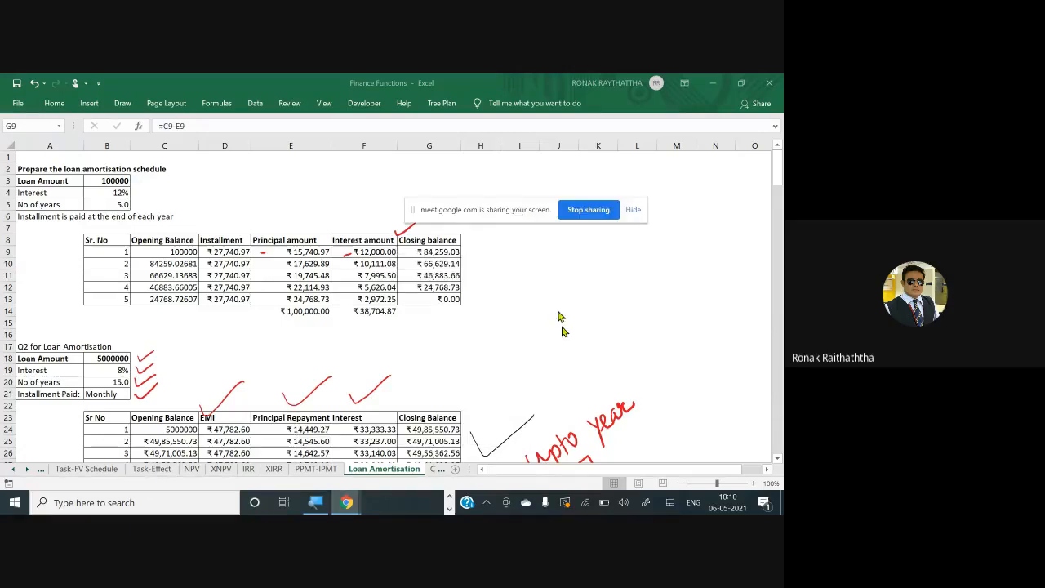
Step: Delete the handwritten "upto year 2" note and the black tick beside the Q2 amortisation table
{"action": "scroll", "coordinate": [560, 404], "scroll_direction": "down", "scroll_amount": 2}
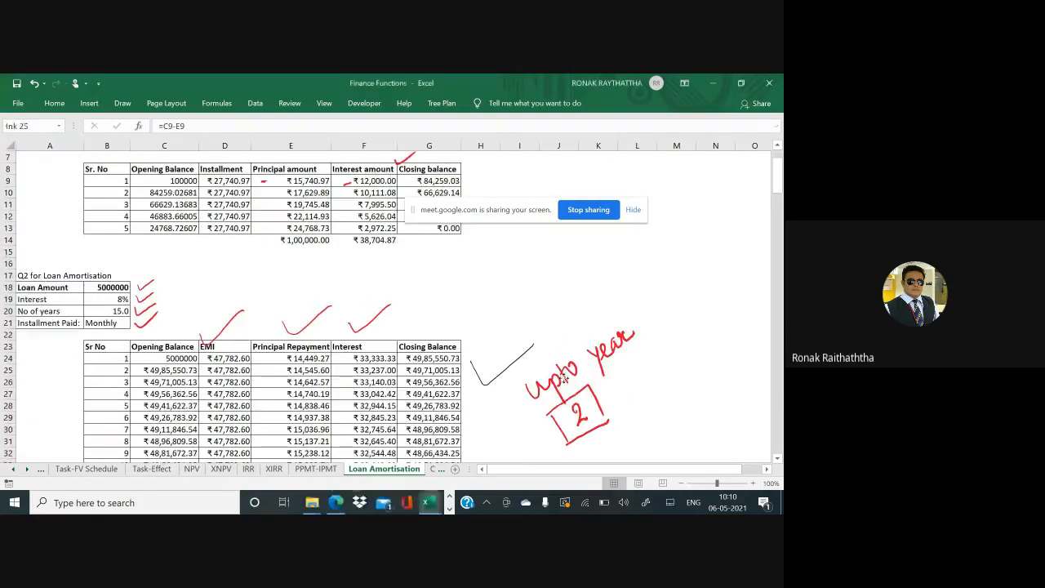
{"action": "left_click", "coordinate": [561, 405]}
{"action": "key", "text": "Delete"}
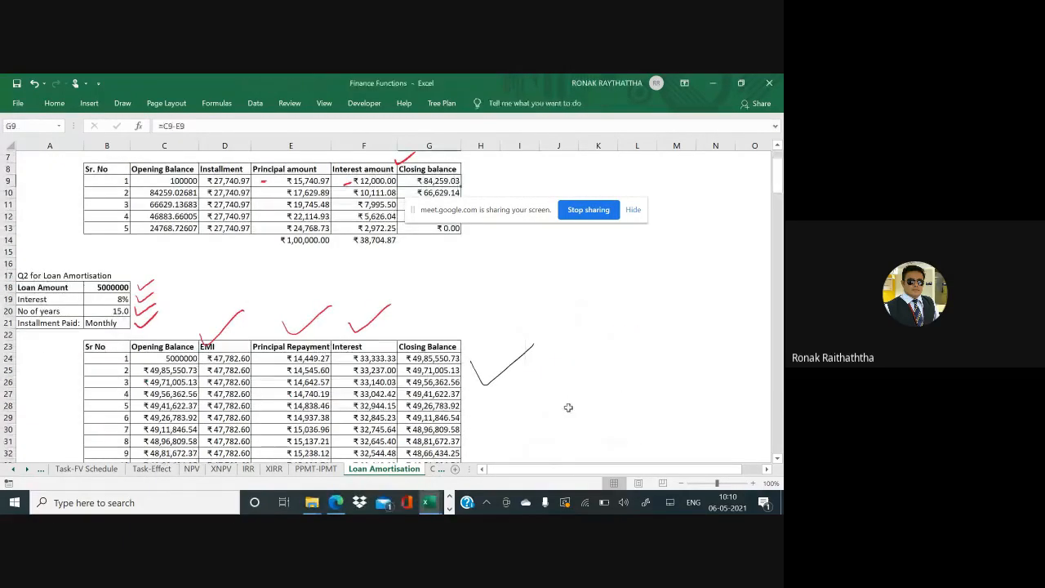
{"action": "left_click", "coordinate": [508, 367]}
{"action": "key", "text": "Delete"}
Step: Delete the red ink ticks above the EMI, Principal Repayment and Interest headings of the Q2 table
{"action": "left_click", "coordinate": [365, 321]}
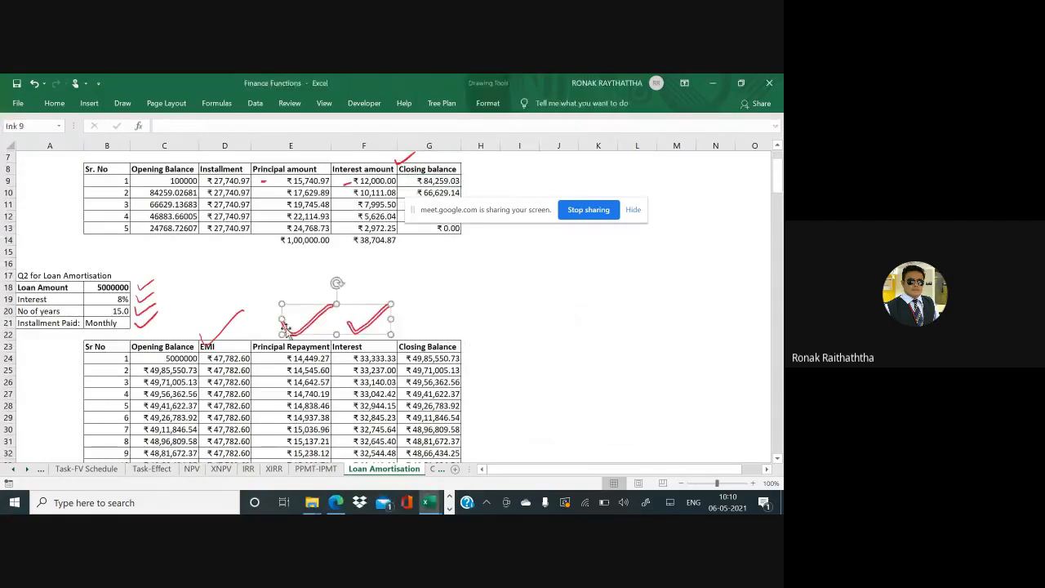
{"action": "key", "text": "Delete"}
{"action": "left_click", "coordinate": [229, 318]}
{"action": "key", "text": "Delete"}
Step: Delete the four red ink ticks beside the Q2 loan inputs, from Loan Amount to Installment Paid
{"action": "left_click", "coordinate": [141, 302]}
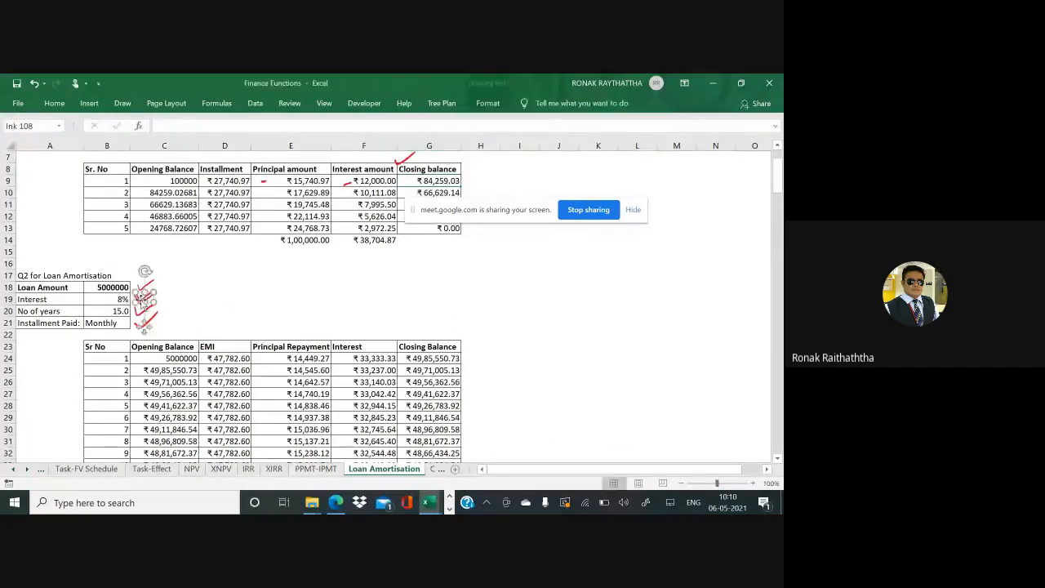
{"action": "key", "text": "Delete"}
{"action": "left_click", "coordinate": [145, 286]}
{"action": "key", "text": "Delete"}
{"action": "left_click", "coordinate": [149, 321]}
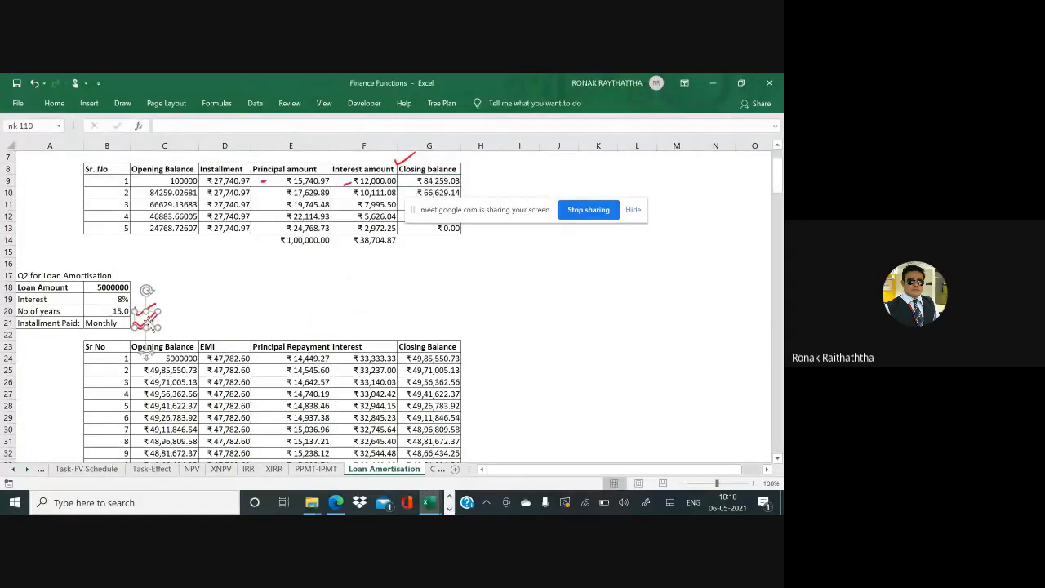
{"action": "key", "text": "Delete"}
{"action": "left_click", "coordinate": [145, 314]}
{"action": "key", "text": "Delete"}
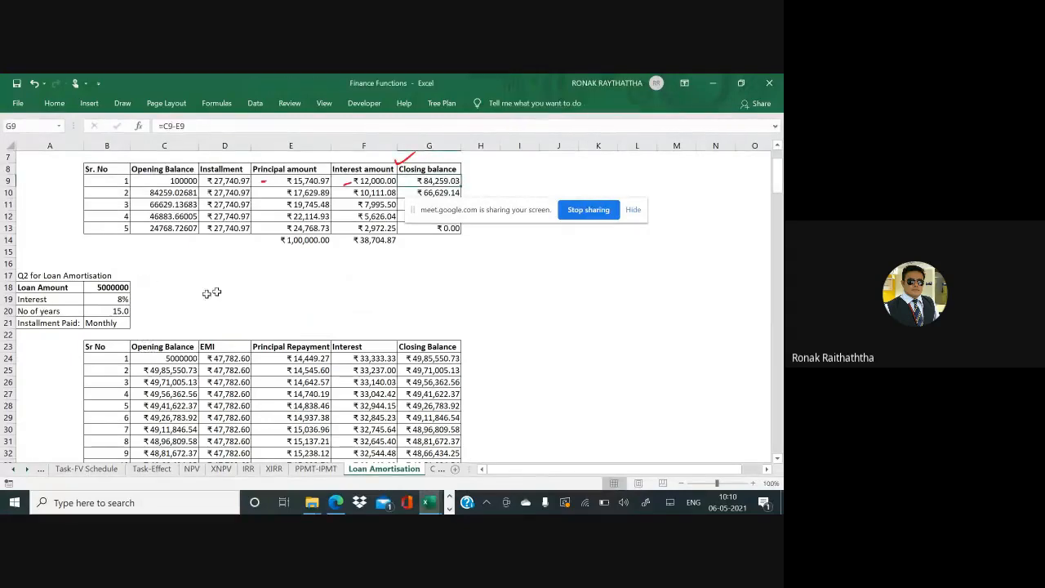
Step: Delete the red tick by the Closing balance heading and the red dashes in row 9 of the first schedule
{"action": "left_click", "coordinate": [400, 159]}
{"action": "key", "text": "Delete"}
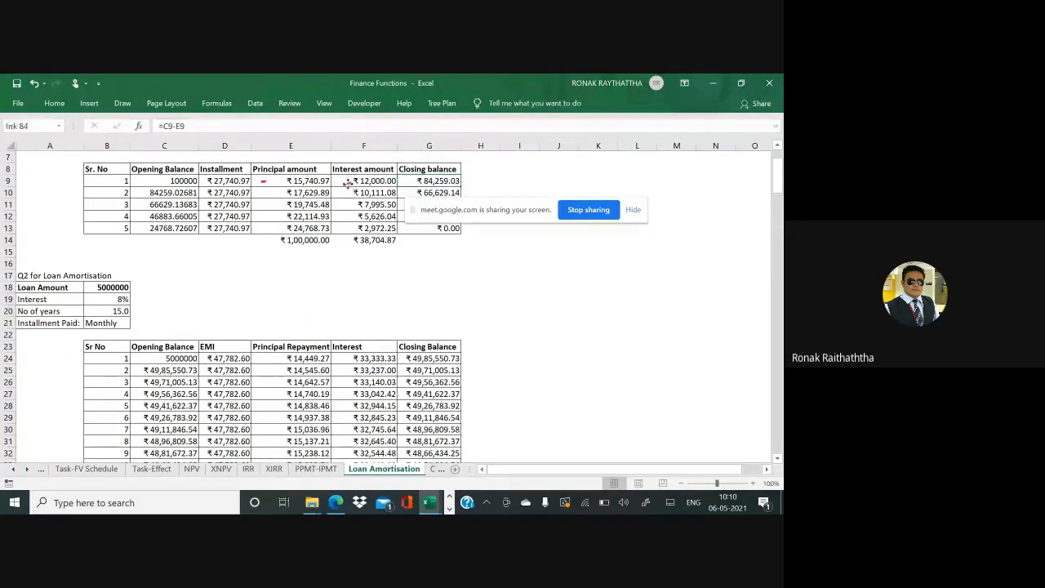
{"action": "left_click", "coordinate": [348, 183]}
{"action": "key", "text": "Delete"}
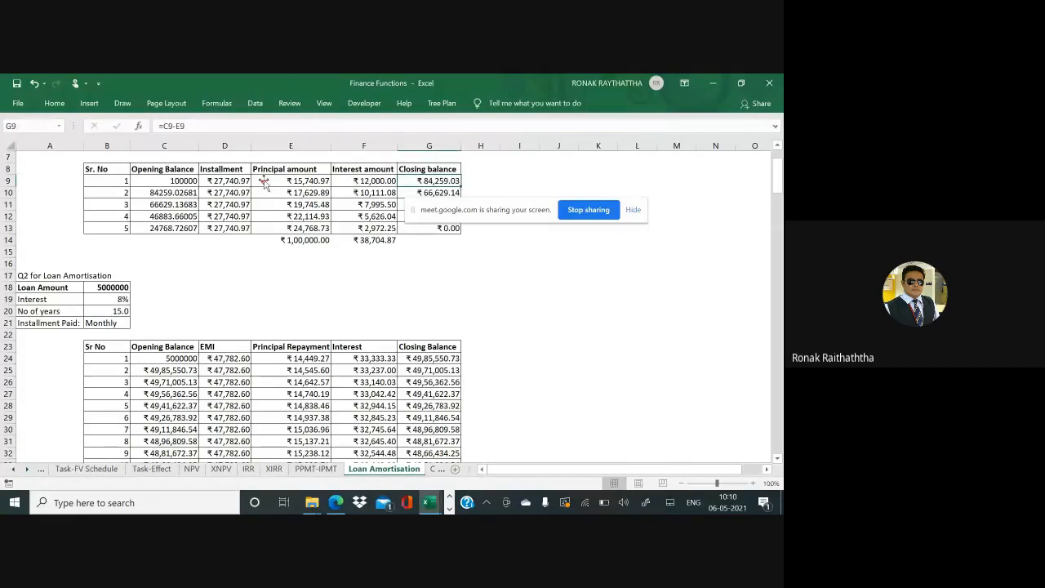
{"action": "left_click", "coordinate": [454, 284]}
{"action": "mouse_move", "coordinate": [310, 502]}
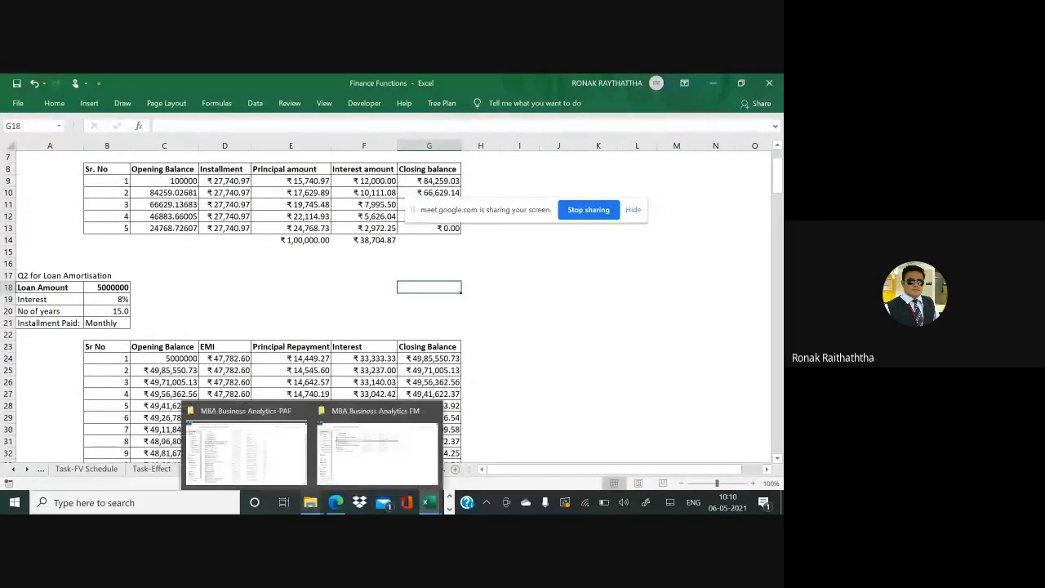
{"action": "left_click", "coordinate": [454, 263]}
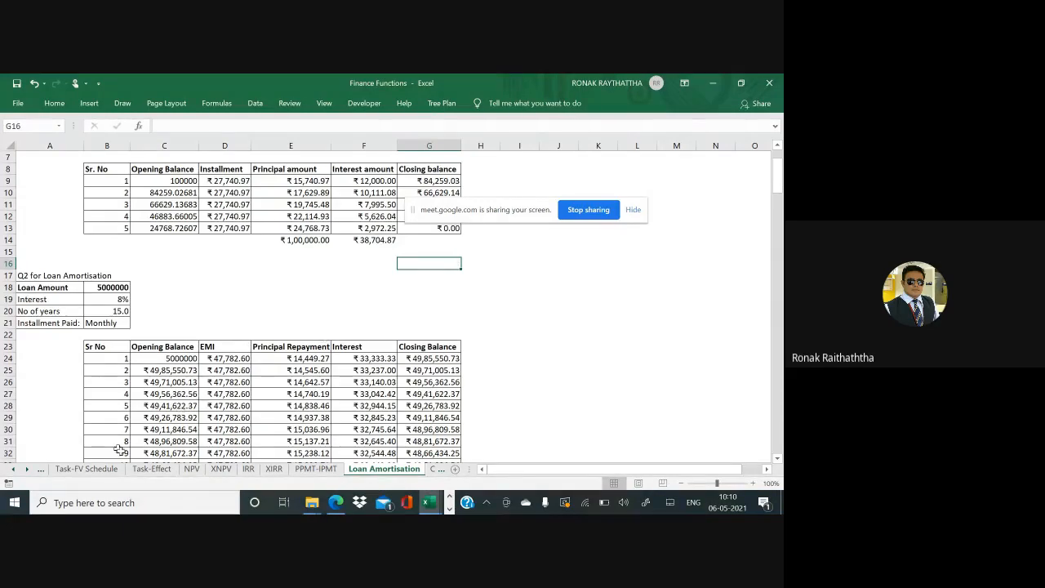
{"action": "key", "text": "alt+Tab"}
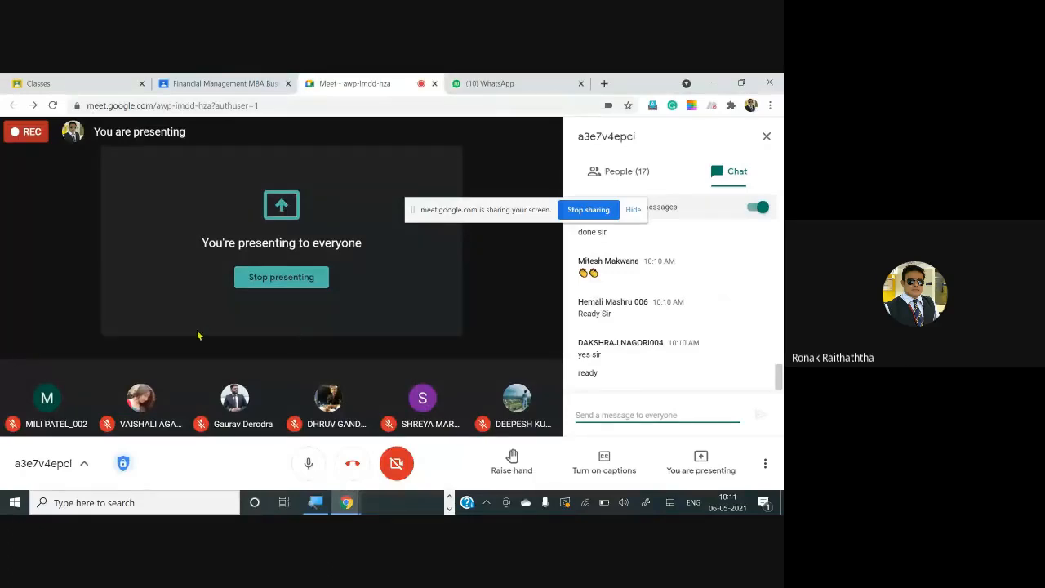
{"action": "key", "text": "alt+Tab"}
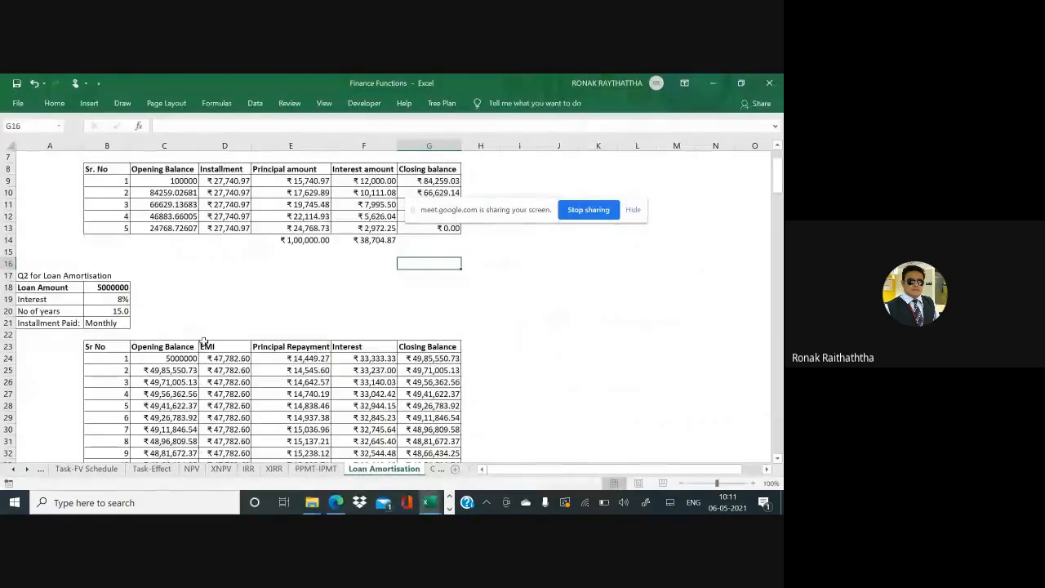
{"action": "left_click", "coordinate": [196, 358]}
{"action": "scroll", "coordinate": [196, 357], "scroll_direction": "up", "scroll_amount": 2}
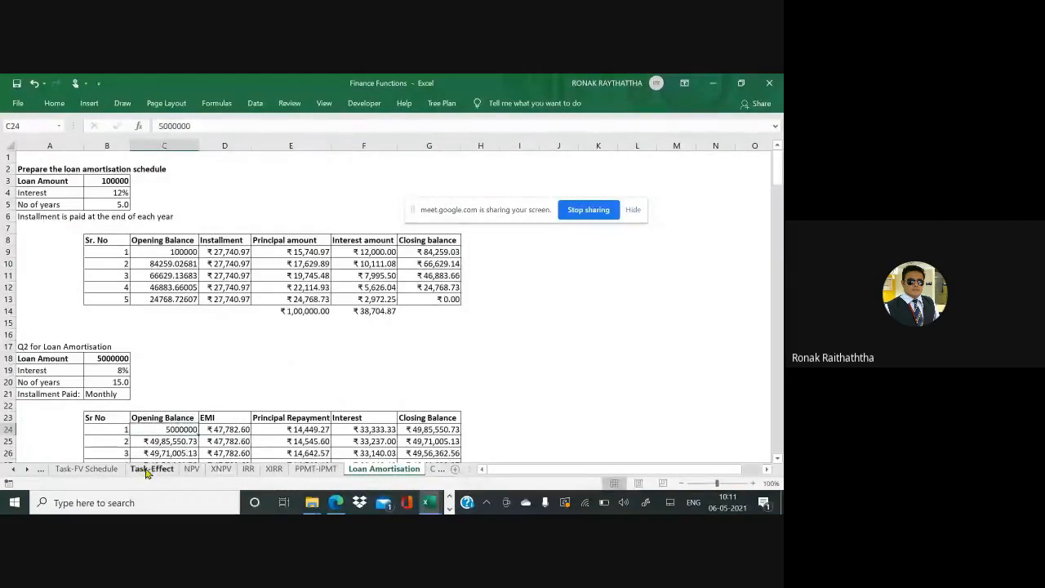
{"action": "left_click", "coordinate": [441, 299]}
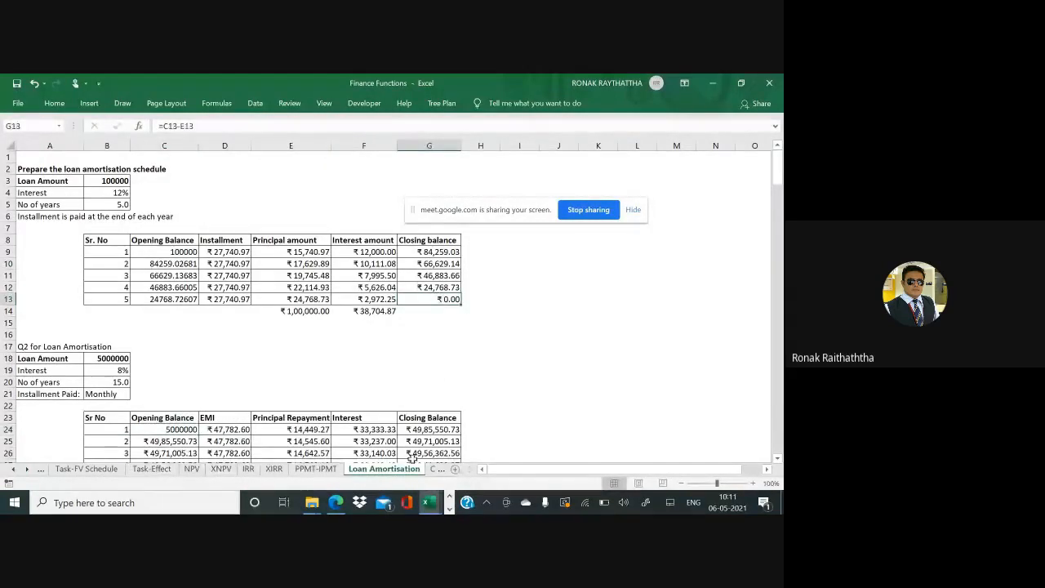
Step: Add a new worksheet after Loan Amortisation and name it "PV of uneven cash flow"
{"action": "left_click", "coordinate": [455, 470]}
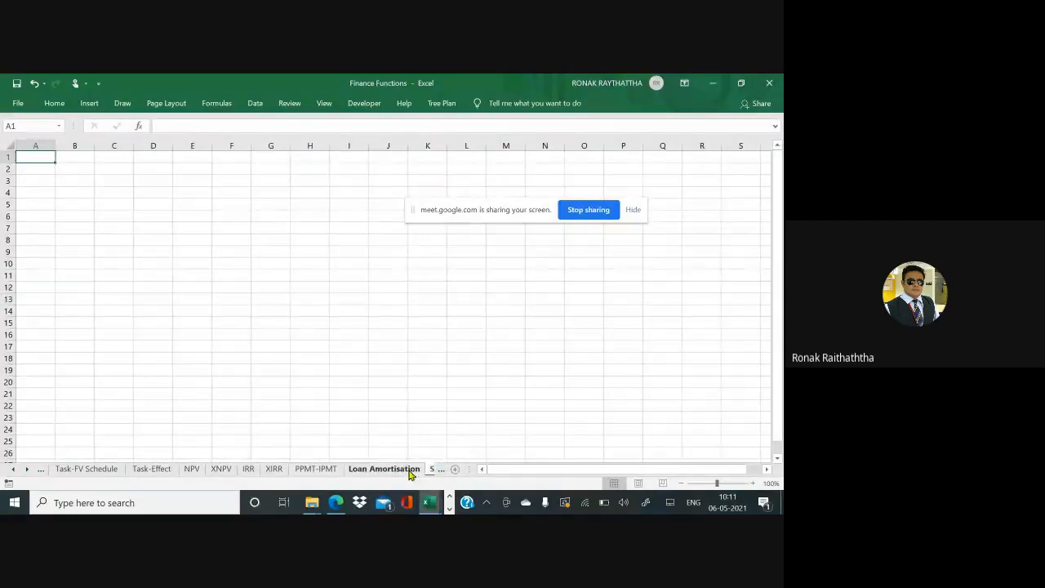
{"action": "left_click", "coordinate": [411, 470]}
{"action": "left_click", "coordinate": [434, 470]}
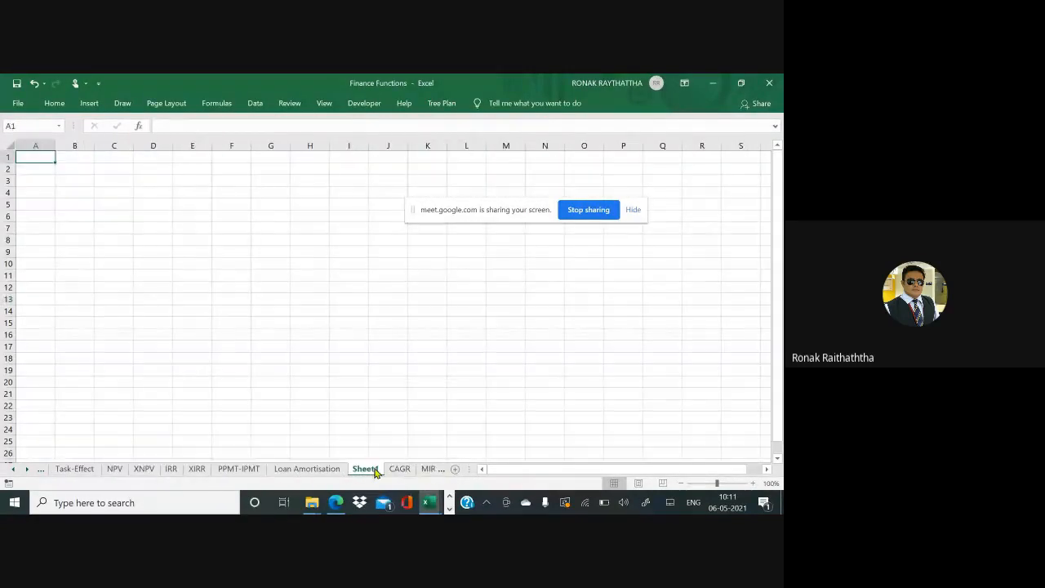
{"action": "right_click", "coordinate": [374, 468]}
{"action": "left_click", "coordinate": [397, 353]}
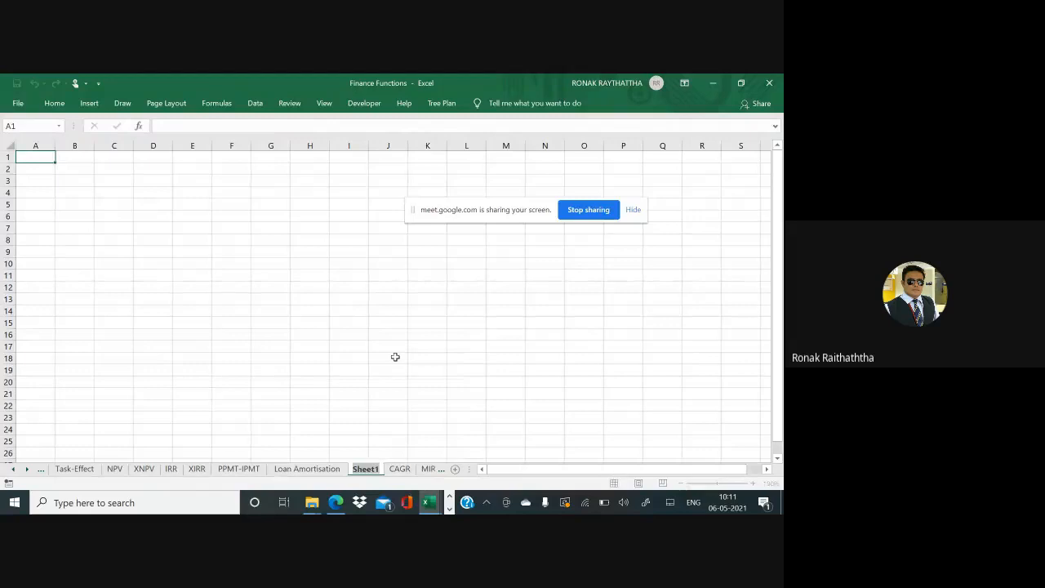
{"action": "type", "text": "PV of"}
{"action": "key", "text": "Return"}
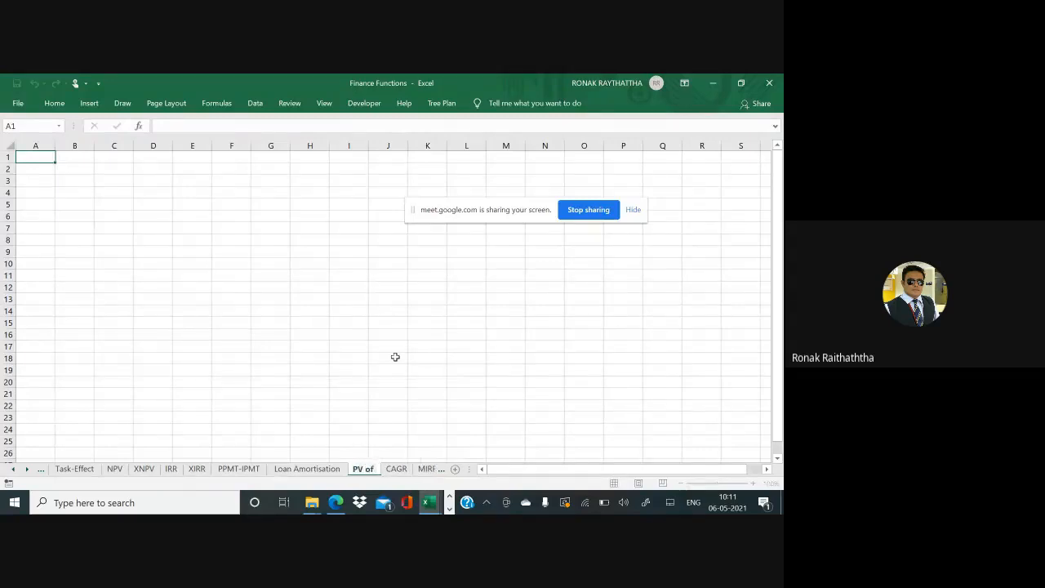
{"action": "type", "text": "uneven cash flow"}
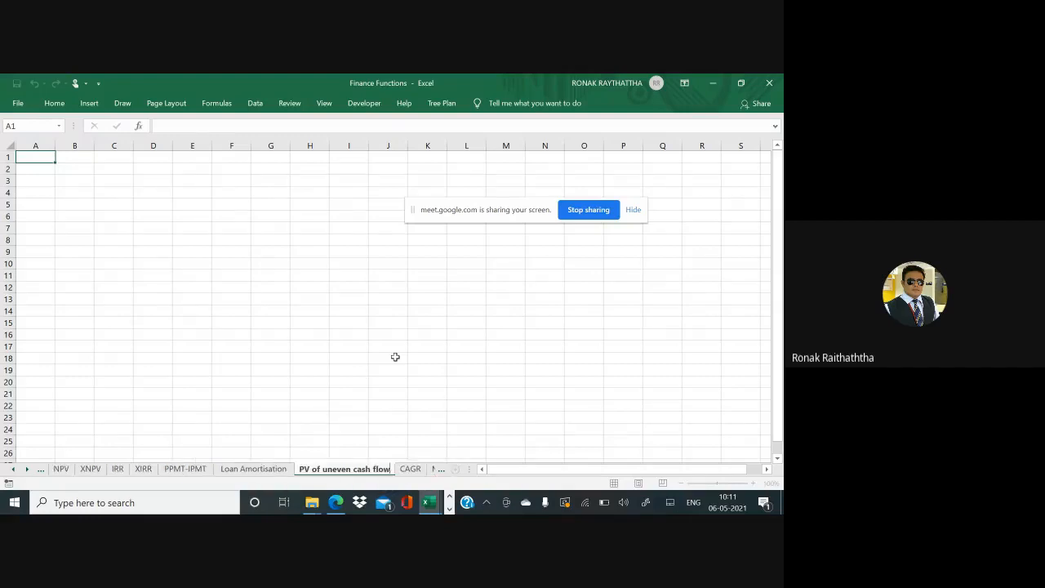
{"action": "key", "text": "Return"}
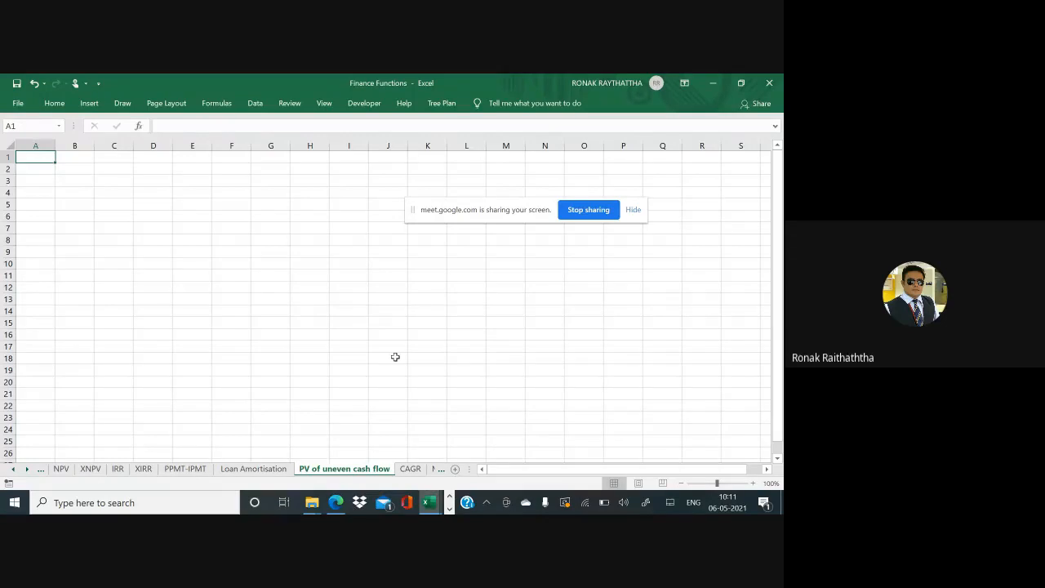
Step: Enter the year numbers 1 to 5 down cells B2 to B6
{"action": "key", "text": "Down"}
{"action": "key", "text": "Right"}
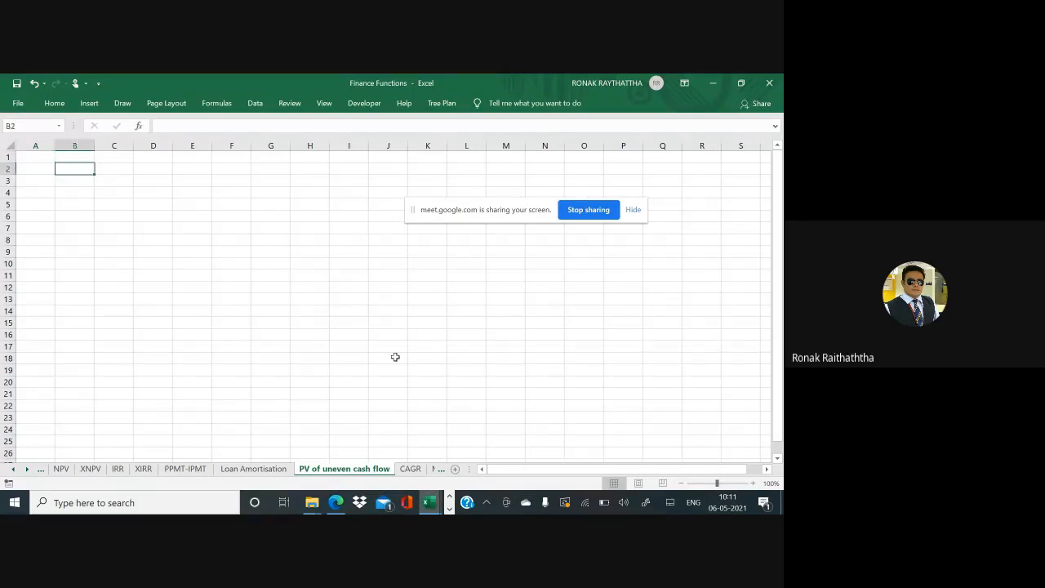
{"action": "type", "text": "1"}
{"action": "key", "text": "Return"}
{"action": "type", "text": "2"}
{"action": "key", "text": "Return"}
{"action": "type", "text": "3"}
{"action": "key", "text": "Return"}
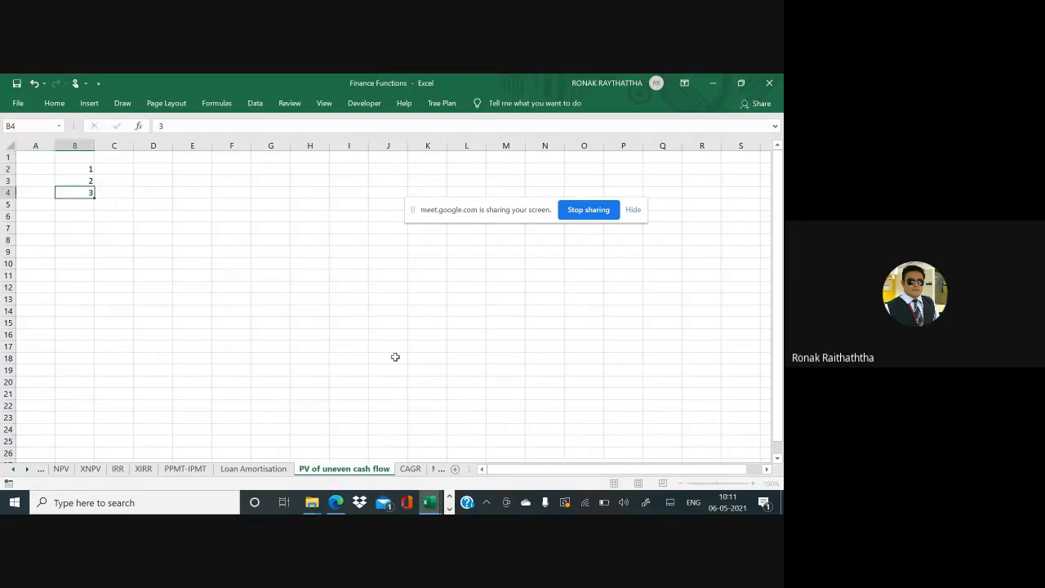
{"action": "key", "text": "Return"}
{"action": "type", "text": "4"}
{"action": "key", "text": "Return"}
{"action": "type", "text": "5"}
{"action": "key", "text": "Up"}
{"action": "key", "text": "Up"}
{"action": "key", "text": "Up"}
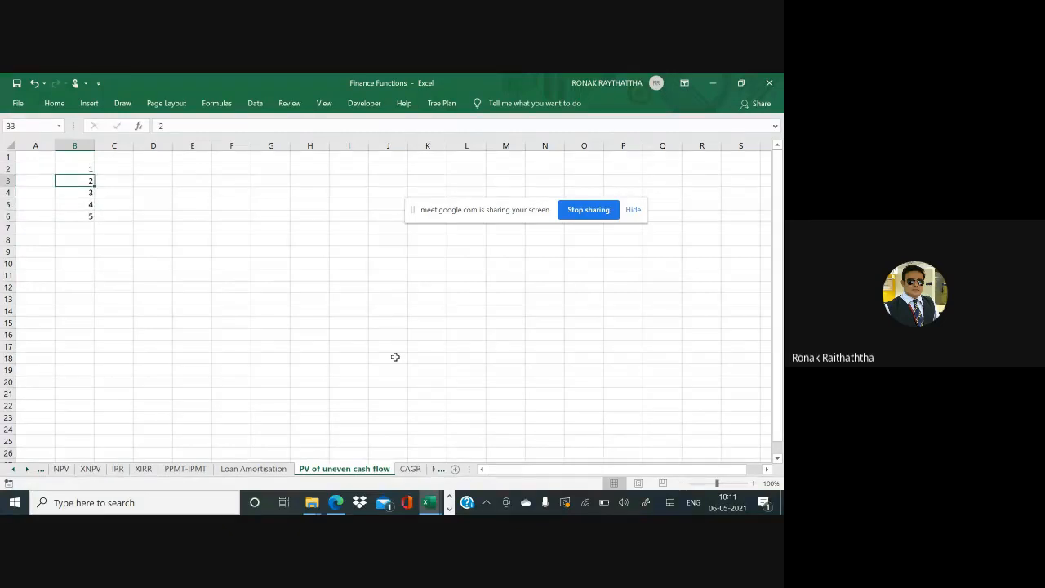
Step: Enter the heading "FV" in cell C1, above the column beside the year numbers
{"action": "scroll", "coordinate": [367, 324], "scroll_direction": "up", "scroll_amount": 4}
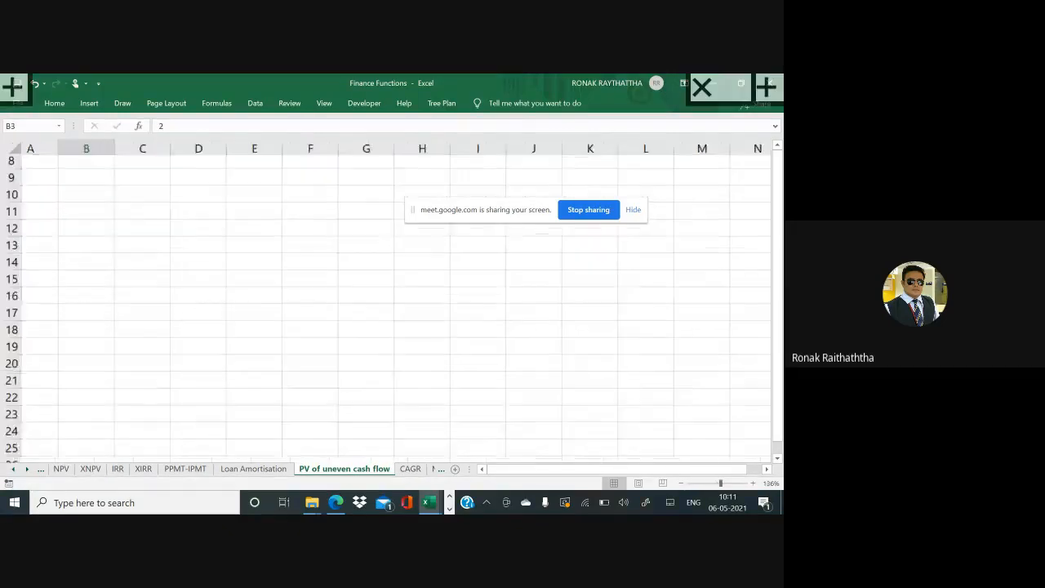
{"action": "key", "text": "Up"}
{"action": "key", "text": "Up"}
{"action": "key", "text": "Right"}
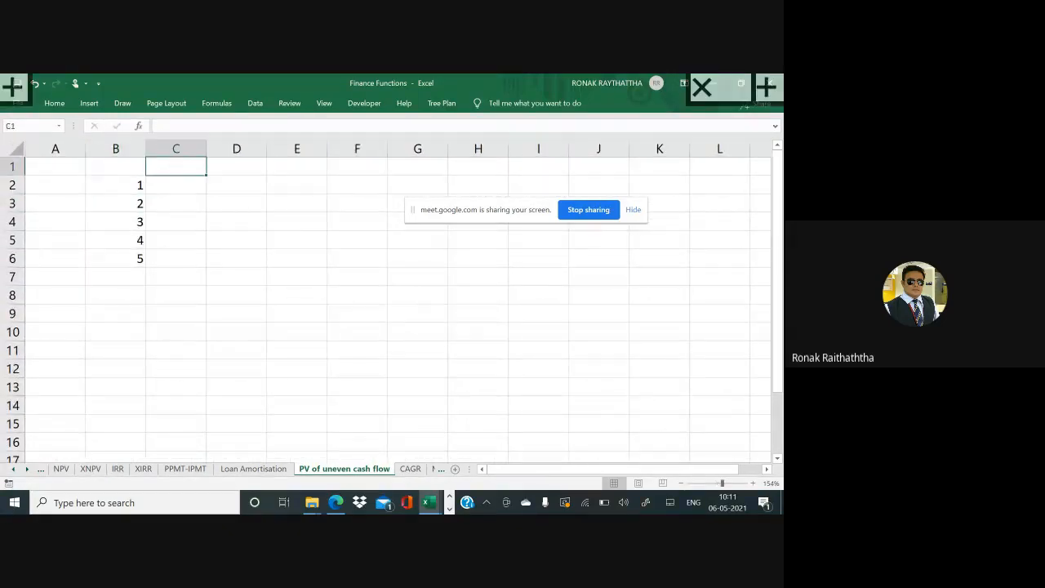
{"action": "type", "text": "FV"}
{"action": "key", "text": "Right"}
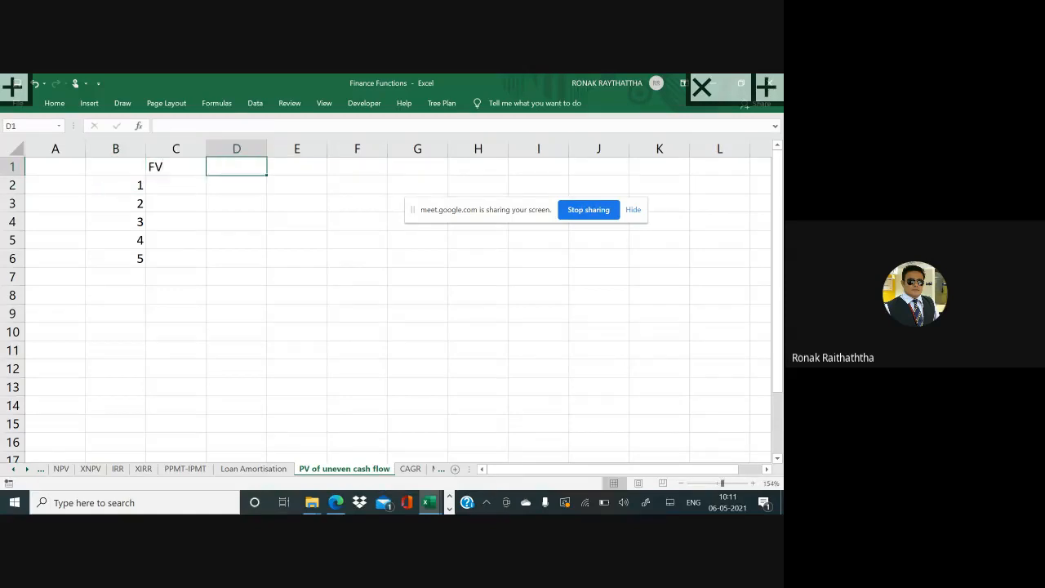
Step: Enter the future values 100000, 500000, 700000, 250000 and 400000 in cells C2 to C6
{"action": "key", "text": "Left"}
{"action": "key", "text": "Down"}
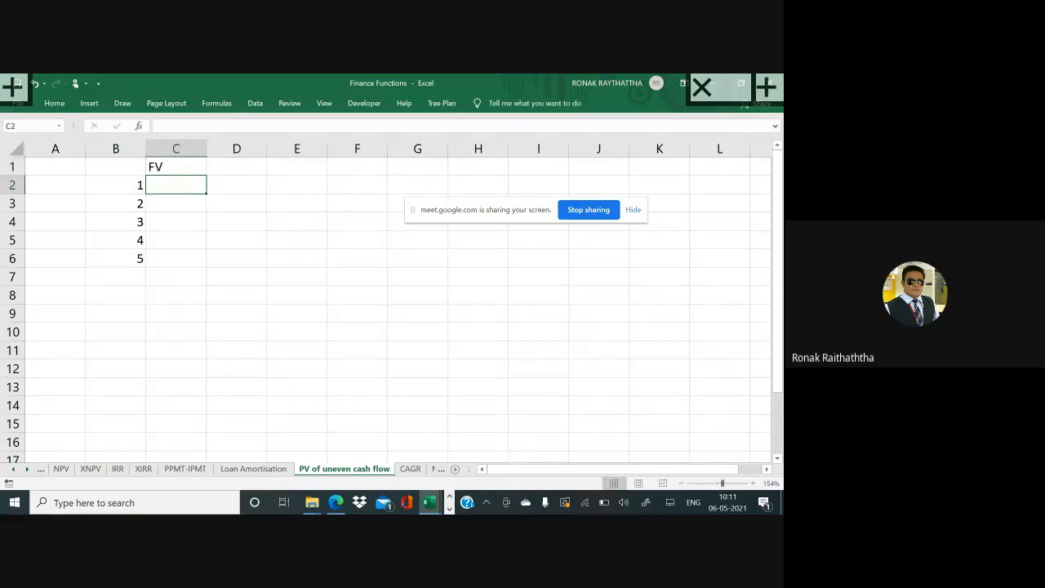
{"action": "type", "text": "100000"}
{"action": "key", "text": "Return"}
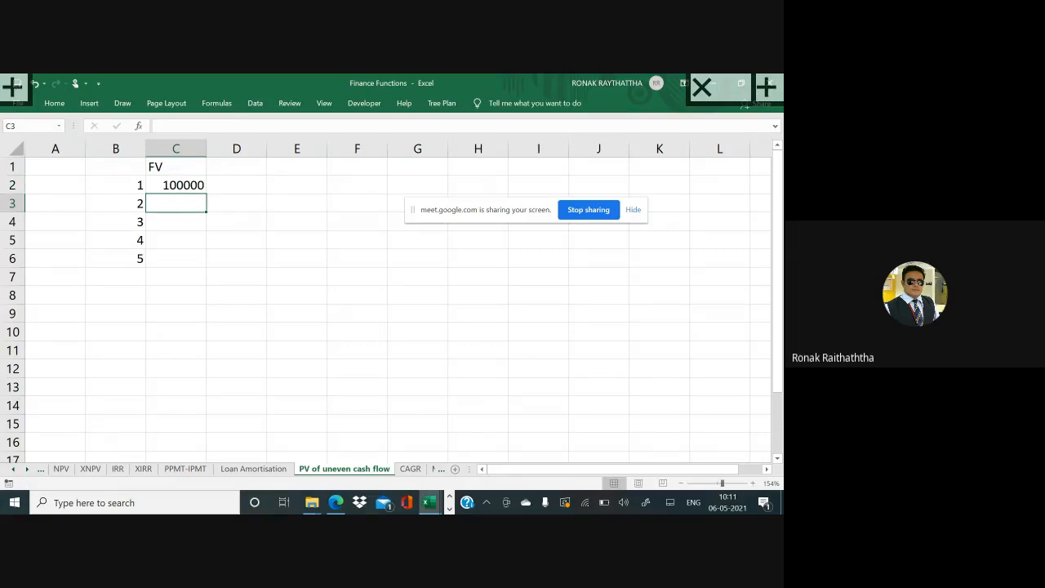
{"action": "type", "text": "500000"}
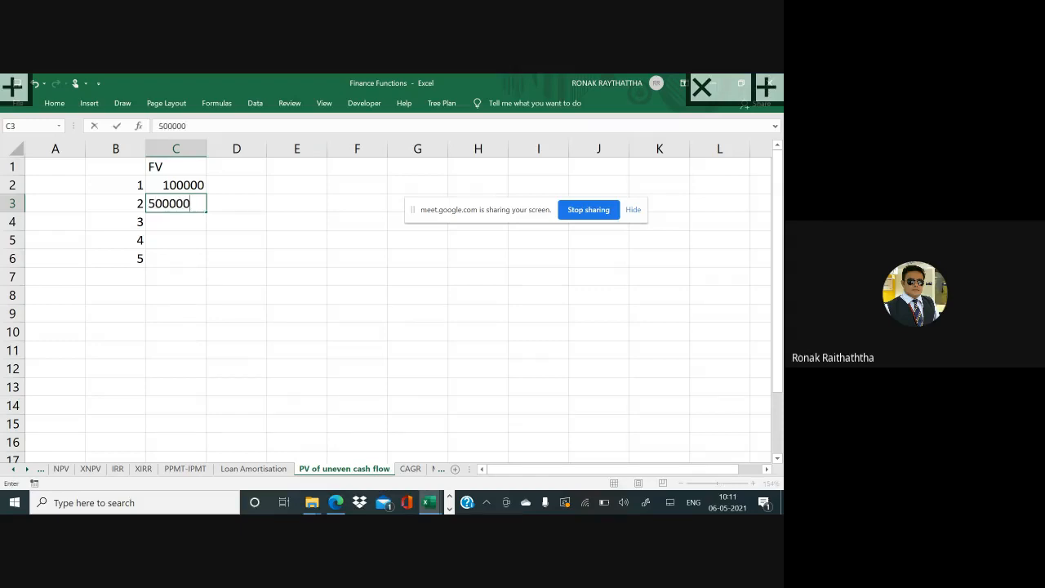
{"action": "key", "text": "Return"}
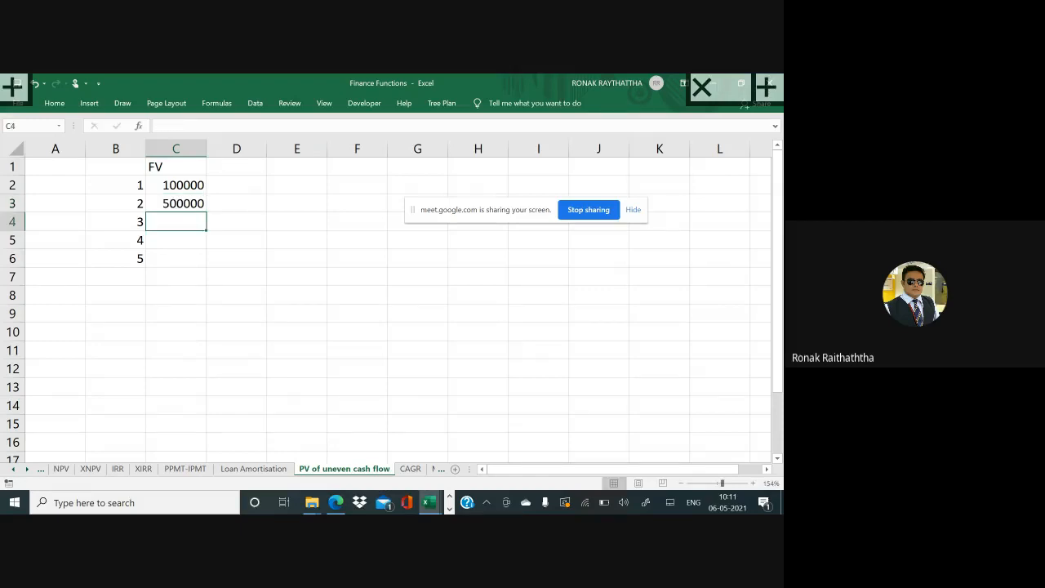
{"action": "type", "text": "7"}
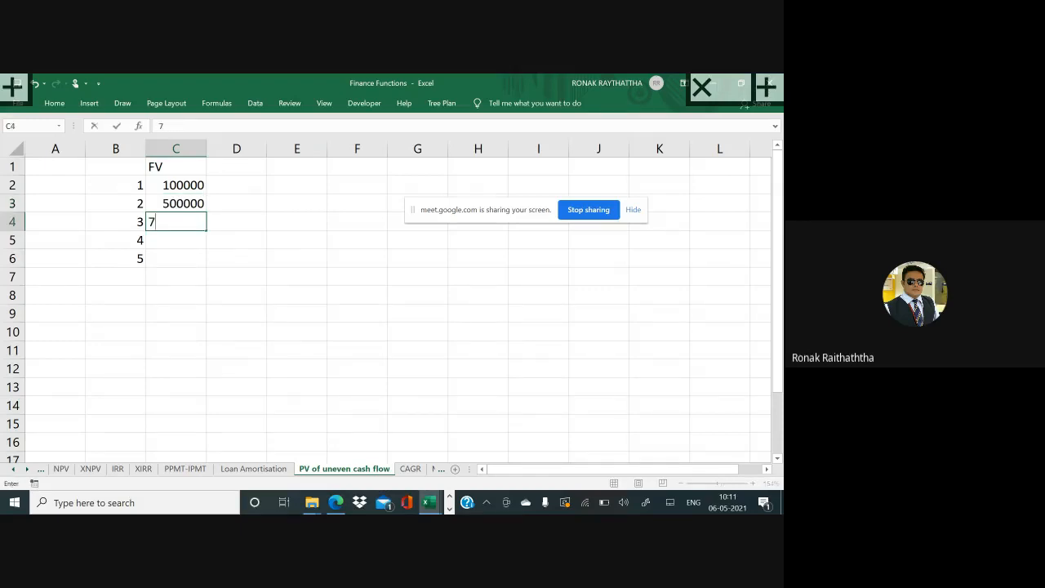
{"action": "type", "text": "00000"}
{"action": "key", "text": "Return"}
{"action": "type", "text": "250000"}
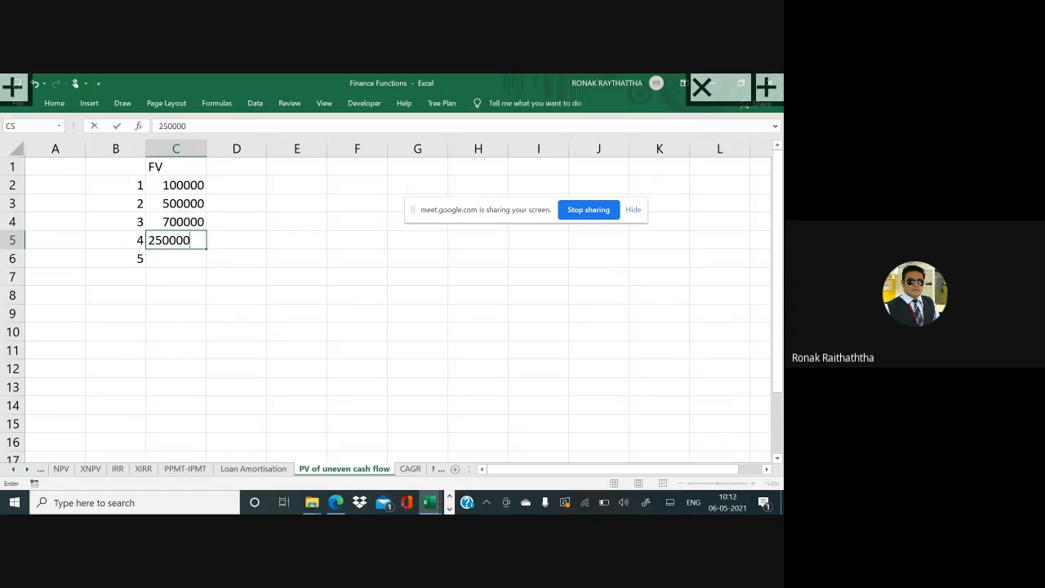
{"action": "key", "text": "Return"}
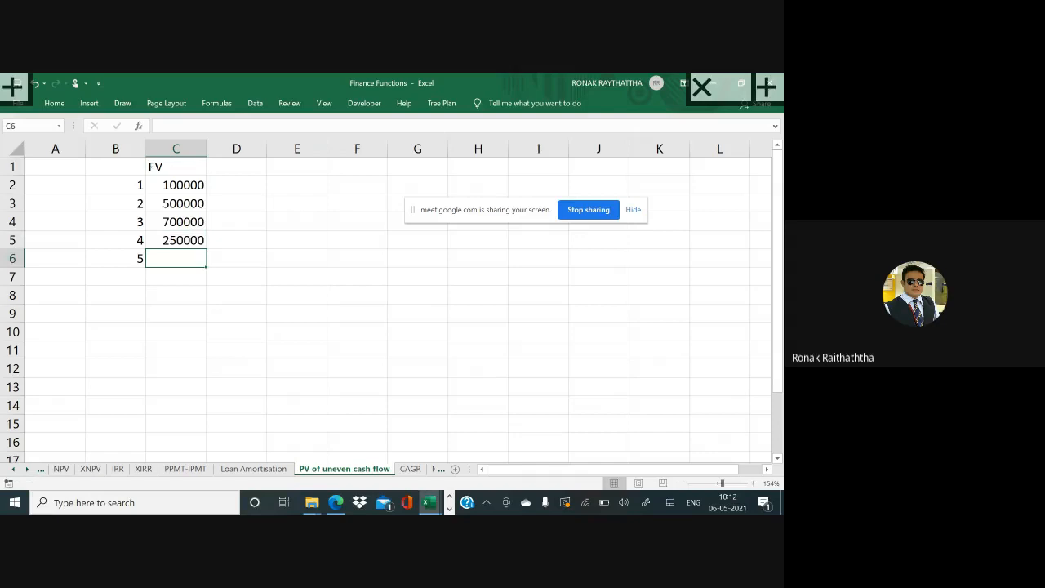
{"action": "type", "text": "400000"}
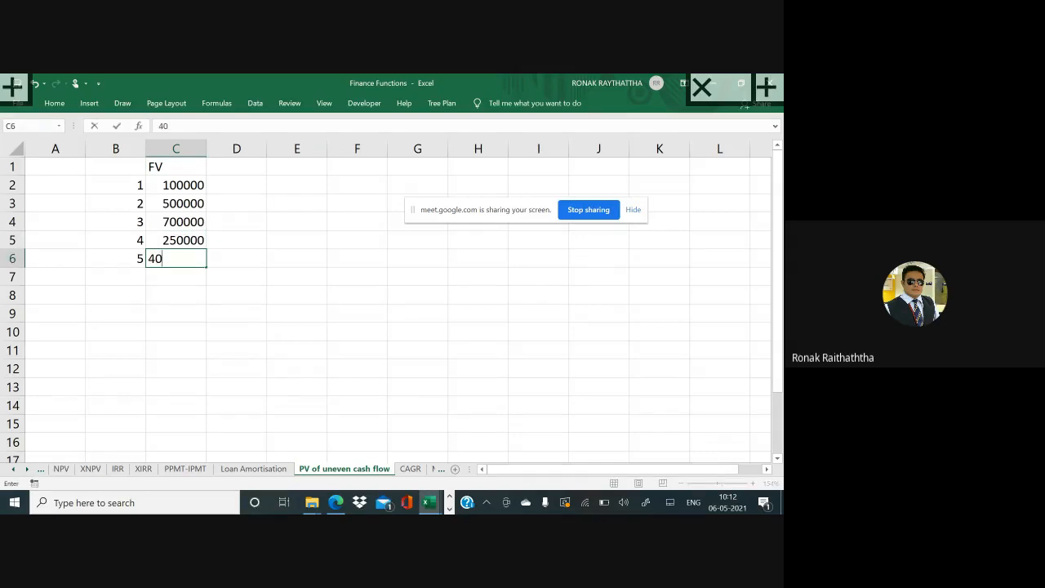
{"action": "key", "text": "Return"}
Step: Insert a blank row above the row with the FV heading
{"action": "key", "text": "Up"}
{"action": "key", "text": "Up"}
{"action": "key", "text": "Up"}
{"action": "key", "text": "Up"}
{"action": "key", "text": "Up"}
{"action": "key", "text": "Up"}
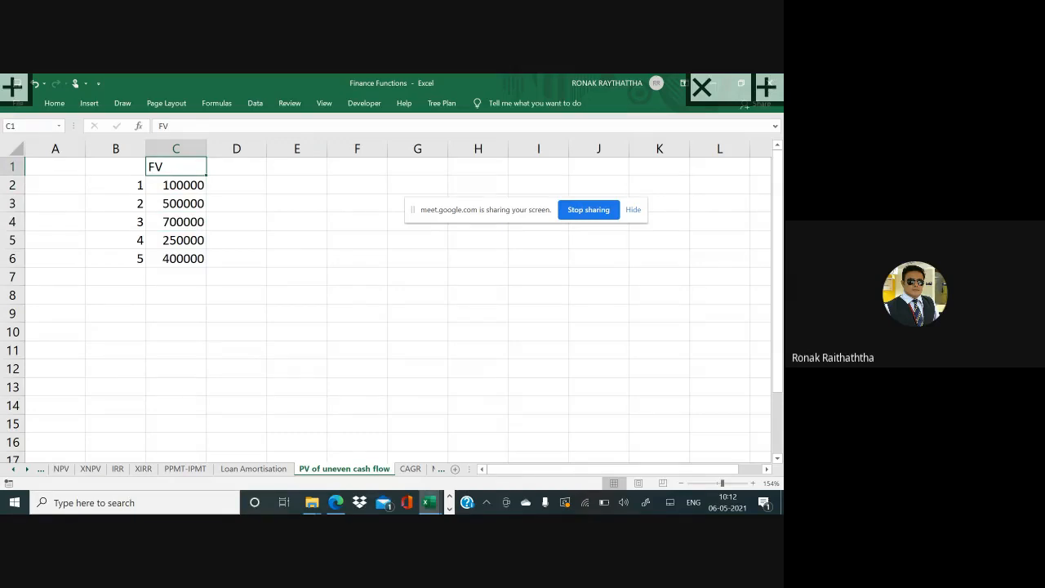
{"action": "key", "text": "Down"}
{"action": "key", "text": "Up"}
{"action": "key", "text": "Right"}
{"action": "key", "text": "shift+space"}
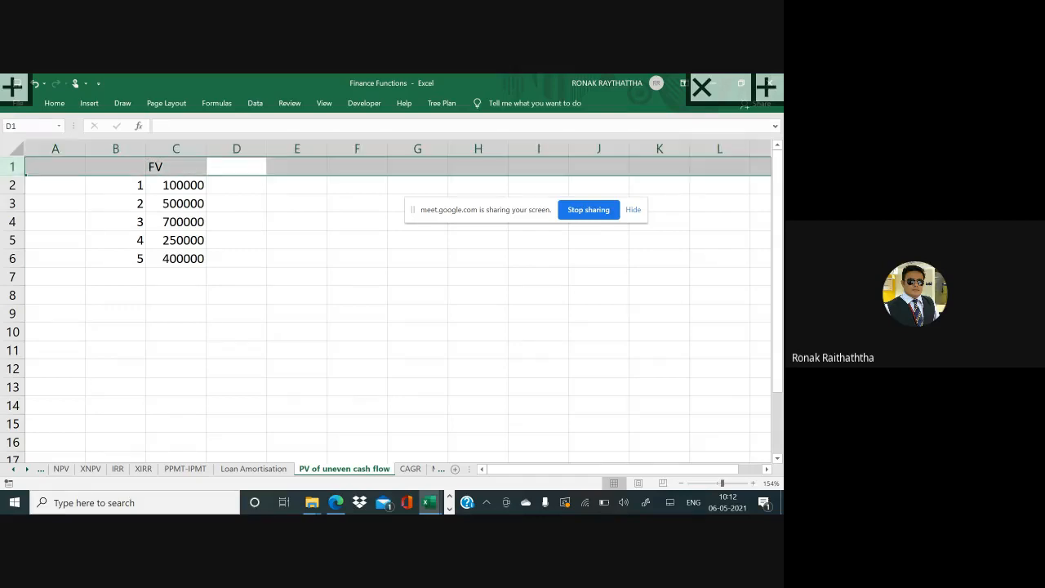
{"action": "key", "text": "ctrl+plus"}
Step: Enter the note "The rate of return is 15%" in cell C1
{"action": "key", "text": "Left"}
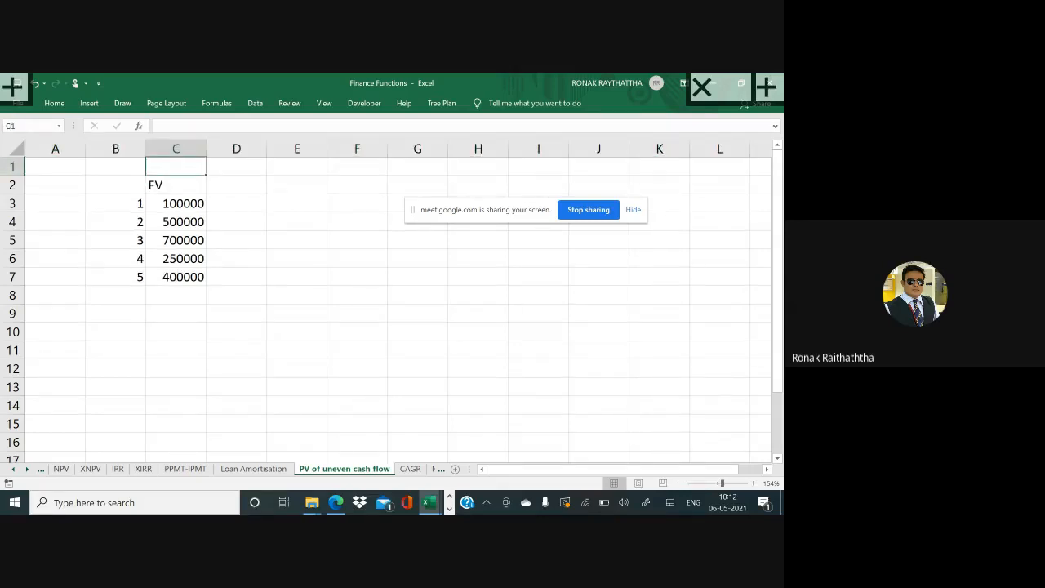
{"action": "type", "text": "The rate of"}
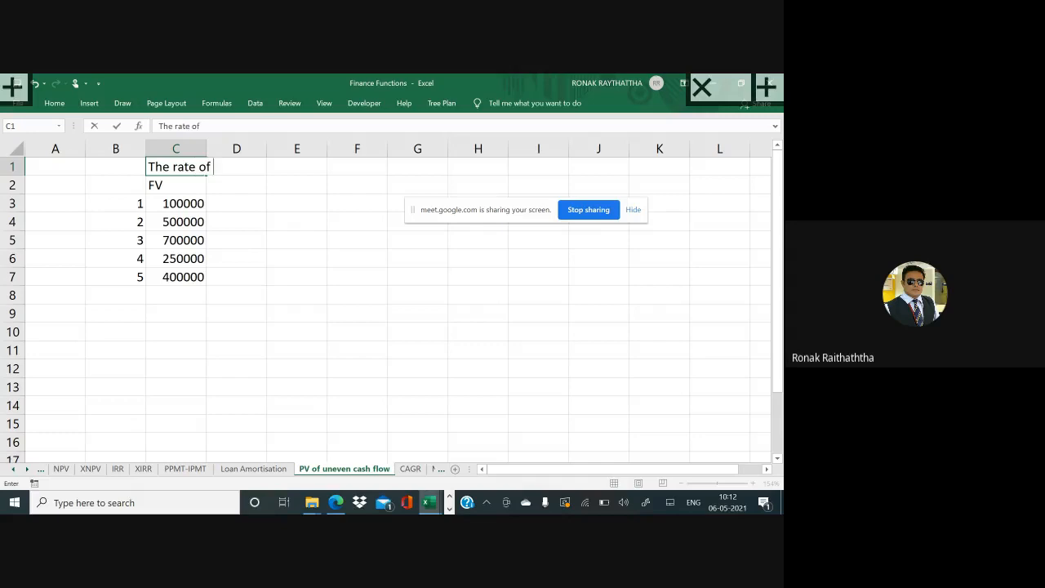
{"action": "type", "text": " return u"}
{"action": "key", "text": "BackSpace"}
{"action": "type", "text": "is 15%"}
{"action": "key", "text": "Return"}
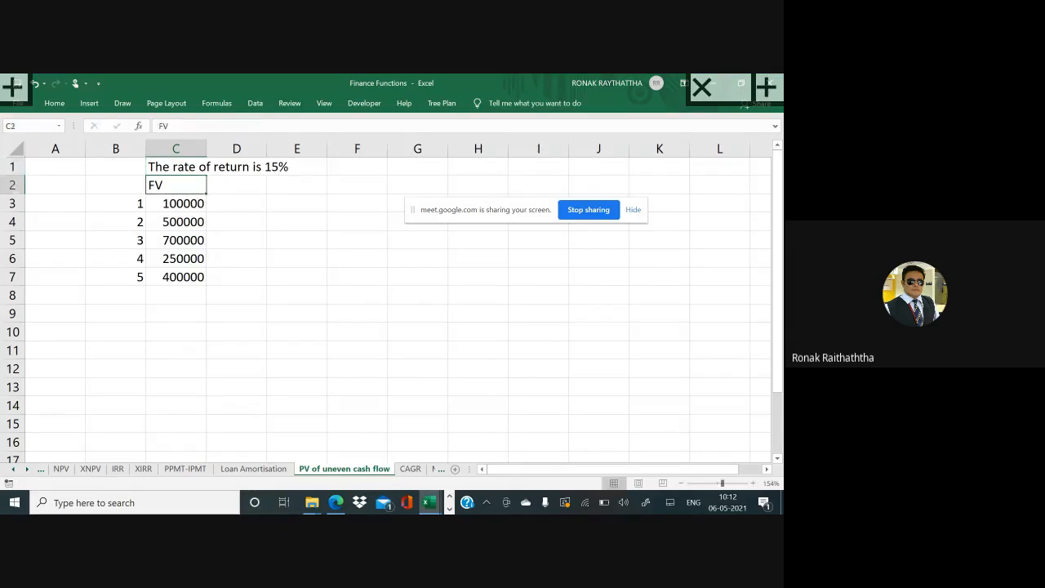
{"action": "key", "text": "Down"}
{"action": "key", "text": "Down"}
{"action": "key", "text": "Right"}
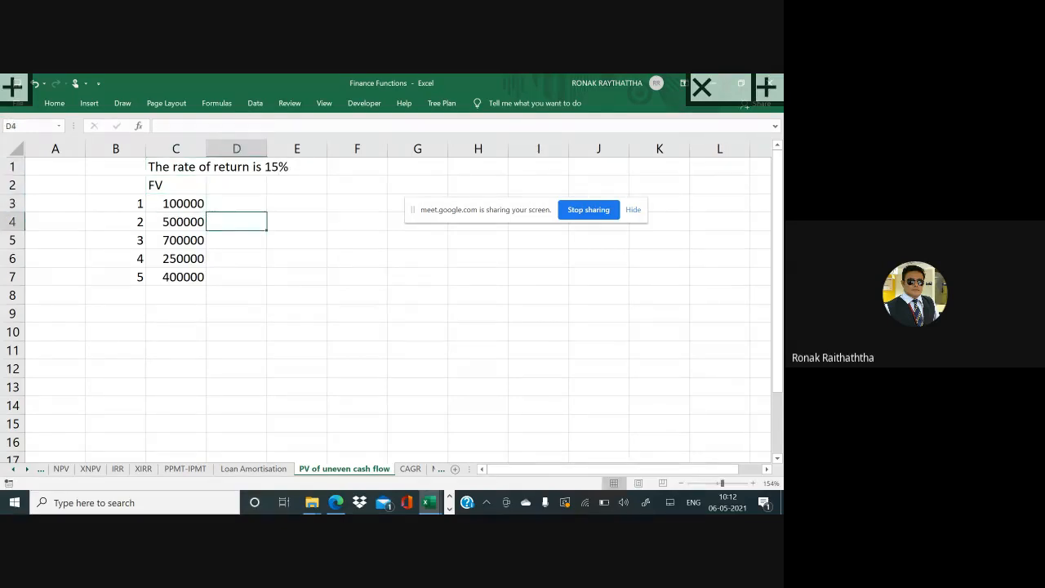
{"action": "key", "text": "Left"}
{"action": "key", "text": "Up"}
{"action": "key", "text": "Up"}
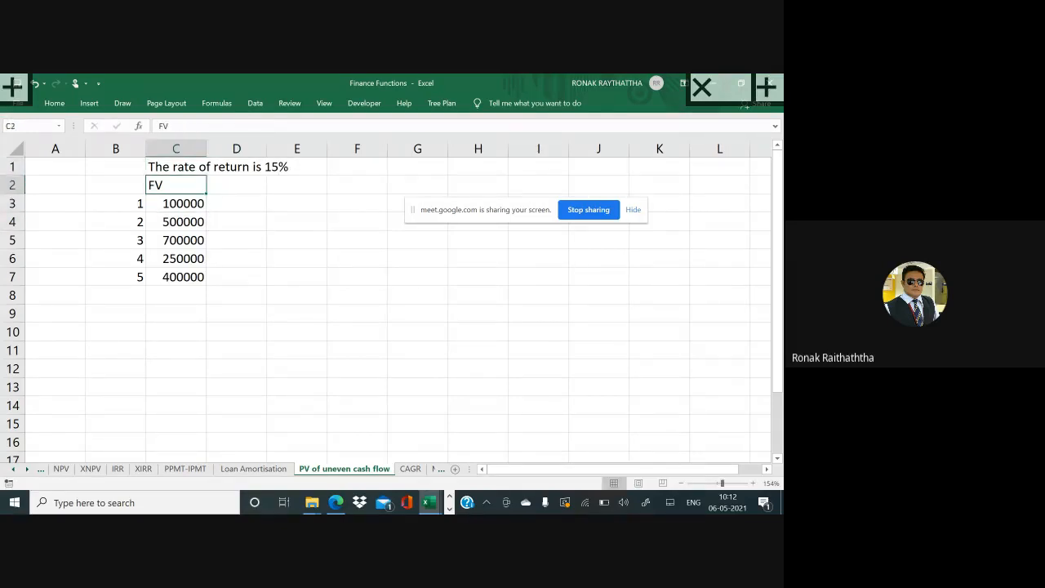
{"action": "key", "text": "Down"}
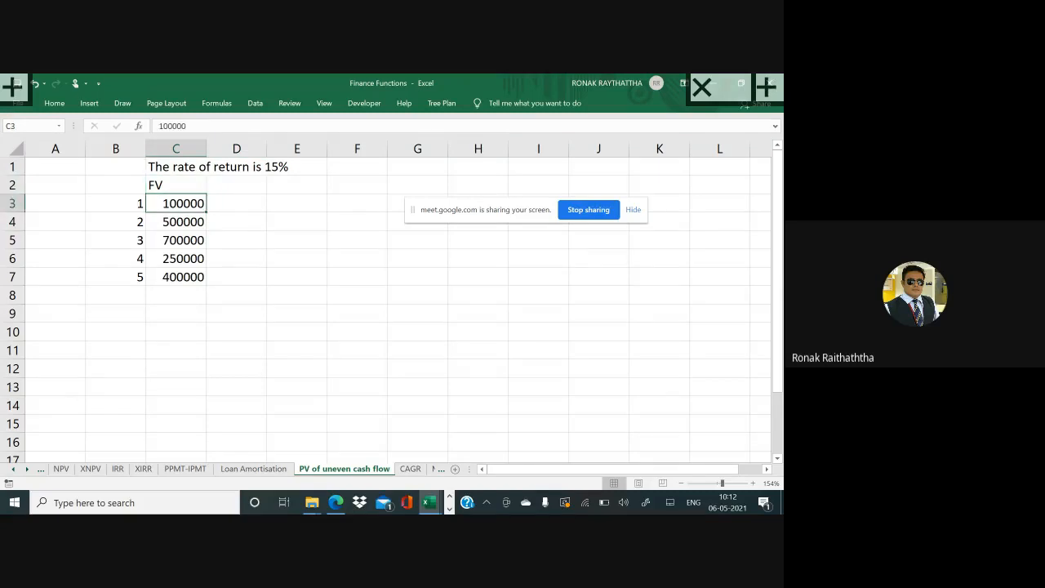
Step: Extend the heading in cell C2 to read "FV (at the end of year)"
{"action": "key", "text": "Up"}
{"action": "key", "text": "F2"}
{"action": "type", "text": "(at th"}
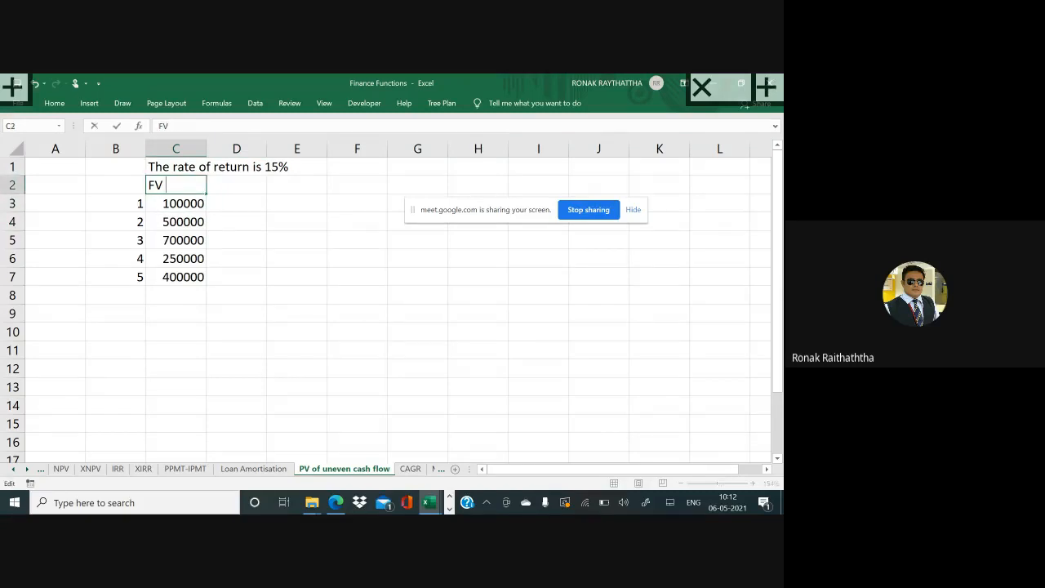
{"action": "type", "text": "e end o"}
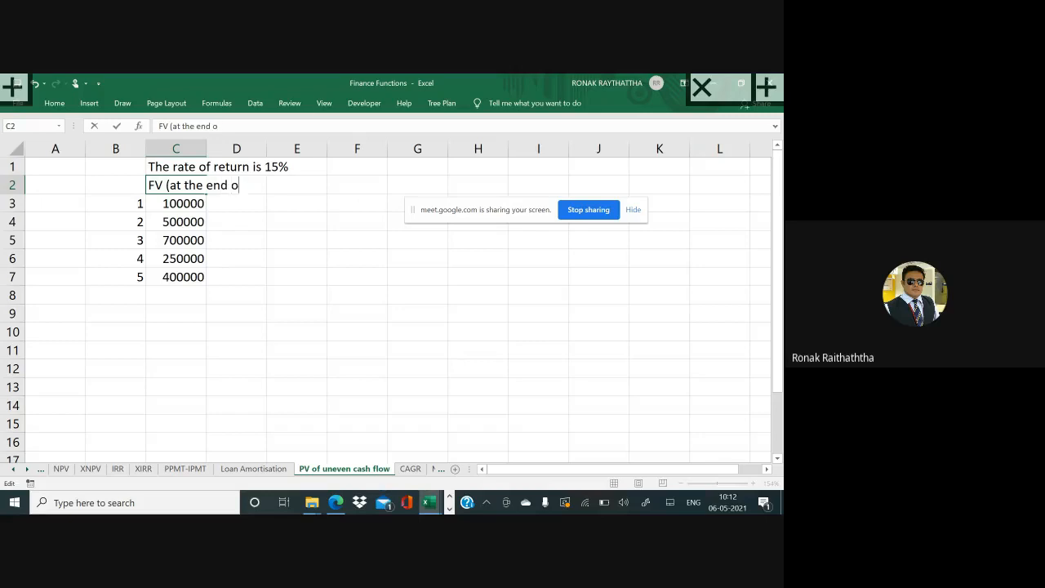
{"action": "type", "text": "f yed"}
{"action": "key", "text": "BackSpace"}
{"action": "key", "text": "BackSpace"}
{"action": "key", "text": "BackSpace"}
{"action": "type", "text": "yes"}
{"action": "key", "text": "BackSpace"}
{"action": "type", "text": "asr"}
{"action": "key", "text": "BackSpace"}
{"action": "key", "text": "BackSpace"}
{"action": "type", "text": "r)"}
{"action": "key", "text": "ctrl+Return"}
Step: AutoFit the width of column C to the heading in cell C2
{"action": "key", "text": "alt+h"}
{"action": "key", "text": "o"}
{"action": "key", "text": "i"}
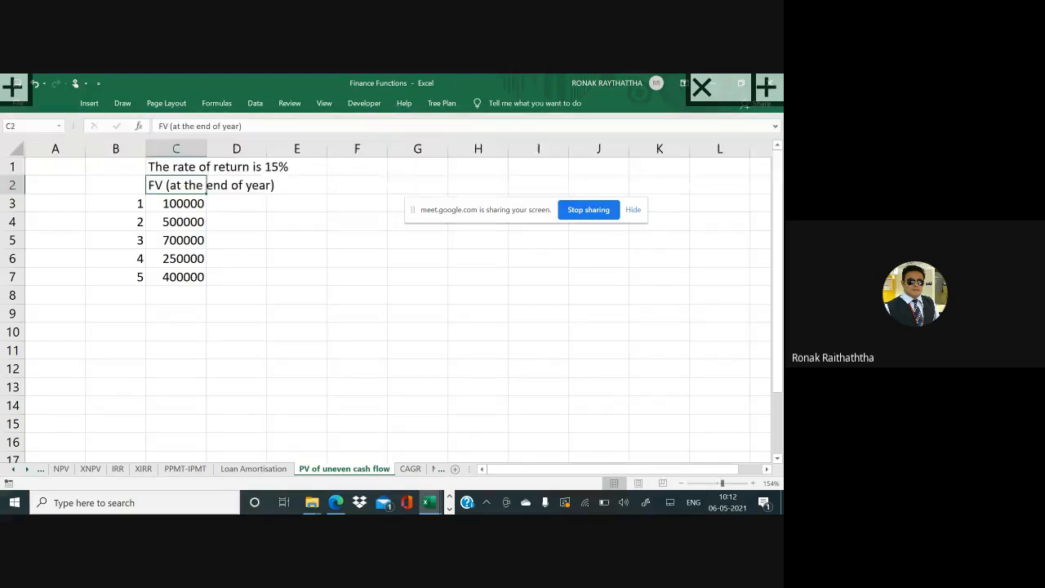
{"action": "key", "text": "Right"}
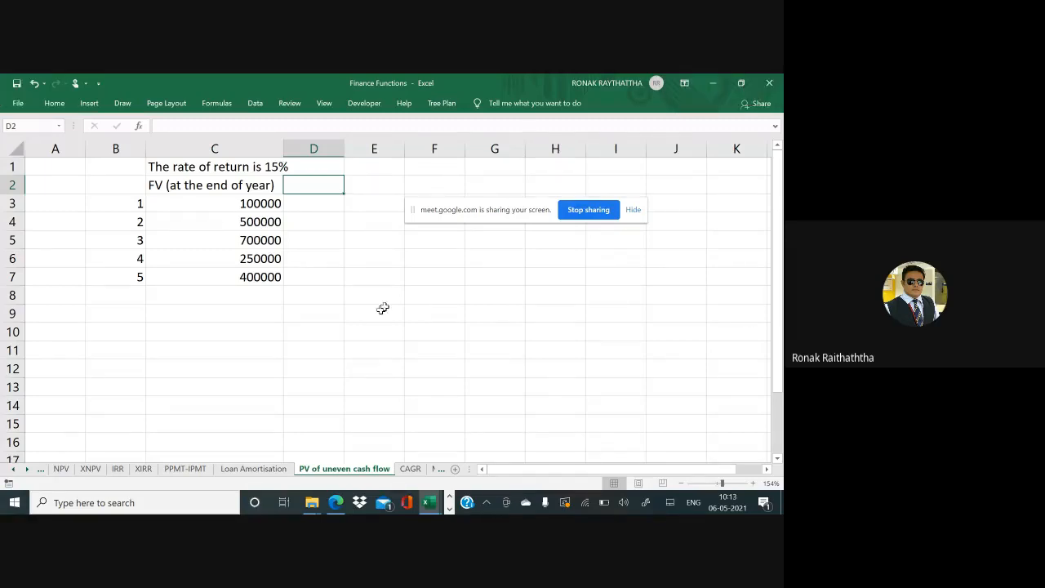
{"action": "left_click", "coordinate": [277, 202]}
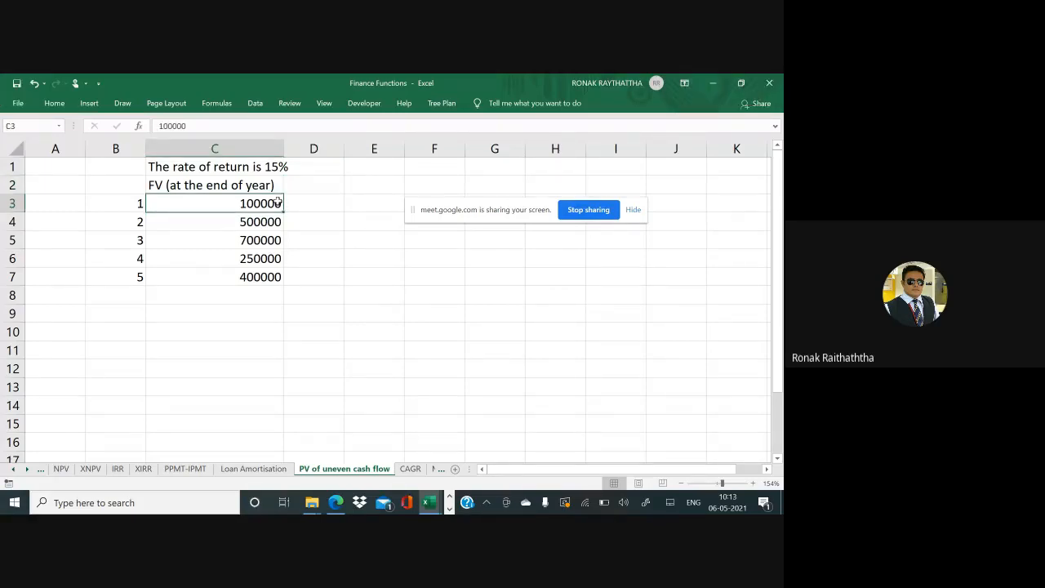
{"action": "left_click", "coordinate": [258, 168]}
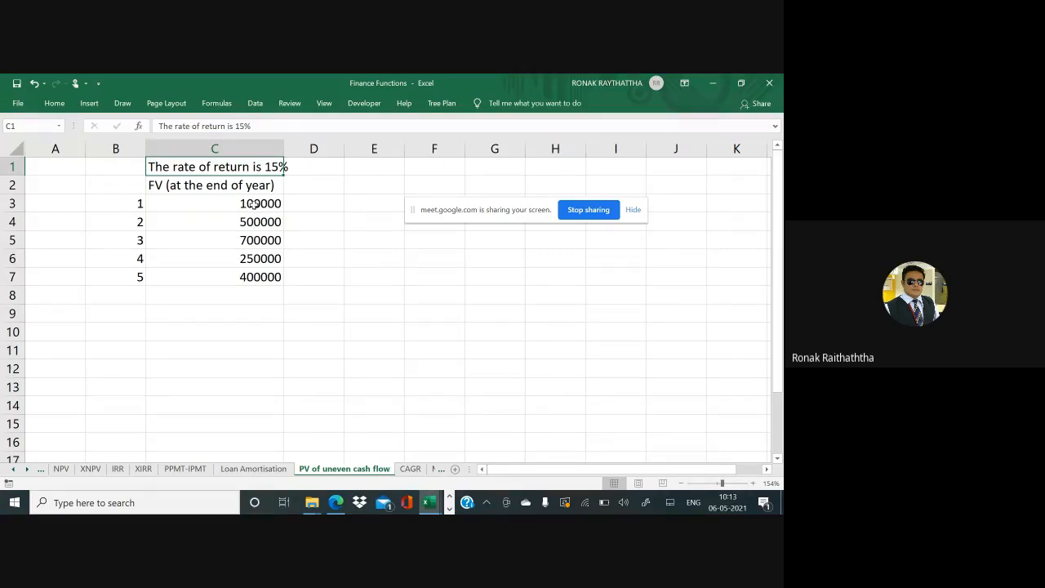
{"action": "key", "text": "Down"}
{"action": "key", "text": "Down"}
{"action": "key", "text": "Down"}
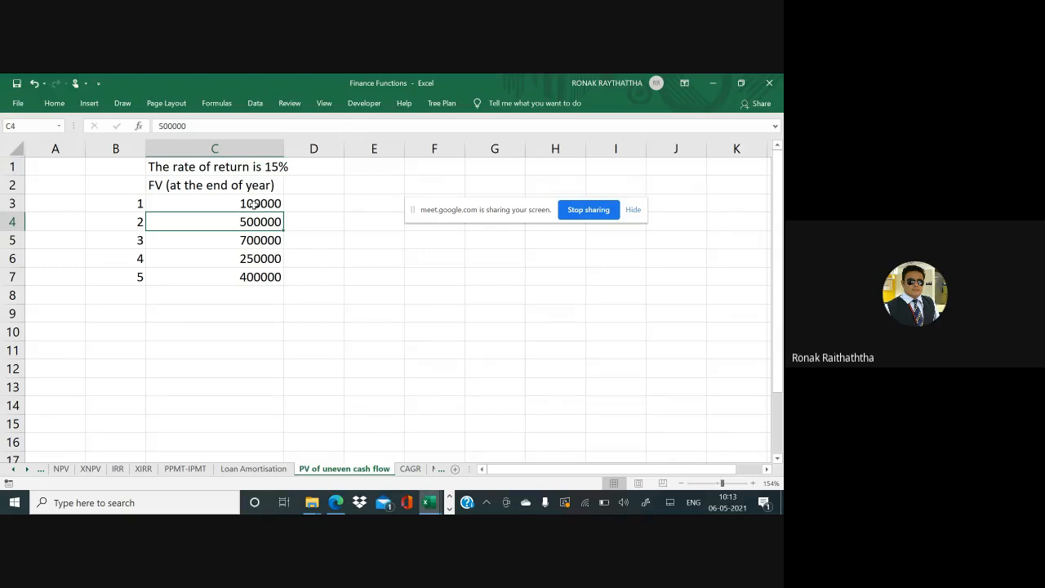
Step: Enter the heading "PV" in cell D2, beside the FV heading
{"action": "key", "text": "Right"}
{"action": "key", "text": "Up"}
{"action": "key", "text": "Up"}
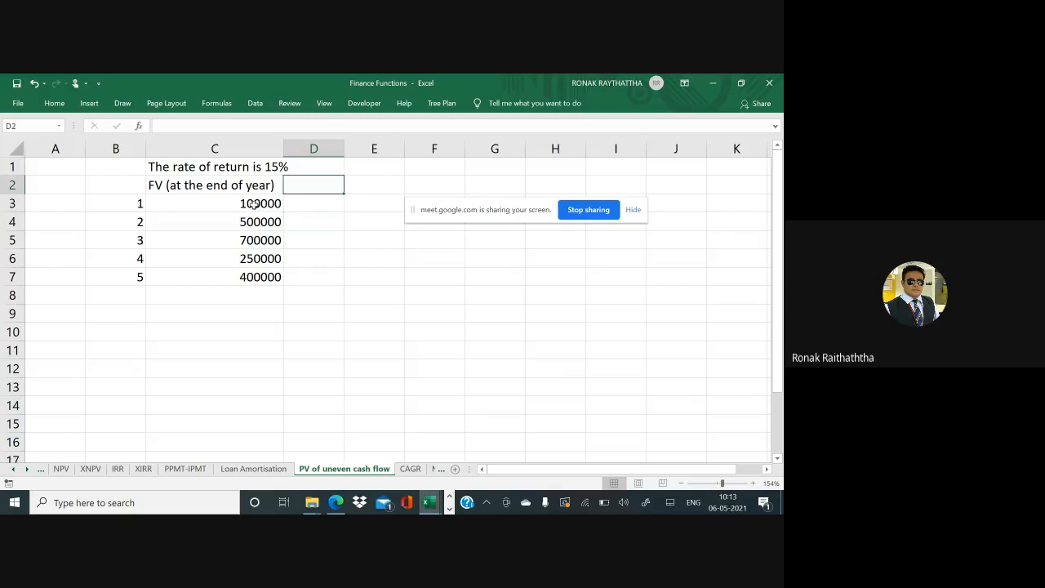
{"action": "type", "text": "PV"}
{"action": "key", "text": "Tab"}
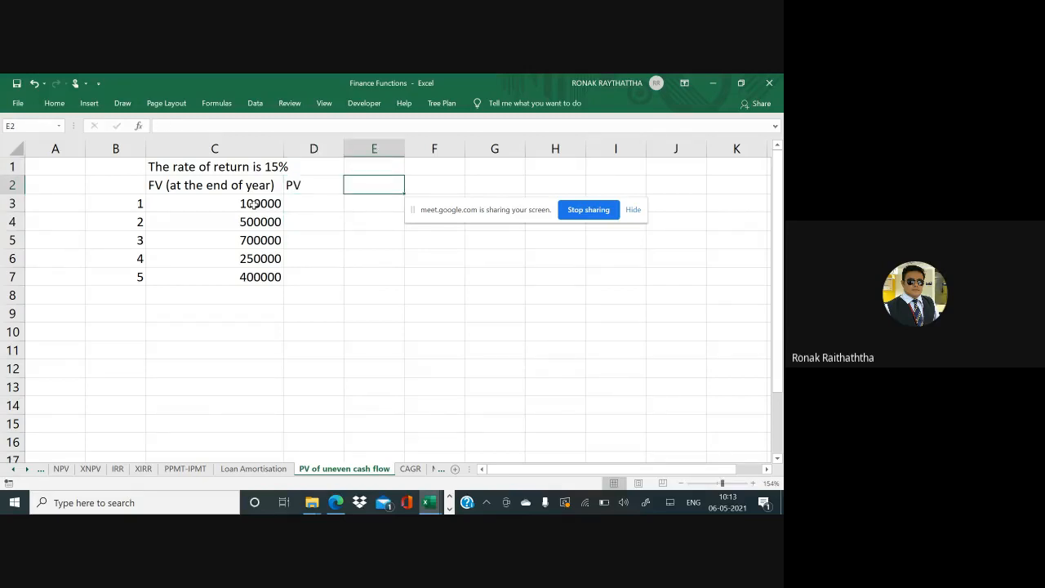
{"action": "key", "text": "Return"}
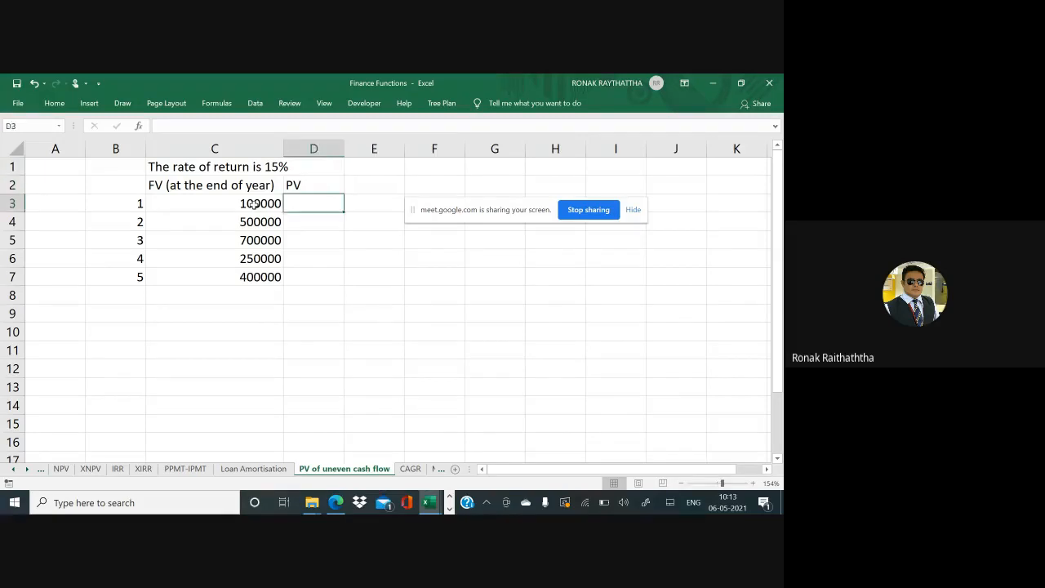
Step: Enter the formula =PV(15%,1,0,-C3) in cell D3 to discount the first year's cash flow
{"action": "type", "text": "="}
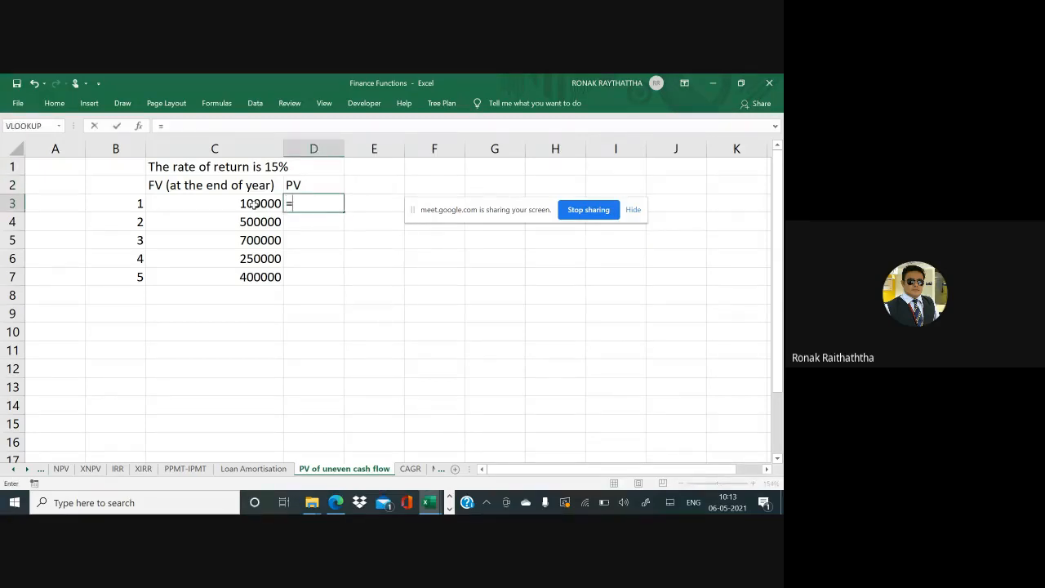
{"action": "type", "text": "pv"}
{"action": "key", "text": "Tab"}
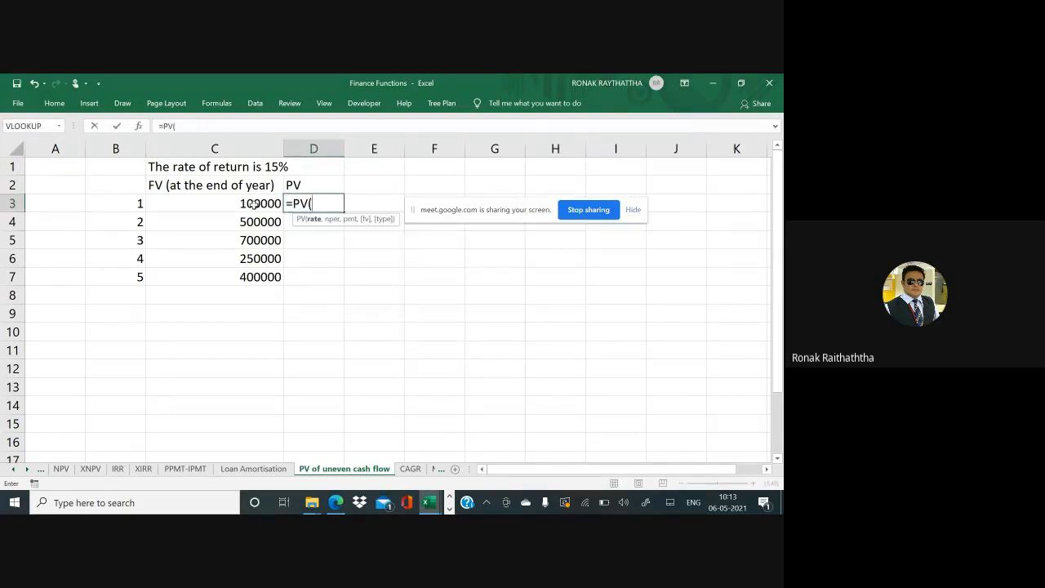
{"action": "type", "text": "15%,"}
{"action": "type", "text": "1"}
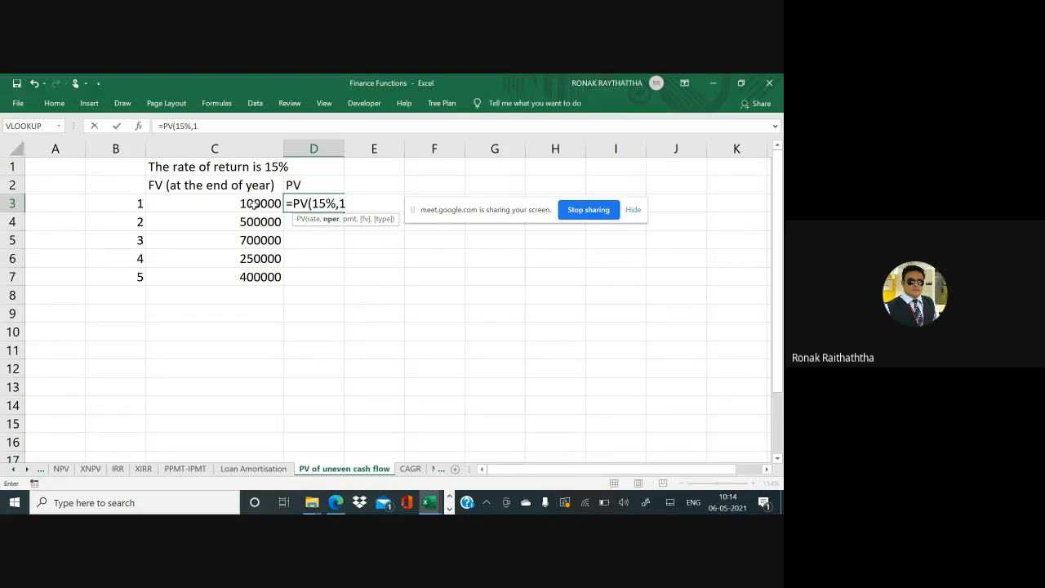
{"action": "type", "text": ","}
{"action": "type", "text": "0,"}
{"action": "left_click", "coordinate": [252, 204]}
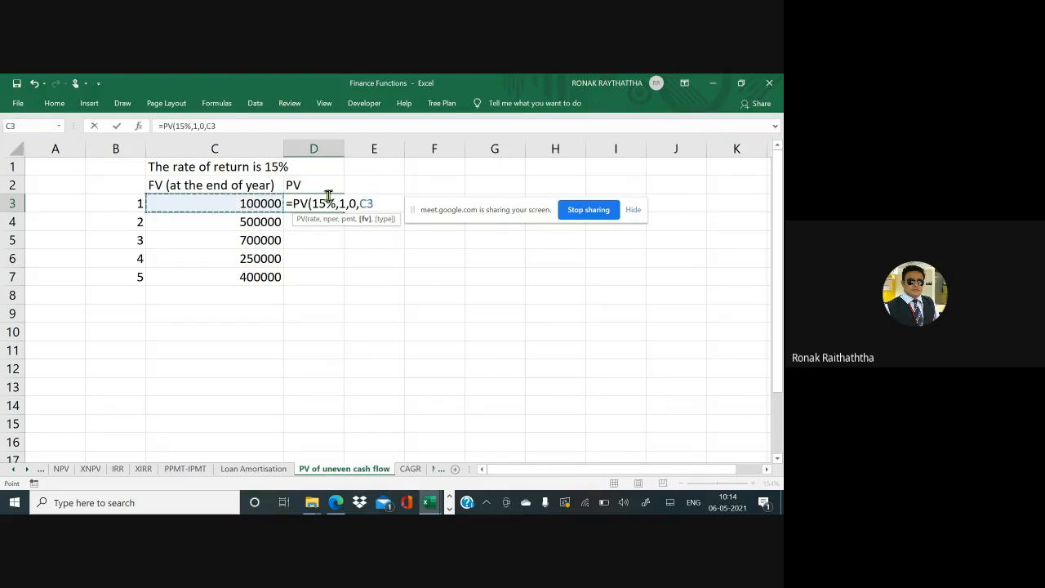
{"action": "left_click", "coordinate": [367, 204]}
{"action": "type", "text": "-"}
{"action": "type", "text": ")"}
{"action": "key", "text": "ctrl+Return"}
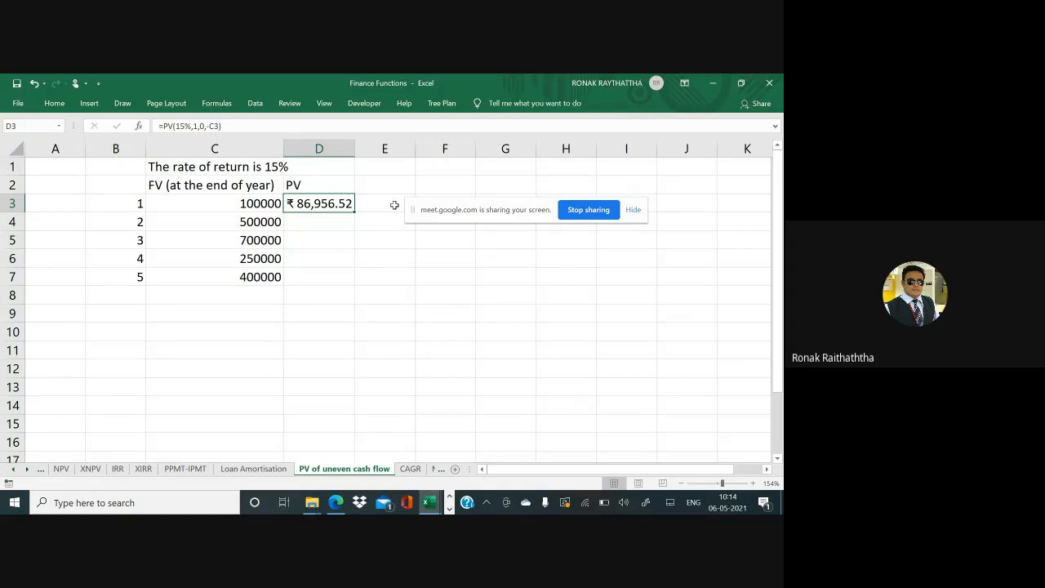
Step: Circle the first PV result with the pen and handwrite "P.V of Single Cashflow = F.V X" below the table
{"action": "left_click_drag", "start_coordinate": [338, 159], "coordinate": [324, 158]}
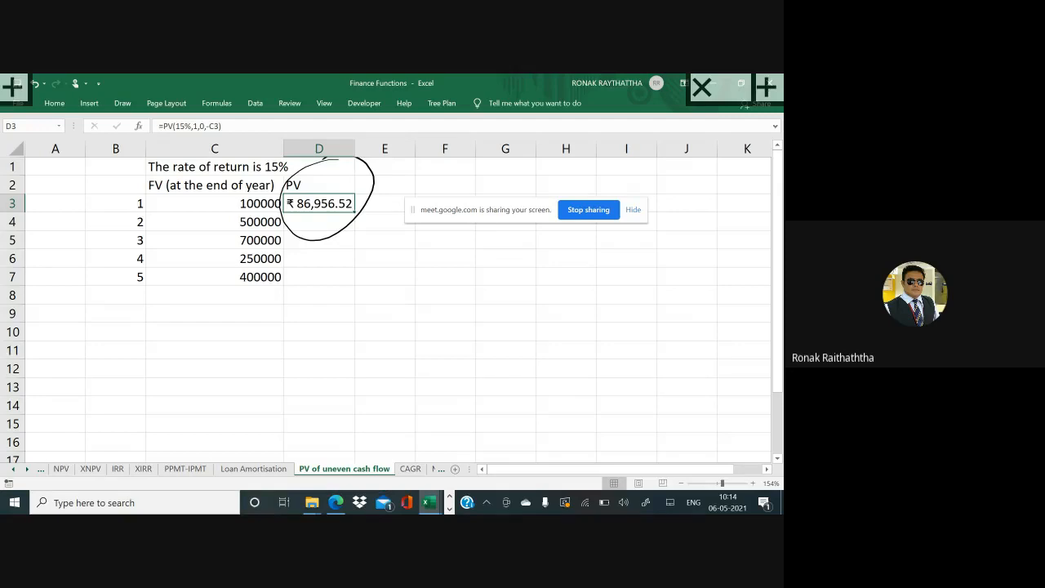
{"action": "mouse_move", "coordinate": [292, 377]}
{"action": "left_mouse_down"}
{"action": "mouse_move", "coordinate": [296, 388]}
{"action": "mouse_move", "coordinate": [325, 378]}
{"action": "mouse_move", "coordinate": [333, 400]}
{"action": "mouse_move", "coordinate": [307, 418]}
{"action": "mouse_move", "coordinate": [325, 421]}
{"action": "mouse_move", "coordinate": [390, 381]}
{"action": "mouse_move", "coordinate": [397, 391]}
{"action": "mouse_move", "coordinate": [410, 380]}
{"action": "left_mouse_up"}
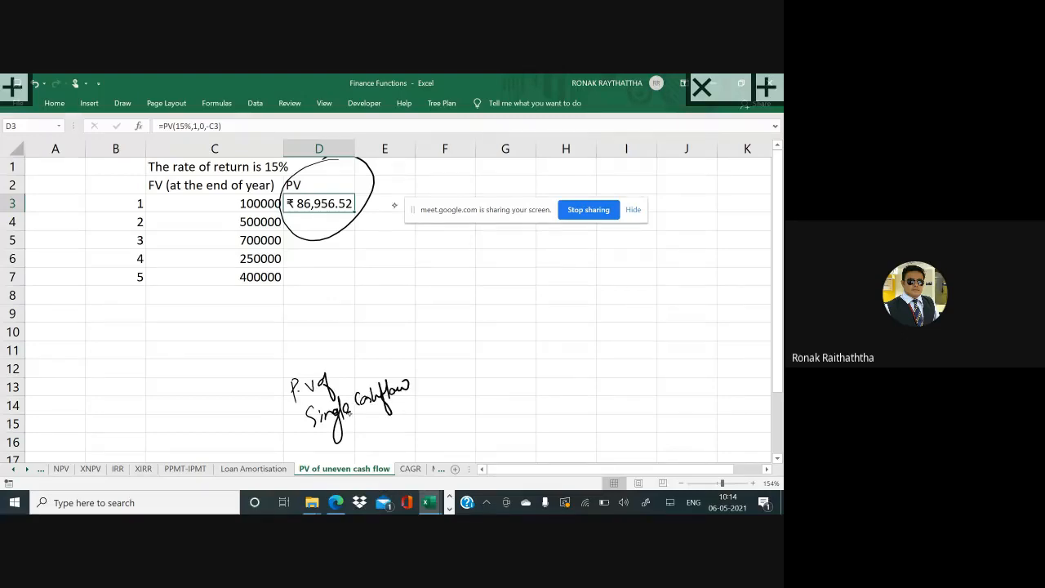
{"action": "left_click_drag", "start_coordinate": [304, 443], "coordinate": [407, 405]}
{"action": "left_click_drag", "start_coordinate": [484, 354], "coordinate": [484, 369]}
{"action": "mouse_move", "coordinate": [482, 361]}
{"action": "left_mouse_down"}
{"action": "mouse_move", "coordinate": [511, 356]}
{"action": "mouse_move", "coordinate": [529, 369]}
{"action": "left_mouse_up"}
{"action": "left_click_drag", "start_coordinate": [529, 353], "coordinate": [518, 369]}
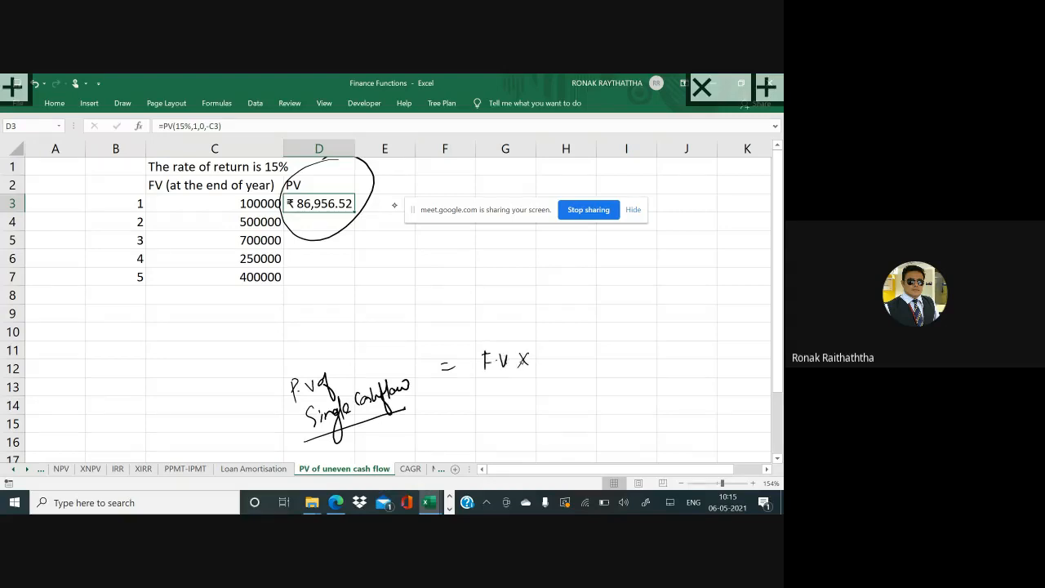
Step: Complete the handwritten formula with the fraction 1/(1+r)^n, and circle and label that fraction as the discounting factor
{"action": "mouse_move", "coordinate": [569, 345]}
{"action": "left_mouse_down"}
{"action": "mouse_move", "coordinate": [570, 355]}
{"action": "mouse_move", "coordinate": [634, 367]}
{"action": "left_mouse_up"}
{"action": "left_click_drag", "start_coordinate": [545, 387], "coordinate": [542, 408]}
{"action": "mouse_move", "coordinate": [562, 388]}
{"action": "left_mouse_down"}
{"action": "mouse_move", "coordinate": [562, 405]}
{"action": "mouse_move", "coordinate": [576, 407]}
{"action": "left_mouse_up"}
{"action": "left_click_drag", "start_coordinate": [569, 397], "coordinate": [598, 391]}
{"action": "mouse_move", "coordinate": [601, 385]}
{"action": "left_mouse_down"}
{"action": "mouse_move", "coordinate": [601, 405]}
{"action": "mouse_move", "coordinate": [615, 382]}
{"action": "left_mouse_up"}
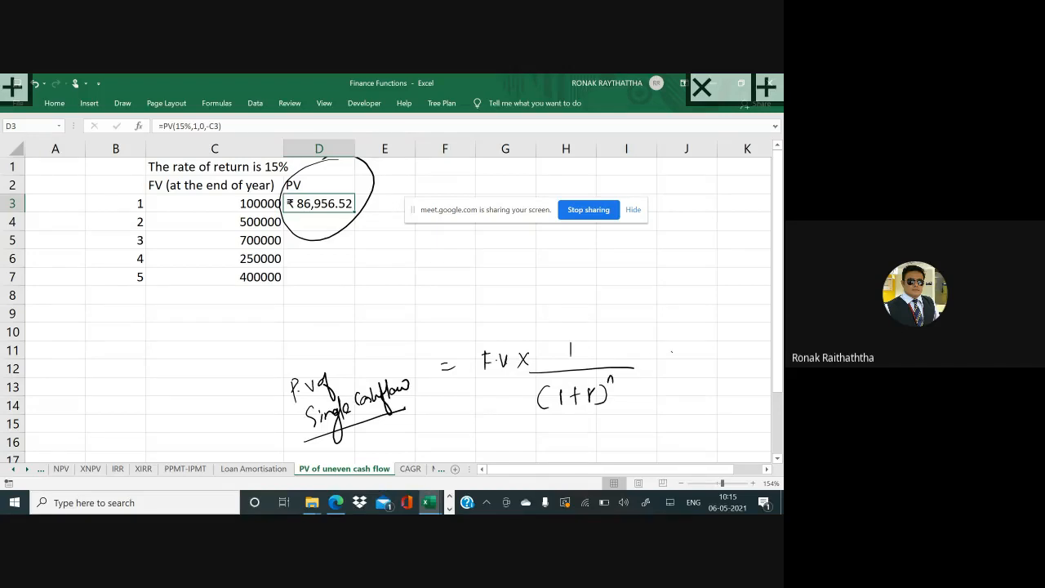
{"action": "mouse_move", "coordinate": [663, 344]}
{"action": "left_mouse_down"}
{"action": "mouse_move", "coordinate": [545, 325]}
{"action": "mouse_move", "coordinate": [524, 417]}
{"action": "mouse_move", "coordinate": [671, 351]}
{"action": "left_mouse_up"}
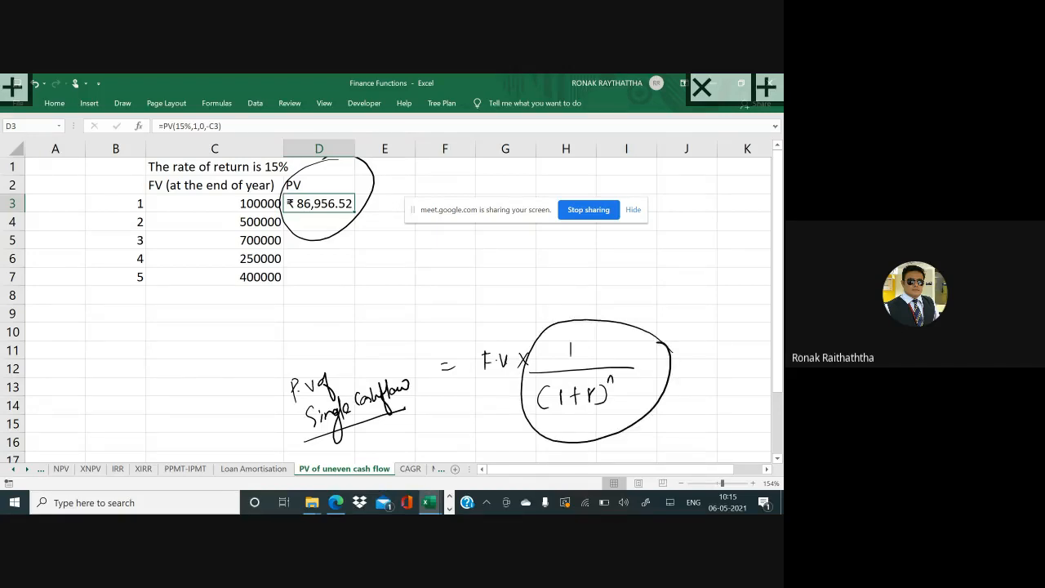
{"action": "mouse_move", "coordinate": [591, 333]}
{"action": "left_mouse_down"}
{"action": "mouse_move", "coordinate": [642, 302]}
{"action": "mouse_move", "coordinate": [671, 310]}
{"action": "mouse_move", "coordinate": [704, 289]}
{"action": "mouse_move", "coordinate": [722, 322]}
{"action": "mouse_move", "coordinate": [703, 302]}
{"action": "mouse_move", "coordinate": [683, 368]}
{"action": "mouse_move", "coordinate": [702, 325]}
{"action": "mouse_move", "coordinate": [707, 337]}
{"action": "mouse_move", "coordinate": [732, 330]}
{"action": "left_mouse_up"}
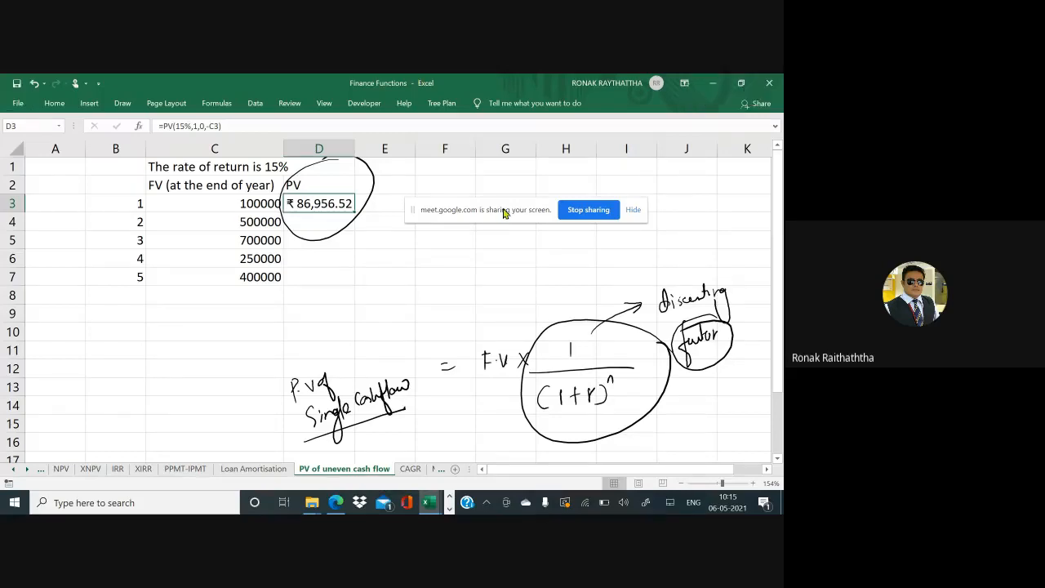
Step: Move the screen-sharing bar clear of cell F3 and begin the discount factor formula =1/(1+15%)^ there
{"action": "left_click_drag", "start_coordinate": [501, 210], "coordinate": [646, 186]}
{"action": "left_click", "coordinate": [433, 202]}
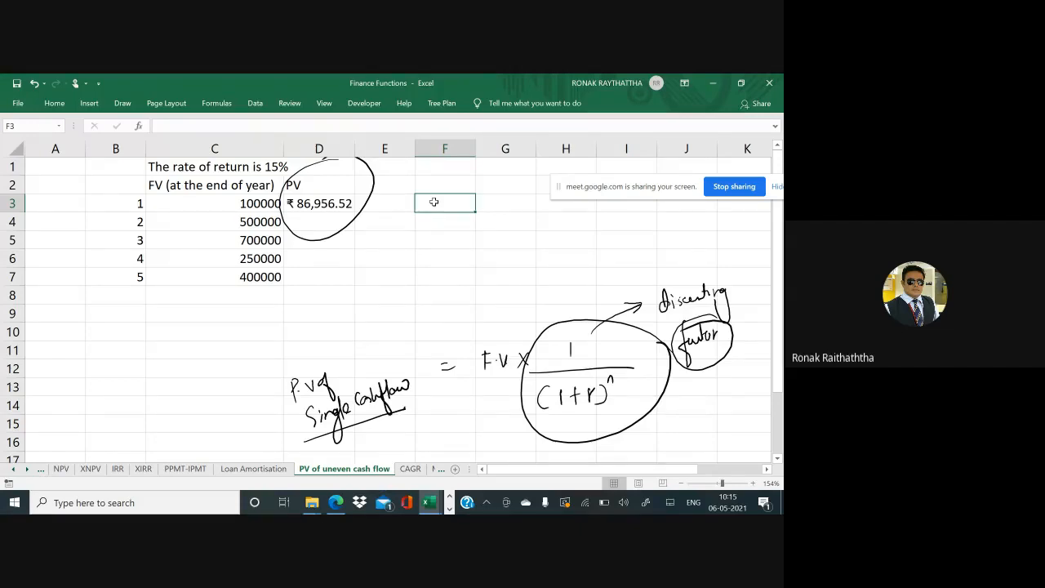
{"action": "type", "text": "="}
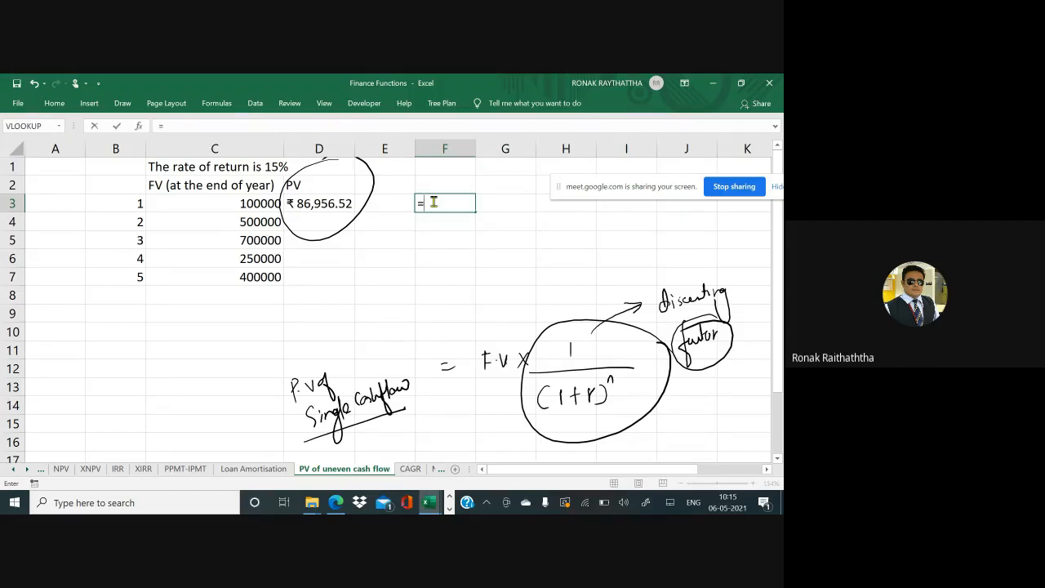
{"action": "type", "text": "1/(1+15%"}
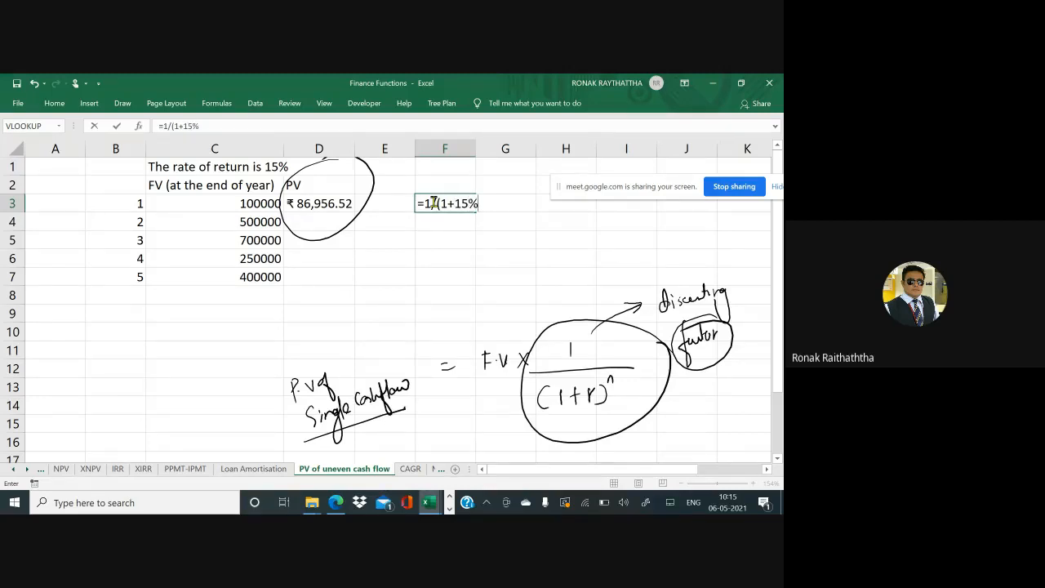
{"action": "type", "text": ")^"}
Step: Draw pen lines beneath the cash flows and tick marks beside year 1 and the 100000 and 500000 amounts
{"action": "mouse_move", "coordinate": [206, 314]}
{"action": "left_mouse_down"}
{"action": "mouse_move", "coordinate": [233, 305]}
{"action": "mouse_move", "coordinate": [196, 328]}
{"action": "left_mouse_up"}
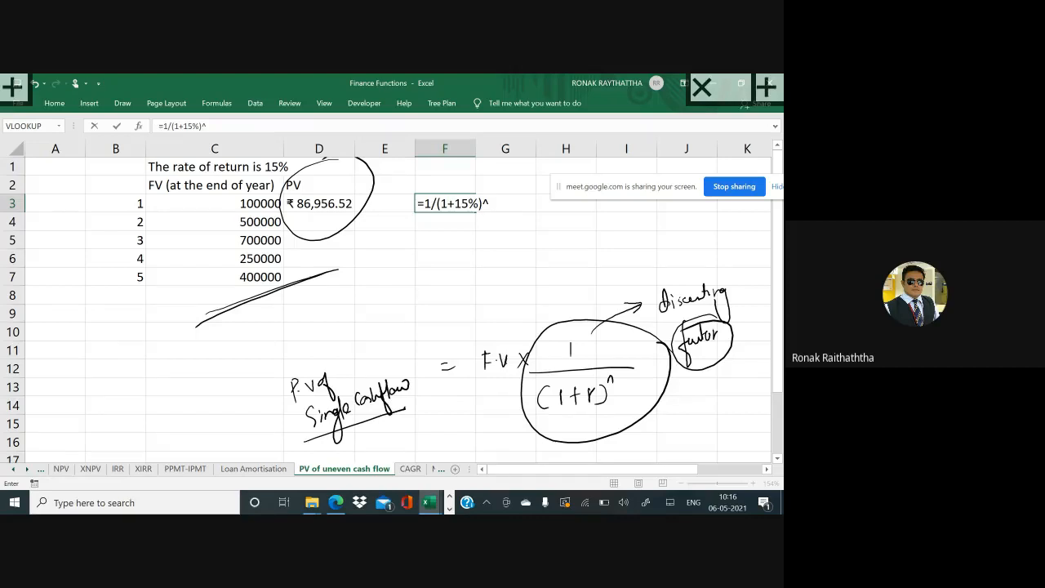
{"action": "mouse_move", "coordinate": [85, 197]}
{"action": "left_mouse_down"}
{"action": "mouse_move", "coordinate": [92, 206]}
{"action": "mouse_move", "coordinate": [139, 180]}
{"action": "left_mouse_up"}
{"action": "mouse_move", "coordinate": [70, 222]}
{"action": "left_mouse_down"}
{"action": "mouse_move", "coordinate": [51, 183]}
{"action": "mouse_move", "coordinate": [49, 237]}
{"action": "left_mouse_up"}
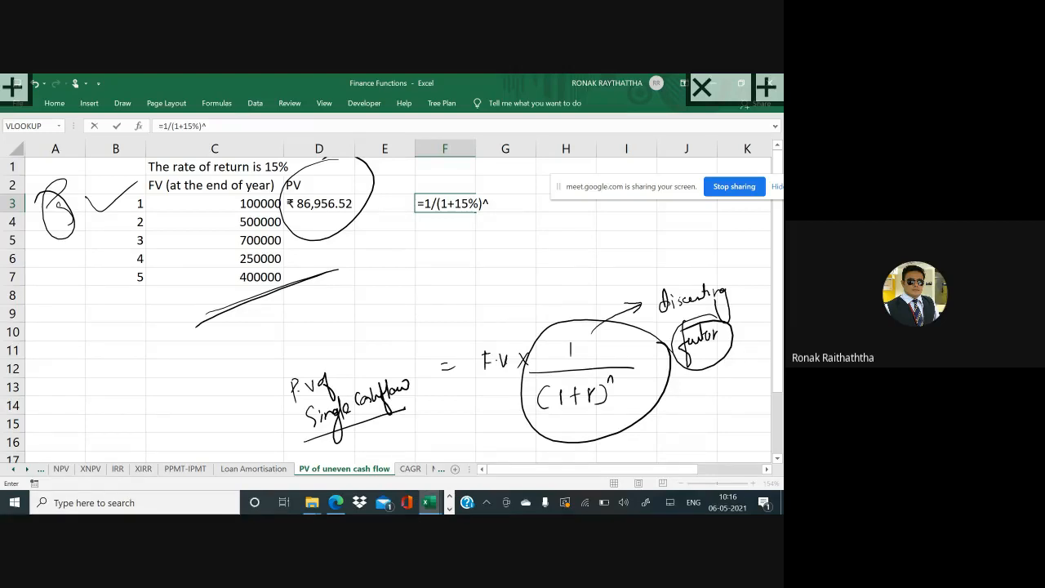
{"action": "mouse_move", "coordinate": [160, 199]}
{"action": "left_mouse_down"}
{"action": "mouse_move", "coordinate": [165, 206]}
{"action": "mouse_move", "coordinate": [202, 186]}
{"action": "left_mouse_up"}
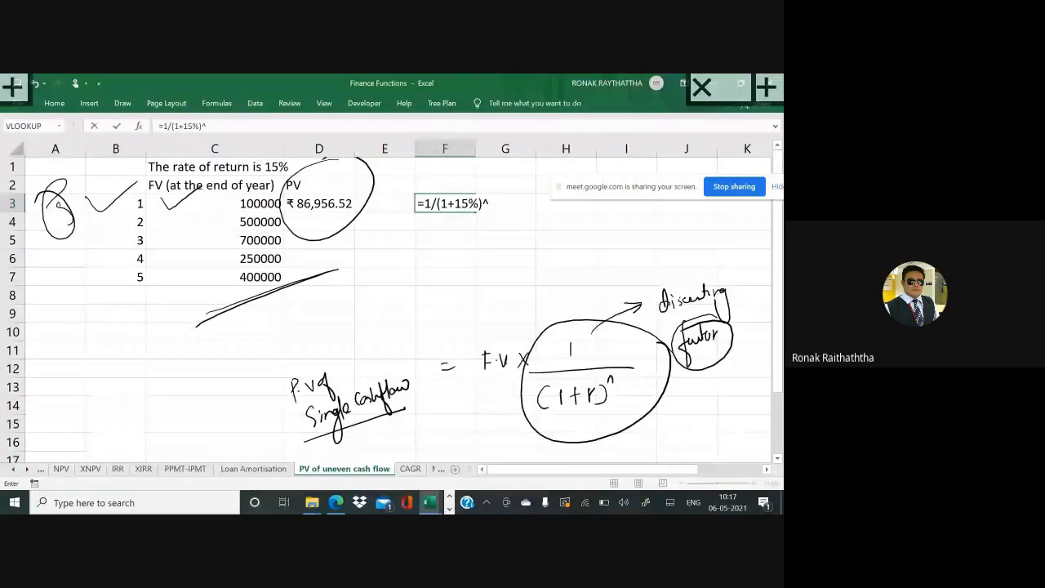
{"action": "left_click_drag", "start_coordinate": [165, 213], "coordinate": [198, 204]}
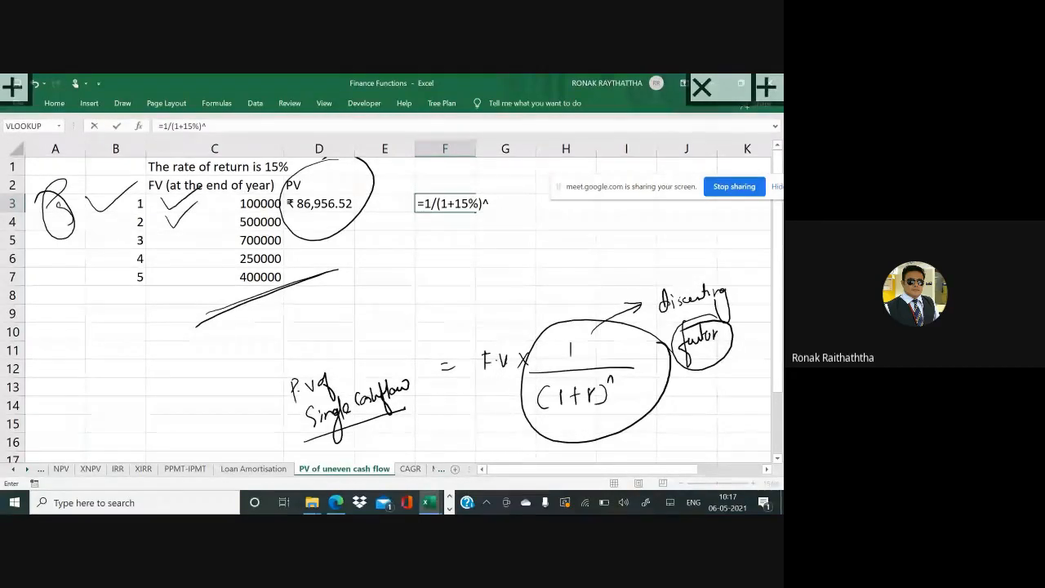
Step: Complete the formula in F3 as =1/(1+15%)^B3 and copy it to cells F4 through F7
{"action": "left_click", "coordinate": [132, 200]}
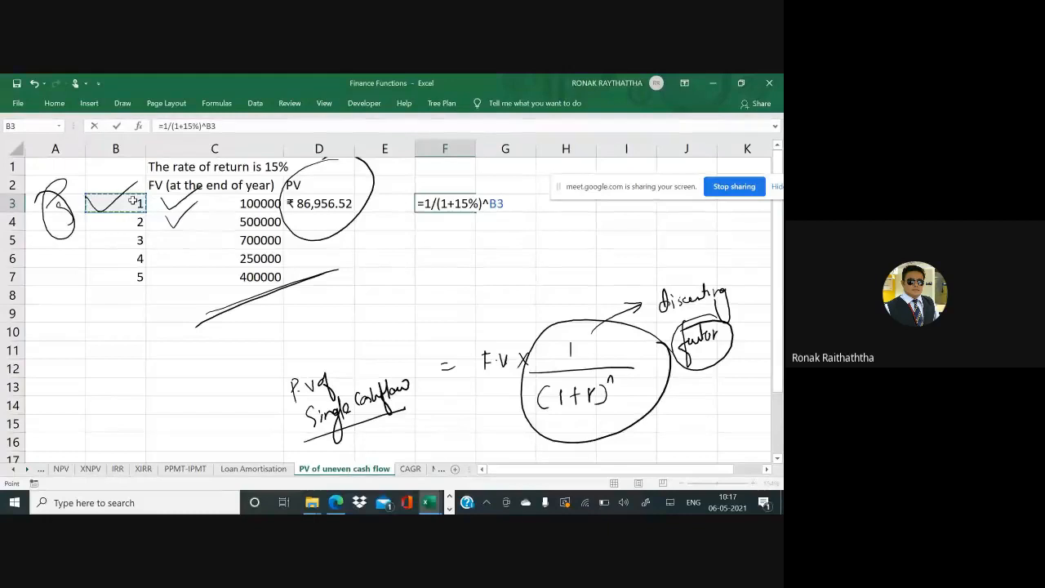
{"action": "key", "text": "Return"}
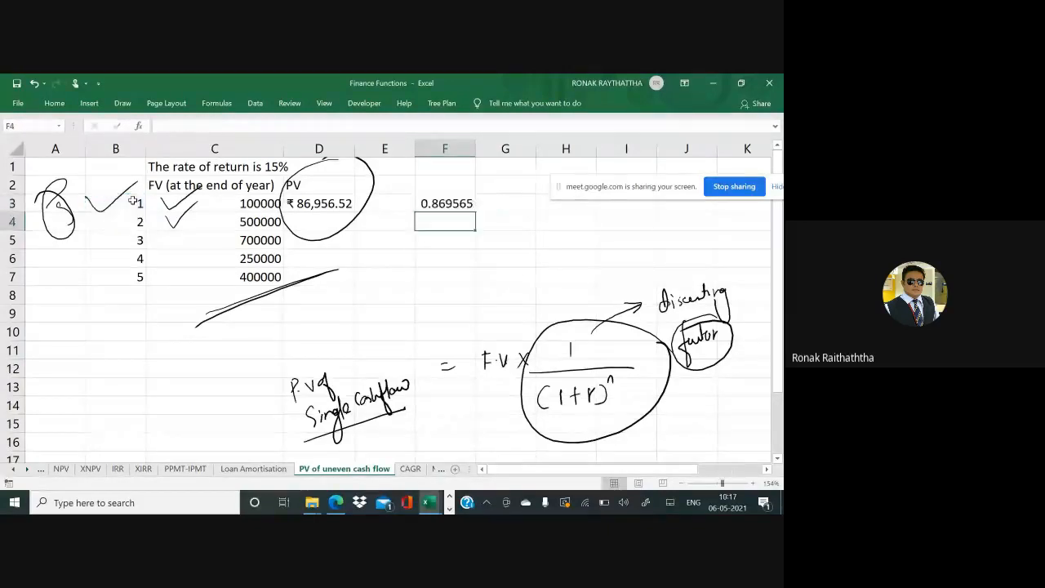
{"action": "key", "text": "Up"}
{"action": "key", "text": "ctrl+c"}
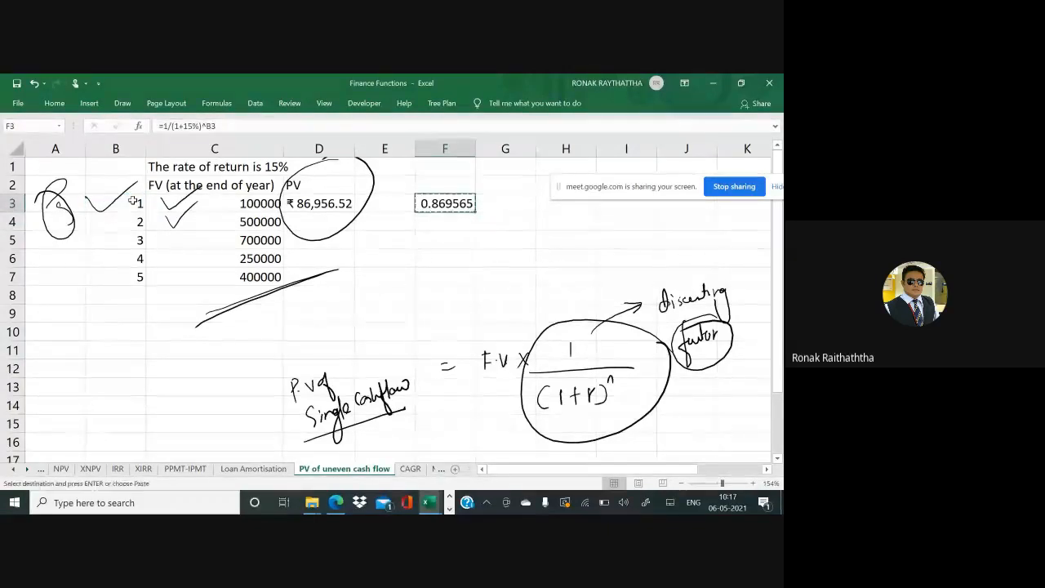
{"action": "key", "text": "Down"}
{"action": "key", "text": "shift+Down"}
{"action": "key", "text": "shift+Down"}
{"action": "key", "text": "shift+Down"}
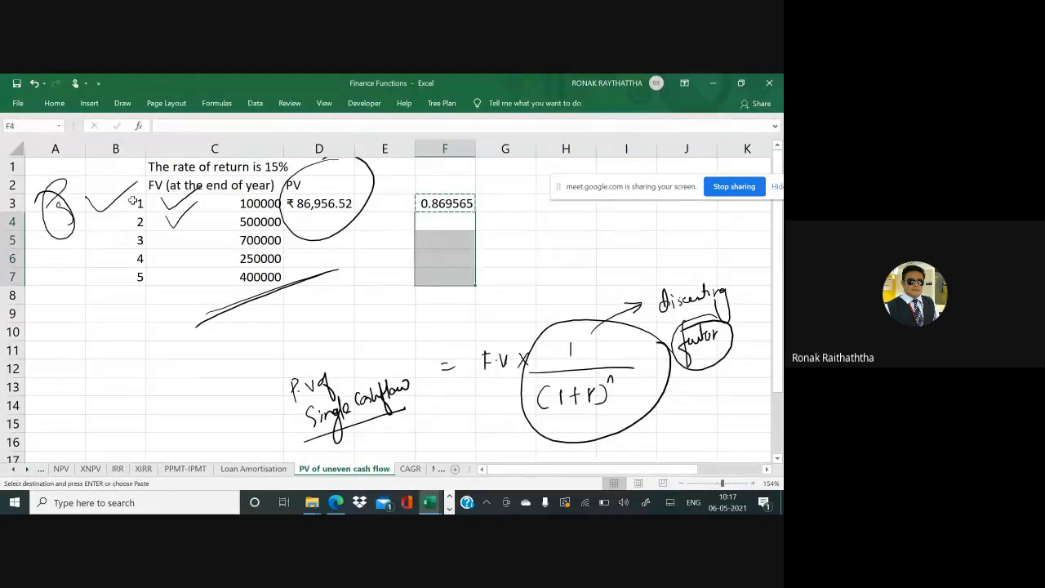
{"action": "key", "text": "ctrl+v"}
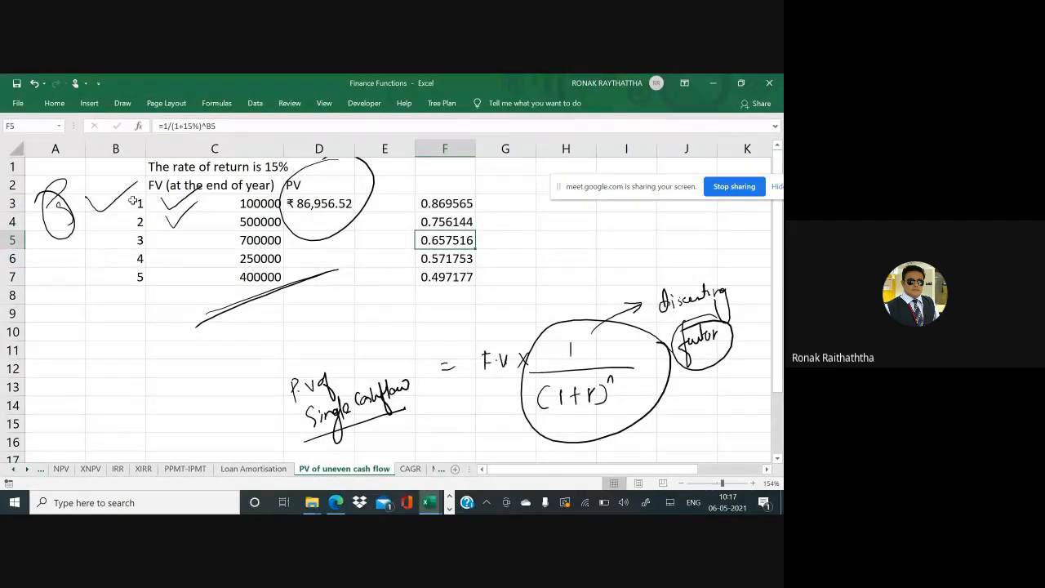
Step: Enter =C3*F3 in G3 to discount the year 1 cash flow, and circle F.V in the handwritten formula
{"action": "key", "text": "Up"}
{"action": "key", "text": "Up"}
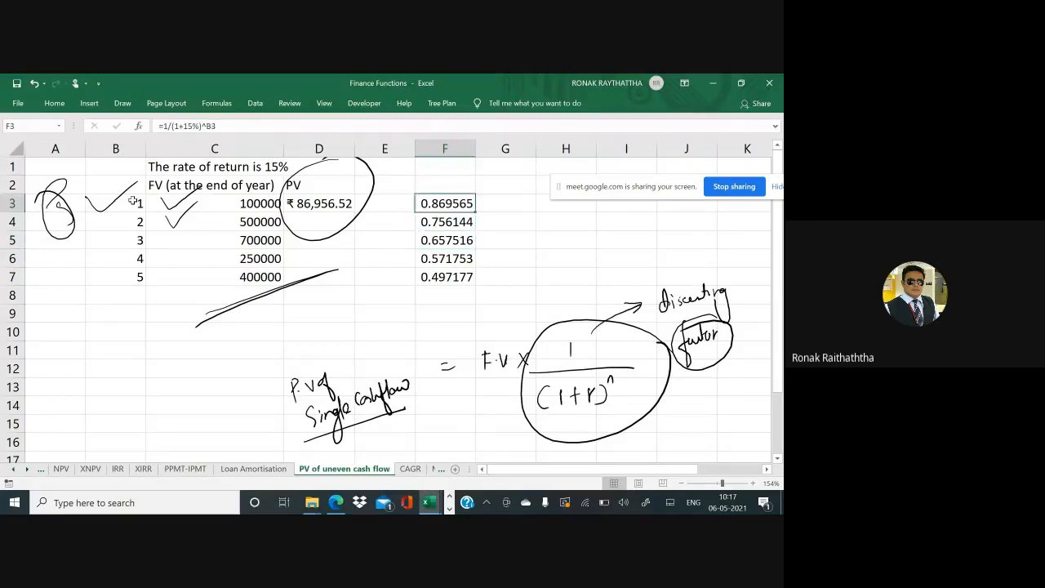
{"action": "key", "text": "Right"}
{"action": "type", "text": "="}
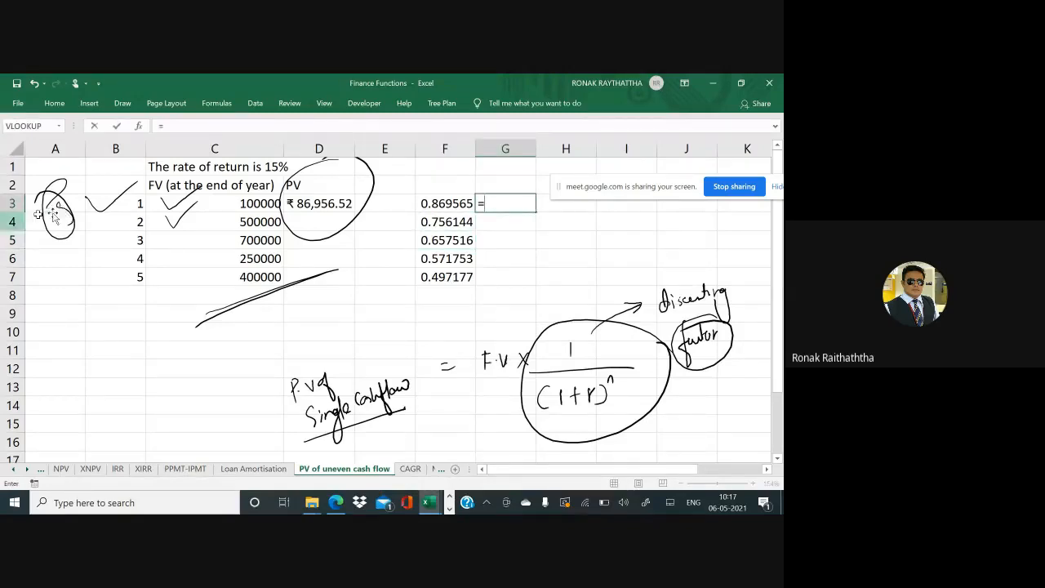
{"action": "left_click", "coordinate": [243, 203]}
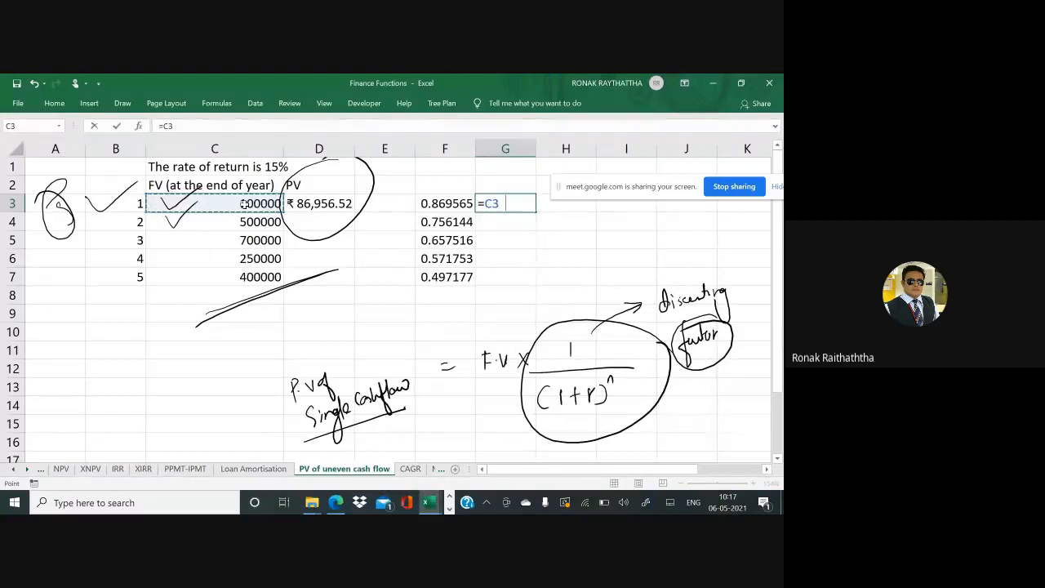
{"action": "type", "text": "*"}
{"action": "left_click", "coordinate": [425, 204]}
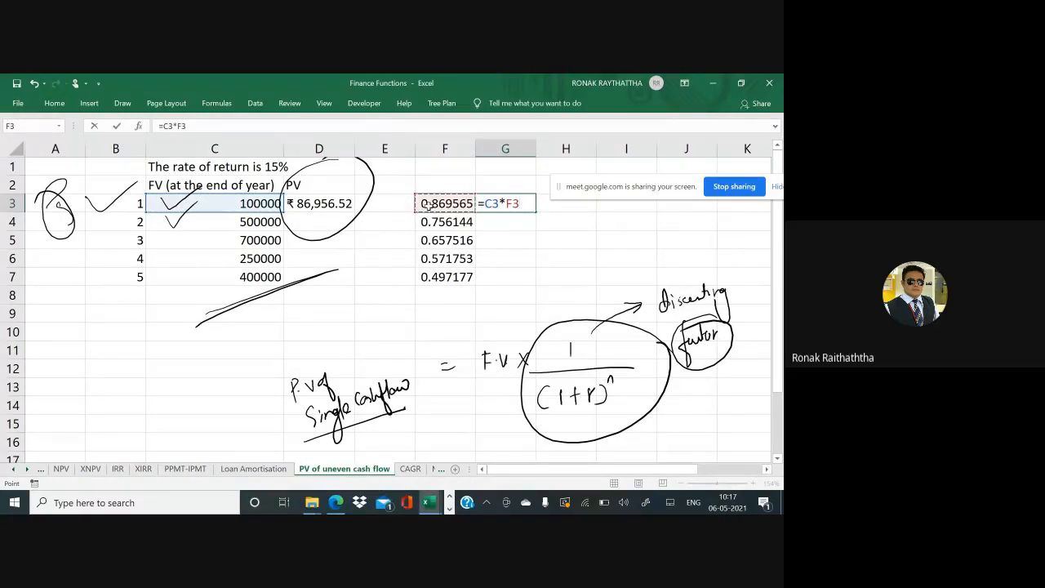
{"action": "left_click_drag", "start_coordinate": [504, 328], "coordinate": [524, 359]}
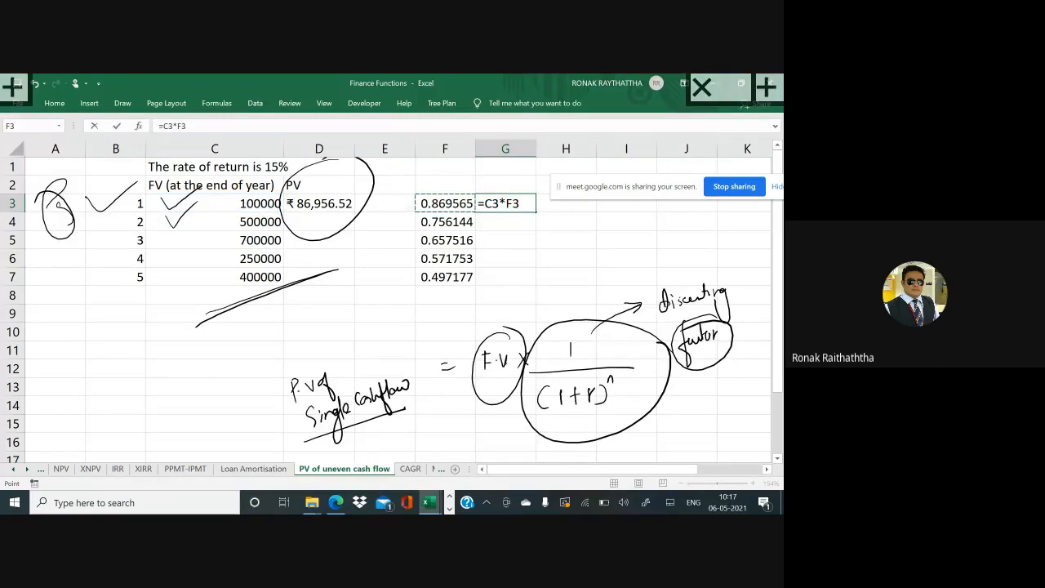
{"action": "key", "text": "Return"}
{"action": "left_click", "coordinate": [505, 205]}
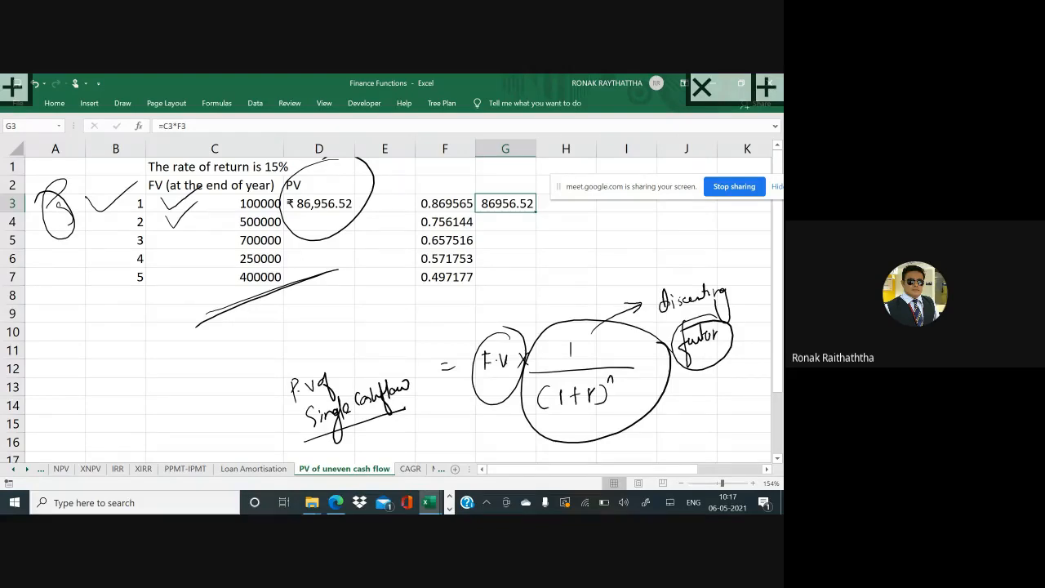
Step: Draw a double-headed pen arrow linking the PV result in D3 with the discounted value in G3
{"action": "mouse_move", "coordinate": [345, 189]}
{"action": "left_mouse_down"}
{"action": "mouse_move", "coordinate": [449, 170]}
{"action": "mouse_move", "coordinate": [508, 186]}
{"action": "left_mouse_up"}
{"action": "mouse_move", "coordinate": [501, 171]}
{"action": "left_mouse_down"}
{"action": "mouse_move", "coordinate": [521, 188]}
{"action": "mouse_move", "coordinate": [475, 201]}
{"action": "left_mouse_up"}
{"action": "mouse_move", "coordinate": [350, 178]}
{"action": "left_mouse_down"}
{"action": "mouse_move", "coordinate": [344, 195]}
{"action": "mouse_move", "coordinate": [370, 188]}
{"action": "left_mouse_up"}
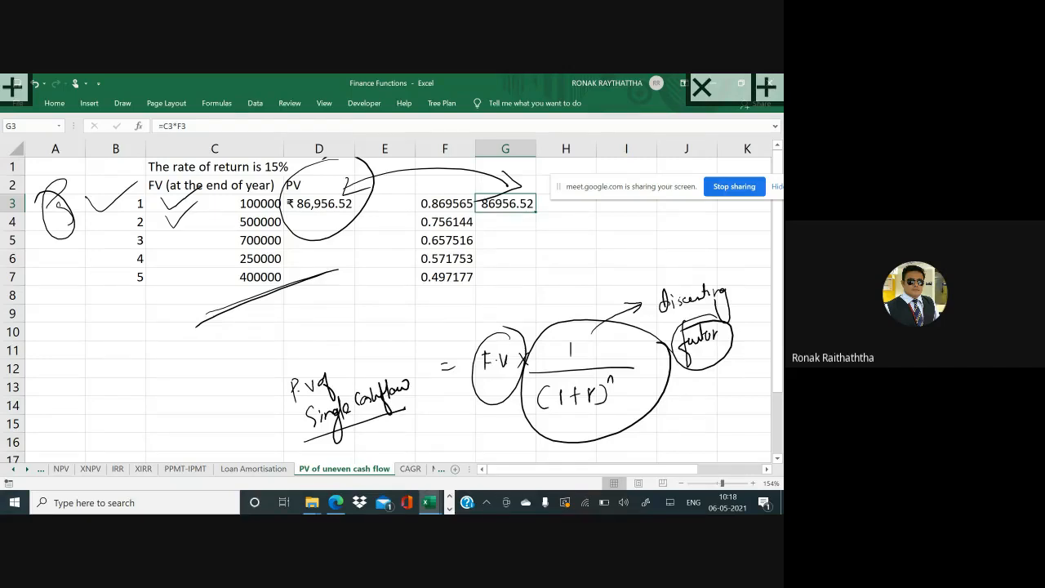
Step: Check the Google Meet window, return to the Excel workbook and inspect the PV formula in D3
{"action": "key", "text": "alt+Tab"}
{"action": "key", "text": "alt+Tab"}
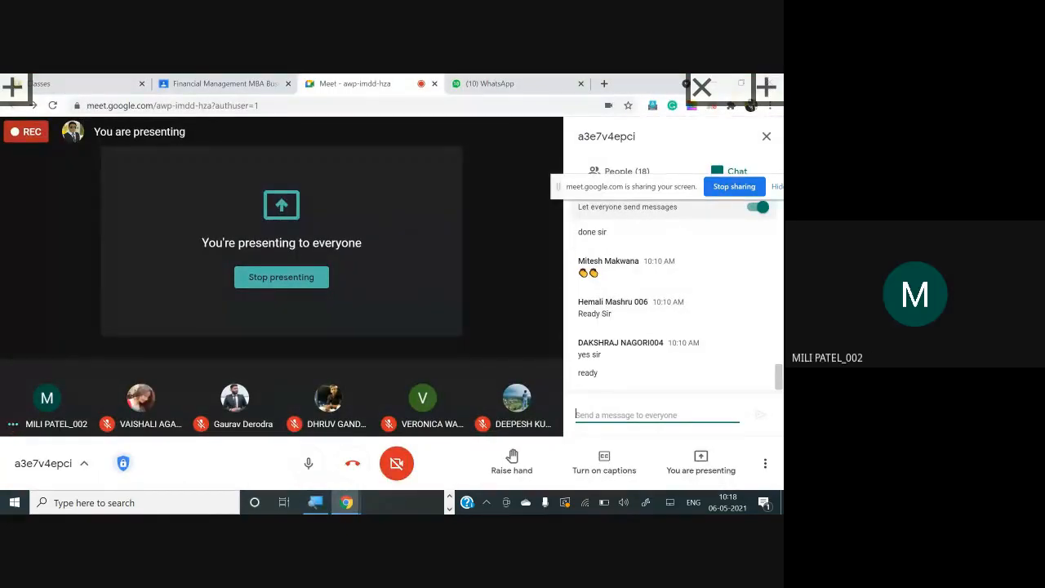
{"action": "key", "text": "alt+Tab"}
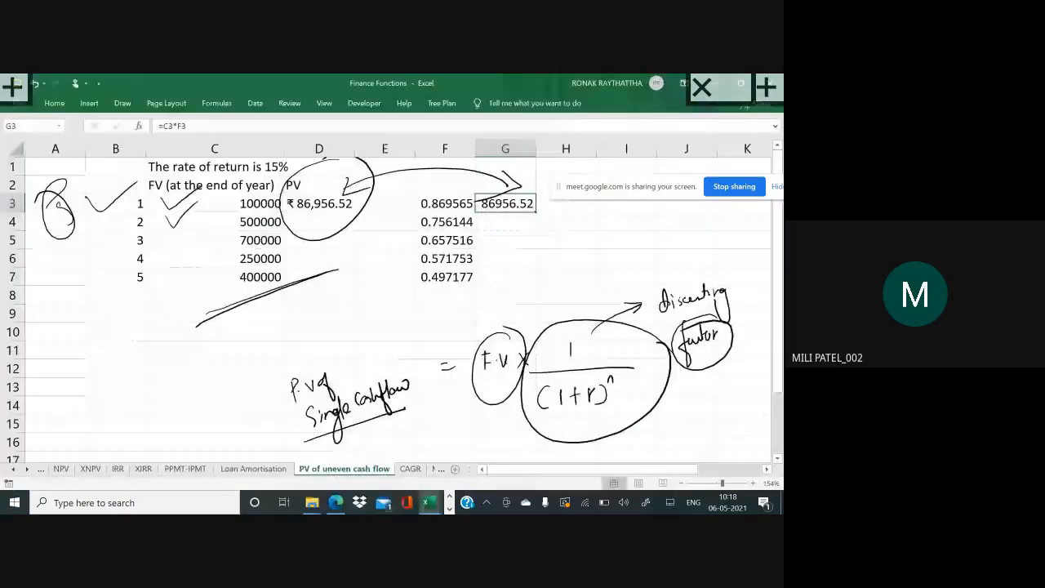
{"action": "double_click", "coordinate": [307, 204]}
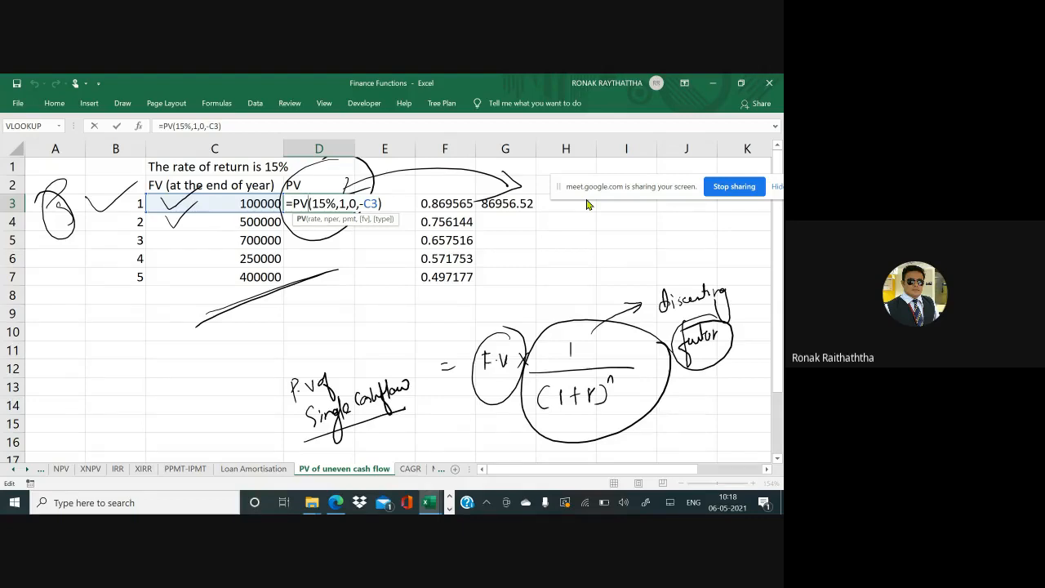
{"action": "key", "text": "Return"}
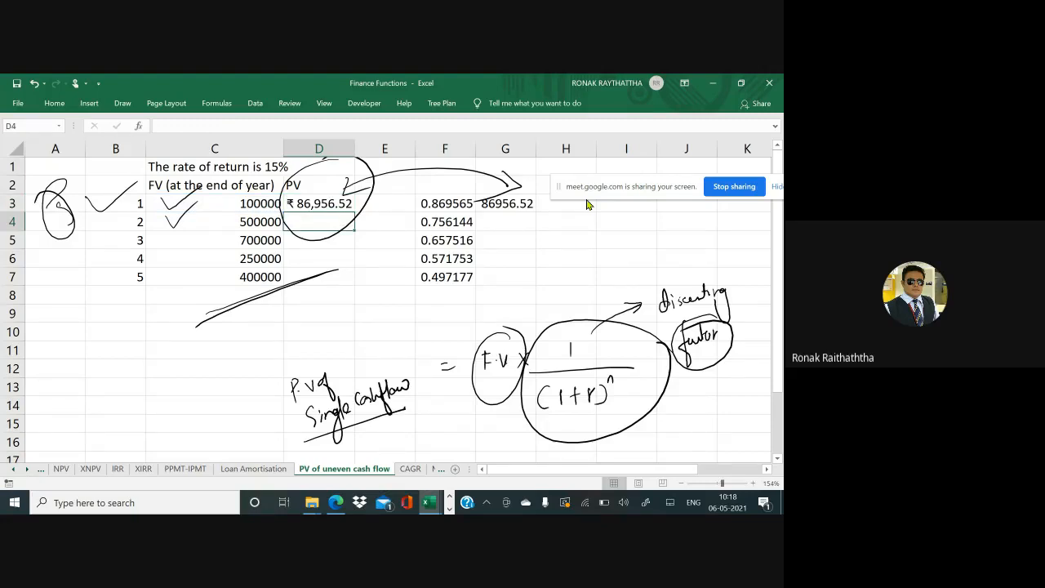
Step: Change the heading in C2 to "FV (at the beginning of year)"
{"action": "double_click", "coordinate": [173, 186]}
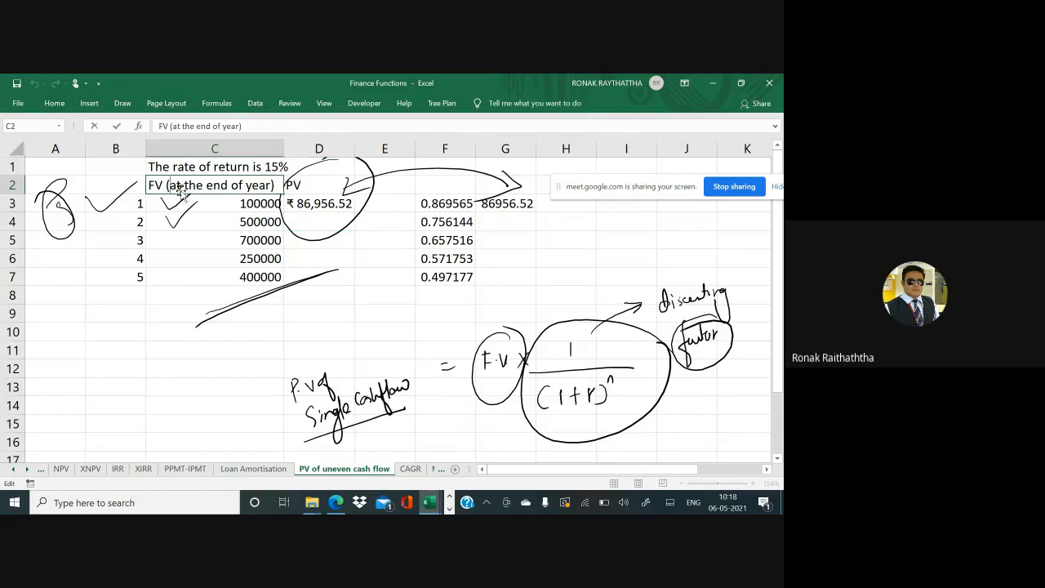
{"action": "left_click_drag", "start_coordinate": [228, 186], "coordinate": [204, 183]}
{"action": "type", "text": "begin"}
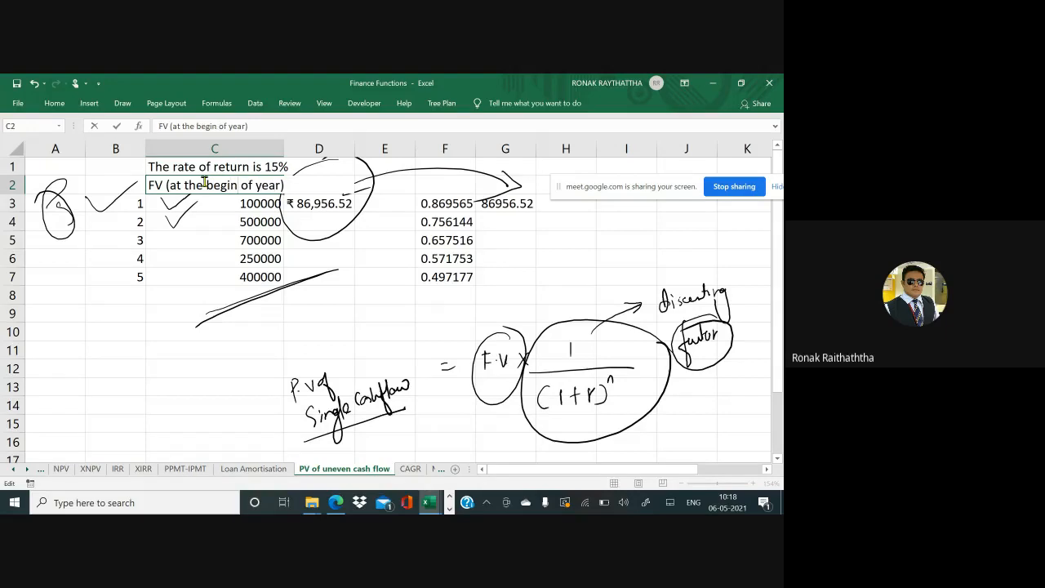
{"action": "type", "text": "ning"}
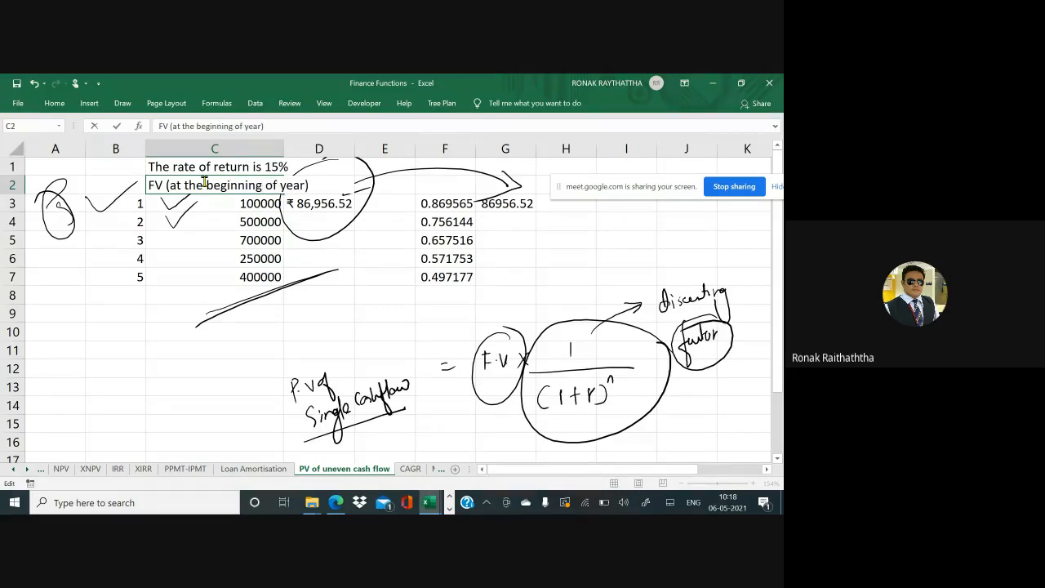
{"action": "key", "text": "Return"}
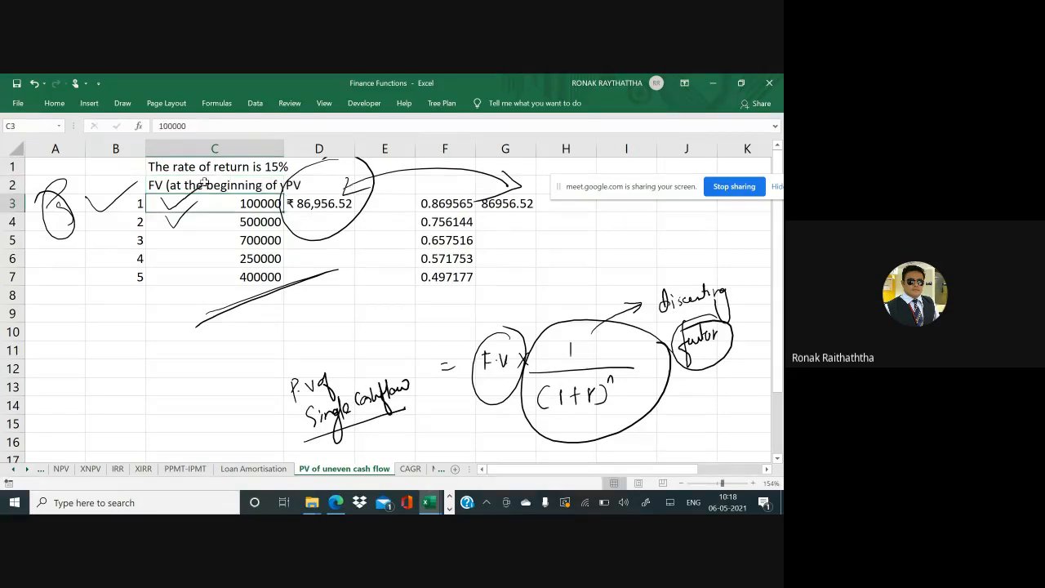
Step: Review the PV formula in D3 without changing it, and clear the formula from G3
{"action": "left_click", "coordinate": [329, 207]}
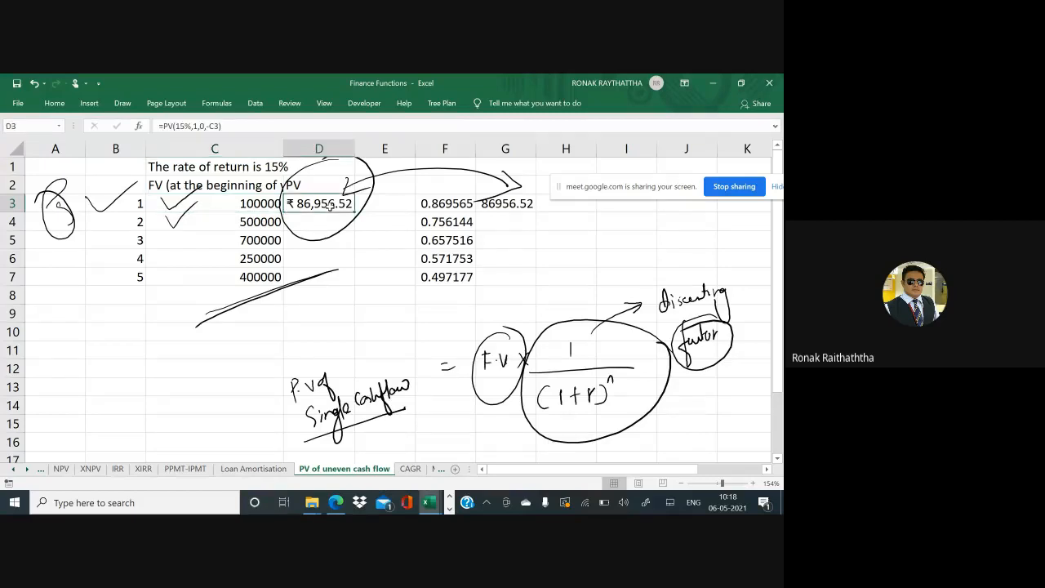
{"action": "double_click", "coordinate": [329, 208]}
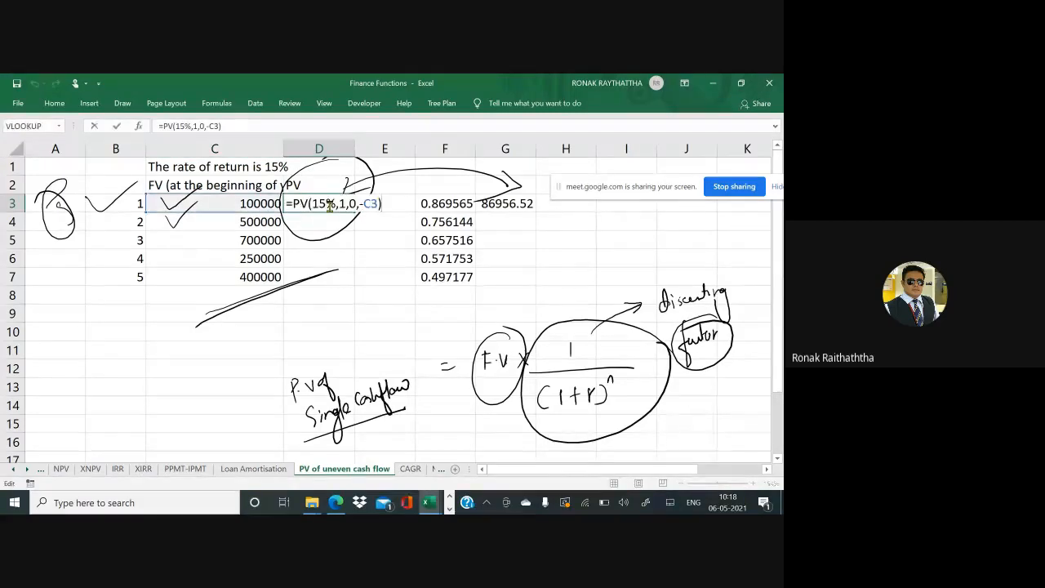
{"action": "key", "text": "Escape"}
{"action": "left_click", "coordinate": [506, 203]}
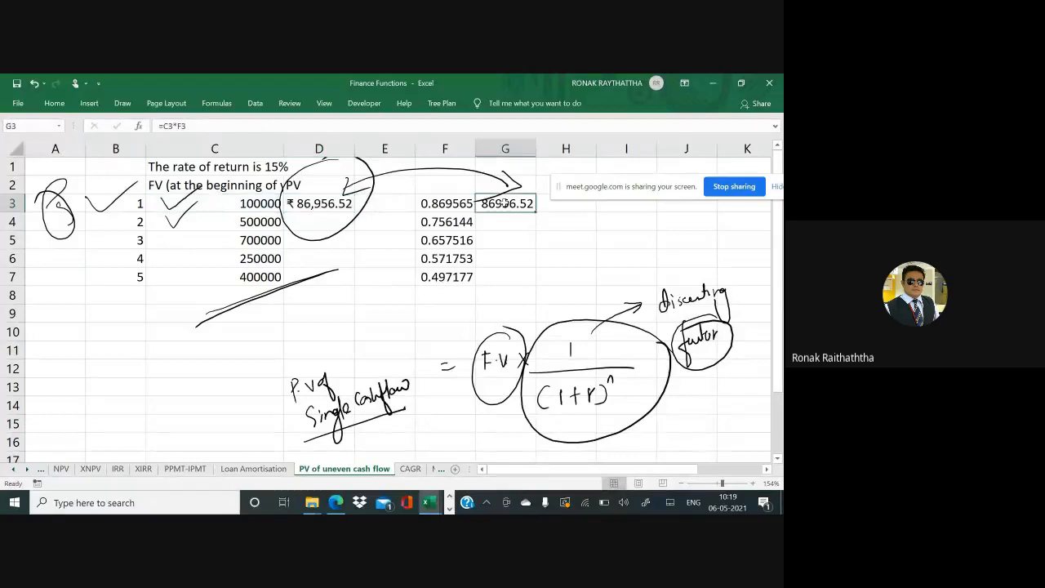
{"action": "key", "text": "Delete"}
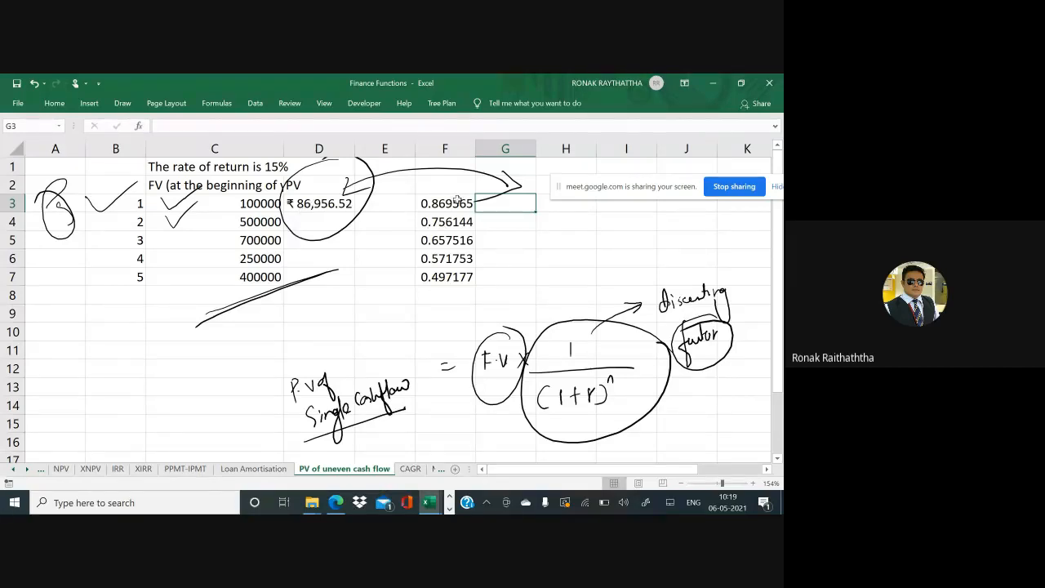
Step: Move the discount factors down one row to F4:F8 and enter 1 as the year 1 factor in F3
{"action": "left_click_drag", "start_coordinate": [459, 201], "coordinate": [468, 274]}
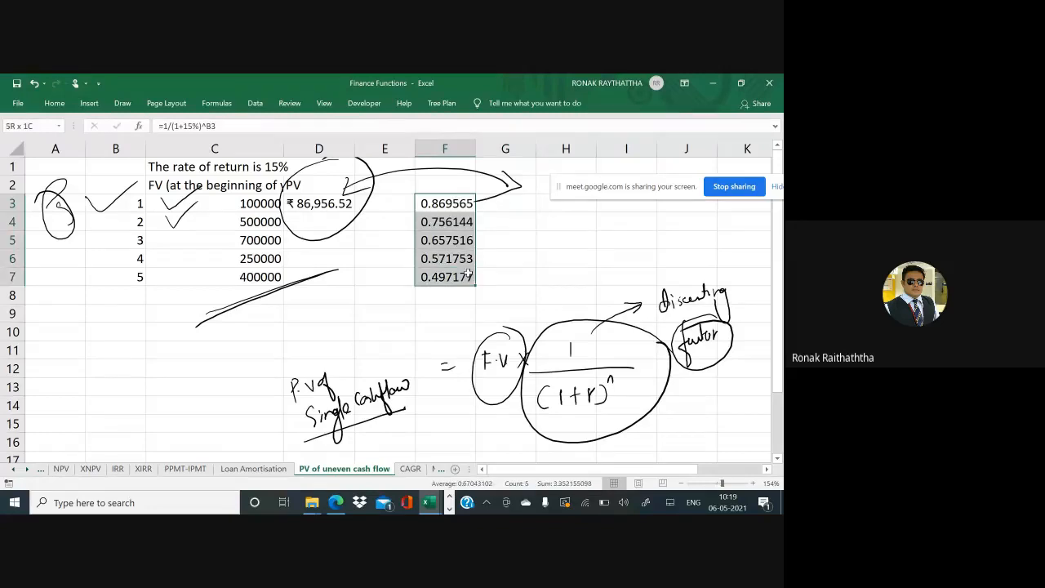
{"action": "key", "text": "ctrl+c"}
{"action": "left_click", "coordinate": [427, 222]}
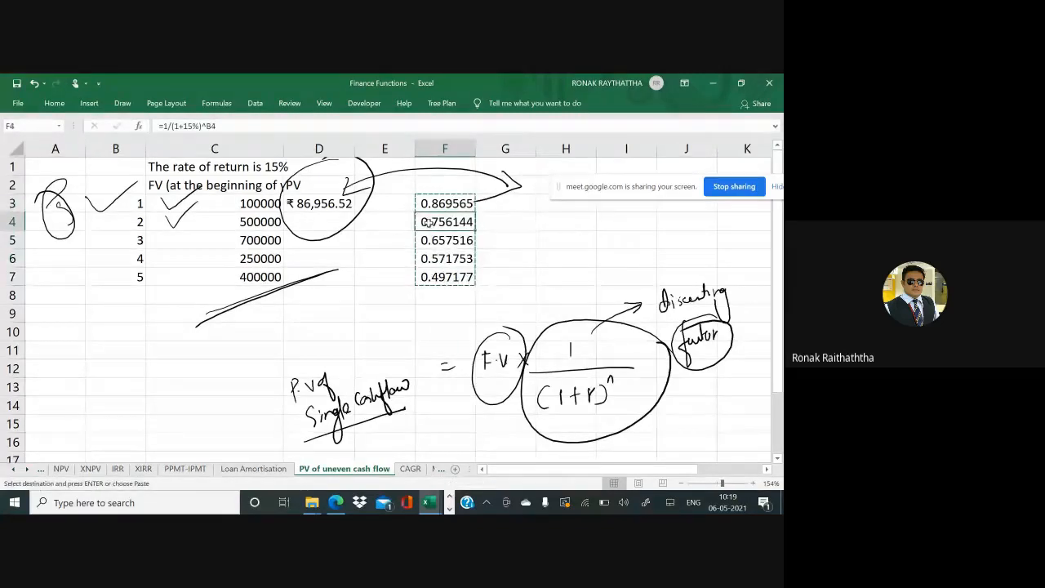
{"action": "key", "text": "ctrl+v"}
{"action": "left_click", "coordinate": [437, 201]}
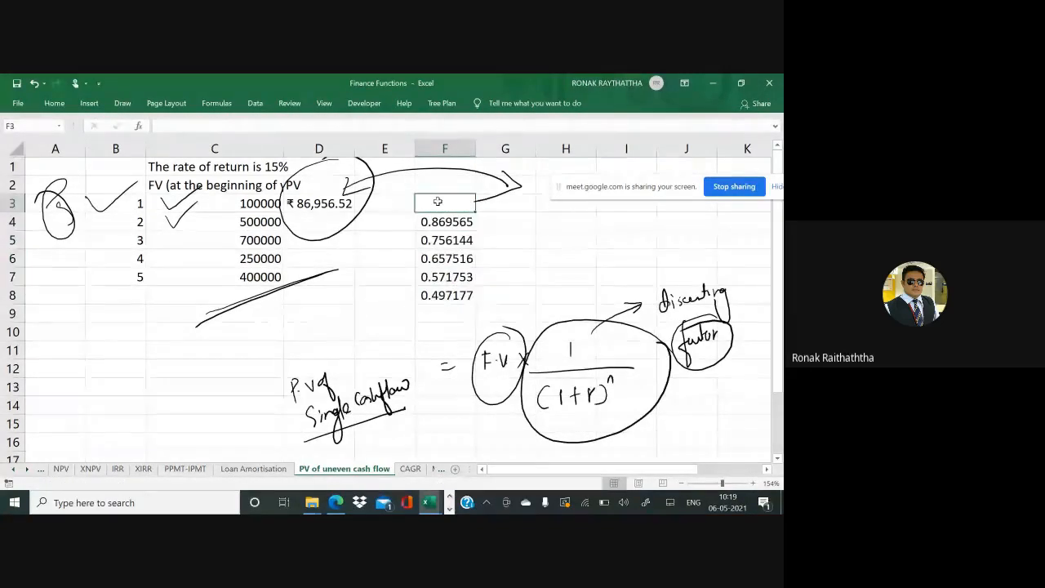
{"action": "type", "text": "1"}
{"action": "key", "text": "Return"}
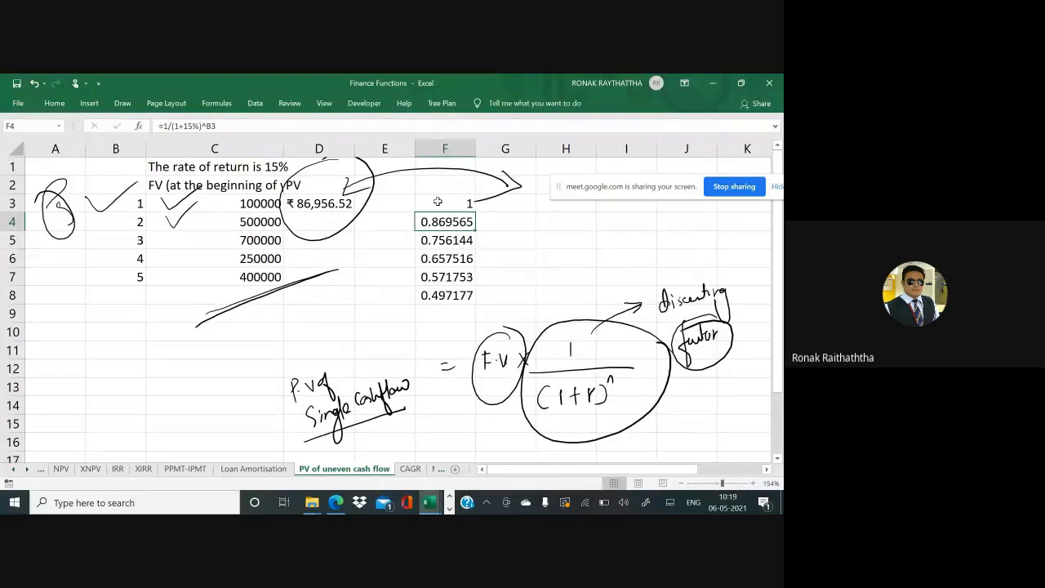
Step: Draw another pen tick beside the first two cash flow amounts, and inspect the discount factor formula in F4
{"action": "left_click_drag", "start_coordinate": [196, 225], "coordinate": [241, 198]}
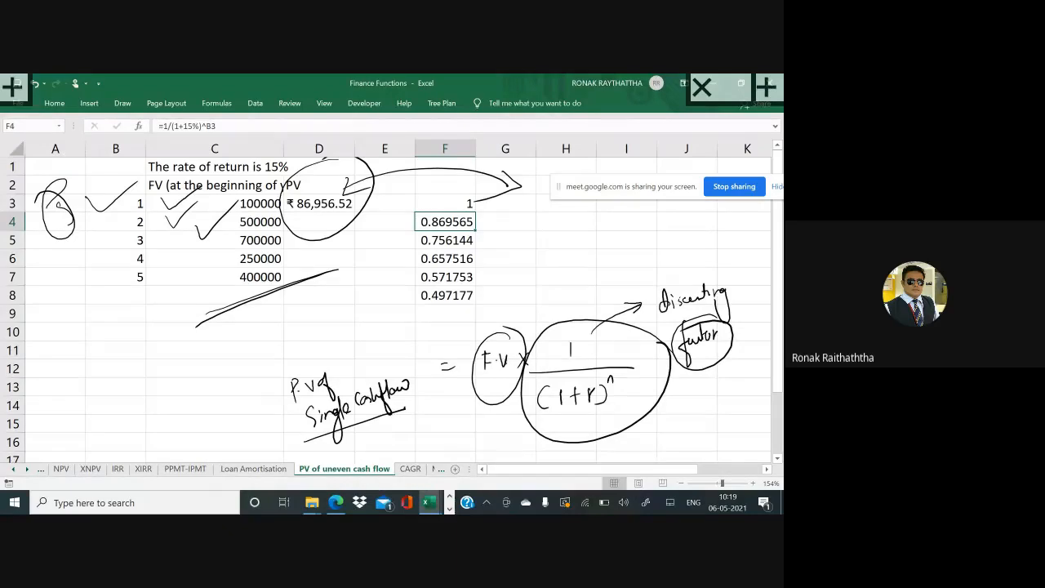
{"action": "left_click", "coordinate": [702, 86]}
{"action": "double_click", "coordinate": [441, 221]}
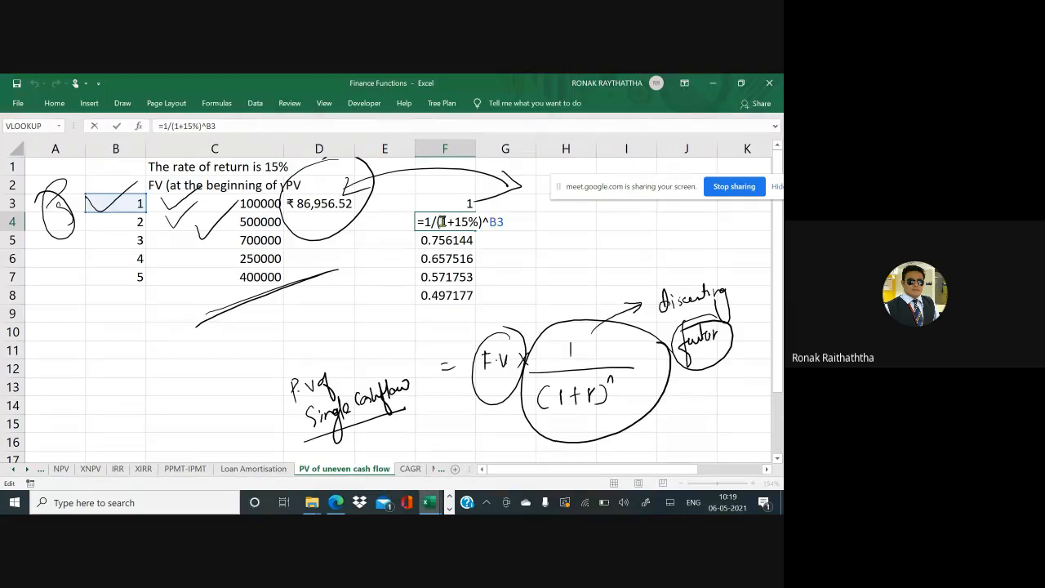
{"action": "key", "text": "Escape"}
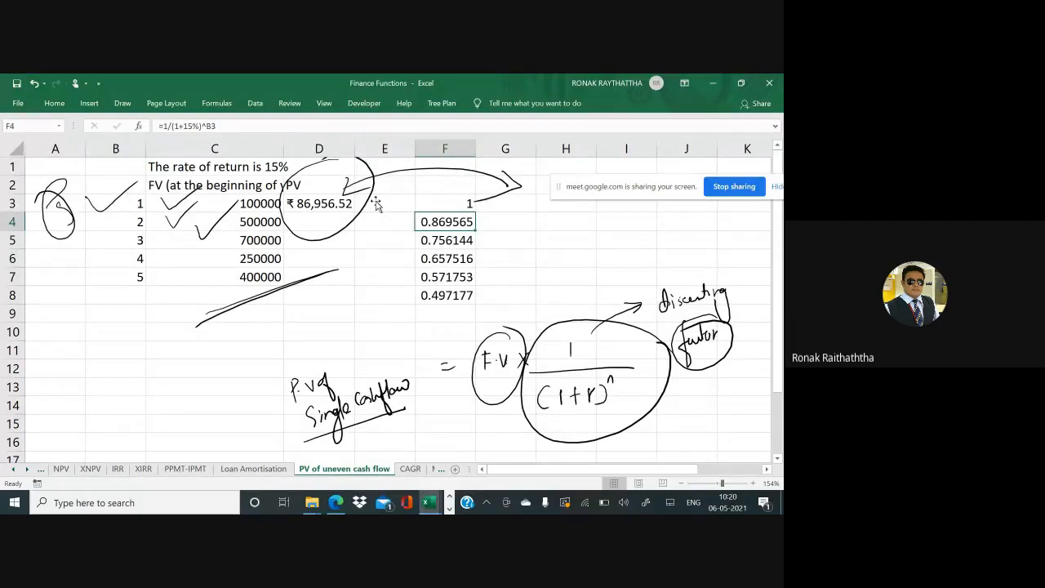
Step: Delete the pen circle around the PV result in D3 together with the attached arrow
{"action": "left_click", "coordinate": [316, 219]}
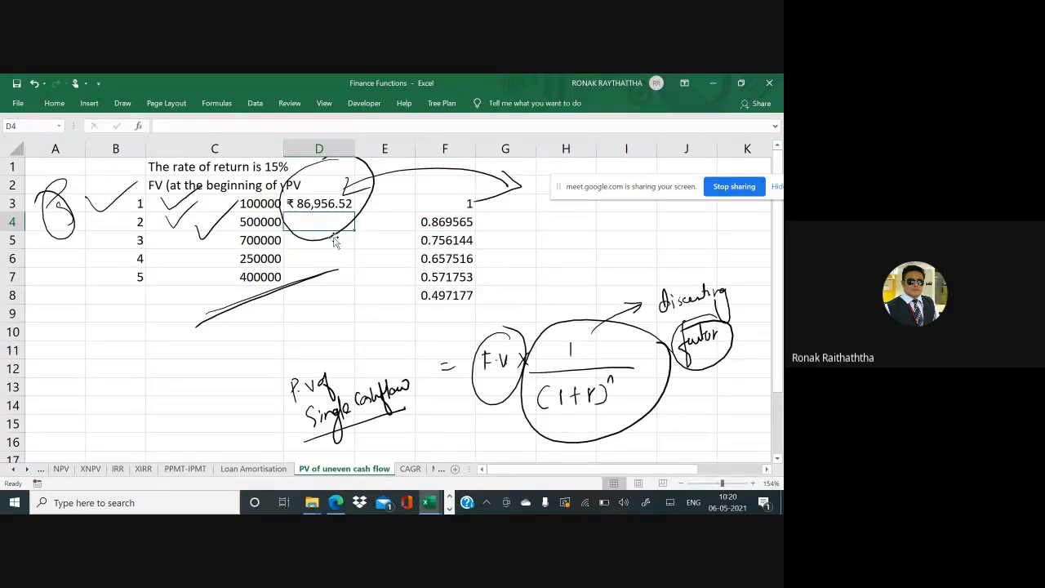
{"action": "left_click", "coordinate": [331, 237]}
{"action": "key", "text": "Delete"}
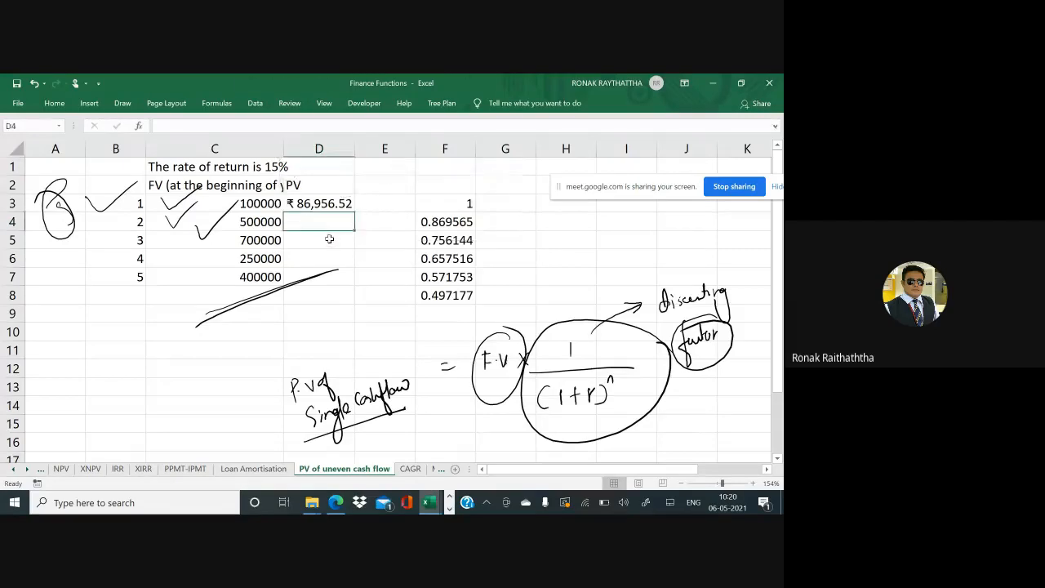
Step: Enter =PV(15%,1,0,-C4) in D4 to calculate the present value of the year 2 cash flow
{"action": "type", "text": "="}
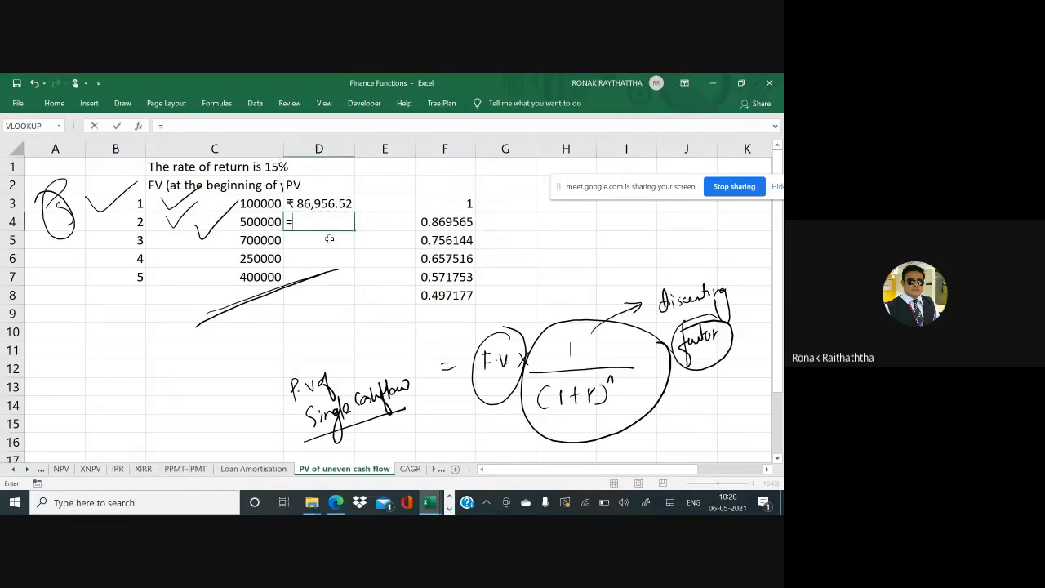
{"action": "type", "text": "pv("}
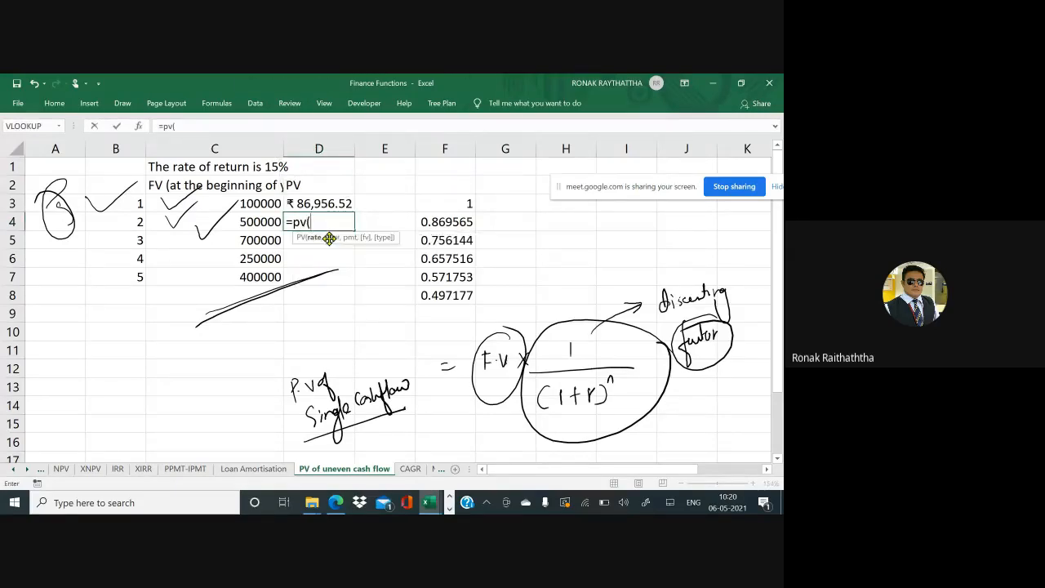
{"action": "type", "text": "15%,"}
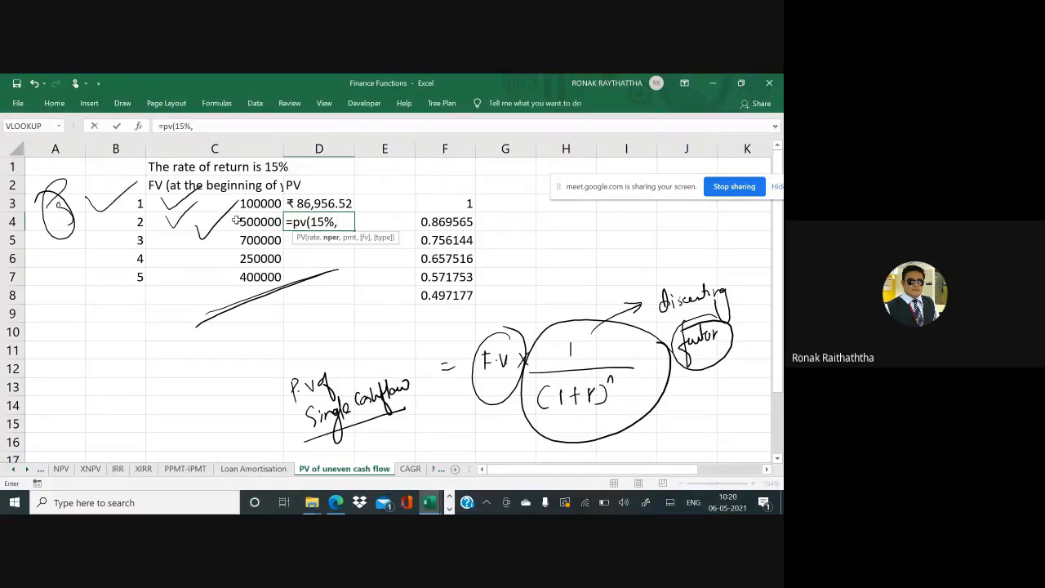
{"action": "type", "text": "1,0,"}
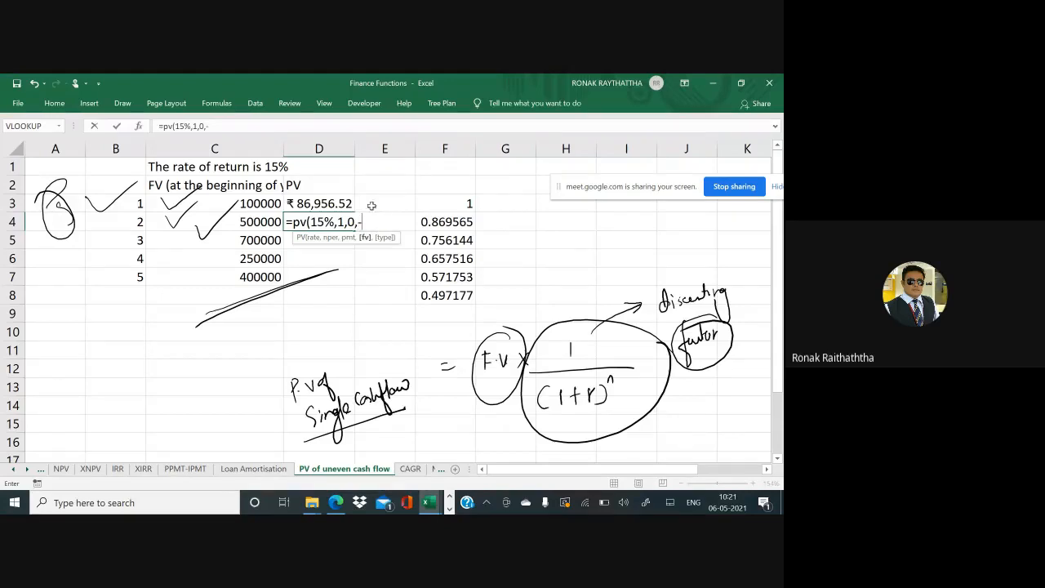
{"action": "type", "text": "-"}
{"action": "left_click", "coordinate": [240, 225]}
{"action": "type", "text": ","}
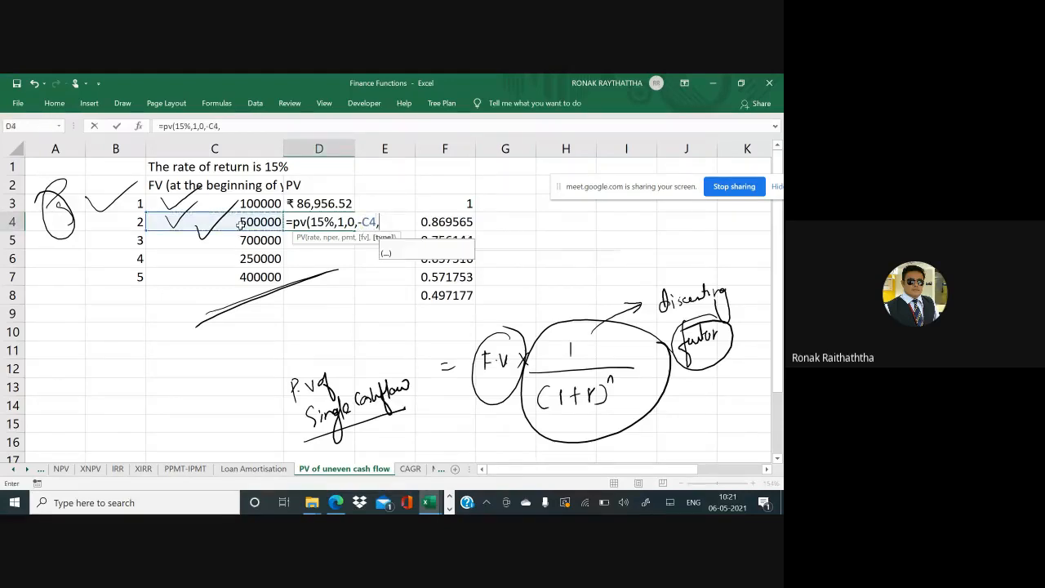
{"action": "key", "text": "BackSpace"}
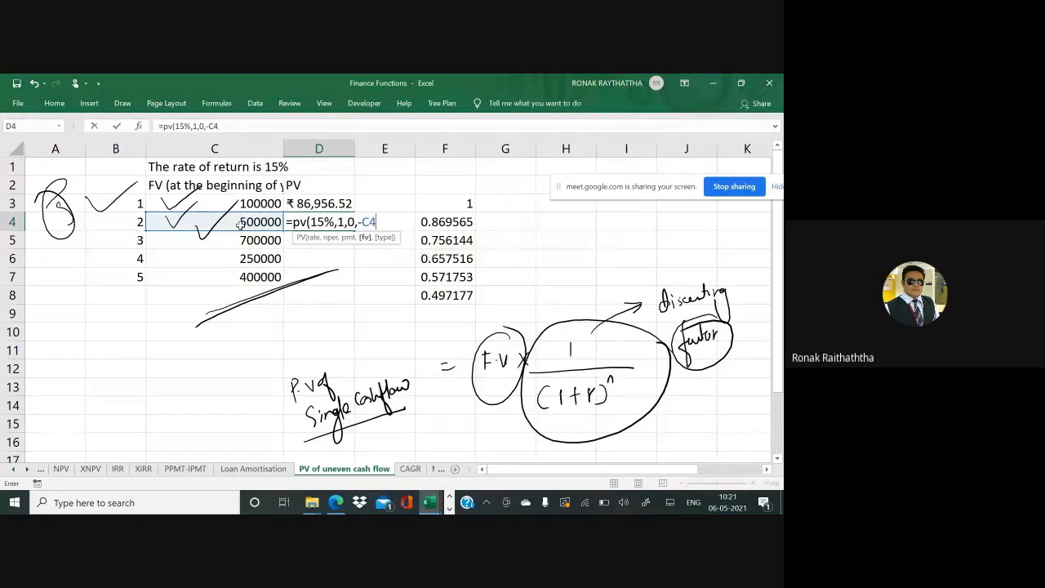
{"action": "type", "text": ")"}
{"action": "key", "text": "Return"}
{"action": "key", "text": "Up"}
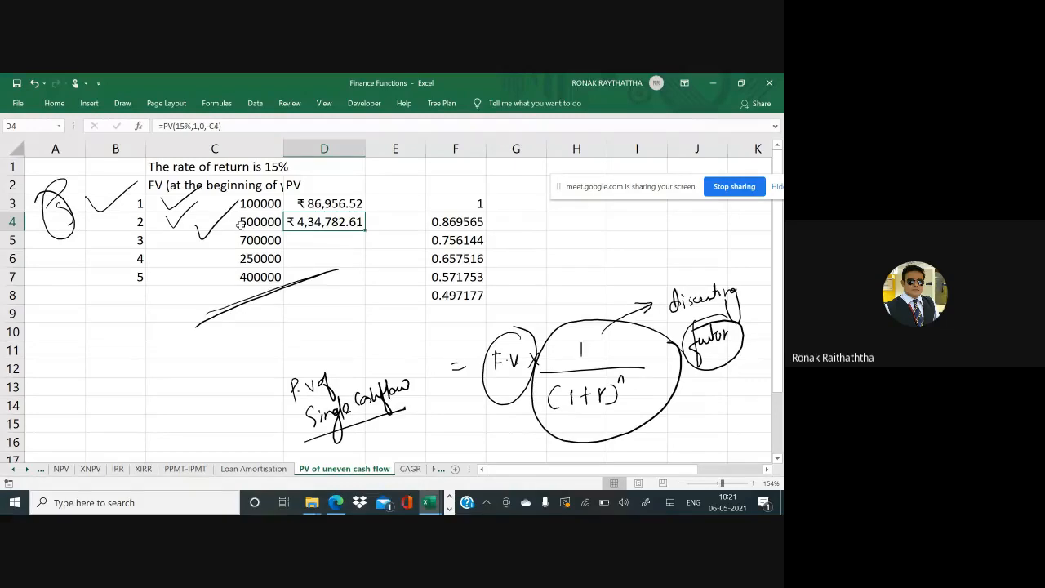
Step: Enter =C4*F4 in G4 to compute the year 2 present value using the discount factor
{"action": "key", "text": "Right"}
{"action": "key", "text": "Right"}
{"action": "key", "text": "Right"}
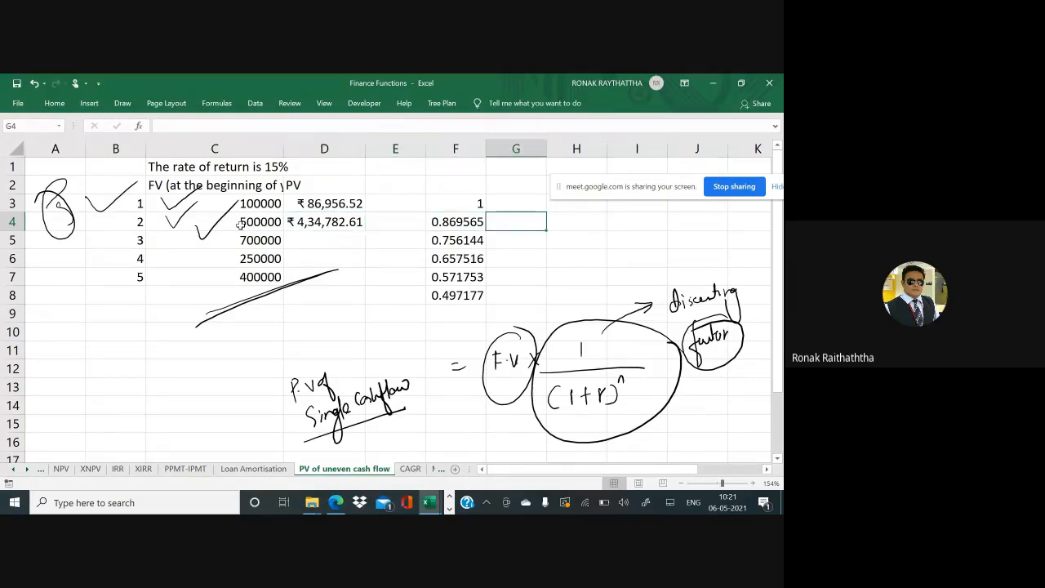
{"action": "type", "text": "="}
{"action": "left_click", "coordinate": [240, 225]}
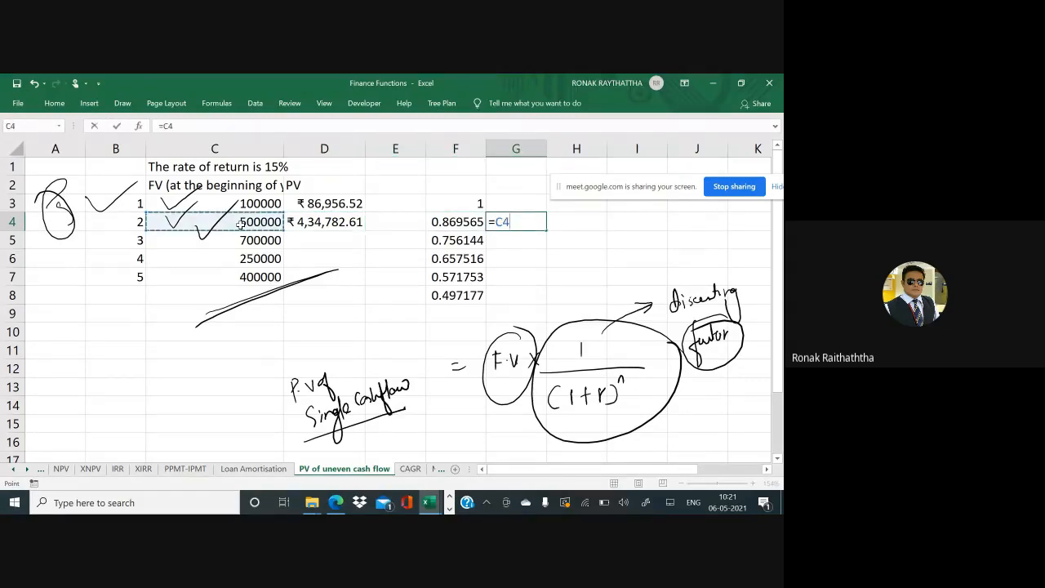
{"action": "type", "text": "*"}
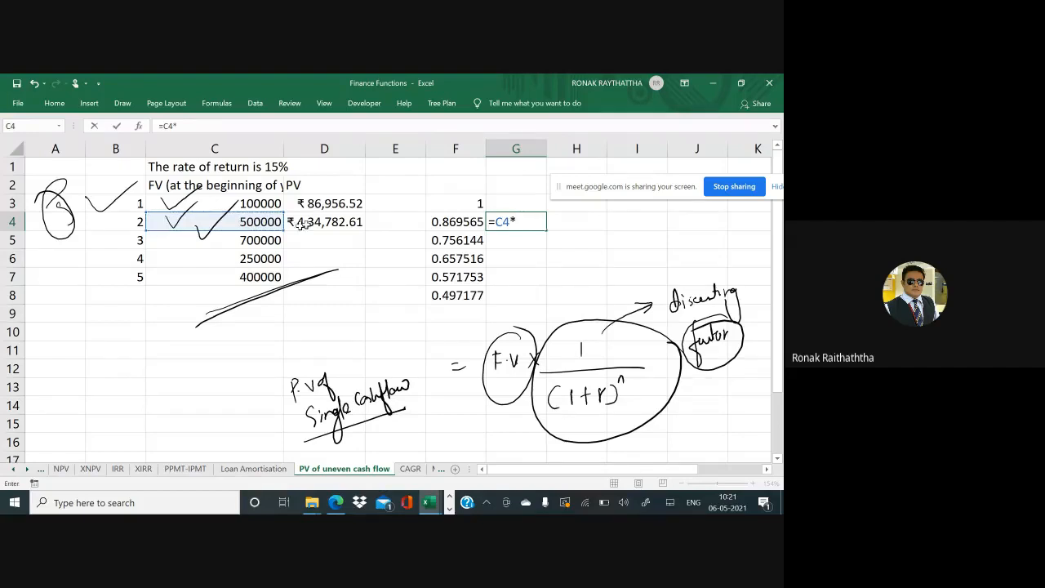
{"action": "left_click", "coordinate": [450, 222]}
{"action": "key", "text": "ctrl+Return"}
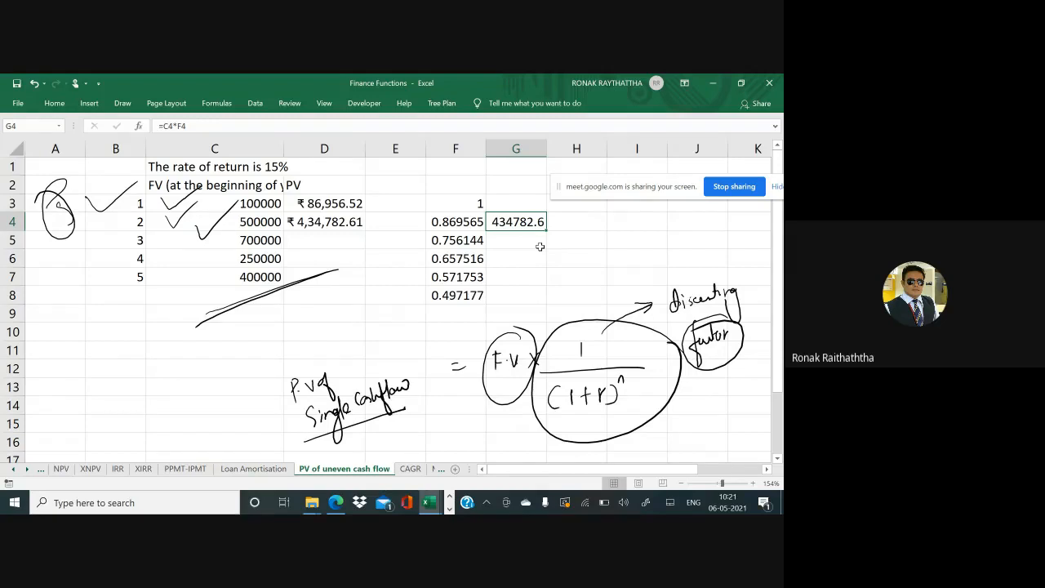
Step: Highlight "beginning" in the C2 heading, and replace the year 1 present value formula in D3 with =C3
{"action": "double_click", "coordinate": [199, 185]}
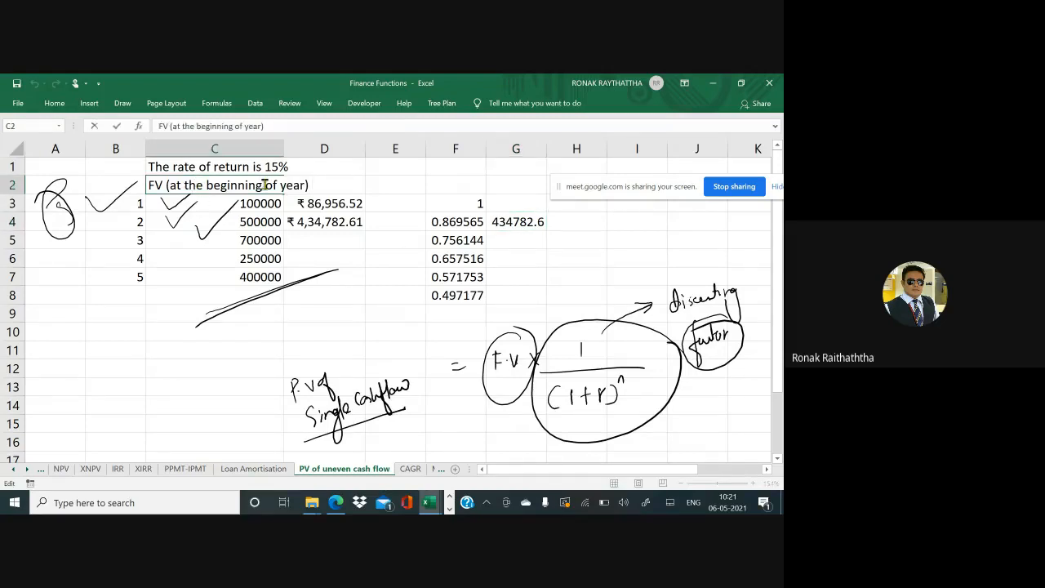
{"action": "left_click_drag", "start_coordinate": [264, 185], "coordinate": [207, 184]}
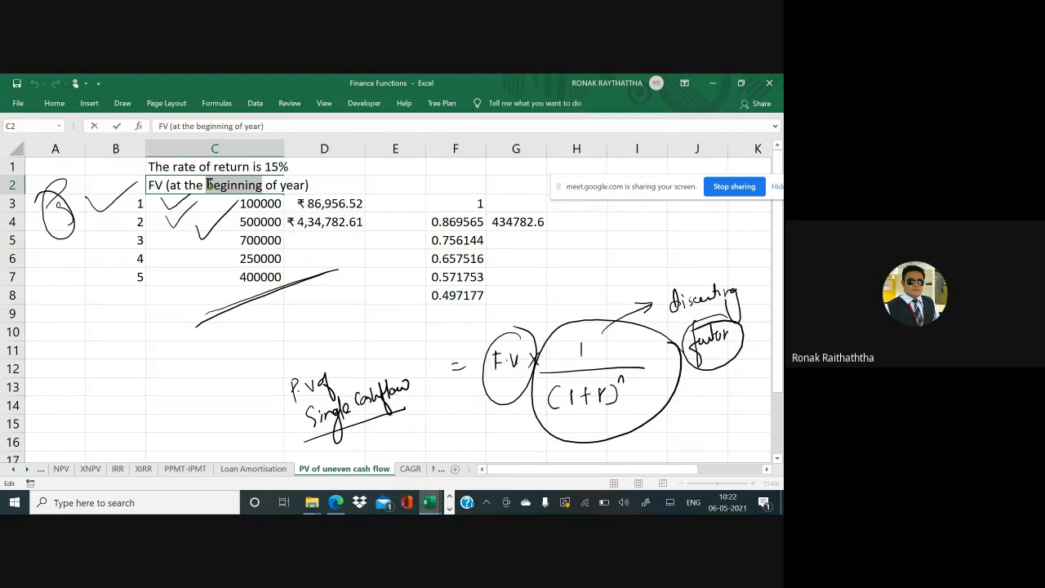
{"action": "left_click", "coordinate": [318, 205]}
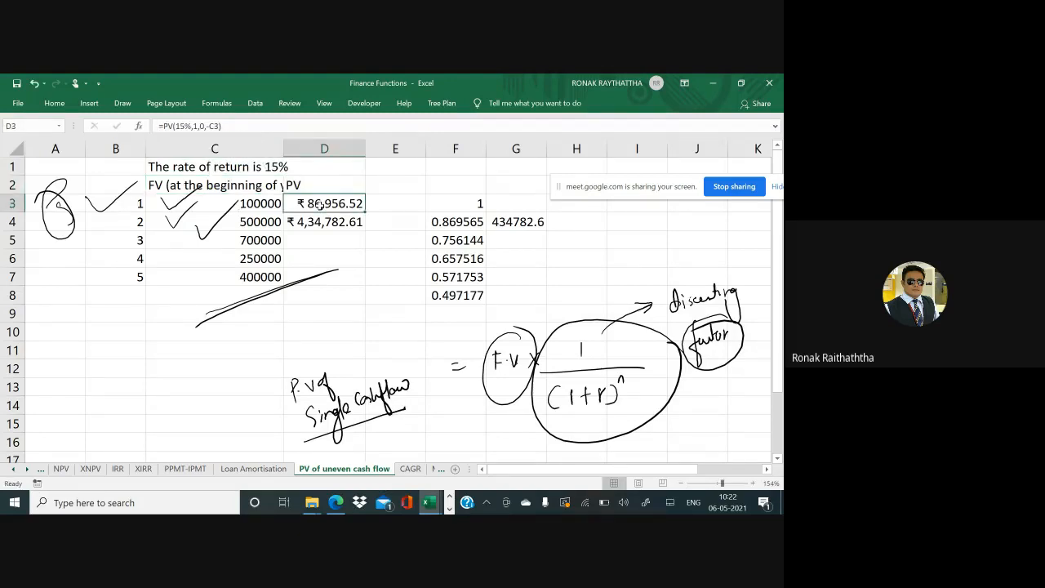
{"action": "type", "text": "="}
{"action": "left_click", "coordinate": [244, 205]}
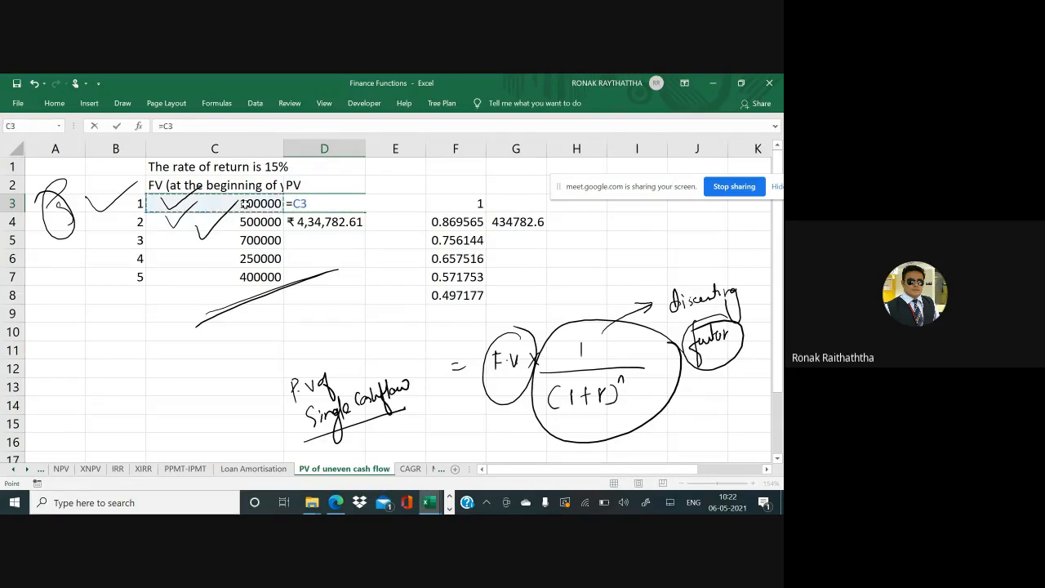
{"action": "key", "text": "Return"}
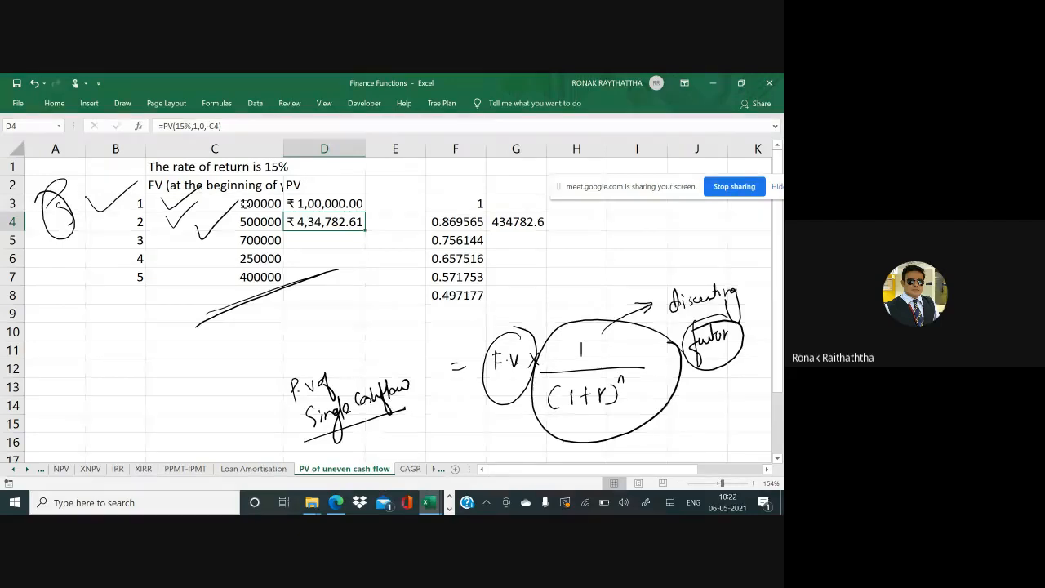
Step: Look through the Loan Amortisation, Task-Effect, Task-FV Schedule and Task-Rate sheets for the earlier exercises
{"action": "left_click", "coordinate": [453, 209]}
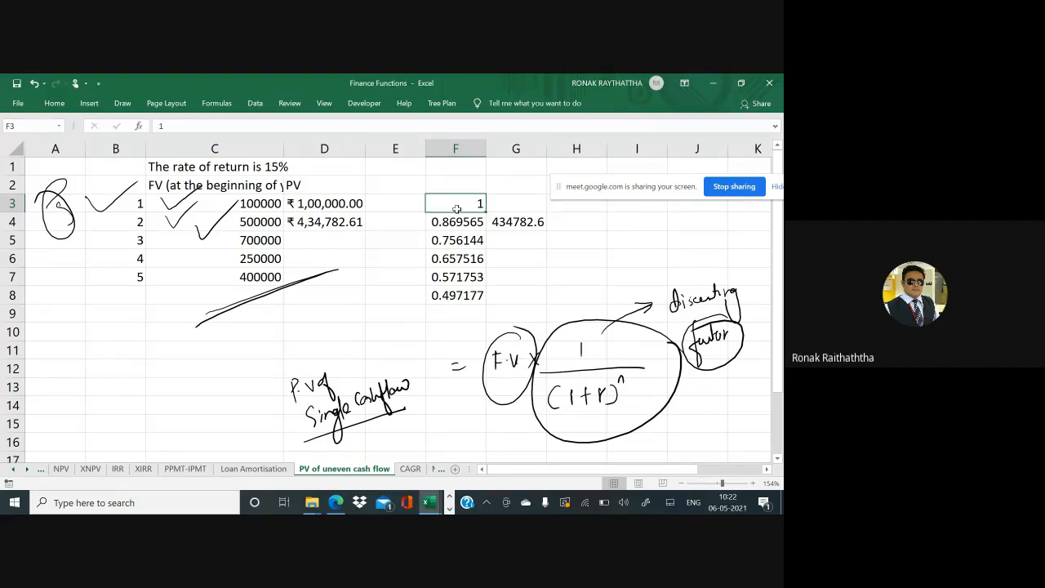
{"action": "scroll", "coordinate": [457, 209], "scroll_direction": "down", "scroll_amount": 3}
{"action": "scroll", "coordinate": [490, 233], "scroll_direction": "down", "scroll_amount": 2}
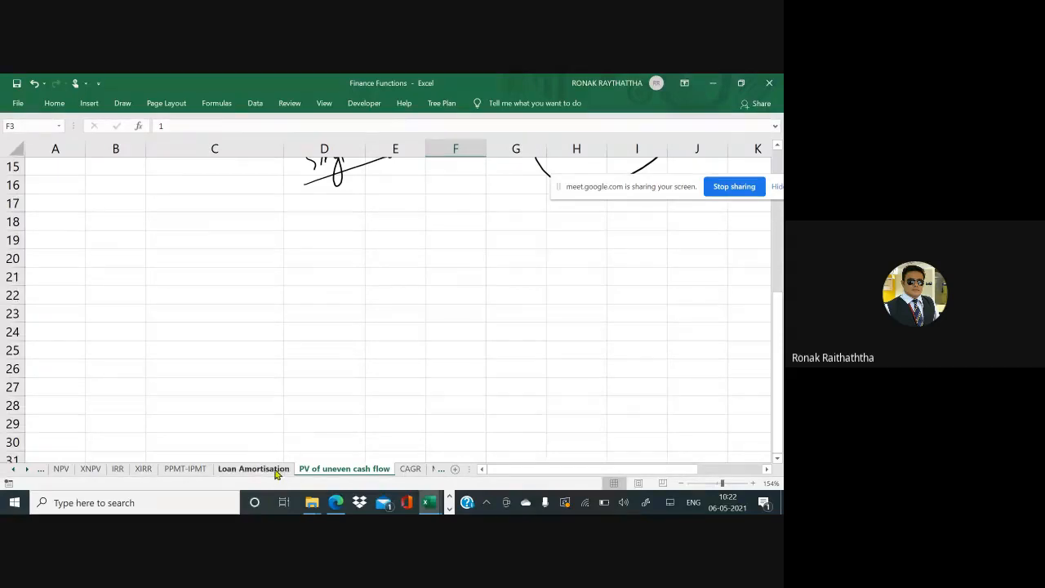
{"action": "left_click", "coordinate": [276, 471]}
{"action": "scroll", "coordinate": [183, 402], "scroll_direction": "down", "scroll_amount": 2}
{"action": "scroll", "coordinate": [183, 401], "scroll_direction": "down", "scroll_amount": 2}
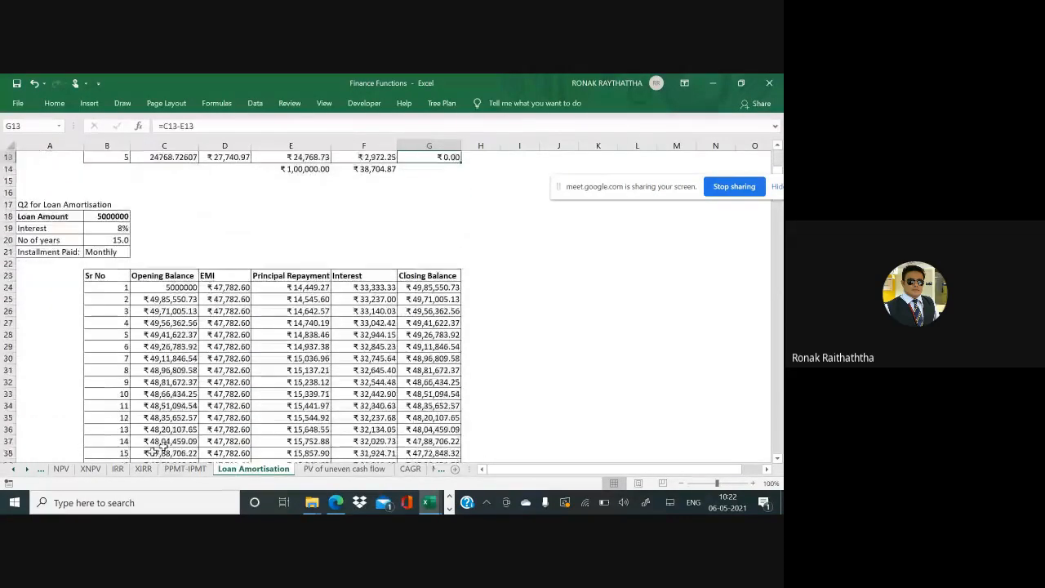
{"action": "left_click", "coordinate": [41, 470]}
{"action": "left_click", "coordinate": [54, 469]}
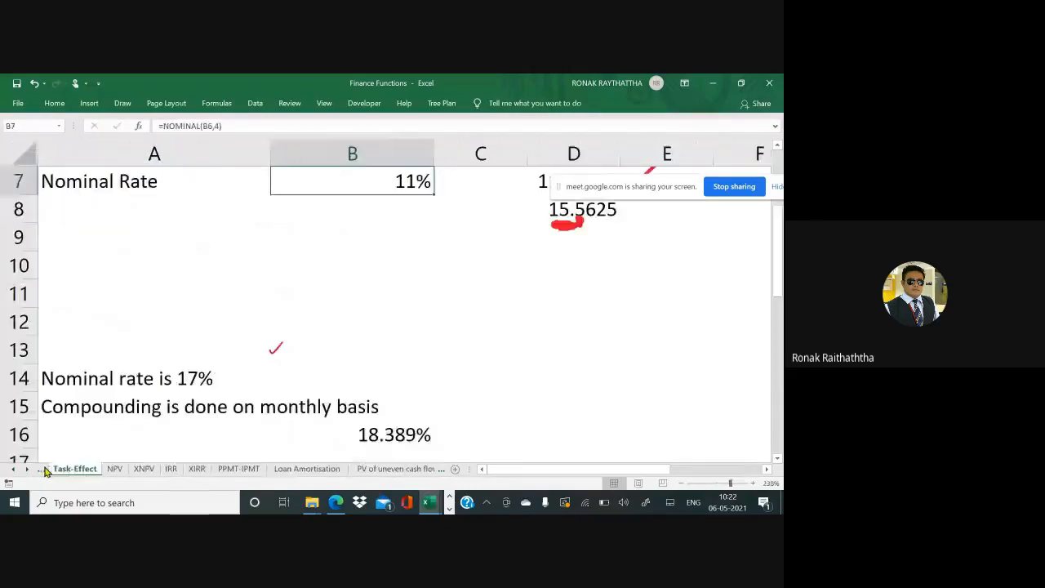
{"action": "scroll", "coordinate": [155, 376], "scroll_direction": "up", "scroll_amount": 2}
{"action": "scroll", "coordinate": [168, 364], "scroll_direction": "down", "scroll_amount": 3}
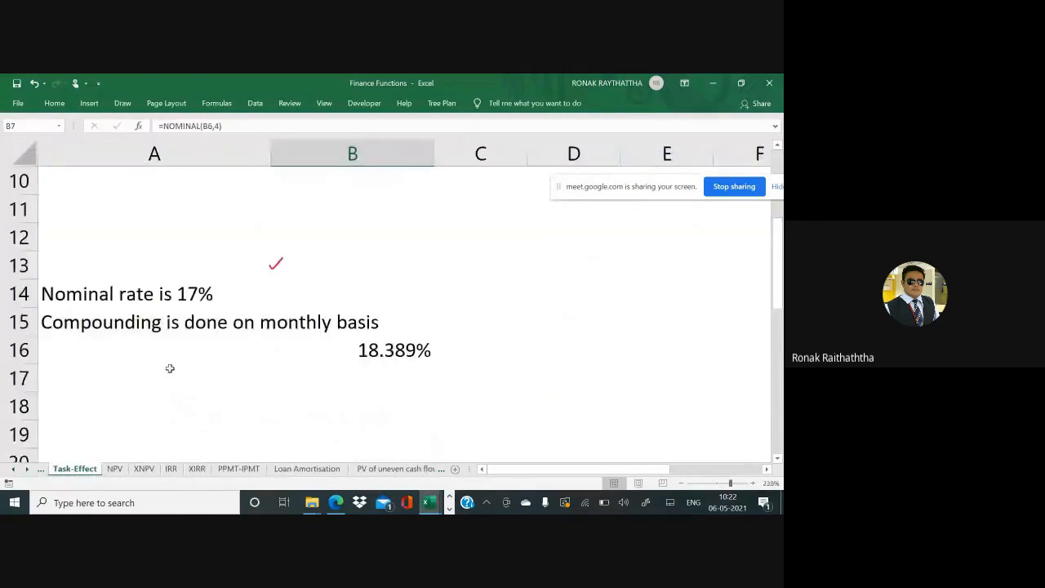
{"action": "left_click", "coordinate": [41, 470]}
{"action": "left_click", "coordinate": [75, 464]}
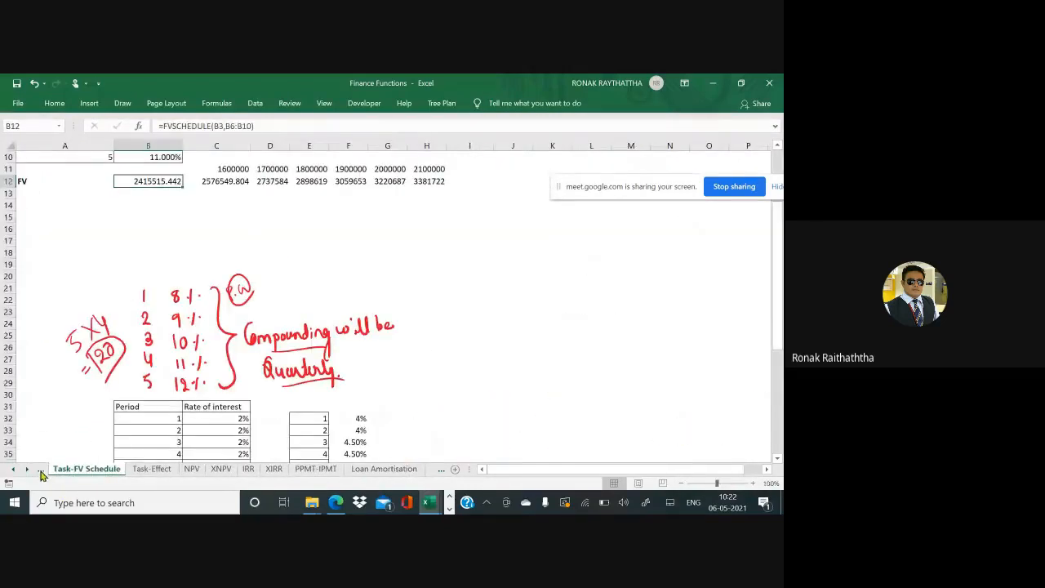
{"action": "left_click", "coordinate": [40, 471]}
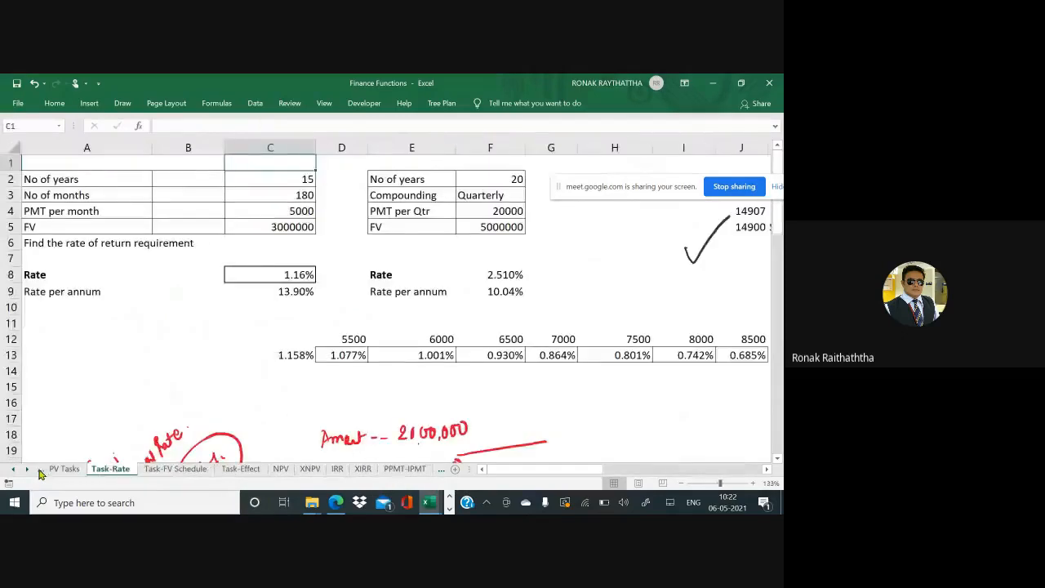
{"action": "left_click", "coordinate": [41, 471]}
Step: Examine the nominal and effective rate calculations on the Task-Effect sheet
{"action": "left_click", "coordinate": [237, 468]}
{"action": "scroll", "coordinate": [229, 369], "scroll_direction": "up", "scroll_amount": 1}
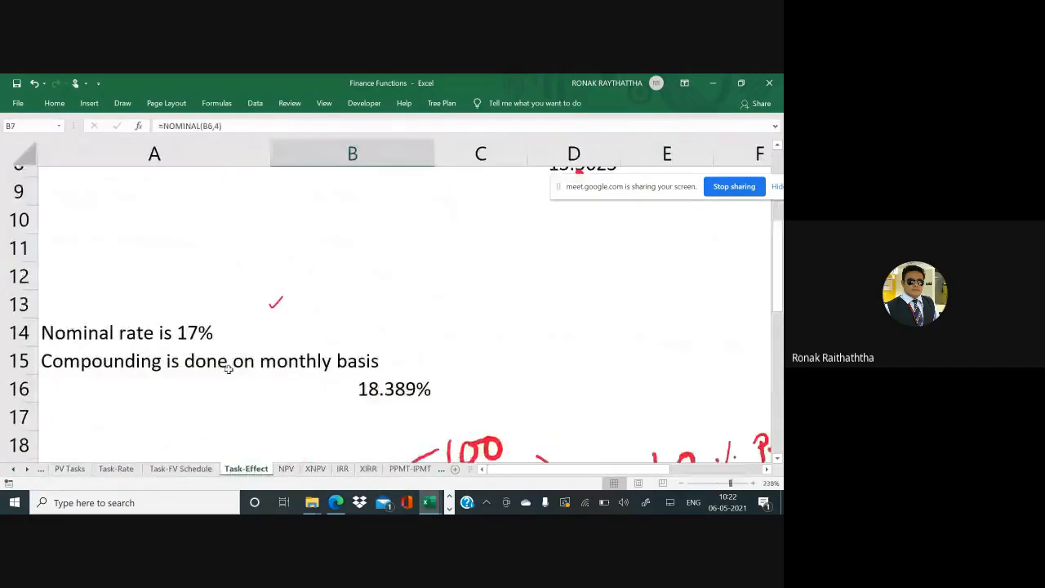
{"action": "scroll", "coordinate": [229, 368], "scroll_direction": "up", "scroll_amount": 3}
{"action": "left_click", "coordinate": [312, 288]}
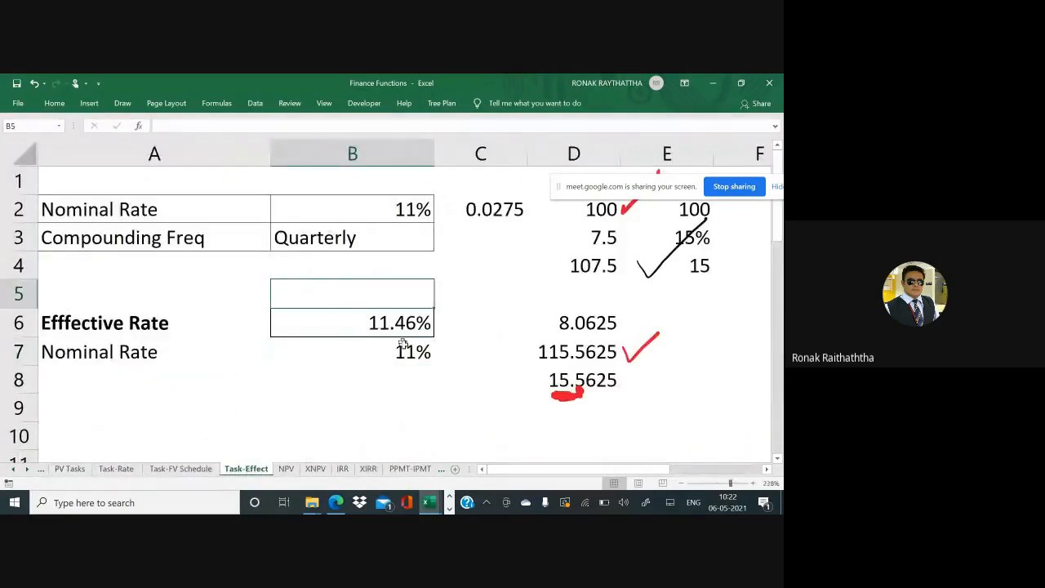
{"action": "scroll", "coordinate": [403, 345], "scroll_direction": "down", "scroll_amount": 2}
{"action": "scroll", "coordinate": [408, 343], "scroll_direction": "up", "scroll_amount": 1}
{"action": "scroll", "coordinate": [403, 346], "scroll_direction": "down", "scroll_amount": 5}
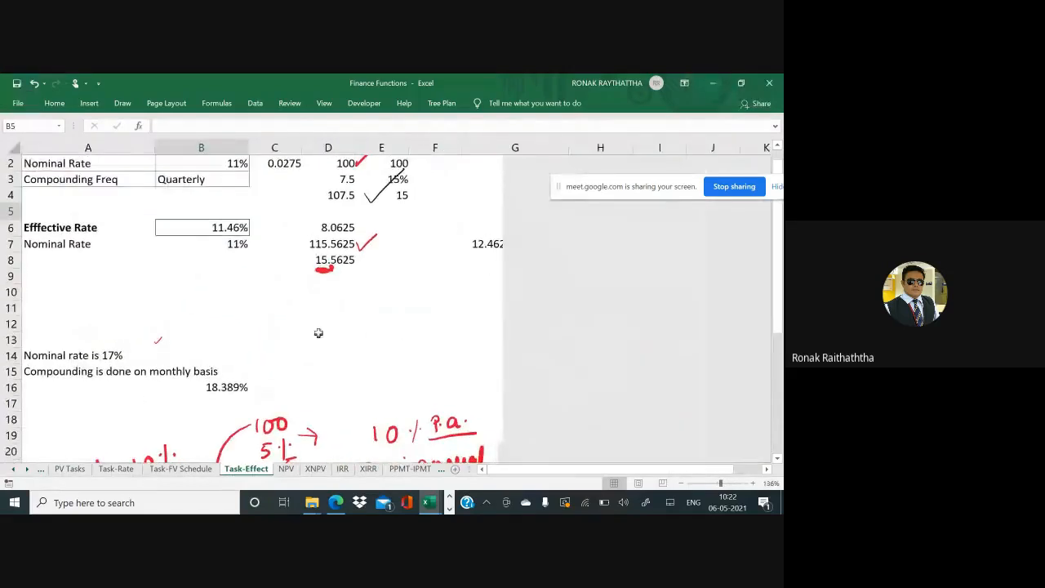
{"action": "left_click", "coordinate": [454, 308]}
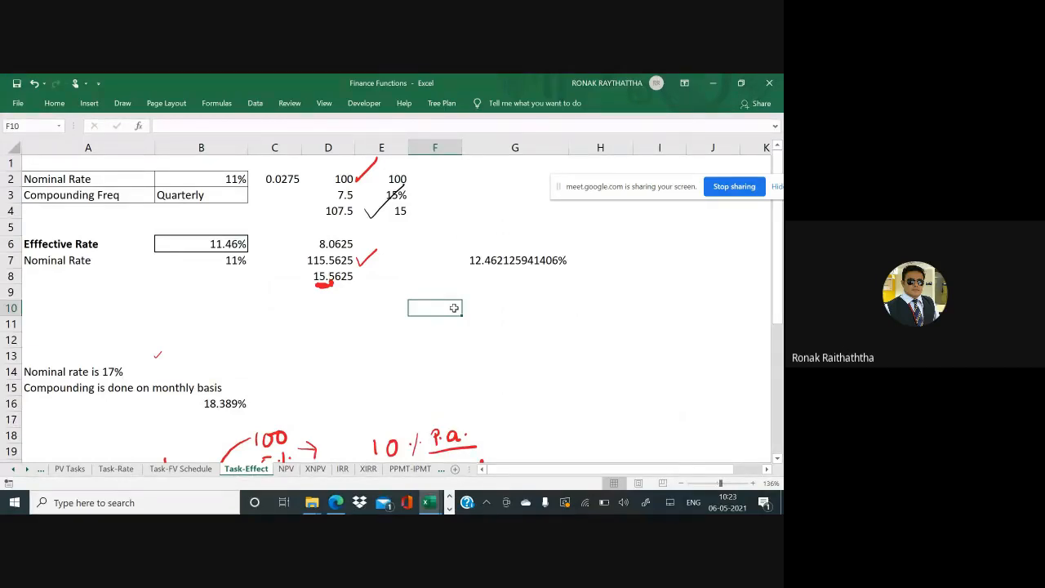
Step: Check the chat replies in Google Meet, and return to the PV of uneven cash flow sheet in Excel
{"action": "key", "text": "alt+Tab"}
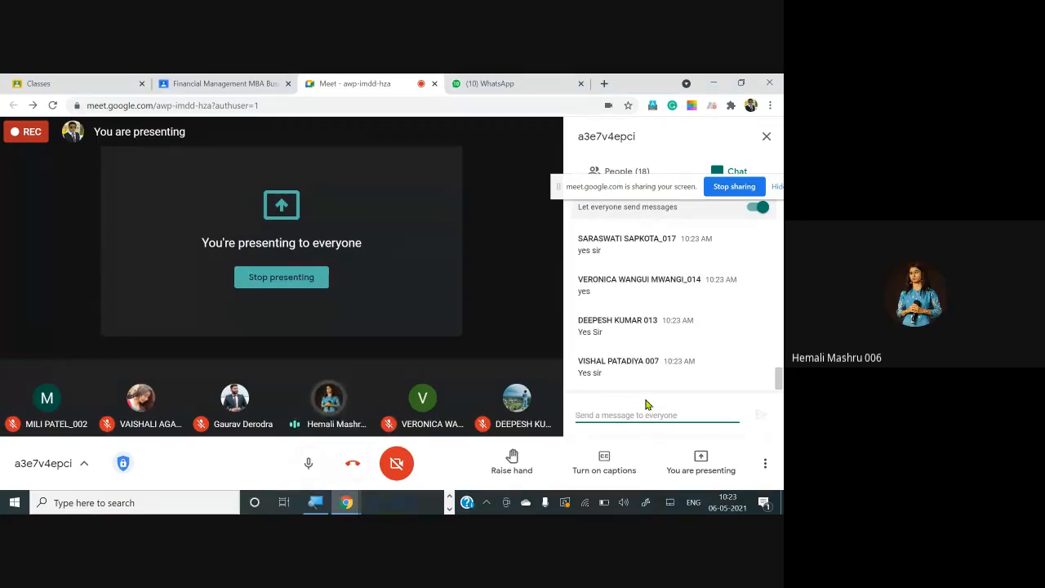
{"action": "key", "text": "alt+Tab"}
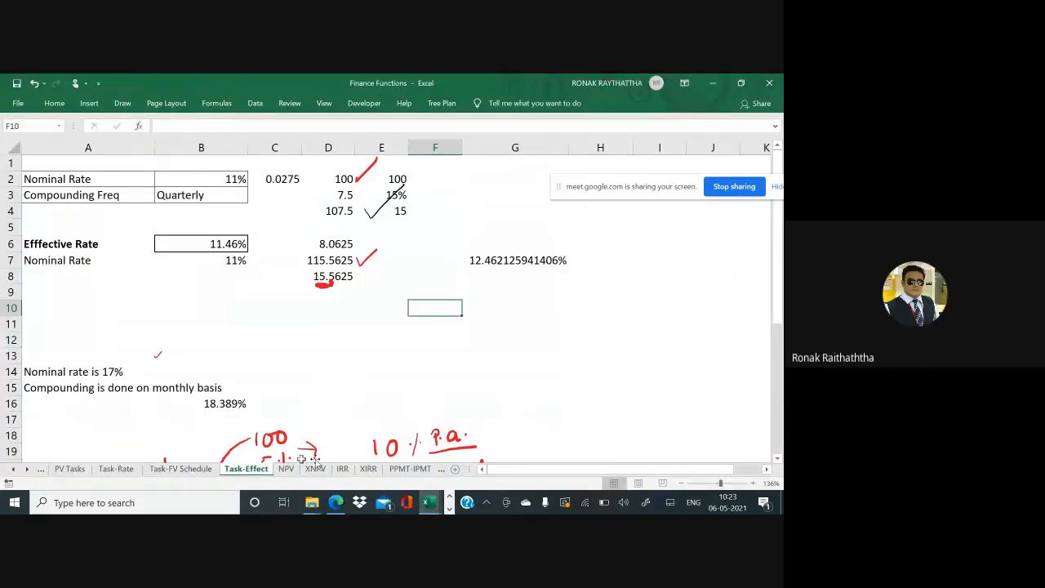
{"action": "left_click", "coordinate": [440, 469]}
{"action": "left_click", "coordinate": [359, 469]}
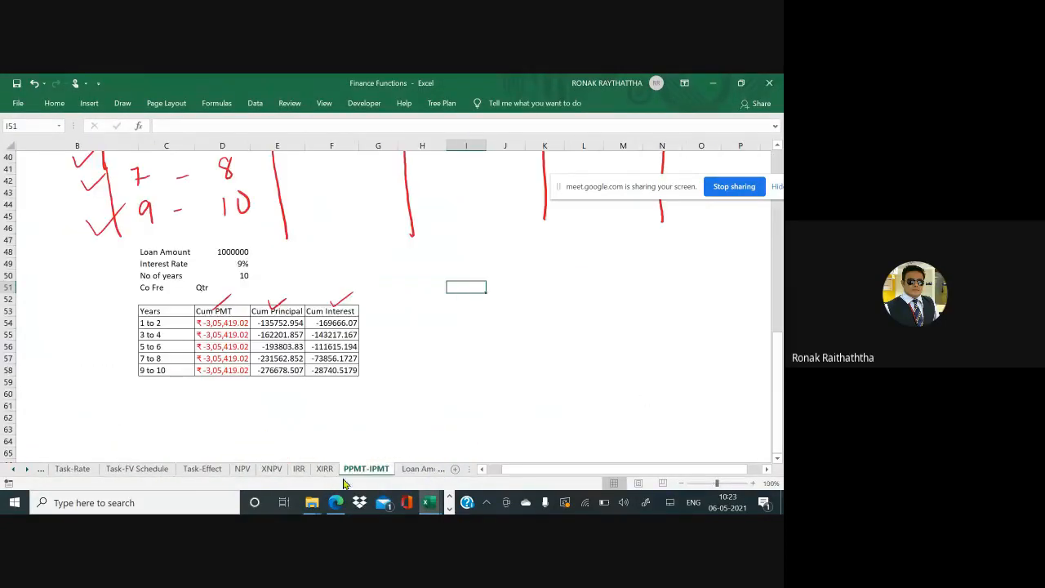
{"action": "left_click", "coordinate": [432, 470]}
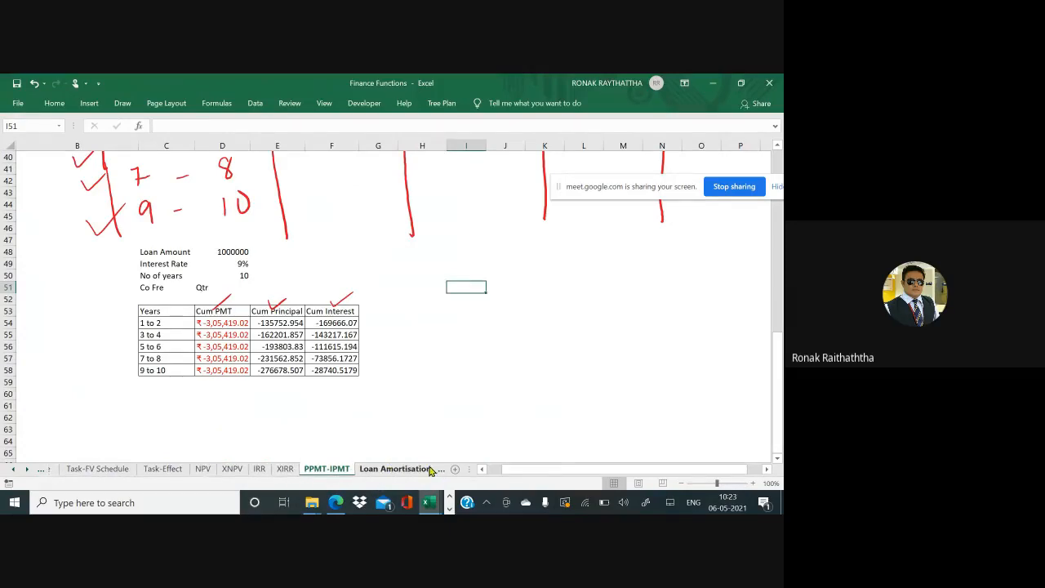
{"action": "left_click", "coordinate": [430, 471]}
{"action": "left_click", "coordinate": [380, 469]}
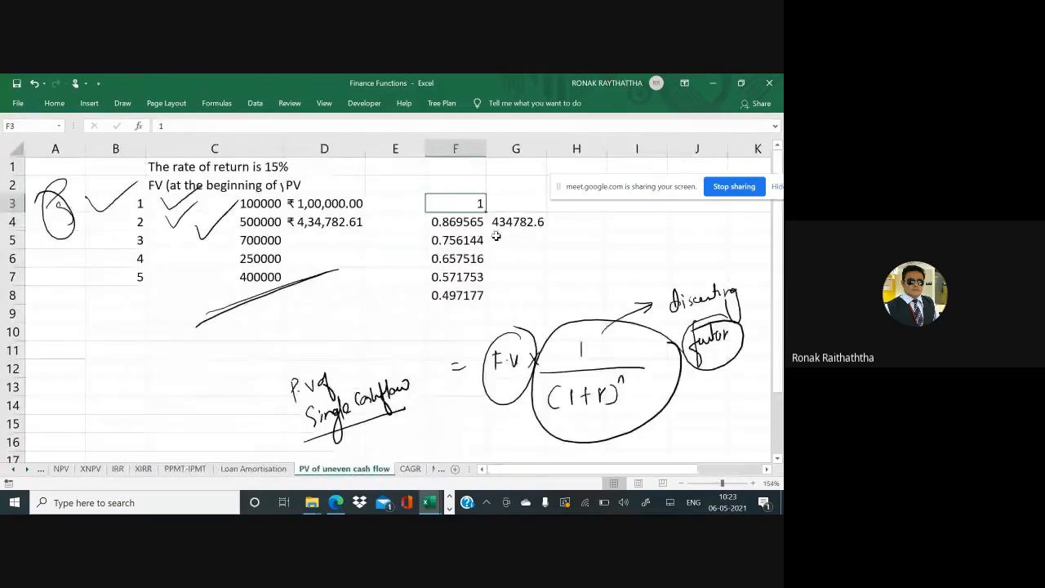
Step: Inspect the discount factor formula in F4, and widen column C to fit the full "FV (at the beginning of year)" heading
{"action": "double_click", "coordinate": [459, 222]}
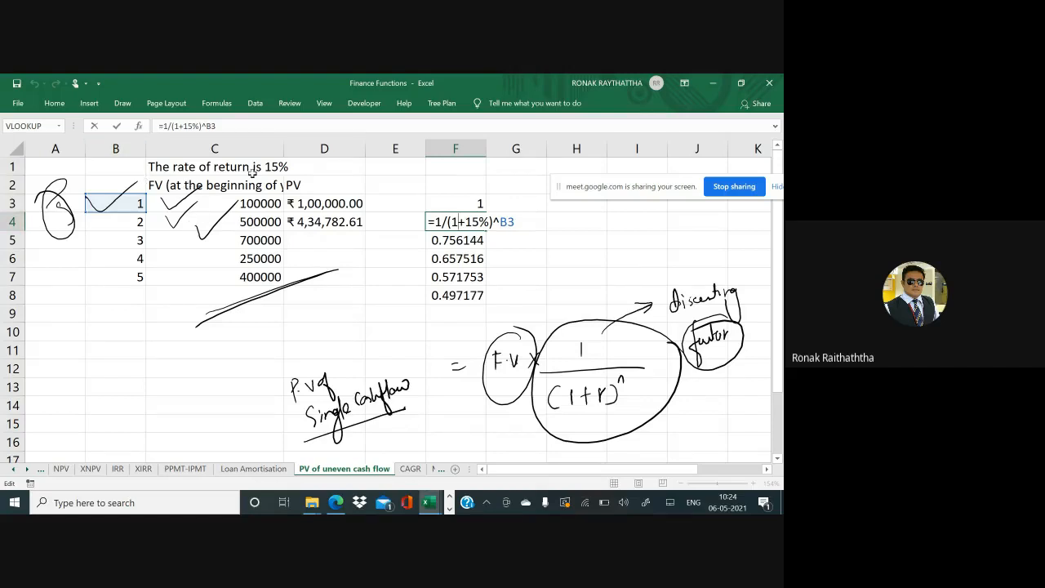
{"action": "left_click", "coordinate": [286, 147]}
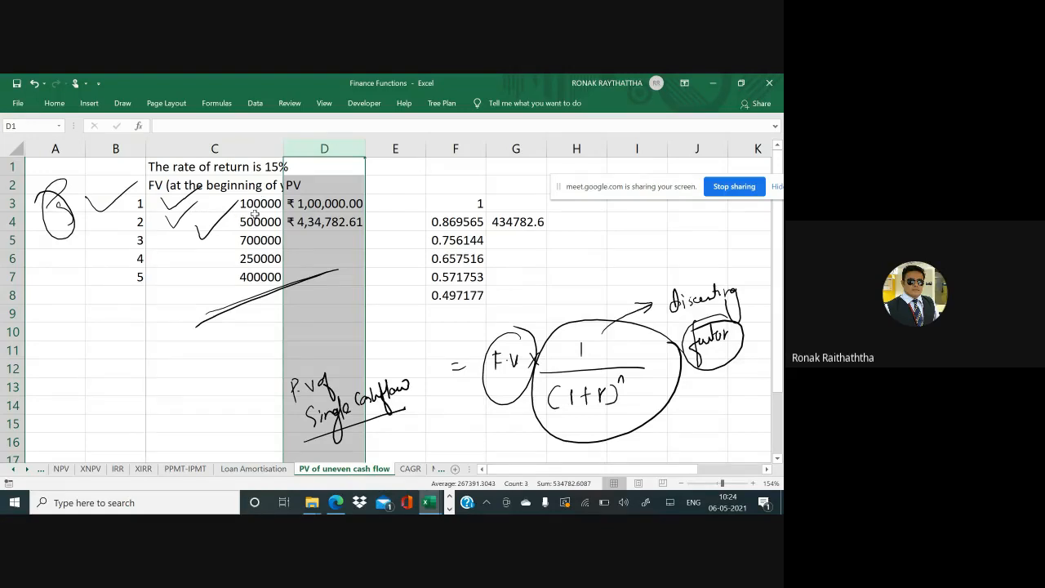
{"action": "left_click", "coordinate": [245, 186]}
{"action": "left_click_drag", "start_coordinate": [283, 148], "coordinate": [321, 147]}
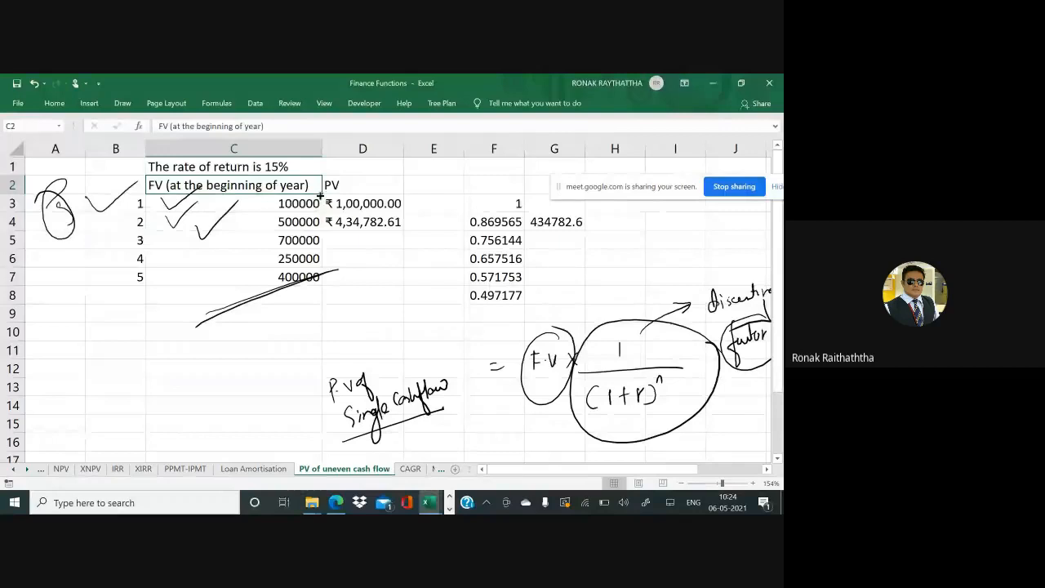
Step: Draw a pen timeline with end marks below the cash flow table, and write a circled "P.V." under its start
{"action": "scroll", "coordinate": [320, 195], "scroll_direction": "down", "scroll_amount": 2}
{"action": "scroll", "coordinate": [320, 194], "scroll_direction": "up", "scroll_amount": 1}
{"action": "left_click_drag", "start_coordinate": [86, 322], "coordinate": [86, 376]}
{"action": "left_click_drag", "start_coordinate": [82, 350], "coordinate": [302, 320]}
{"action": "left_click_drag", "start_coordinate": [305, 302], "coordinate": [309, 367]}
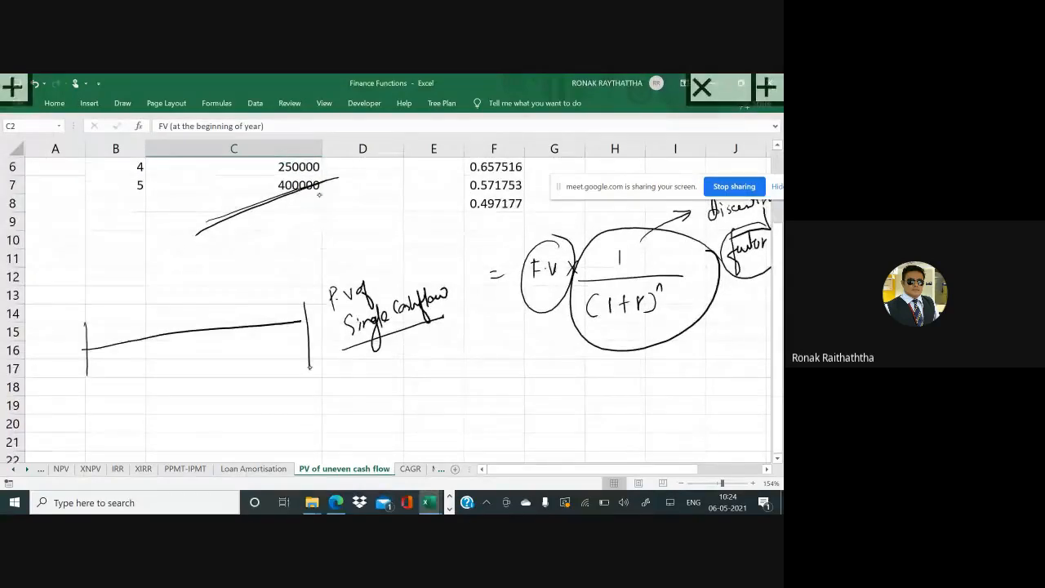
{"action": "mouse_move", "coordinate": [70, 394]}
{"action": "left_mouse_down"}
{"action": "mouse_move", "coordinate": [80, 413]}
{"action": "mouse_move", "coordinate": [75, 390]}
{"action": "mouse_move", "coordinate": [95, 384]}
{"action": "mouse_move", "coordinate": [51, 393]}
{"action": "left_mouse_up"}
{"action": "left_click", "coordinate": [84, 395]}
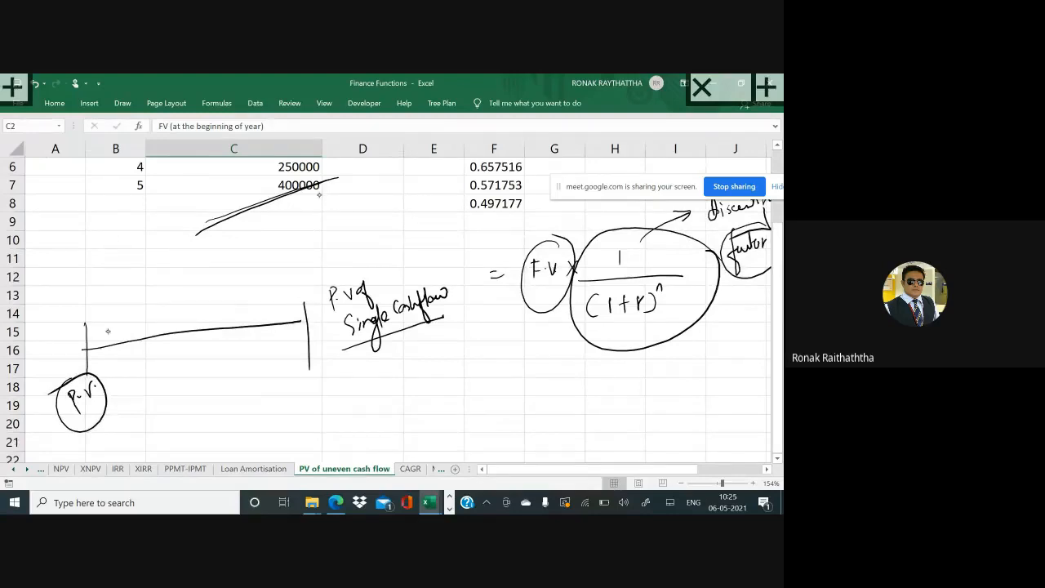
Step: Divide the timeline into five periods with four vertical pen marks, adding dots at the period ends and dashes between them
{"action": "left_click_drag", "start_coordinate": [116, 325], "coordinate": [117, 373]}
{"action": "left_click_drag", "start_coordinate": [160, 321], "coordinate": [160, 367]}
{"action": "left_click_drag", "start_coordinate": [211, 318], "coordinate": [211, 360]}
{"action": "left_click_drag", "start_coordinate": [262, 311], "coordinate": [263, 369]}
{"action": "mouse_move", "coordinate": [112, 367]}
{"action": "left_mouse_down"}
{"action": "mouse_move", "coordinate": [93, 369]}
{"action": "mouse_move", "coordinate": [115, 377]}
{"action": "mouse_move", "coordinate": [145, 354]}
{"action": "mouse_move", "coordinate": [161, 369]}
{"action": "mouse_move", "coordinate": [207, 341]}
{"action": "mouse_move", "coordinate": [211, 365]}
{"action": "left_mouse_up"}
{"action": "mouse_move", "coordinate": [224, 348]}
{"action": "left_mouse_down"}
{"action": "mouse_move", "coordinate": [254, 341]}
{"action": "mouse_move", "coordinate": [266, 364]}
{"action": "mouse_move", "coordinate": [302, 332]}
{"action": "mouse_move", "coordinate": [309, 363]}
{"action": "left_mouse_up"}
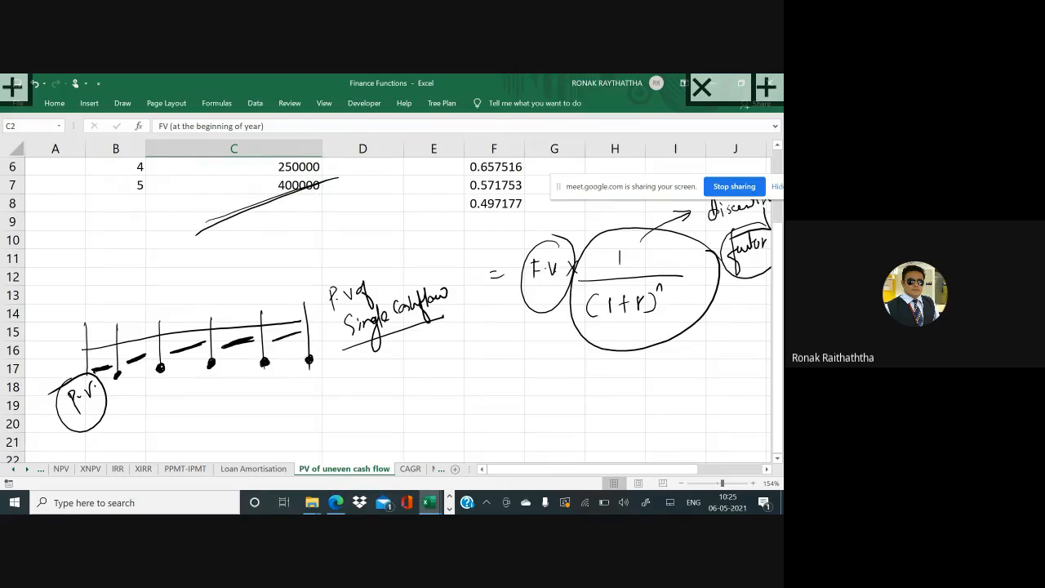
Step: Mark the timeline's start and first period end with thick red pen strokes, and underline the circled "P.V." in red
{"action": "scroll", "coordinate": [388, 310], "scroll_direction": "down", "scroll_amount": 1}
{"action": "scroll", "coordinate": [389, 310], "scroll_direction": "up", "scroll_amount": 6, "text": "ctrl"}
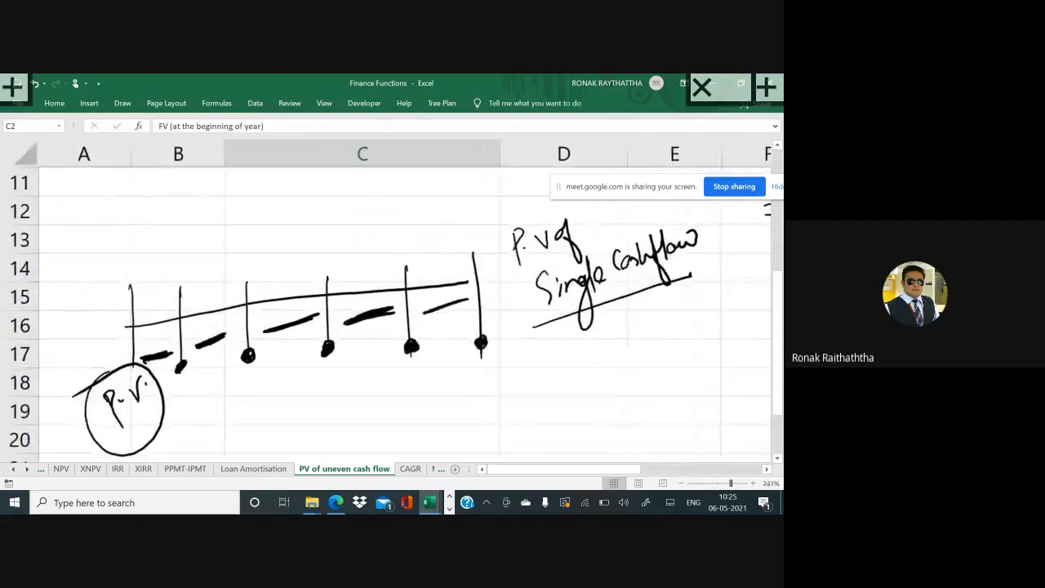
{"action": "left_click", "coordinate": [123, 103]}
{"action": "left_click", "coordinate": [145, 144]}
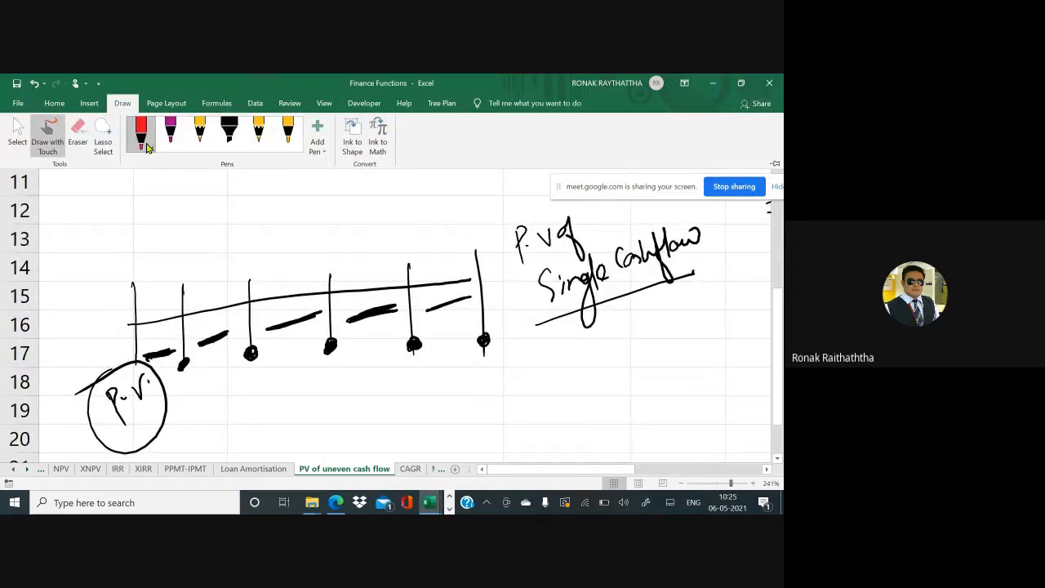
{"action": "mouse_move", "coordinate": [126, 269]}
{"action": "left_mouse_down"}
{"action": "mouse_move", "coordinate": [132, 366]}
{"action": "mouse_move", "coordinate": [128, 258]}
{"action": "mouse_move", "coordinate": [134, 383]}
{"action": "left_mouse_up"}
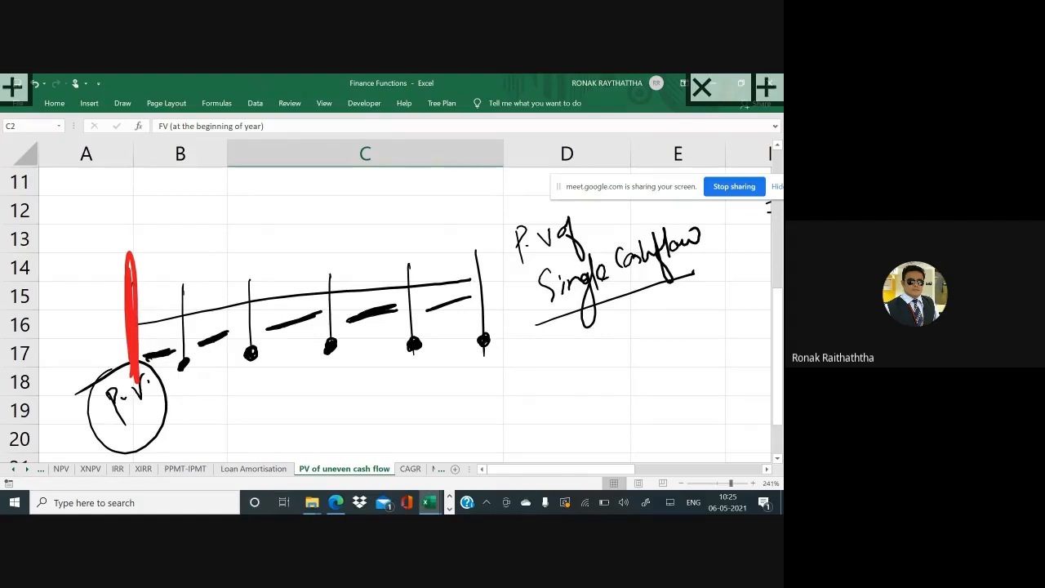
{"action": "left_click_drag", "start_coordinate": [125, 433], "coordinate": [144, 429]}
{"action": "mouse_move", "coordinate": [183, 246]}
{"action": "left_mouse_down"}
{"action": "mouse_move", "coordinate": [192, 405]}
{"action": "mouse_move", "coordinate": [179, 384]}
{"action": "mouse_move", "coordinate": [176, 230]}
{"action": "left_mouse_up"}
{"action": "mouse_move", "coordinate": [177, 416]}
{"action": "left_mouse_down"}
{"action": "mouse_move", "coordinate": [182, 315]}
{"action": "mouse_move", "coordinate": [191, 424]}
{"action": "left_mouse_up"}
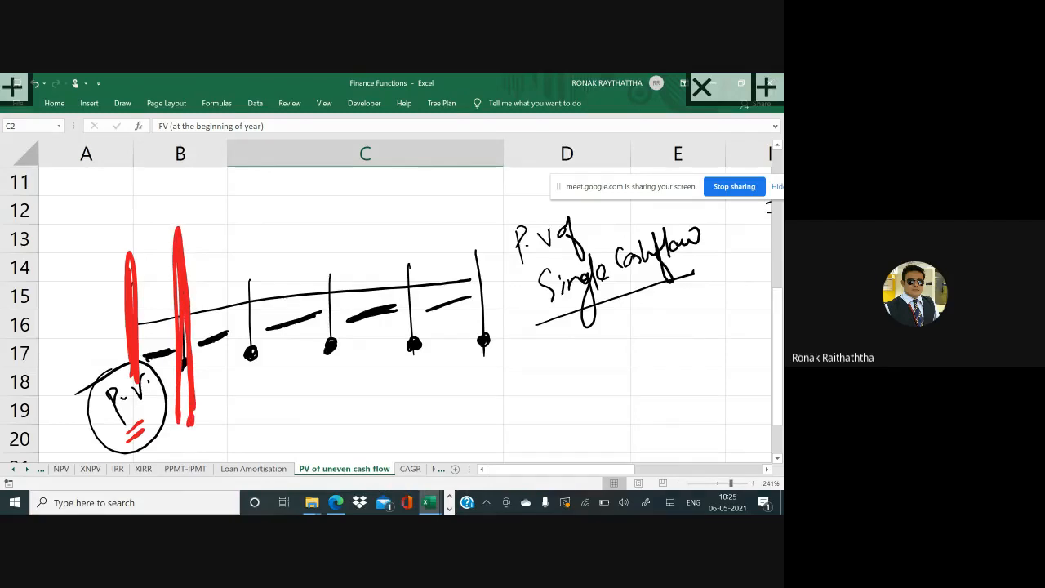
Step: Draw a red circled dash between the two thick red marks of the timeline, and select cell C13
{"action": "mouse_move", "coordinate": [151, 294]}
{"action": "left_mouse_down"}
{"action": "mouse_move", "coordinate": [169, 288]}
{"action": "mouse_move", "coordinate": [140, 284]}
{"action": "mouse_move", "coordinate": [148, 270]}
{"action": "left_mouse_up"}
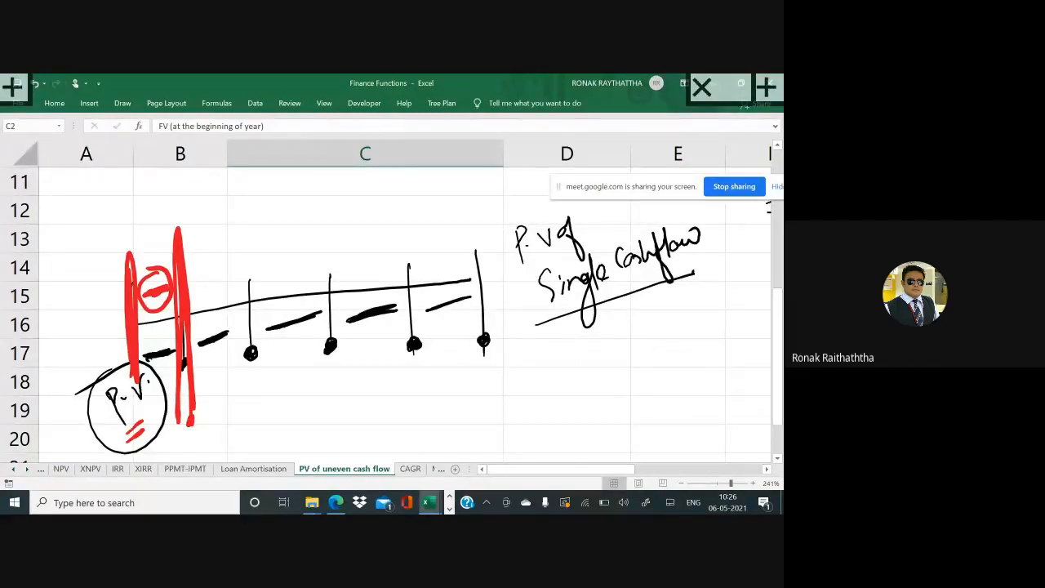
{"action": "left_click", "coordinate": [216, 264]}
{"action": "left_click", "coordinate": [265, 247]}
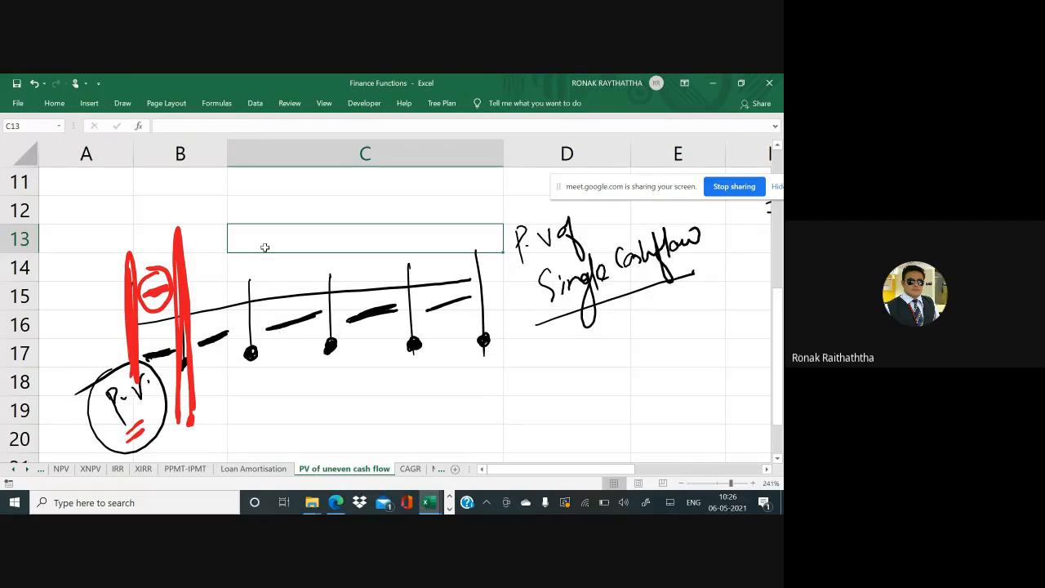
Step: Compare the hand-drawn timeline with the beginning-of-year cash flows and the discount factor formula notes on the sheet
{"action": "scroll", "coordinate": [266, 253], "scroll_direction": "down", "scroll_amount": 2}
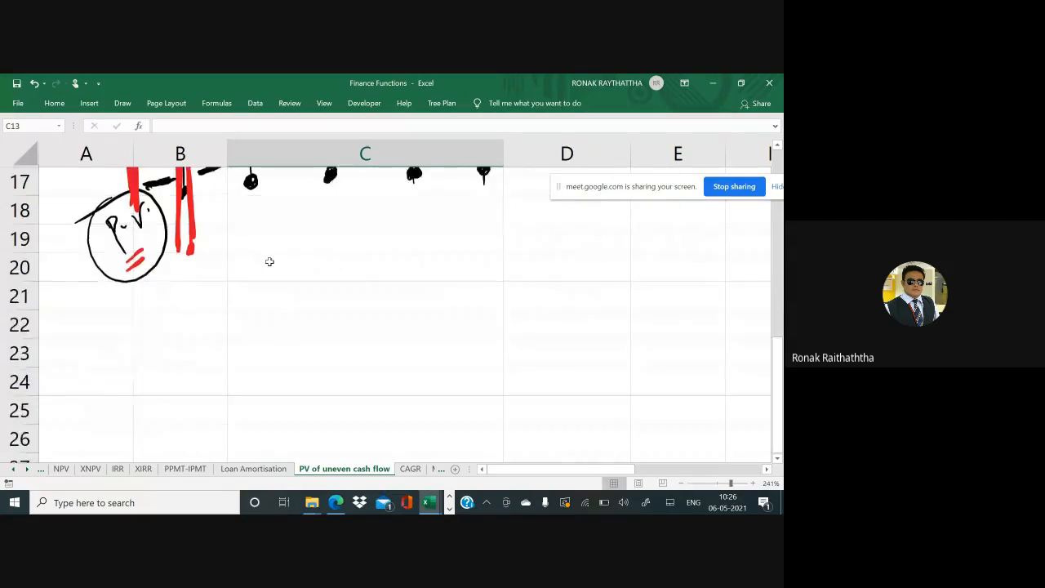
{"action": "scroll", "coordinate": [269, 261], "scroll_direction": "up", "scroll_amount": 5}
{"action": "scroll", "coordinate": [270, 261], "scroll_direction": "down", "scroll_amount": 1}
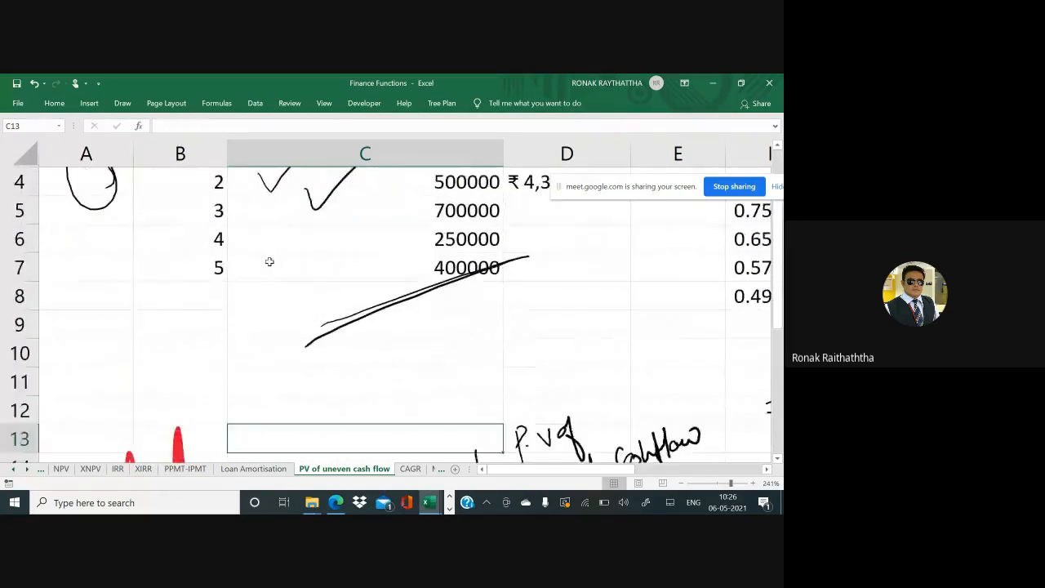
{"action": "scroll", "coordinate": [270, 261], "scroll_direction": "down", "scroll_amount": 5}
{"action": "scroll", "coordinate": [270, 263], "scroll_direction": "up", "scroll_amount": 3}
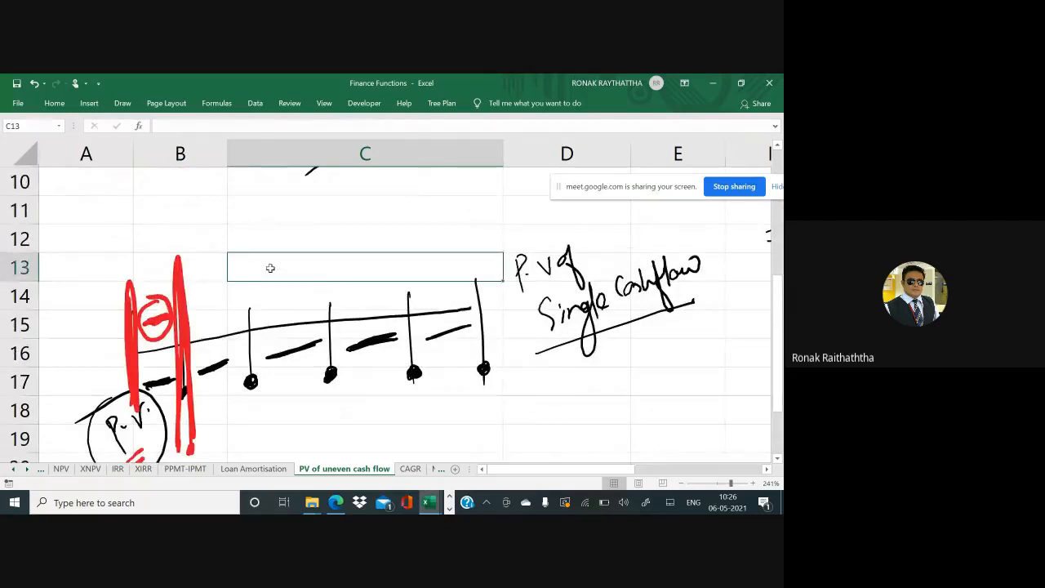
{"action": "scroll", "coordinate": [270, 268], "scroll_direction": "up", "scroll_amount": 3}
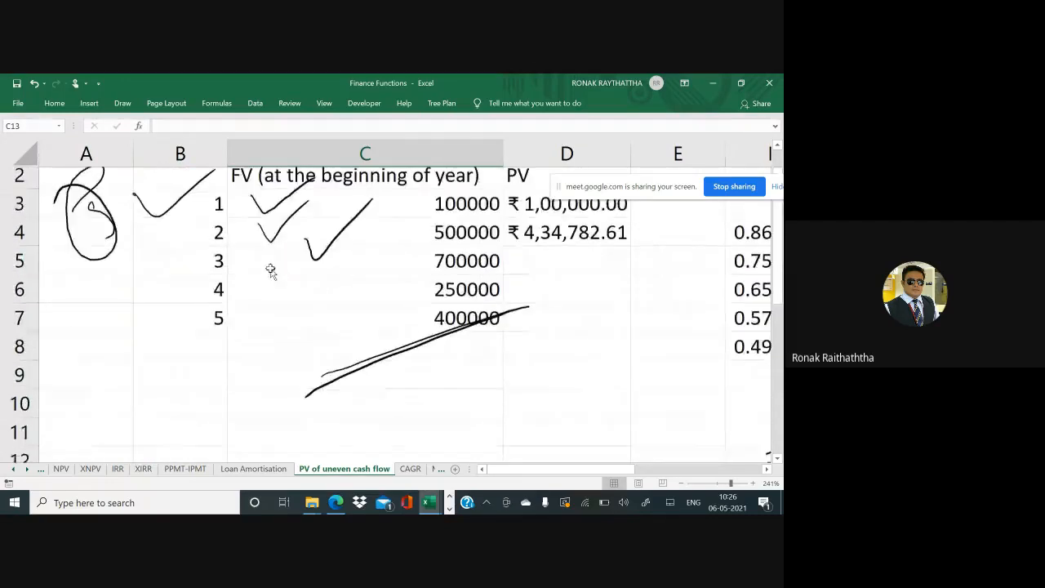
{"action": "scroll", "coordinate": [271, 269], "scroll_direction": "down", "scroll_amount": 3}
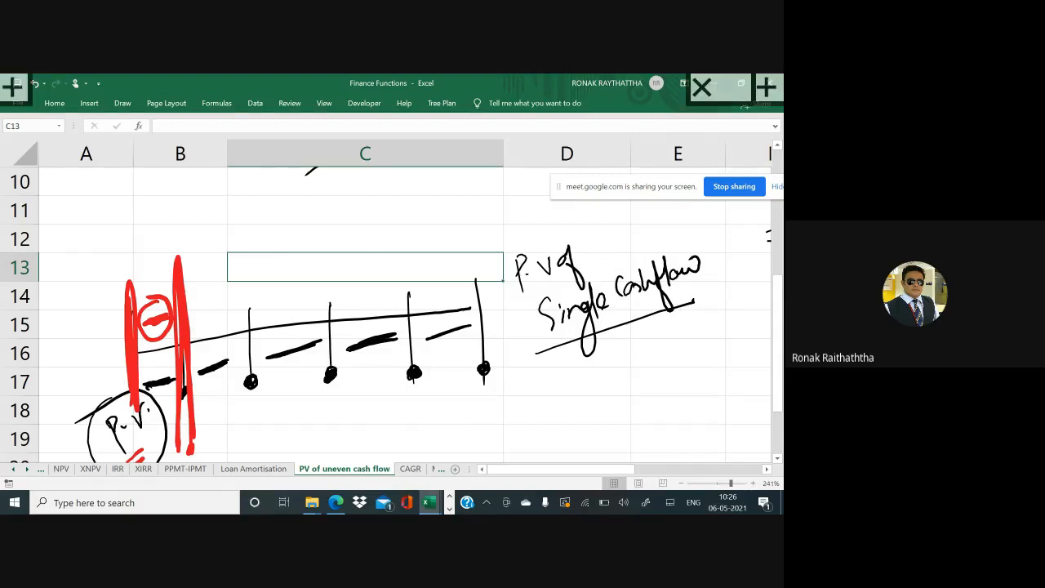
{"action": "scroll", "coordinate": [280, 257], "scroll_direction": "down", "scroll_amount": 6, "text": "ctrl"}
{"action": "scroll", "coordinate": [285, 264], "scroll_direction": "up", "scroll_amount": 6, "text": "ctrl"}
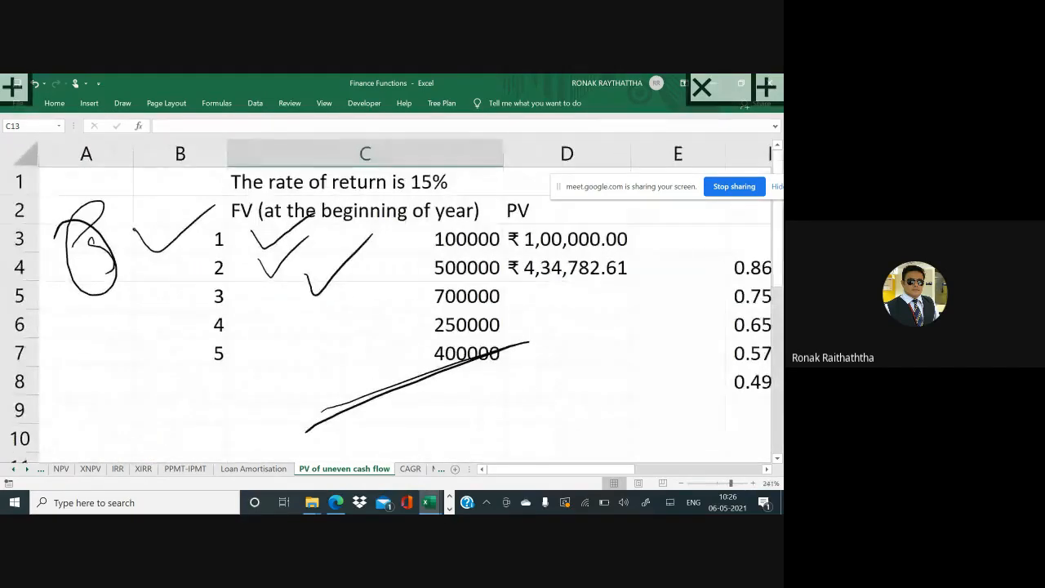
{"action": "scroll", "coordinate": [284, 263], "scroll_direction": "down", "scroll_amount": 6}
{"action": "scroll", "coordinate": [299, 294], "scroll_direction": "down", "scroll_amount": 8, "text": "ctrl"}
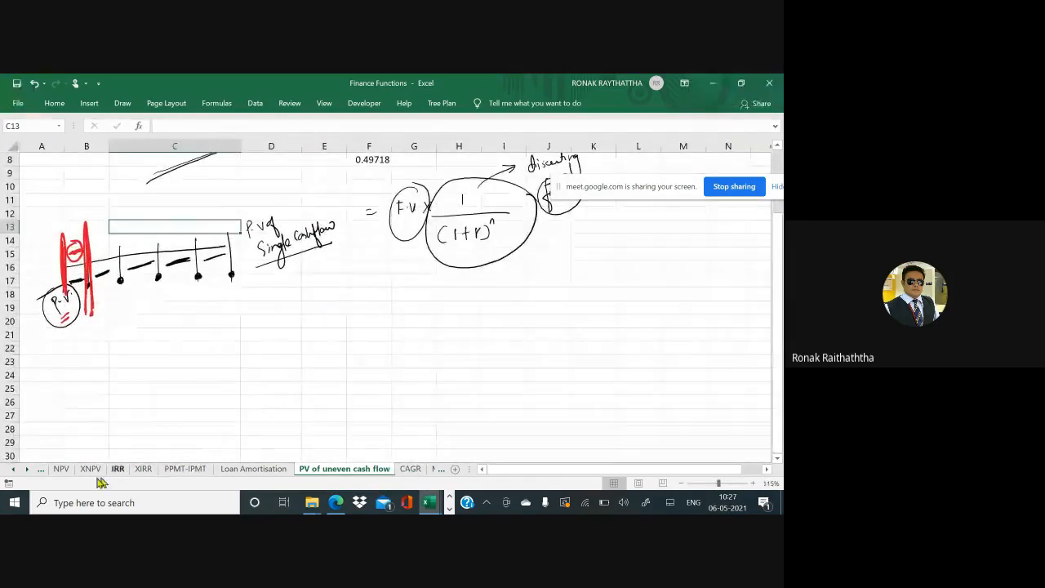
Step: Go to the Task-Effect sheet and enter 10% in cell I6, beside the existing effective rate example
{"action": "left_click", "coordinate": [41, 469]}
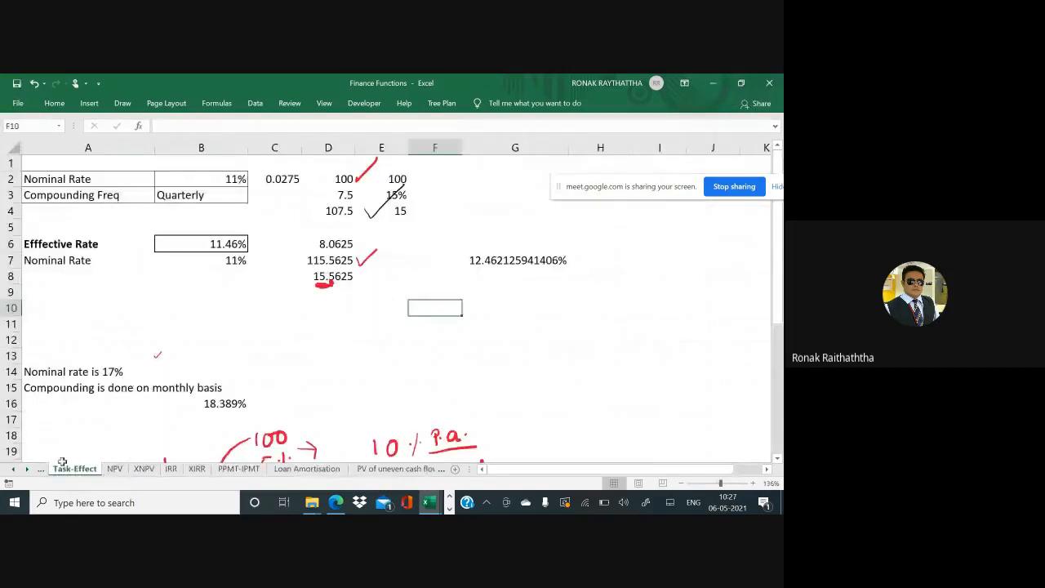
{"action": "left_click", "coordinate": [40, 469]}
{"action": "left_click", "coordinate": [46, 471]}
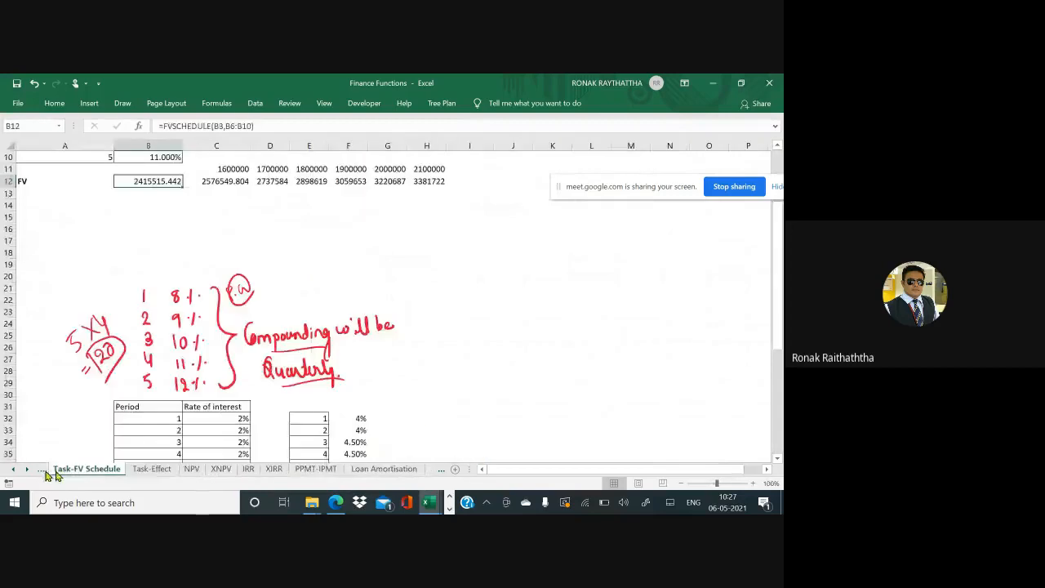
{"action": "left_click", "coordinate": [150, 469]}
{"action": "scroll", "coordinate": [230, 386], "scroll_direction": "up", "scroll_amount": 5, "text": "ctrl"}
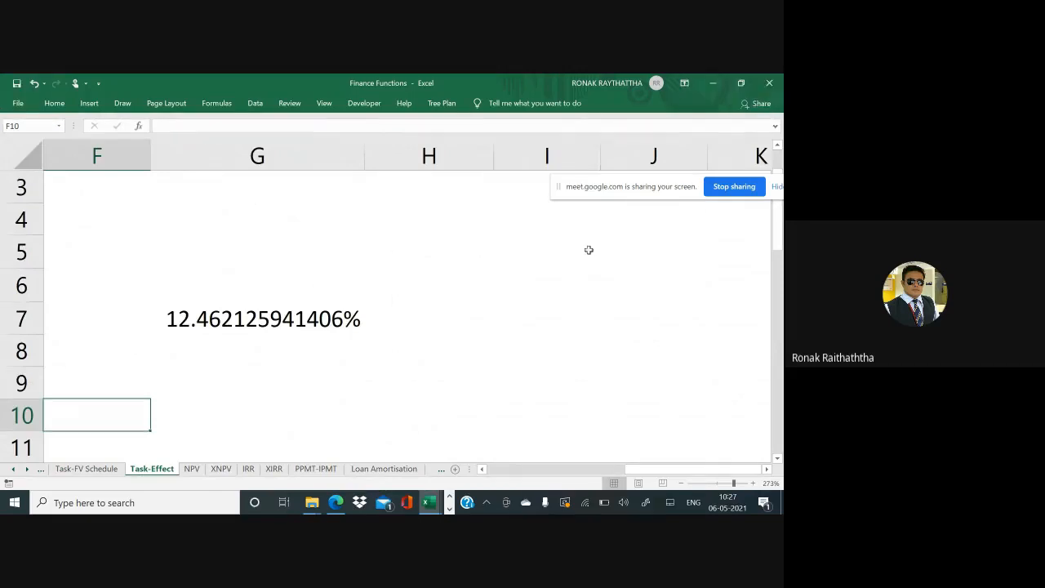
{"action": "left_click", "coordinate": [534, 271]}
{"action": "type", "text": "10%"}
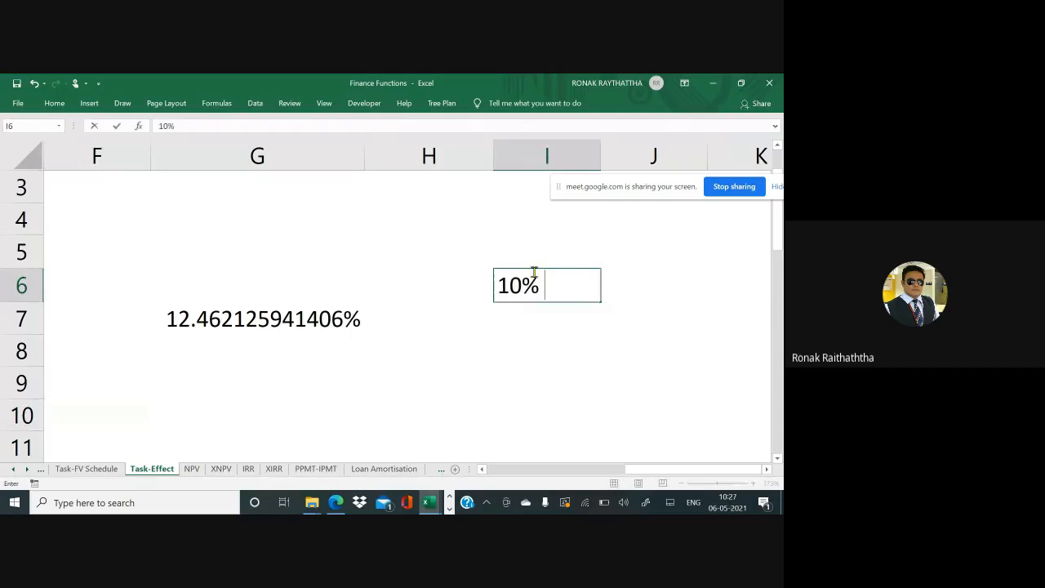
{"action": "key", "text": "Return"}
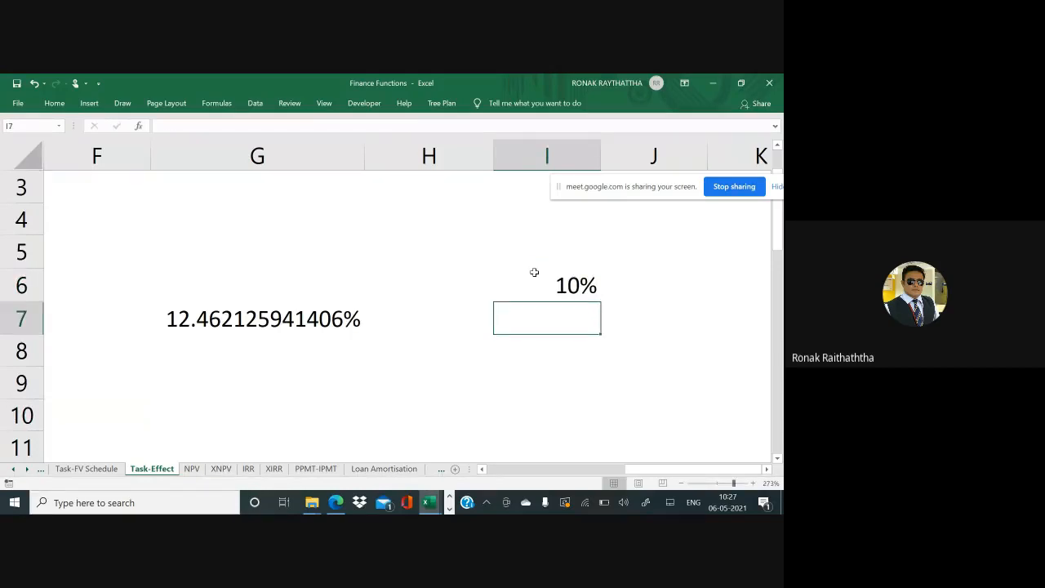
Step: Enter "Six Monthly" in I7 below the rate and "P.a" in J6 beside it
{"action": "type", "text": "Su"}
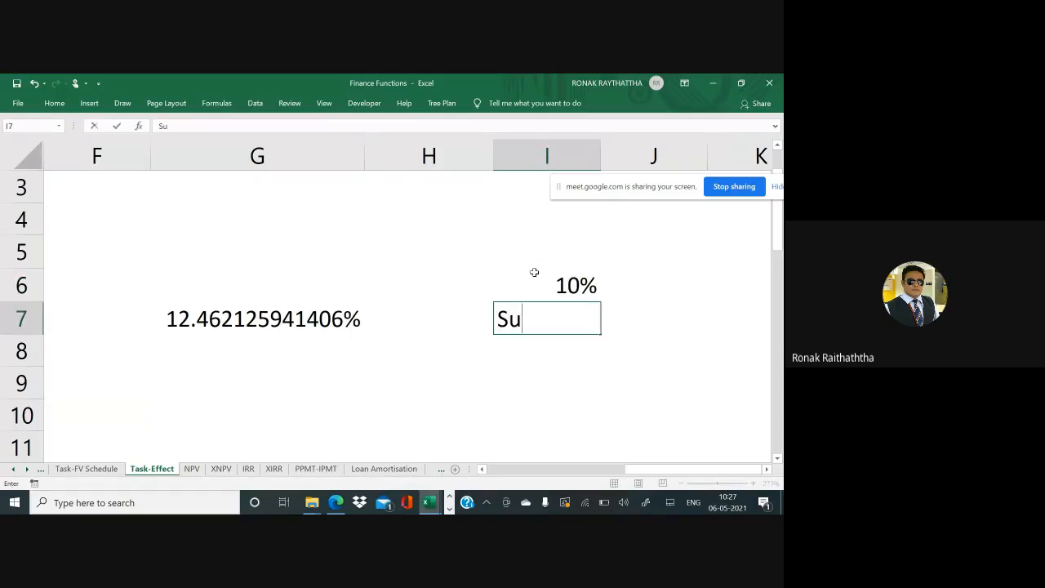
{"action": "key", "text": "BackSpace"}
{"action": "type", "text": "ix Monthly"}
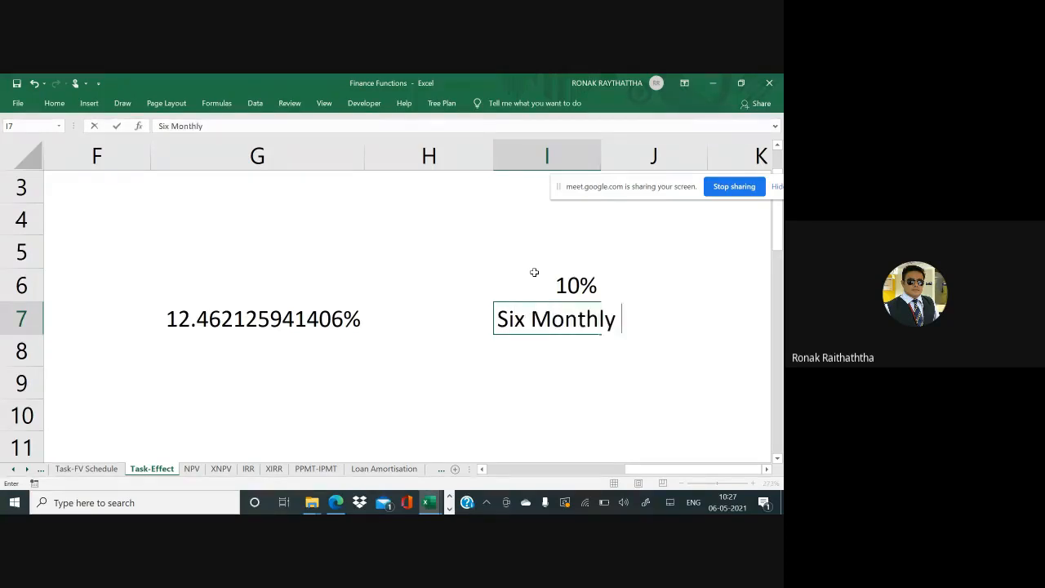
{"action": "key", "text": "Return"}
{"action": "key", "text": "Up"}
{"action": "key", "text": "Up"}
{"action": "key", "text": "Right"}
{"action": "type", "text": "P"}
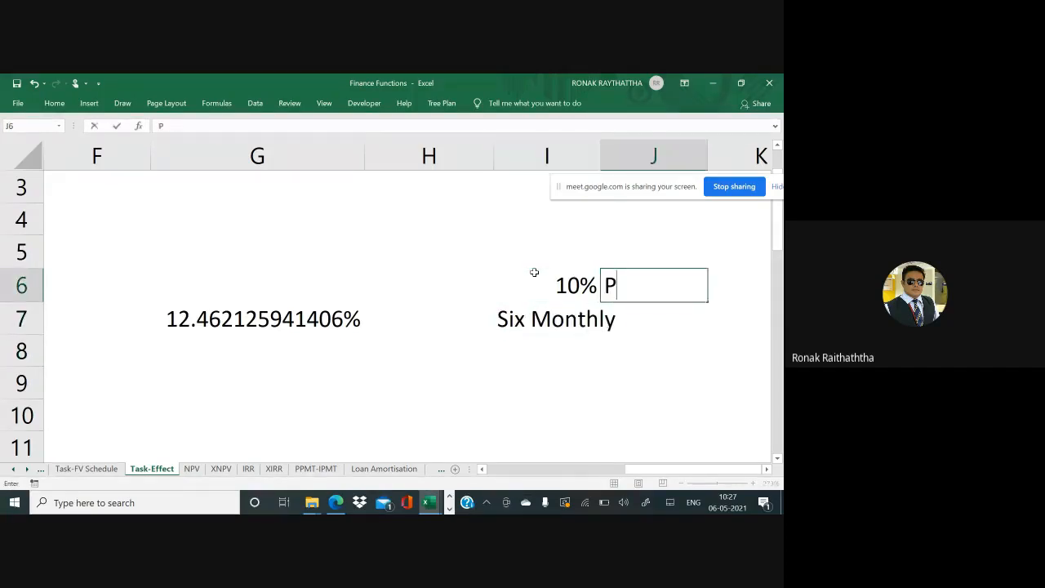
{"action": "type", "text": ".a"}
{"action": "key", "text": "Return"}
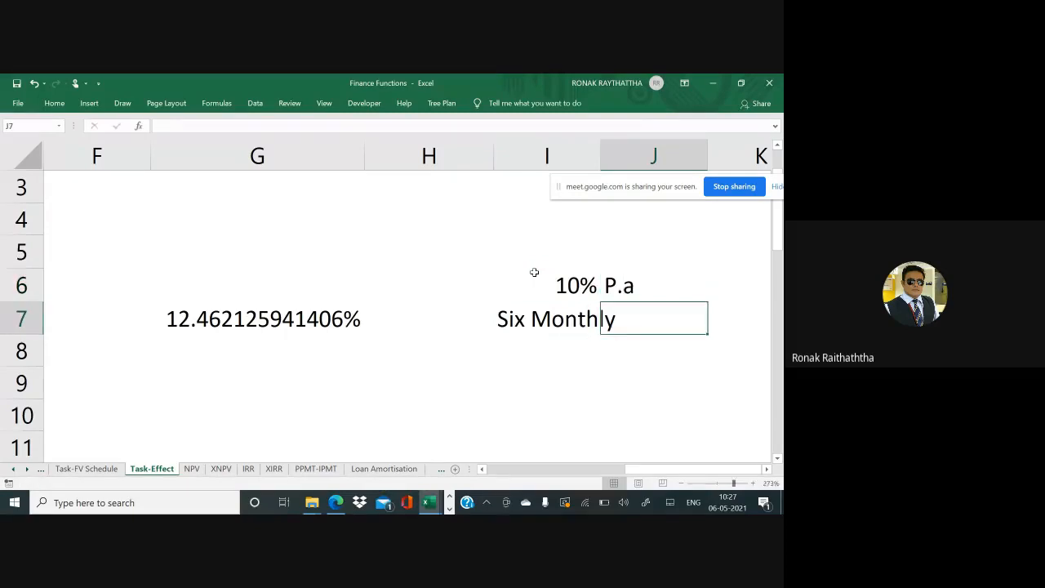
Step: Handwrite "100" in red around column L beside the 10% example, with a curved arrow leading down from it
{"action": "scroll", "coordinate": [534, 272], "scroll_direction": "right", "scroll_amount": 3}
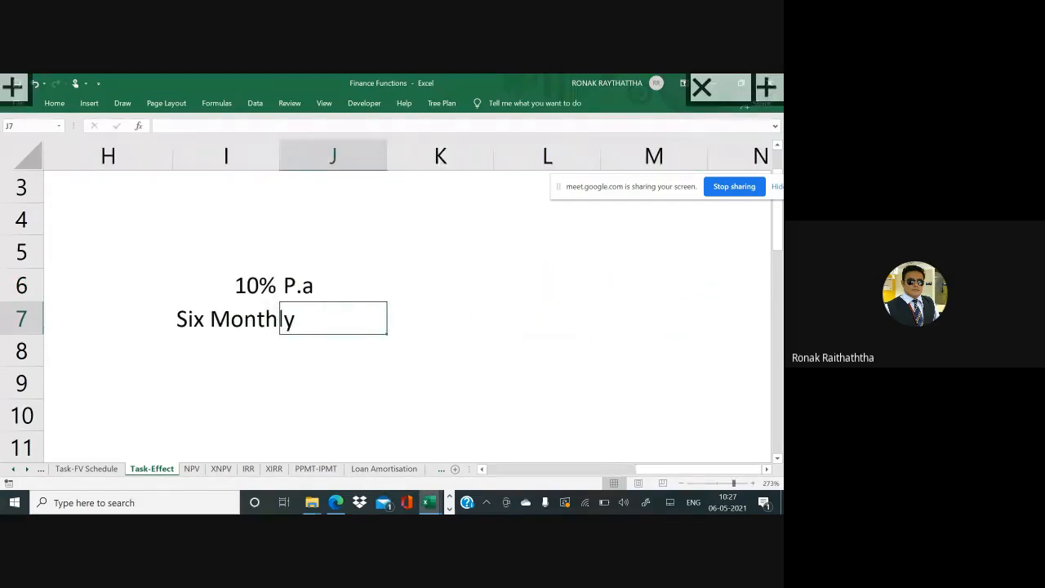
{"action": "left_click_drag", "start_coordinate": [499, 271], "coordinate": [501, 270]}
{"action": "mouse_move", "coordinate": [522, 262]}
{"action": "left_mouse_down"}
{"action": "mouse_move", "coordinate": [533, 282]}
{"action": "mouse_move", "coordinate": [520, 263]}
{"action": "left_mouse_up"}
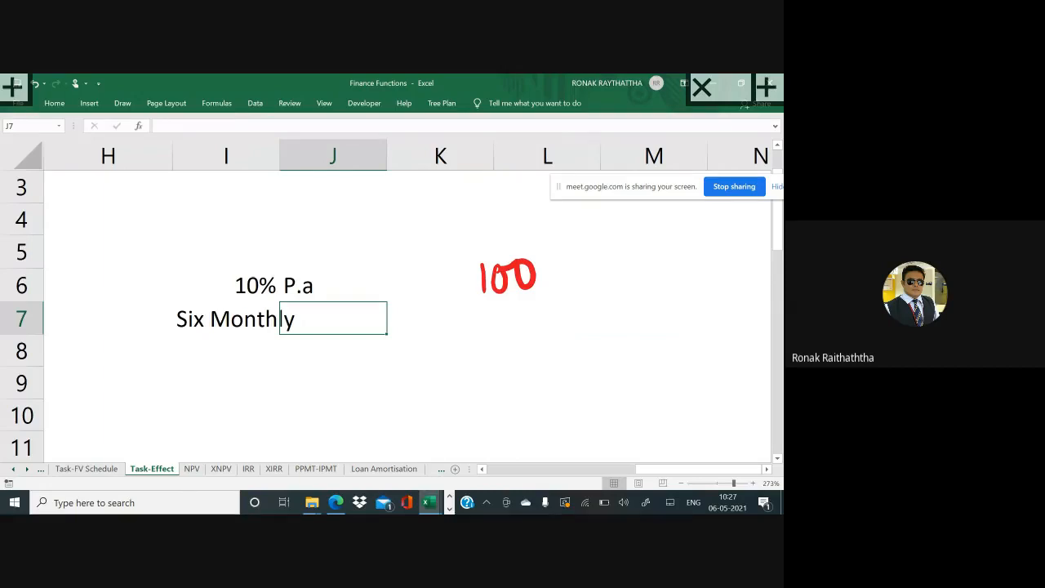
{"action": "mouse_move", "coordinate": [542, 280]}
{"action": "left_mouse_down"}
{"action": "mouse_move", "coordinate": [564, 328]}
{"action": "mouse_move", "coordinate": [576, 325]}
{"action": "left_mouse_up"}
Step: Circle the 10% rate in red and write a circled "10%/2" above it
{"action": "mouse_move", "coordinate": [255, 260]}
{"action": "left_mouse_down"}
{"action": "mouse_move", "coordinate": [274, 323]}
{"action": "mouse_move", "coordinate": [245, 245]}
{"action": "left_mouse_up"}
{"action": "left_click_drag", "start_coordinate": [165, 245], "coordinate": [169, 222]}
{"action": "mouse_move", "coordinate": [183, 219]}
{"action": "left_mouse_down"}
{"action": "mouse_move", "coordinate": [211, 233]}
{"action": "mouse_move", "coordinate": [209, 253]}
{"action": "left_mouse_up"}
{"action": "left_click_drag", "start_coordinate": [224, 227], "coordinate": [243, 238]}
{"action": "mouse_move", "coordinate": [196, 196]}
{"action": "left_mouse_down"}
{"action": "mouse_move", "coordinate": [258, 190]}
{"action": "mouse_move", "coordinate": [196, 194]}
{"action": "left_mouse_up"}
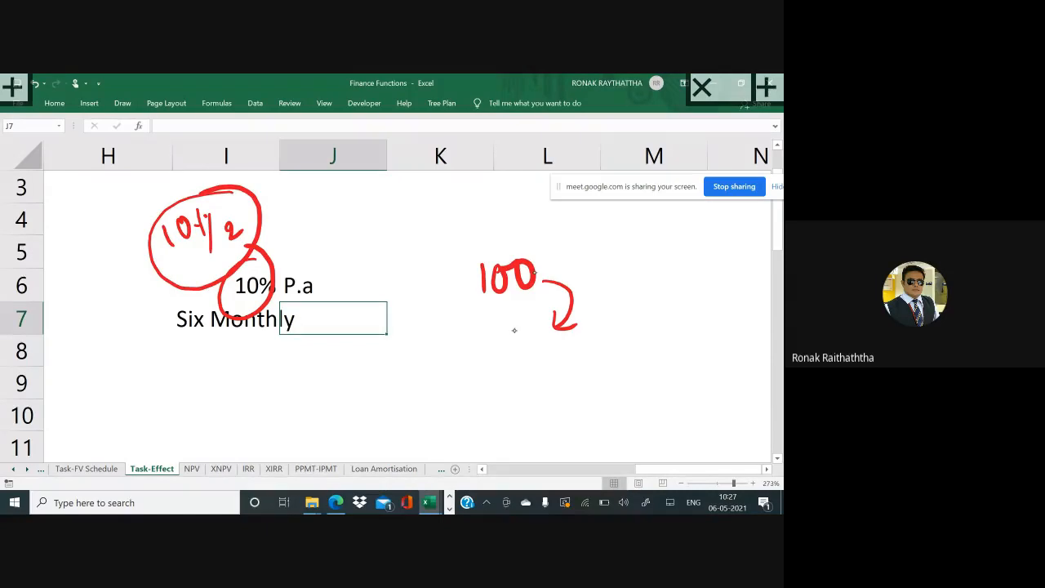
Step: Write 5 under the handwritten 100, rule a line below it, and write the sum 105
{"action": "mouse_move", "coordinate": [516, 325]}
{"action": "left_mouse_down"}
{"action": "mouse_move", "coordinate": [512, 346]}
{"action": "mouse_move", "coordinate": [532, 317]}
{"action": "left_mouse_up"}
{"action": "left_click_drag", "start_coordinate": [478, 371], "coordinate": [594, 332]}
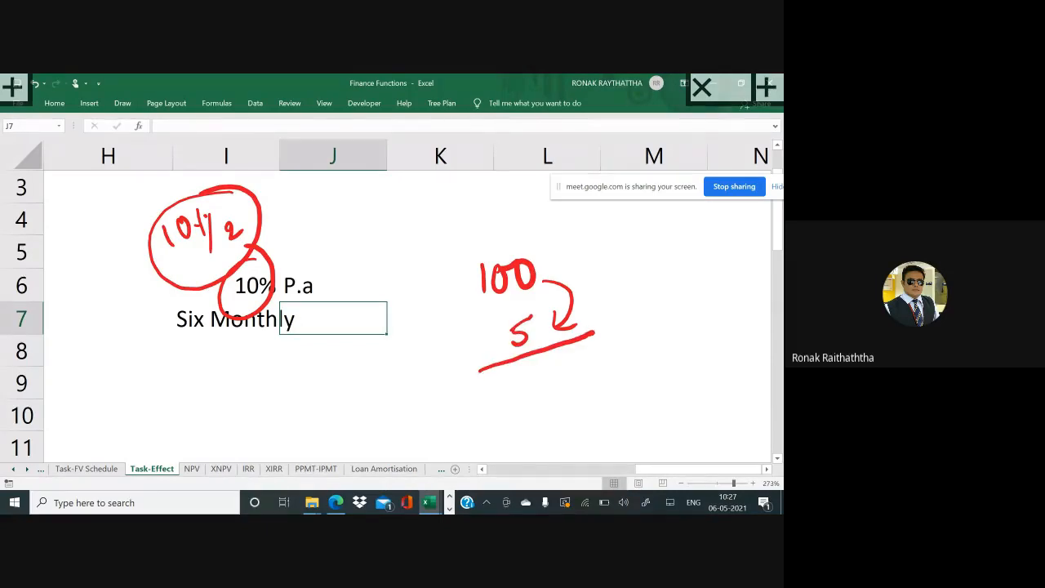
{"action": "mouse_move", "coordinate": [514, 372]}
{"action": "left_mouse_down"}
{"action": "mouse_move", "coordinate": [515, 393]}
{"action": "mouse_move", "coordinate": [527, 367]}
{"action": "mouse_move", "coordinate": [560, 374]}
{"action": "mouse_move", "coordinate": [545, 384]}
{"action": "mouse_move", "coordinate": [570, 354]}
{"action": "left_mouse_up"}
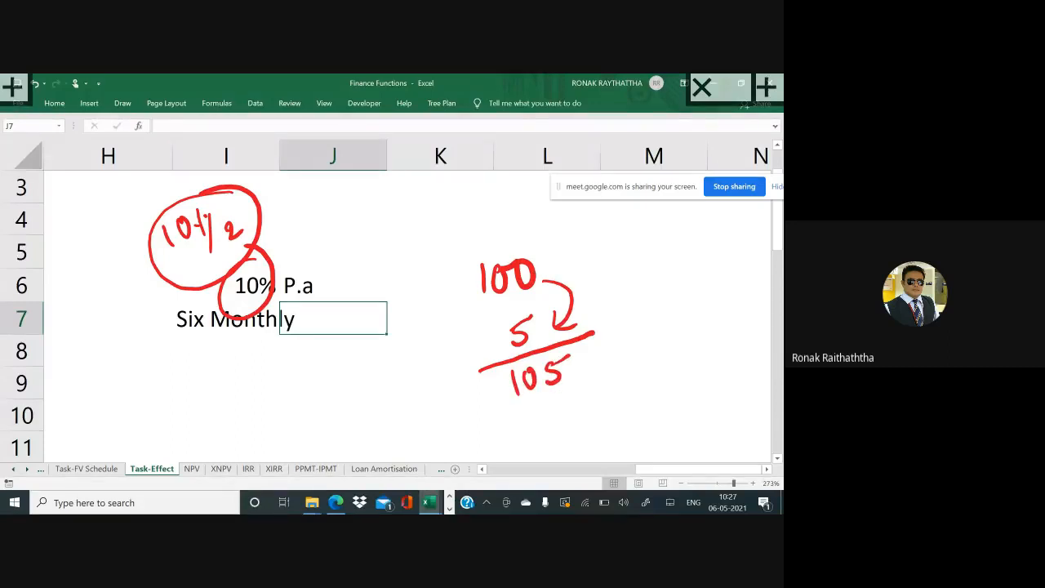
Step: Write "5%" beside 105 with an arrow pointing back to it, and add the second interest amount 5.25 below 105
{"action": "scroll", "coordinate": [326, 318], "scroll_direction": "down", "scroll_amount": 1}
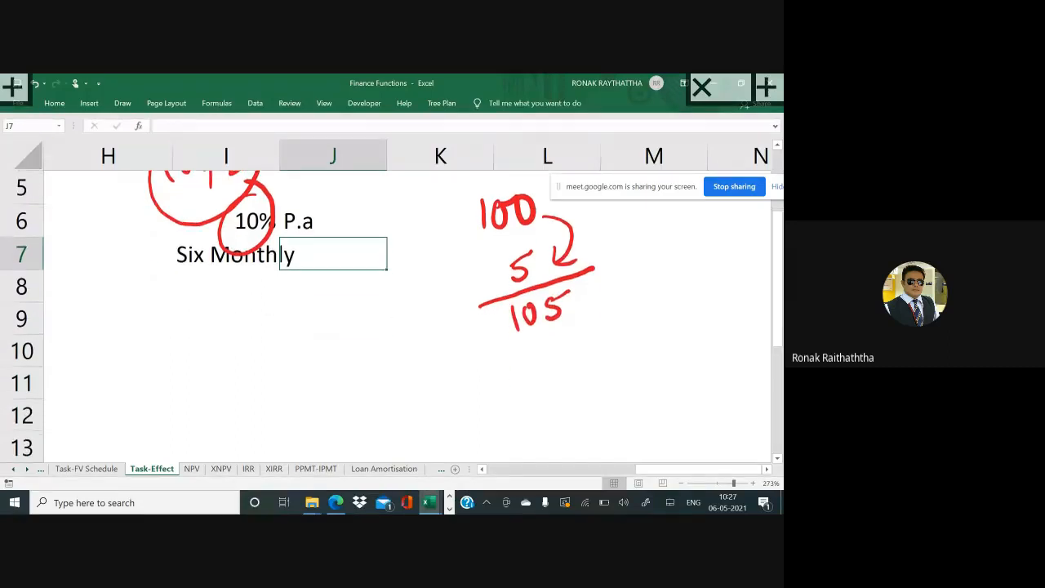
{"action": "mouse_move", "coordinate": [585, 303]}
{"action": "left_mouse_down"}
{"action": "mouse_move", "coordinate": [600, 370]}
{"action": "mouse_move", "coordinate": [588, 373]}
{"action": "left_mouse_up"}
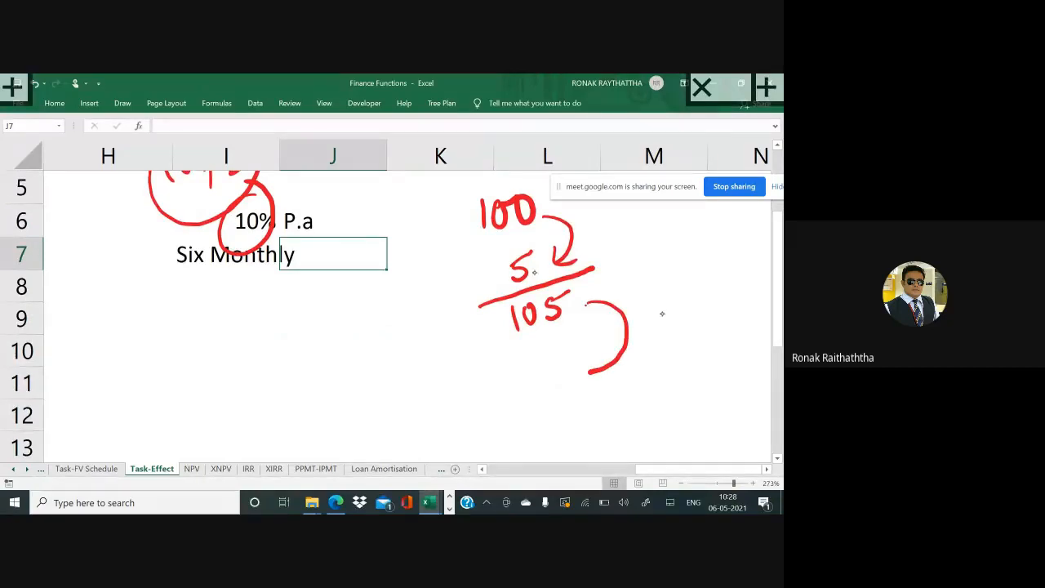
{"action": "mouse_move", "coordinate": [658, 313]}
{"action": "left_mouse_down"}
{"action": "mouse_move", "coordinate": [655, 338]}
{"action": "mouse_move", "coordinate": [671, 310]}
{"action": "left_mouse_up"}
{"action": "left_click_drag", "start_coordinate": [679, 311], "coordinate": [693, 349]}
{"action": "mouse_move", "coordinate": [642, 302]}
{"action": "left_mouse_down"}
{"action": "mouse_move", "coordinate": [599, 274]}
{"action": "mouse_move", "coordinate": [594, 282]}
{"action": "left_mouse_up"}
{"action": "mouse_move", "coordinate": [603, 266]}
{"action": "left_mouse_down"}
{"action": "mouse_move", "coordinate": [592, 282]}
{"action": "mouse_move", "coordinate": [618, 284]}
{"action": "left_mouse_up"}
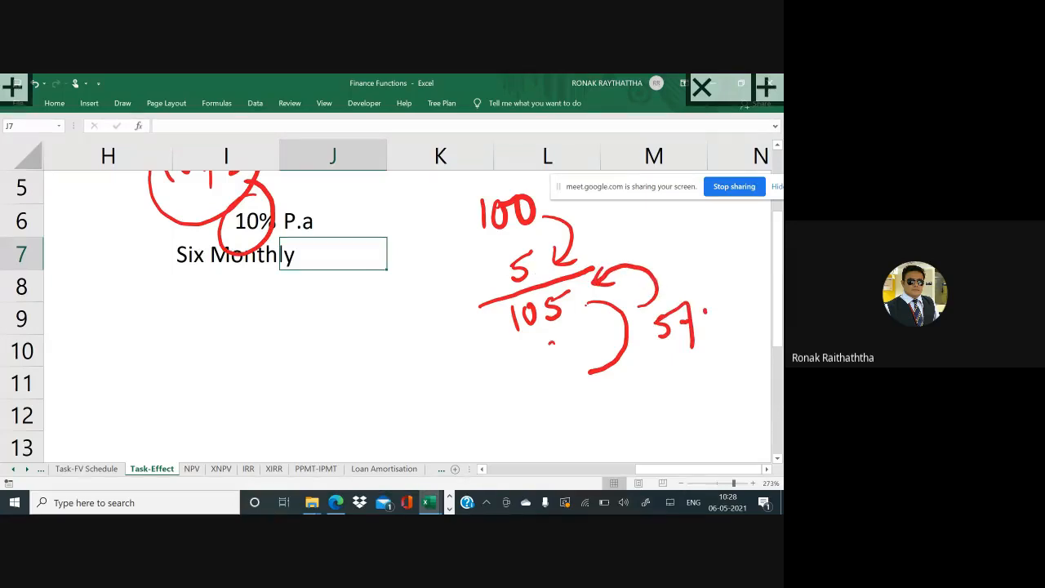
{"action": "left_click", "coordinate": [569, 352]}
{"action": "mouse_move", "coordinate": [558, 340]}
{"action": "left_mouse_down"}
{"action": "mouse_move", "coordinate": [548, 363]}
{"action": "mouse_move", "coordinate": [582, 330]}
{"action": "mouse_move", "coordinate": [589, 350]}
{"action": "left_mouse_up"}
{"action": "mouse_move", "coordinate": [602, 327]}
{"action": "left_mouse_down"}
{"action": "mouse_move", "coordinate": [598, 348]}
{"action": "mouse_move", "coordinate": [614, 321]}
{"action": "left_mouse_up"}
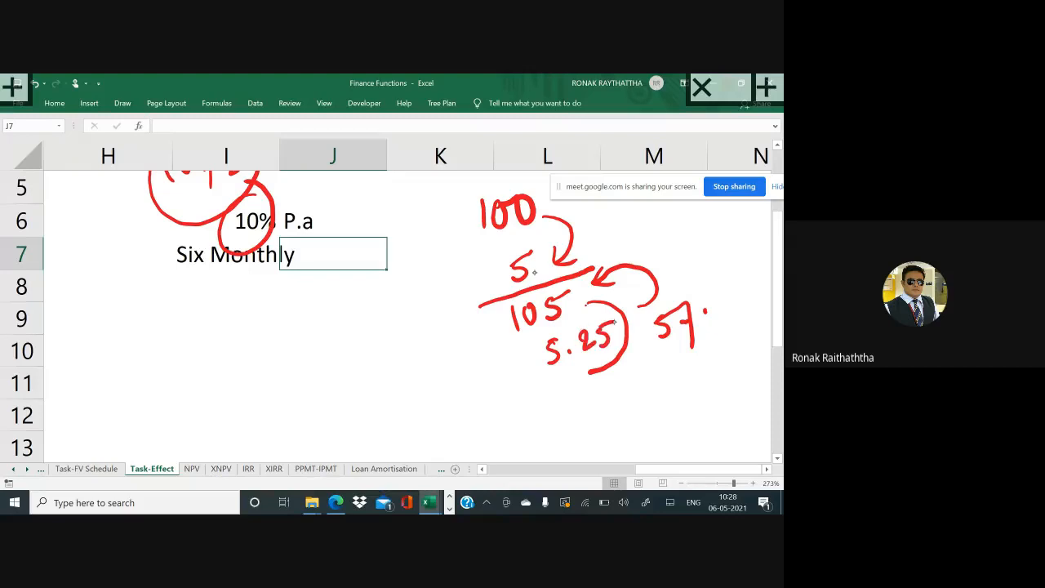
Step: Rule a line under 5.25, write the total 110.25 below it, and draw a red box around the total
{"action": "left_click_drag", "start_coordinate": [500, 399], "coordinate": [676, 360]}
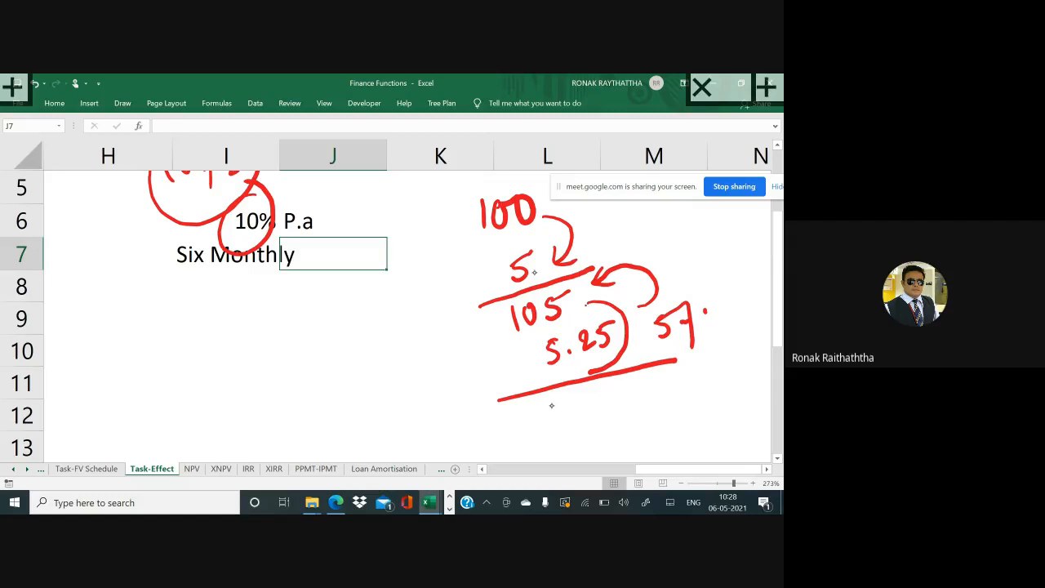
{"action": "mouse_move", "coordinate": [555, 402]}
{"action": "left_mouse_down"}
{"action": "mouse_move", "coordinate": [551, 424]}
{"action": "mouse_move", "coordinate": [580, 398]}
{"action": "mouse_move", "coordinate": [633, 413]}
{"action": "left_mouse_up"}
{"action": "left_click", "coordinate": [596, 407]}
{"action": "mouse_move", "coordinate": [637, 382]}
{"action": "left_mouse_down"}
{"action": "mouse_move", "coordinate": [634, 409]}
{"action": "mouse_move", "coordinate": [653, 374]}
{"action": "left_mouse_up"}
{"action": "left_click_drag", "start_coordinate": [523, 395], "coordinate": [538, 450]}
{"action": "mouse_move", "coordinate": [522, 398]}
{"action": "left_mouse_down"}
{"action": "mouse_move", "coordinate": [620, 375]}
{"action": "mouse_move", "coordinate": [677, 423]}
{"action": "left_mouse_up"}
{"action": "left_click_drag", "start_coordinate": [537, 447], "coordinate": [676, 411]}
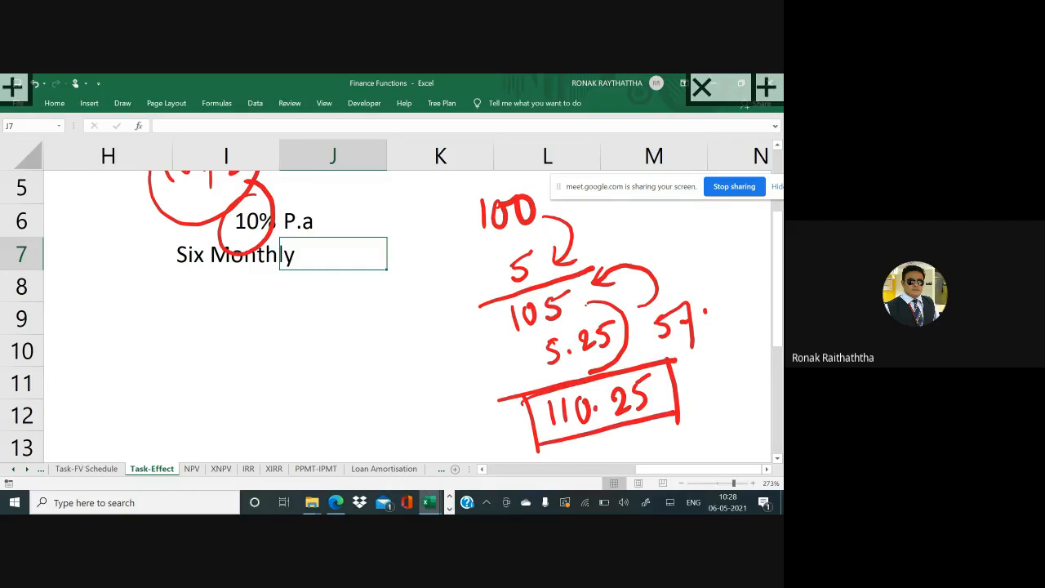
Step: Write 10.25 in red beside the boxed total and circle it
{"action": "scroll", "coordinate": [409, 310], "scroll_direction": "right", "scroll_amount": 6}
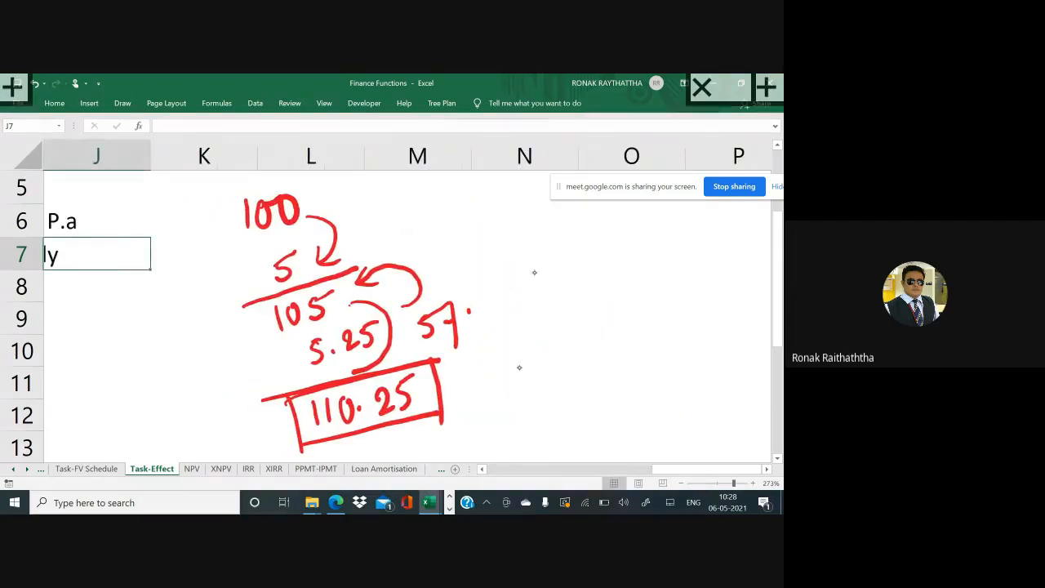
{"action": "mouse_move", "coordinate": [520, 361]}
{"action": "left_mouse_down"}
{"action": "mouse_move", "coordinate": [520, 383]}
{"action": "mouse_move", "coordinate": [531, 359]}
{"action": "mouse_move", "coordinate": [579, 375]}
{"action": "mouse_move", "coordinate": [584, 368]}
{"action": "left_mouse_up"}
{"action": "left_click", "coordinate": [547, 374]}
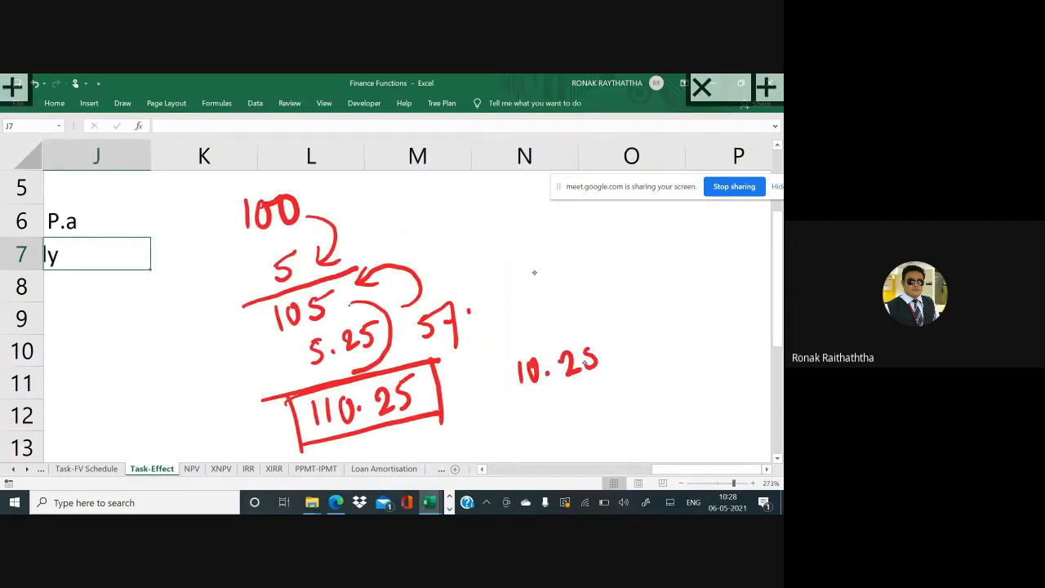
{"action": "mouse_move", "coordinate": [624, 328]}
{"action": "left_mouse_down"}
{"action": "mouse_move", "coordinate": [491, 368]}
{"action": "mouse_move", "coordinate": [640, 336]}
{"action": "mouse_move", "coordinate": [622, 330]}
{"action": "left_mouse_up"}
{"action": "scroll", "coordinate": [571, 368], "scroll_direction": "right", "scroll_amount": 3}
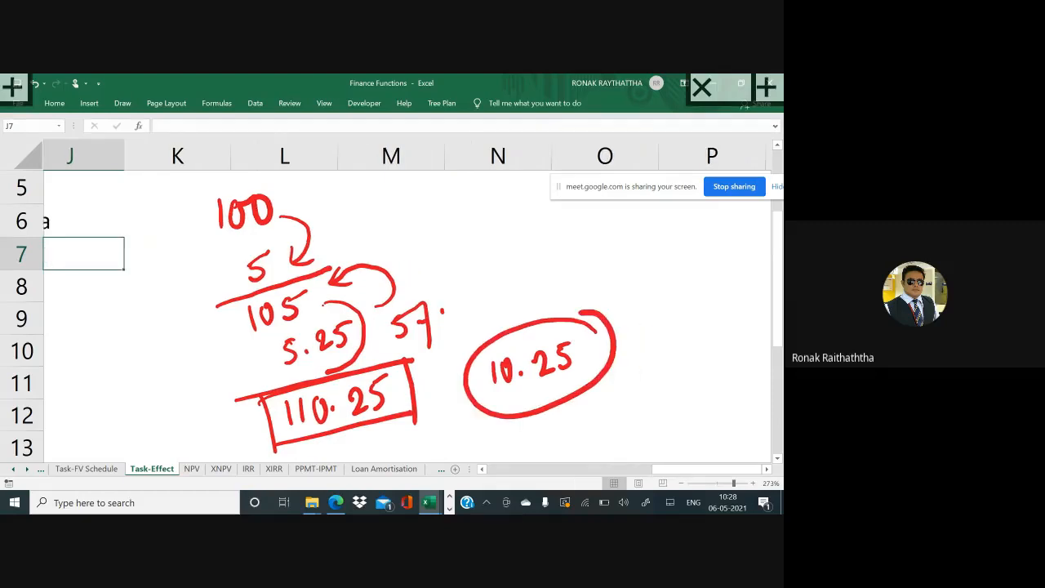
{"action": "scroll", "coordinate": [408, 310], "scroll_direction": "right", "scroll_amount": 1}
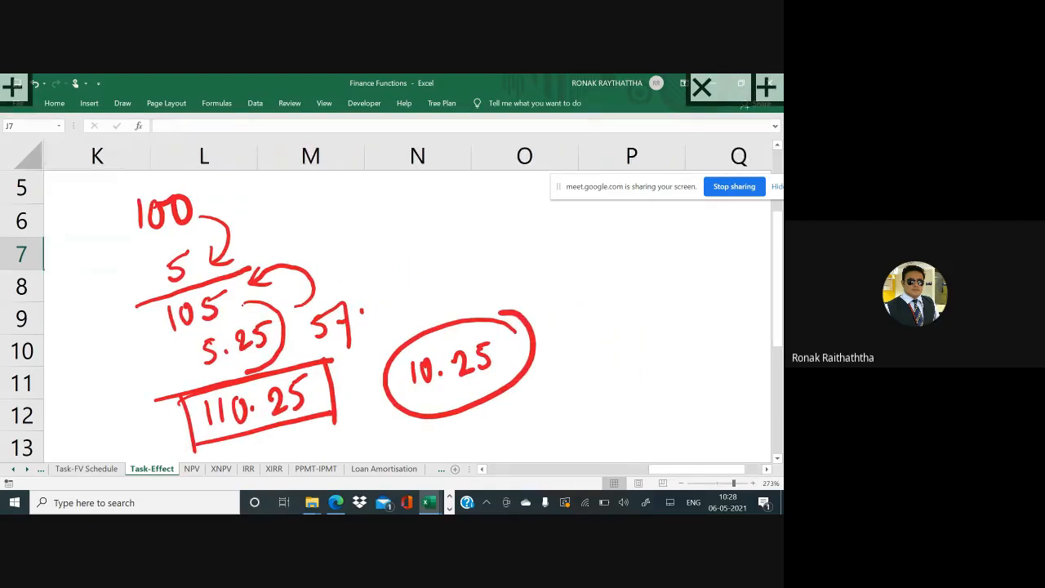
Step: Draw an arrow up from the circled 10.25 and write an underlined 10.25 beneath the arrow's tip
{"action": "left_click_drag", "start_coordinate": [500, 331], "coordinate": [598, 267]}
{"action": "mouse_move", "coordinate": [574, 265]}
{"action": "left_mouse_down"}
{"action": "mouse_move", "coordinate": [598, 267]}
{"action": "mouse_move", "coordinate": [589, 284]}
{"action": "left_mouse_up"}
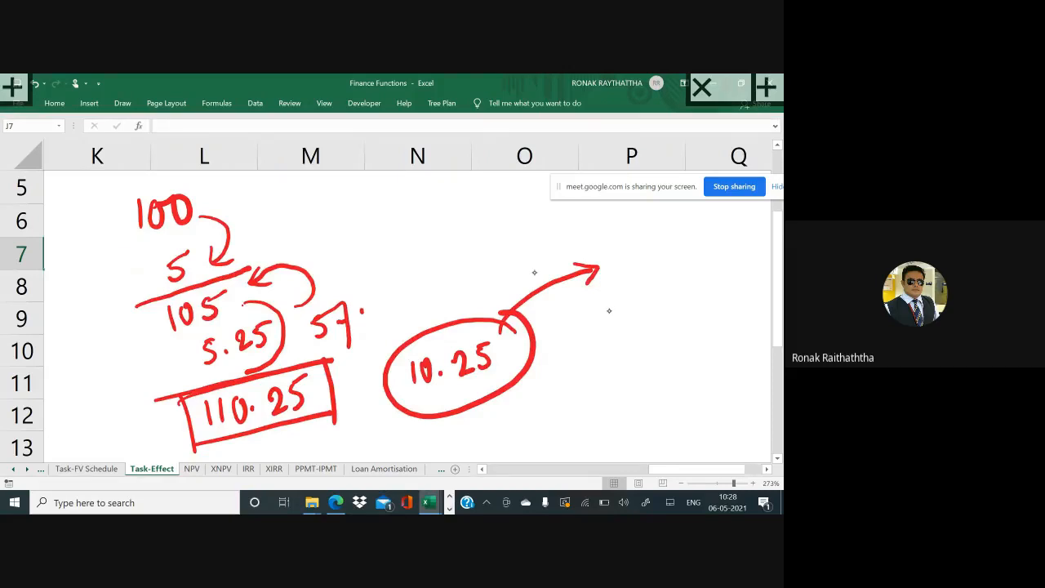
{"action": "mouse_move", "coordinate": [613, 309]}
{"action": "left_mouse_down"}
{"action": "mouse_move", "coordinate": [614, 341]}
{"action": "mouse_move", "coordinate": [627, 314]}
{"action": "mouse_move", "coordinate": [681, 325]}
{"action": "left_mouse_up"}
{"action": "left_click", "coordinate": [645, 325]}
{"action": "mouse_move", "coordinate": [697, 302]}
{"action": "left_mouse_down"}
{"action": "mouse_move", "coordinate": [686, 325]}
{"action": "mouse_move", "coordinate": [700, 296]}
{"action": "left_mouse_up"}
{"action": "left_click_drag", "start_coordinate": [608, 356], "coordinate": [723, 330]}
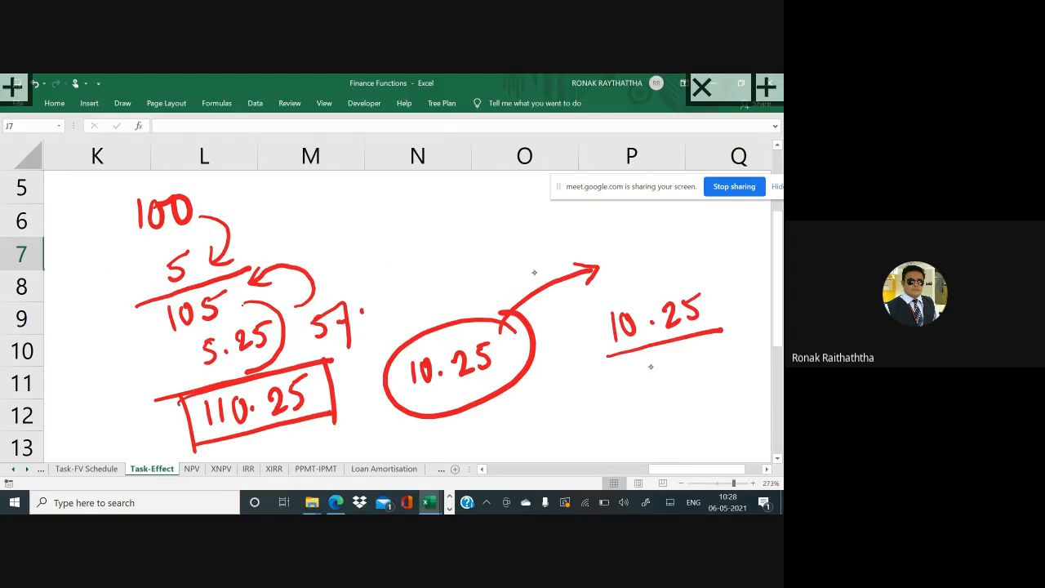
Step: Write 100 below the underlined 10.25 and add "= 10.25%" in red beside the fraction
{"action": "mouse_move", "coordinate": [650, 359]}
{"action": "left_mouse_down"}
{"action": "mouse_move", "coordinate": [650, 388]}
{"action": "mouse_move", "coordinate": [666, 357]}
{"action": "mouse_move", "coordinate": [688, 354]}
{"action": "left_mouse_up"}
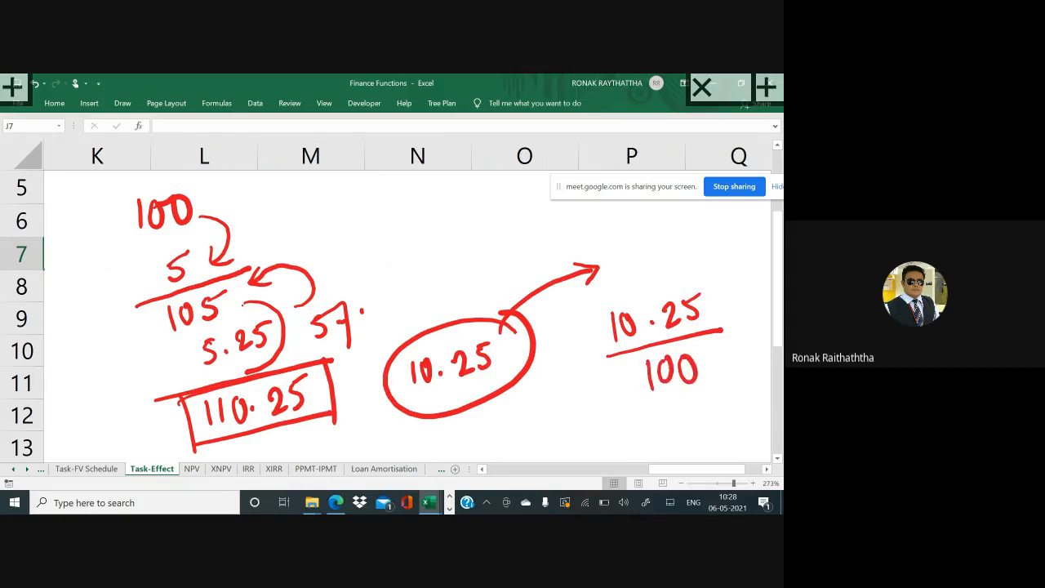
{"action": "scroll", "coordinate": [408, 310], "scroll_direction": "right", "scroll_amount": 2}
{"action": "left_click_drag", "start_coordinate": [541, 300], "coordinate": [555, 298]}
{"action": "mouse_move", "coordinate": [543, 310]}
{"action": "left_mouse_down"}
{"action": "mouse_move", "coordinate": [592, 310]}
{"action": "mouse_move", "coordinate": [609, 284]}
{"action": "mouse_move", "coordinate": [660, 294]}
{"action": "left_mouse_up"}
{"action": "left_click", "coordinate": [633, 297]}
{"action": "mouse_move", "coordinate": [662, 271]}
{"action": "left_mouse_down"}
{"action": "mouse_move", "coordinate": [674, 269]}
{"action": "mouse_move", "coordinate": [695, 307]}
{"action": "left_mouse_up"}
{"action": "left_click", "coordinate": [692, 277]}
{"action": "left_click_drag", "start_coordinate": [709, 266], "coordinate": [710, 274]}
Step: Draw a red box around the 10.25% result and add two tick marks beneath it
{"action": "mouse_move", "coordinate": [579, 274]}
{"action": "left_mouse_down"}
{"action": "mouse_move", "coordinate": [596, 333]}
{"action": "mouse_move", "coordinate": [730, 269]}
{"action": "mouse_move", "coordinate": [732, 299]}
{"action": "left_mouse_up"}
{"action": "left_click_drag", "start_coordinate": [585, 343], "coordinate": [733, 301]}
{"action": "scroll", "coordinate": [406, 310], "scroll_direction": "left", "scroll_amount": 1}
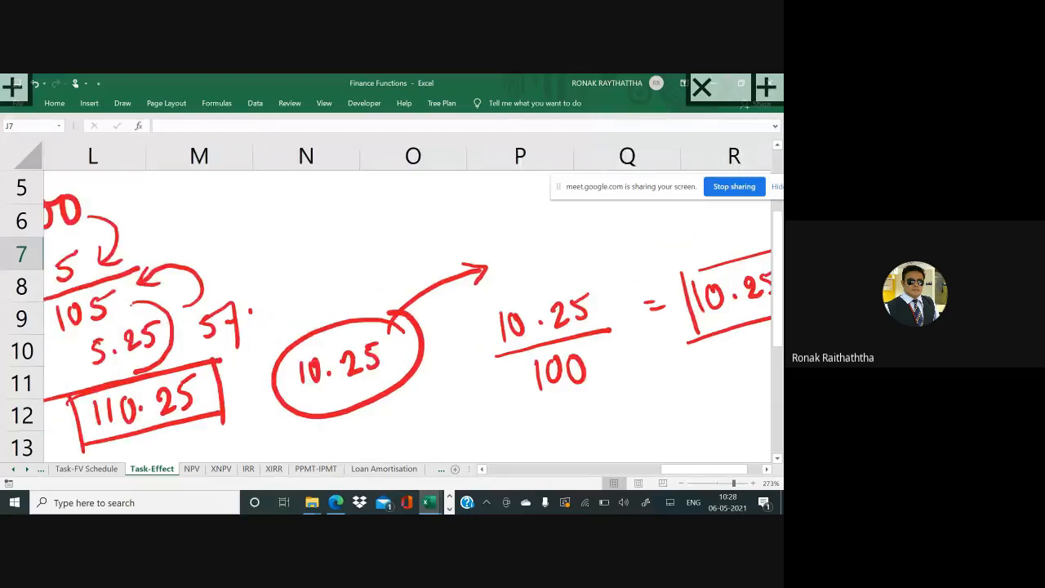
{"action": "scroll", "coordinate": [406, 310], "scroll_direction": "left", "scroll_amount": 1}
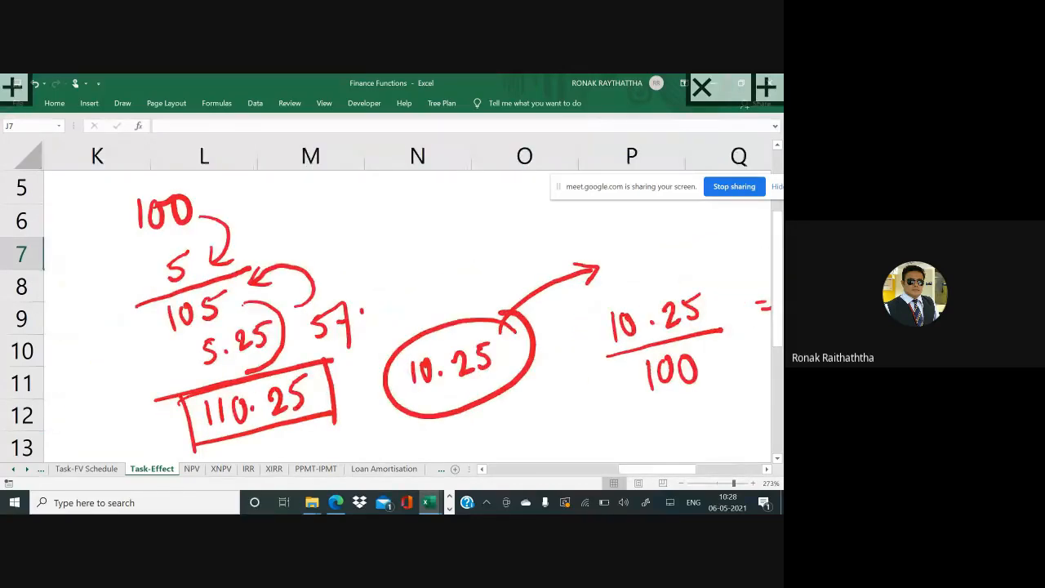
{"action": "scroll", "coordinate": [406, 310], "scroll_direction": "right", "scroll_amount": 3}
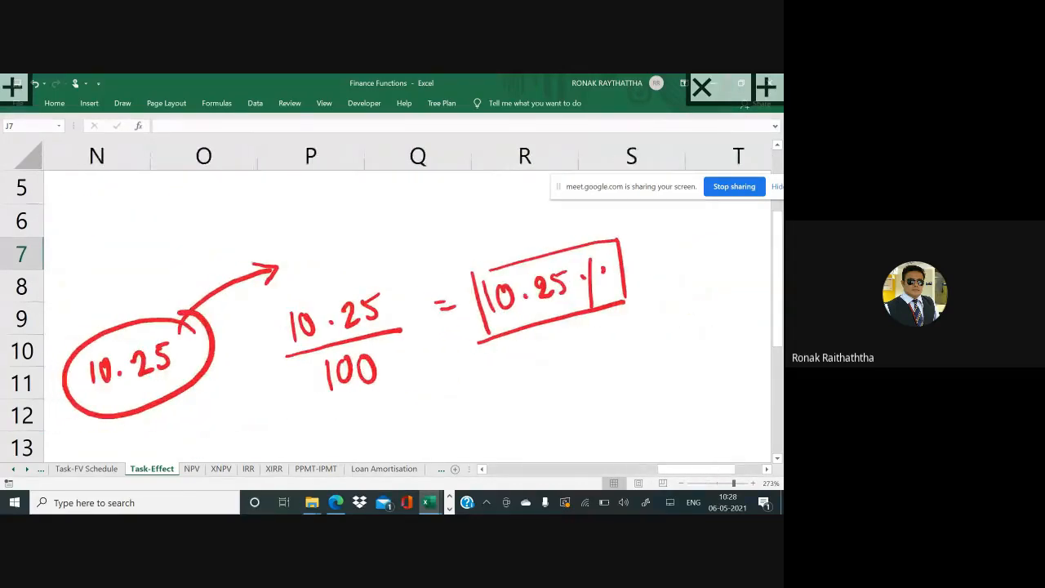
{"action": "mouse_move", "coordinate": [488, 373]}
{"action": "left_mouse_down"}
{"action": "mouse_move", "coordinate": [526, 350]}
{"action": "mouse_move", "coordinate": [560, 307]}
{"action": "left_mouse_up"}
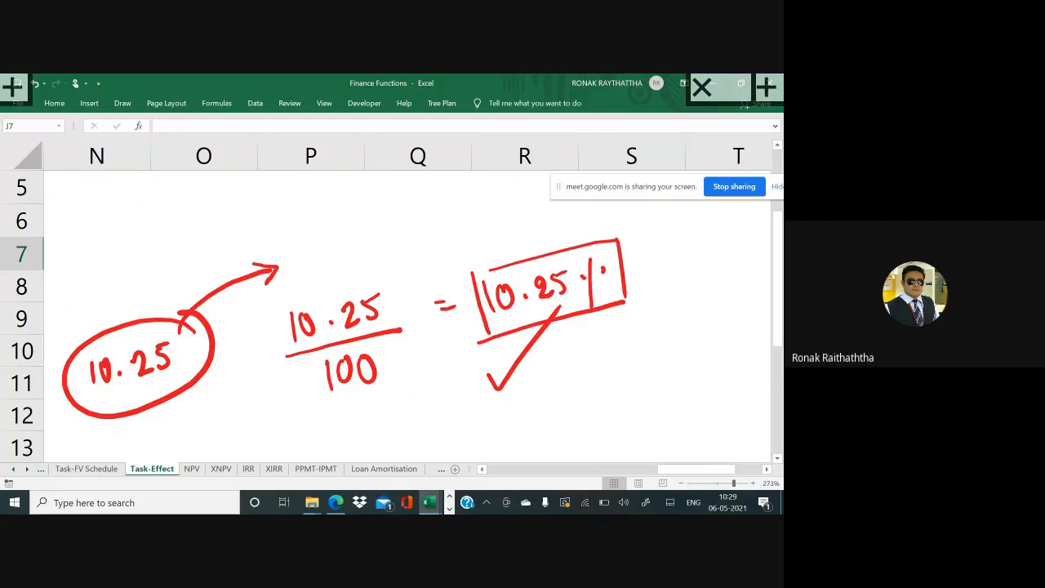
{"action": "mouse_move", "coordinate": [547, 356]}
{"action": "left_mouse_down"}
{"action": "mouse_move", "coordinate": [560, 364]}
{"action": "mouse_move", "coordinate": [623, 288]}
{"action": "left_mouse_up"}
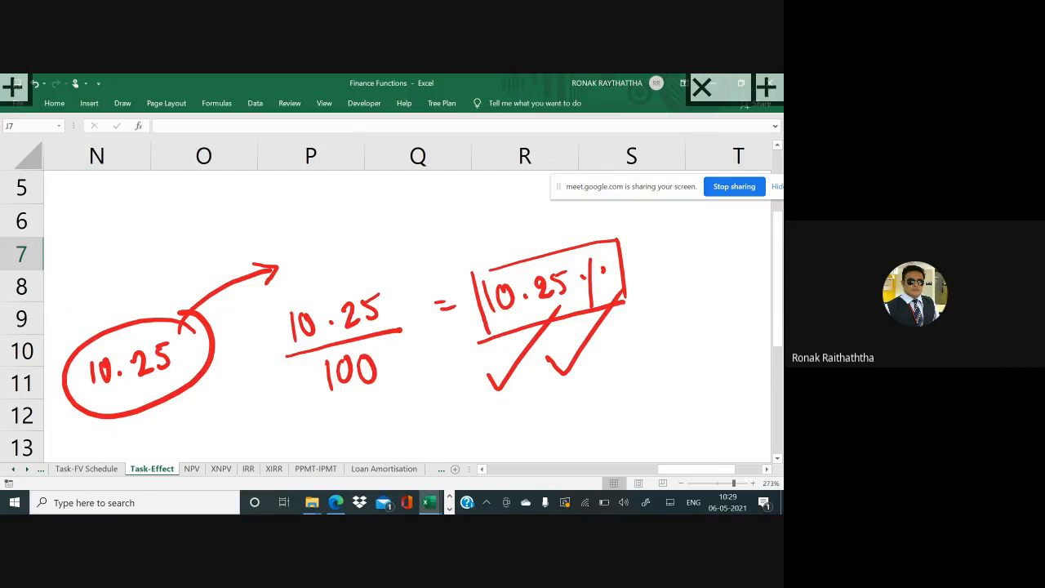
Step: Write "Yearly" in red around columns O and P, rows 14 to 16, and dismiss the OneDrive battery saver notification
{"action": "scroll", "coordinate": [392, 310], "scroll_direction": "down", "scroll_amount": 2}
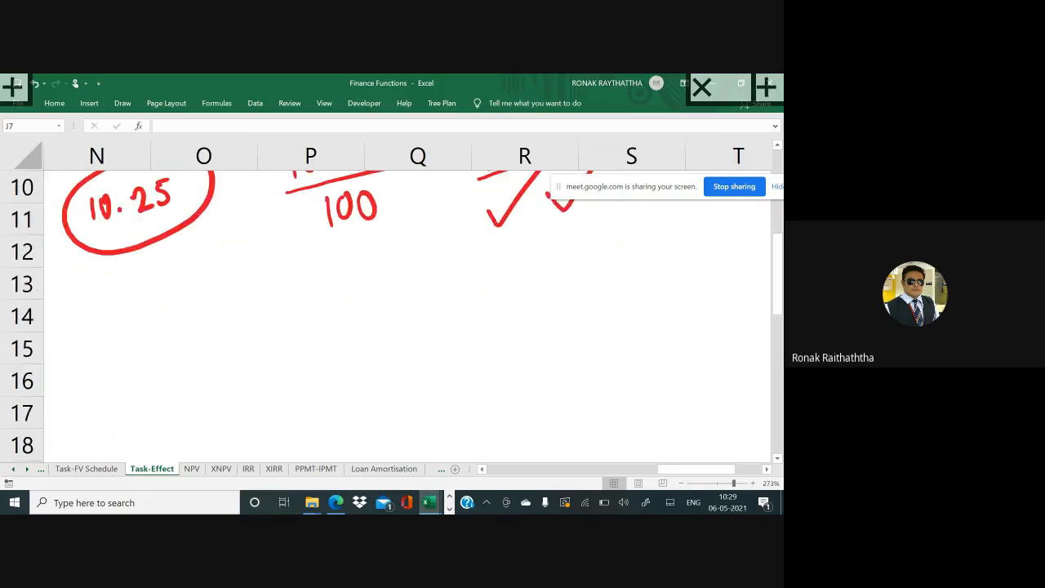
{"action": "scroll", "coordinate": [392, 310], "scroll_direction": "left", "scroll_amount": 2}
{"action": "scroll", "coordinate": [391, 310], "scroll_direction": "left", "scroll_amount": 1}
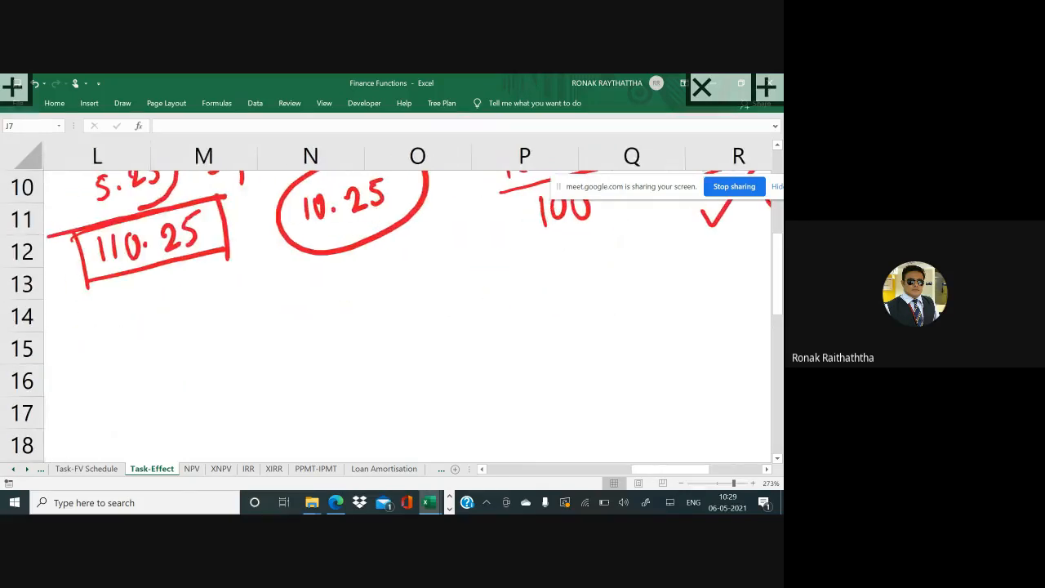
{"action": "mouse_move", "coordinate": [438, 333]}
{"action": "left_mouse_down"}
{"action": "mouse_move", "coordinate": [447, 366]}
{"action": "mouse_move", "coordinate": [480, 346]}
{"action": "mouse_move", "coordinate": [519, 347]}
{"action": "mouse_move", "coordinate": [513, 385]}
{"action": "left_mouse_up"}
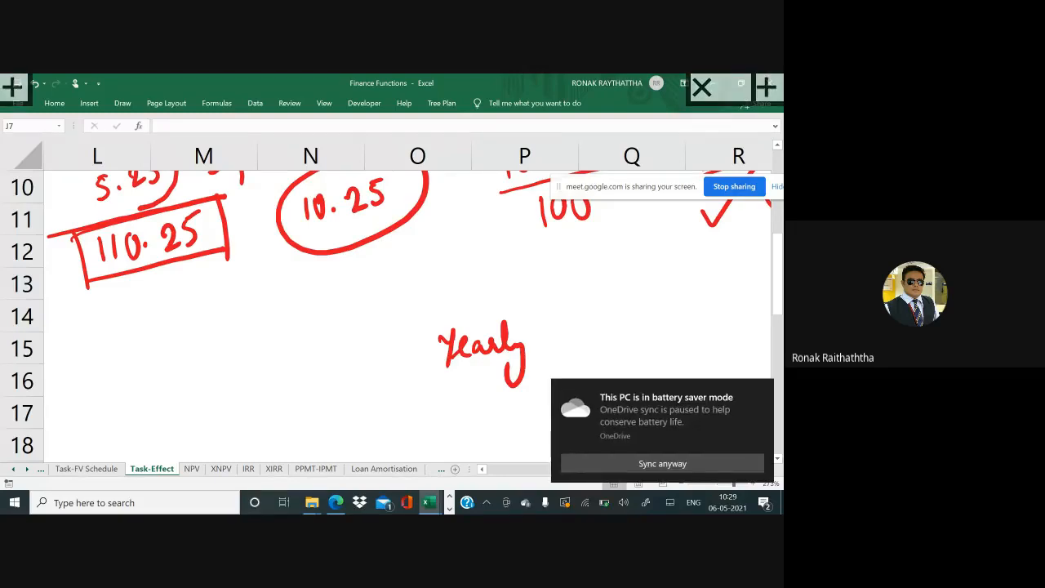
{"action": "left_click", "coordinate": [763, 390]}
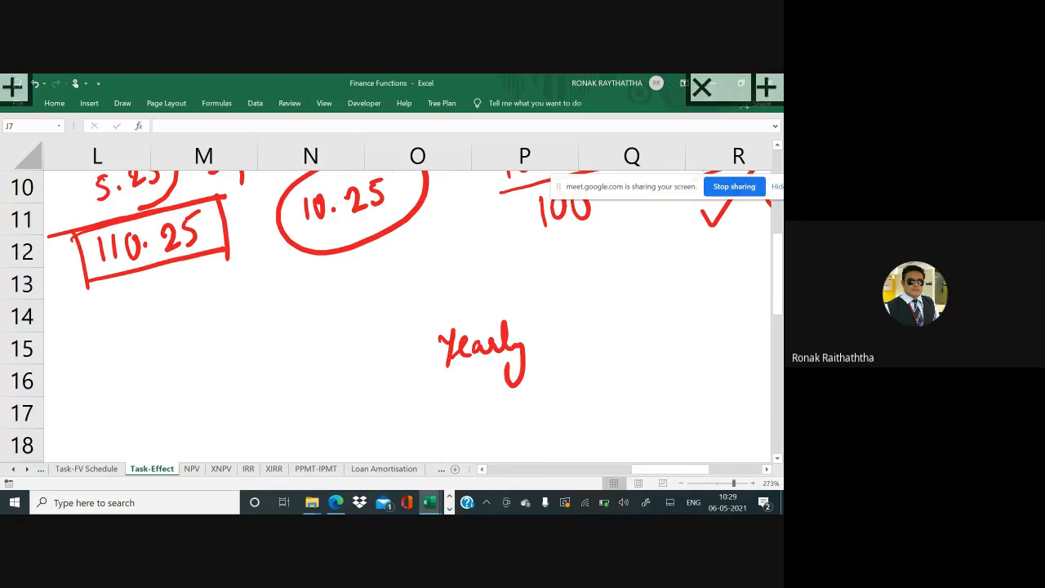
Step: Write "effective Rate" in red under the boxed 10.25%, circle it, and stop inking
{"action": "scroll", "coordinate": [408, 314], "scroll_direction": "up", "scroll_amount": 1}
{"action": "scroll", "coordinate": [408, 314], "scroll_direction": "right", "scroll_amount": 1}
{"action": "scroll", "coordinate": [408, 314], "scroll_direction": "up", "scroll_amount": 3}
{"action": "scroll", "coordinate": [408, 314], "scroll_direction": "right", "scroll_amount": 1}
{"action": "mouse_move", "coordinate": [604, 425]}
{"action": "left_mouse_down"}
{"action": "mouse_move", "coordinate": [677, 392]}
{"action": "mouse_move", "coordinate": [693, 400]}
{"action": "mouse_move", "coordinate": [691, 425]}
{"action": "mouse_move", "coordinate": [704, 437]}
{"action": "mouse_move", "coordinate": [728, 412]}
{"action": "mouse_move", "coordinate": [749, 428]}
{"action": "left_mouse_up"}
{"action": "mouse_move", "coordinate": [685, 349]}
{"action": "left_mouse_down"}
{"action": "mouse_move", "coordinate": [767, 396]}
{"action": "mouse_move", "coordinate": [711, 353]}
{"action": "left_mouse_up"}
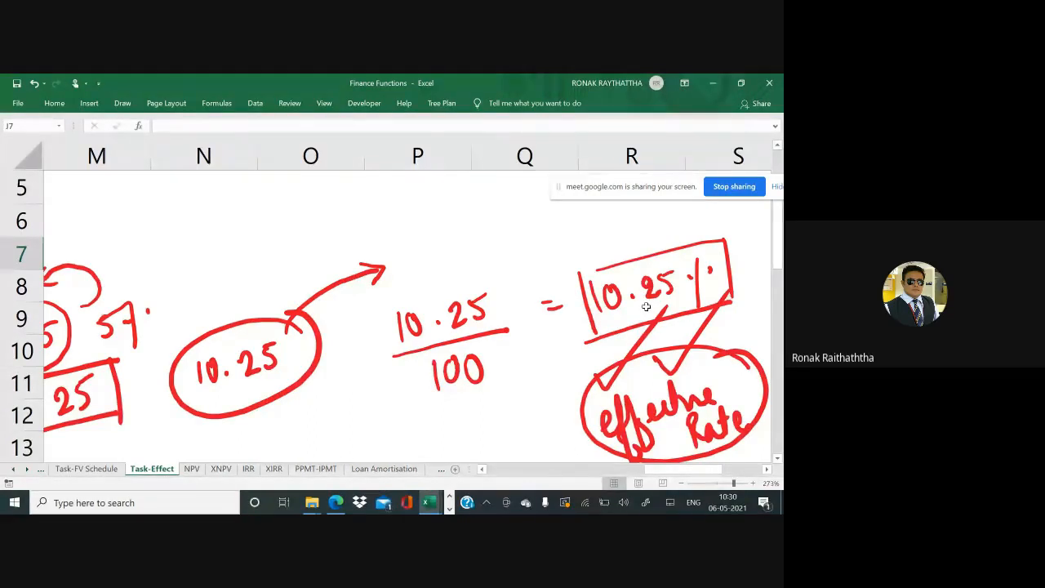
{"action": "left_click", "coordinate": [365, 393]}
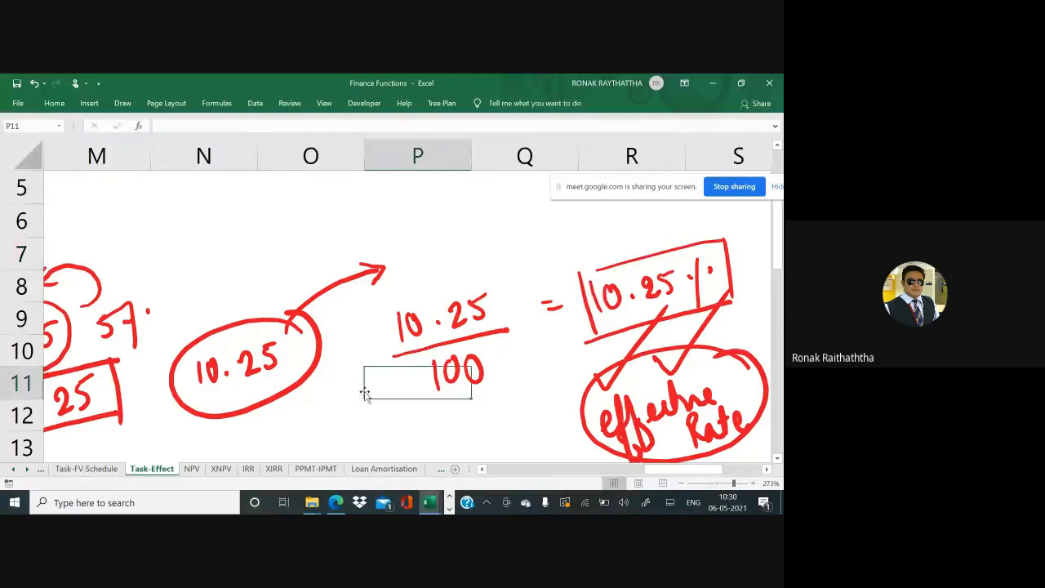
Step: Clear the effective rate and nominal rate formulas in B6:B7
{"action": "scroll", "coordinate": [365, 392], "scroll_direction": "down", "scroll_amount": 3, "text": "ctrl"}
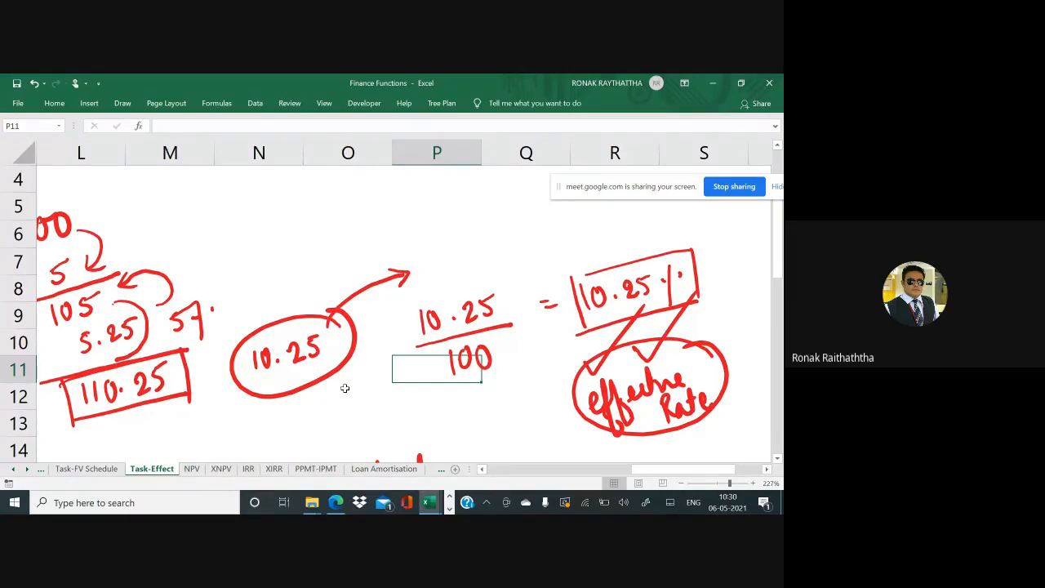
{"action": "scroll", "coordinate": [345, 389], "scroll_direction": "left", "scroll_amount": 1}
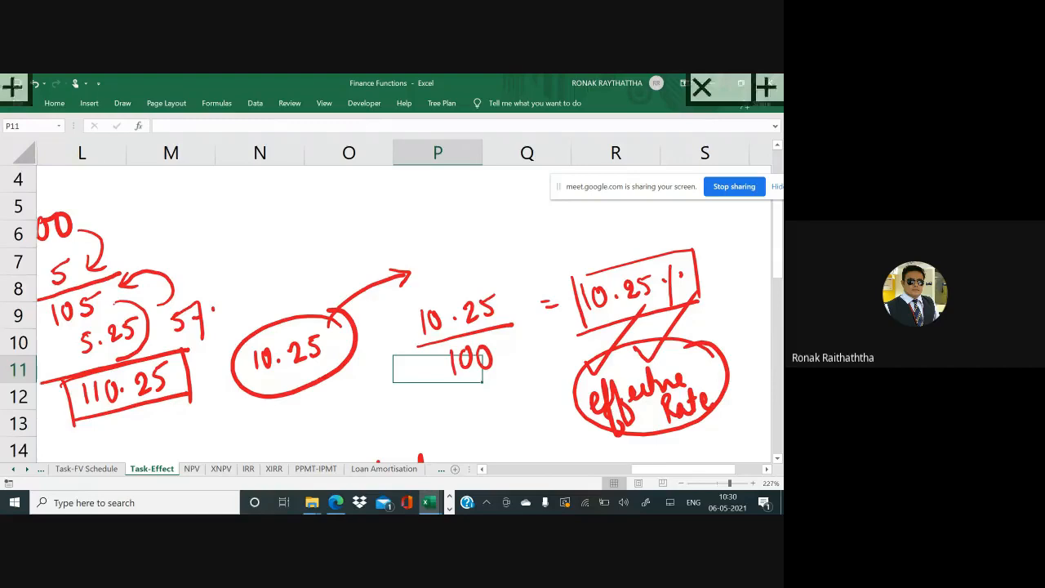
{"action": "scroll", "coordinate": [391, 311], "scroll_direction": "left", "scroll_amount": 3}
{"action": "scroll", "coordinate": [404, 311], "scroll_direction": "left", "scroll_amount": 4}
{"action": "scroll", "coordinate": [404, 312], "scroll_direction": "up", "scroll_amount": 1}
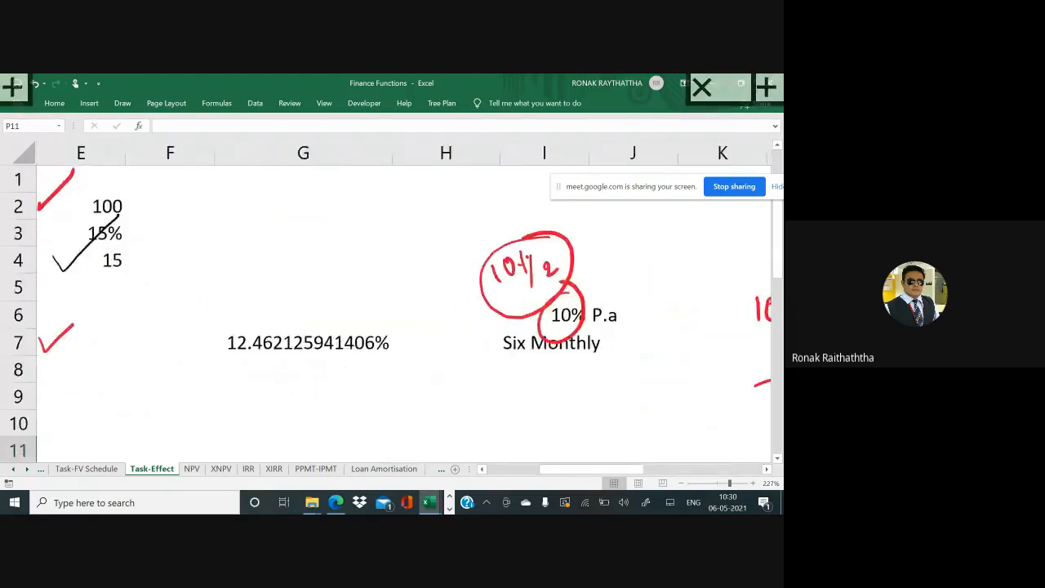
{"action": "left_click", "coordinate": [102, 262]}
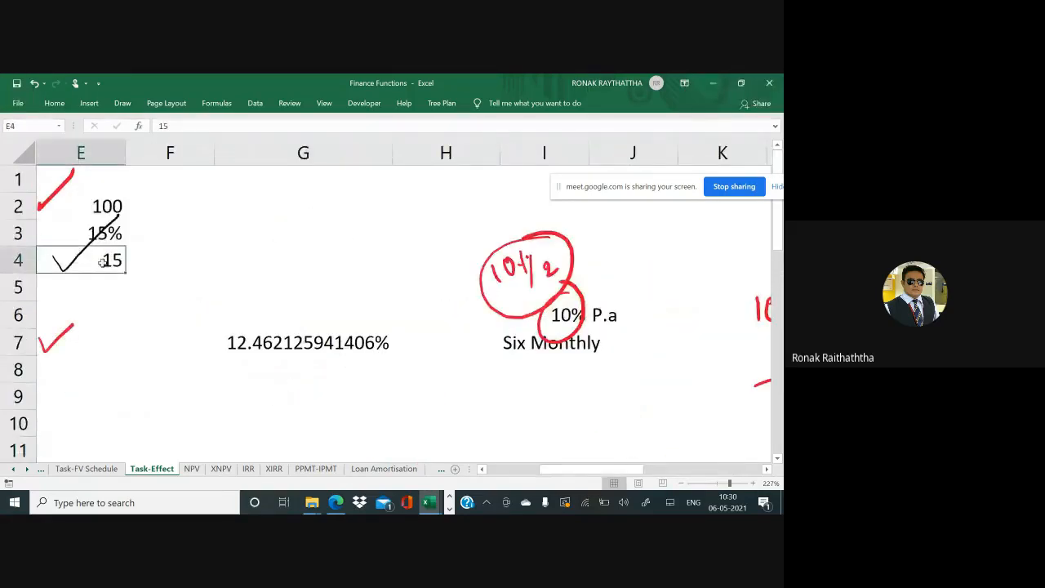
{"action": "key", "text": "Left"}
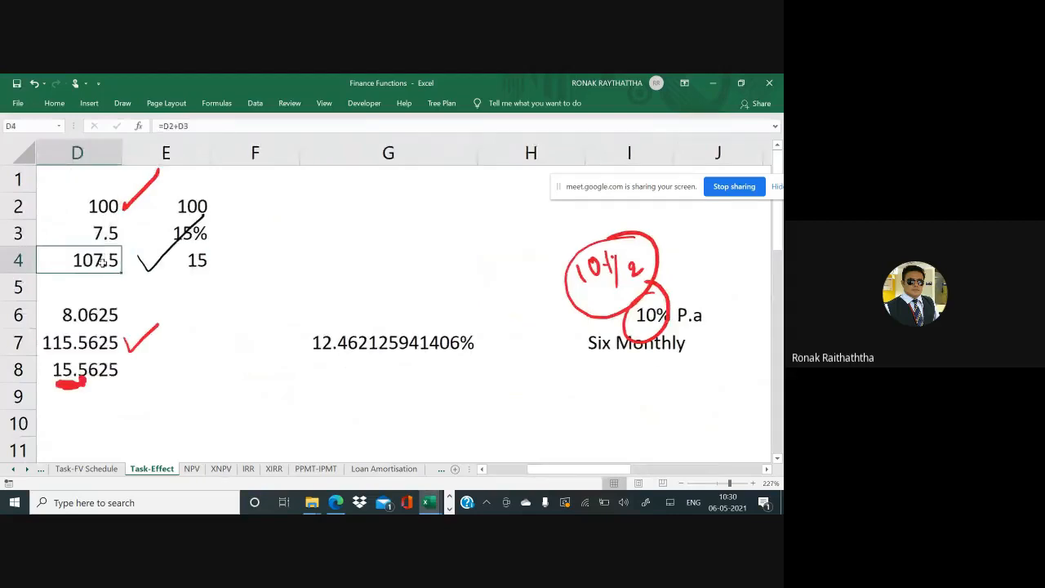
{"action": "key", "text": "ctrl+Home"}
{"action": "key", "text": "Down"}
{"action": "key", "text": "Down"}
{"action": "key", "text": "Down"}
{"action": "key", "text": "Down"}
{"action": "key", "text": "Down"}
{"action": "key", "text": "Right"}
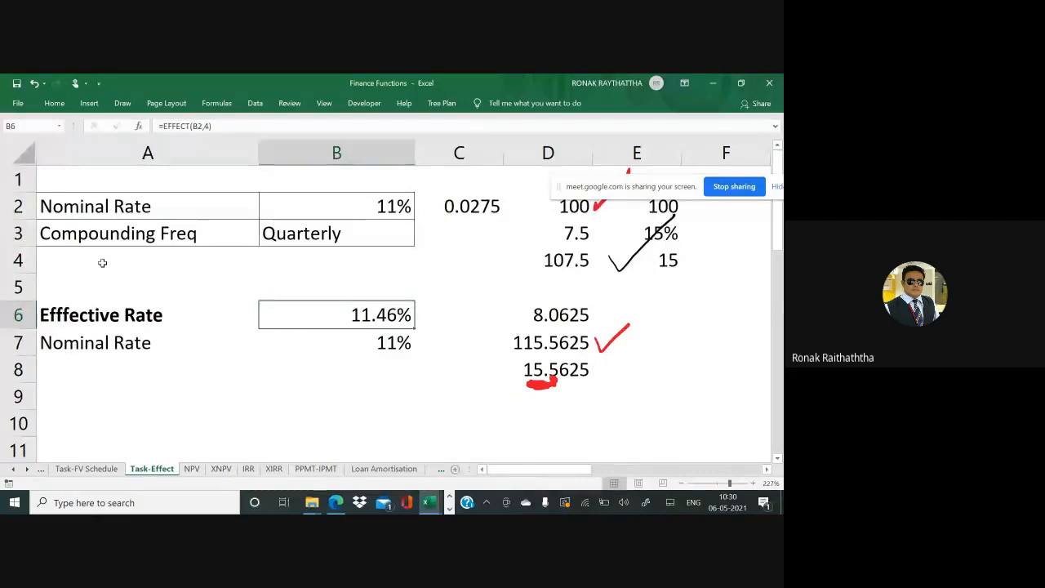
{"action": "key", "text": "shift+Down"}
{"action": "key", "text": "Delete"}
{"action": "key", "text": "shift+Up"}
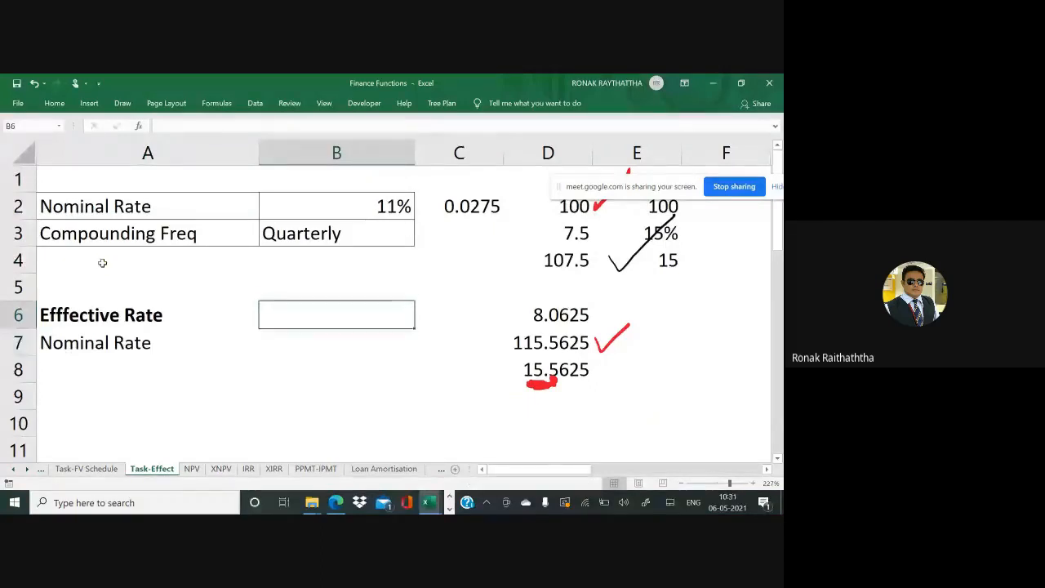
Step: Circle the 11% nominal rate in B2 and the Quarterly compounding frequency in B3 in red
{"action": "left_click_drag", "start_coordinate": [427, 172], "coordinate": [430, 167]}
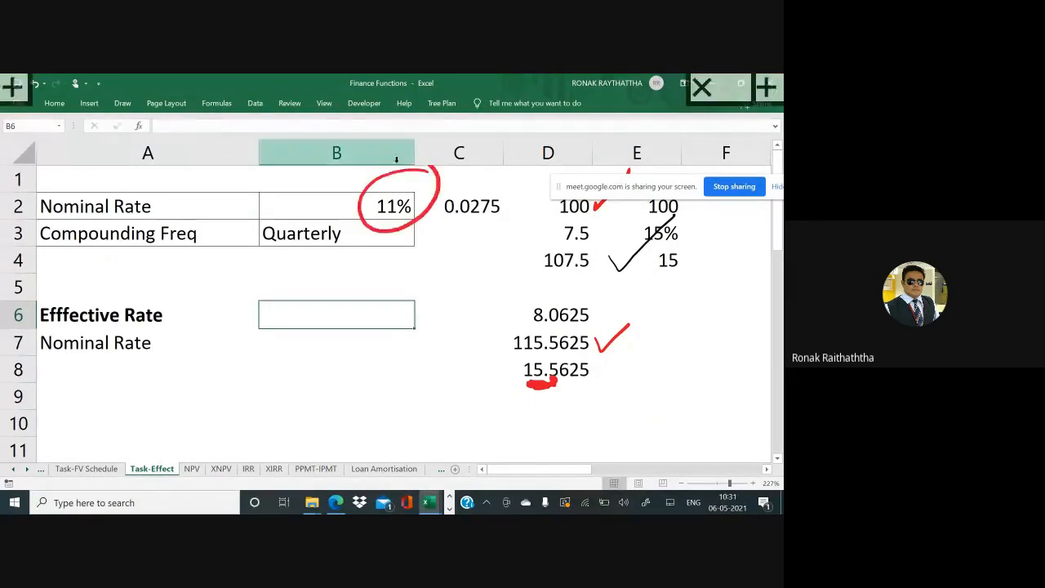
{"action": "mouse_move", "coordinate": [337, 212]}
{"action": "left_mouse_down"}
{"action": "mouse_move", "coordinate": [274, 276]}
{"action": "mouse_move", "coordinate": [301, 202]}
{"action": "left_mouse_up"}
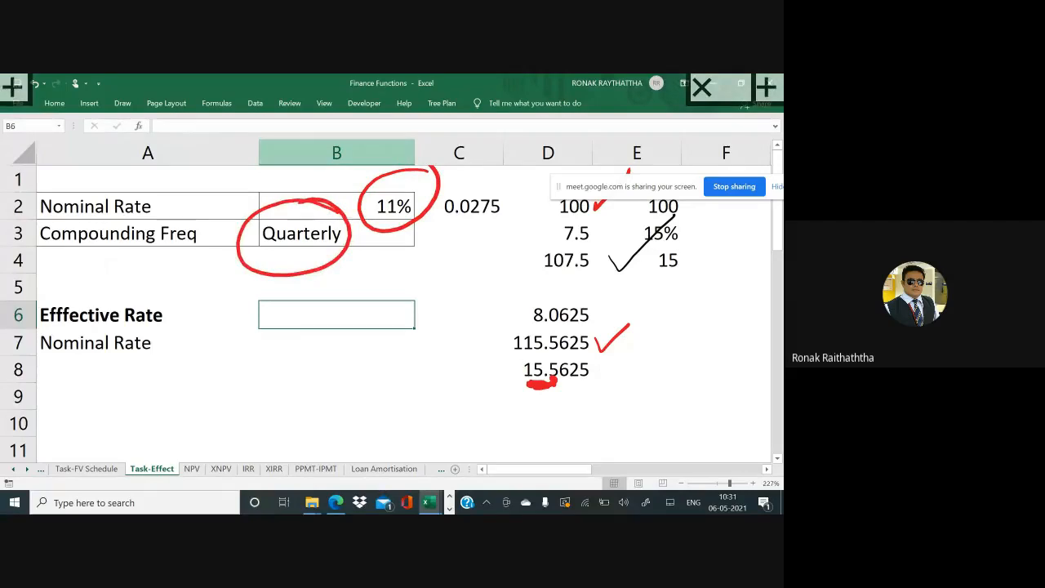
Step: Calculate the effective rate in B6 with the formula =EFFECT(B2,4)
{"action": "type", "text": "="}
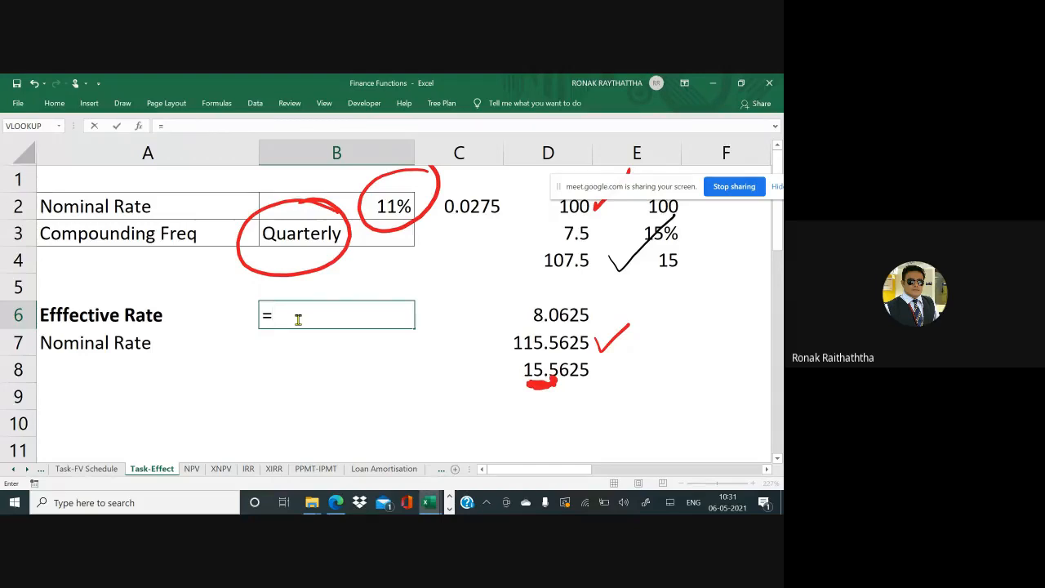
{"action": "type", "text": "eff"}
{"action": "key", "text": "Tab"}
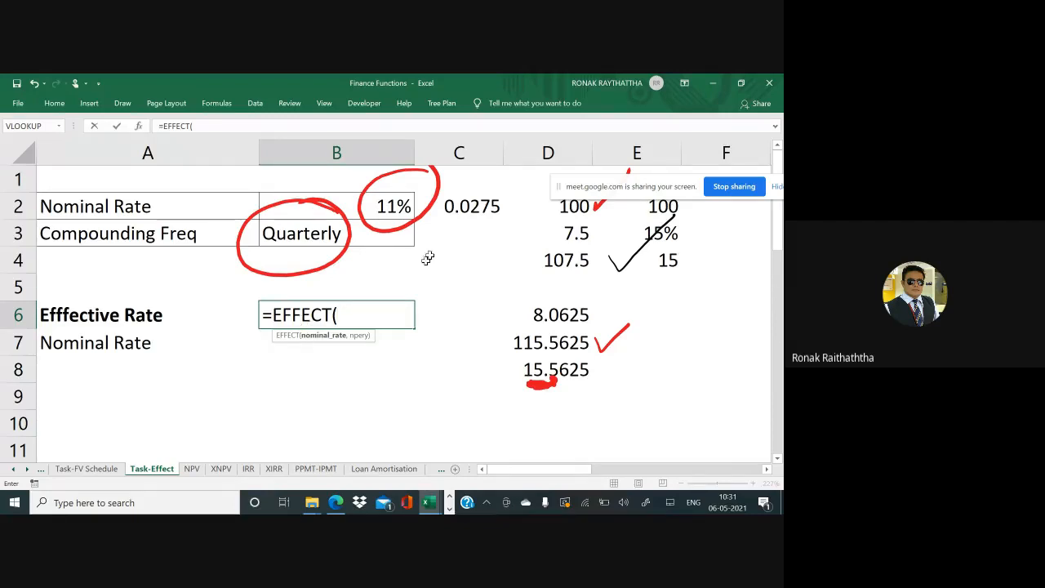
{"action": "left_click", "coordinate": [401, 201]}
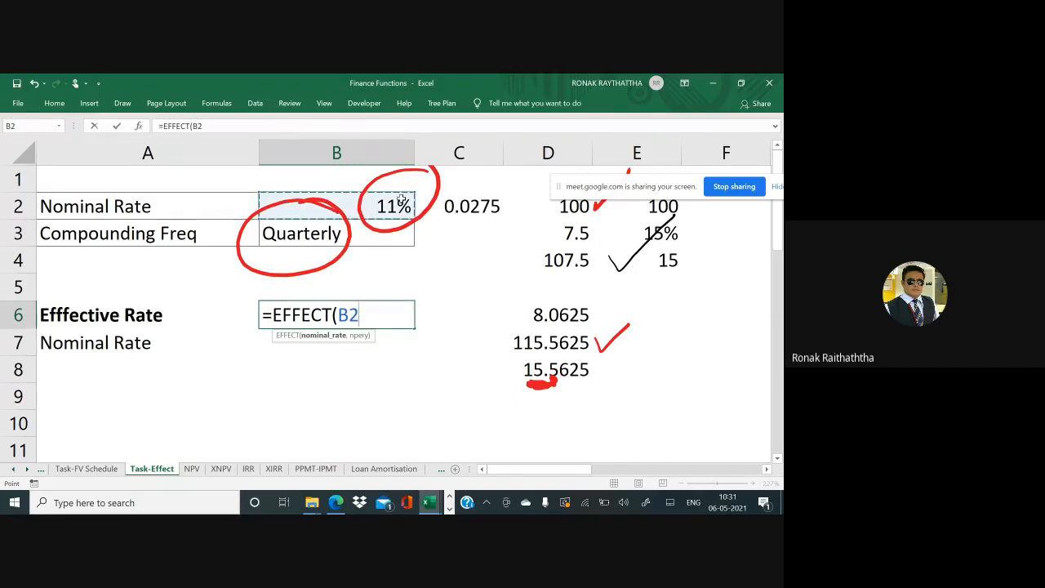
{"action": "type", "text": ","}
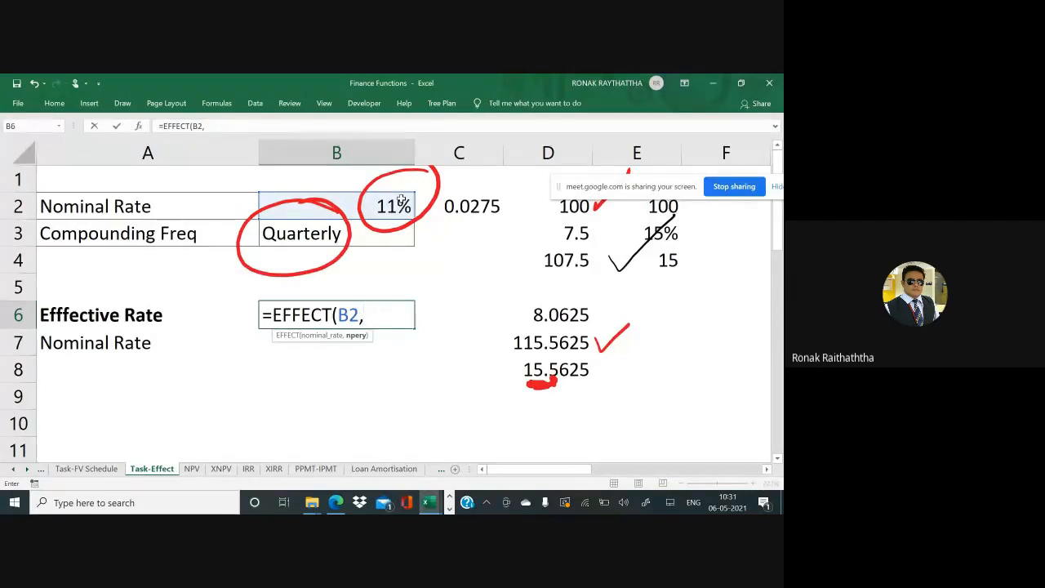
{"action": "type", "text": "4"}
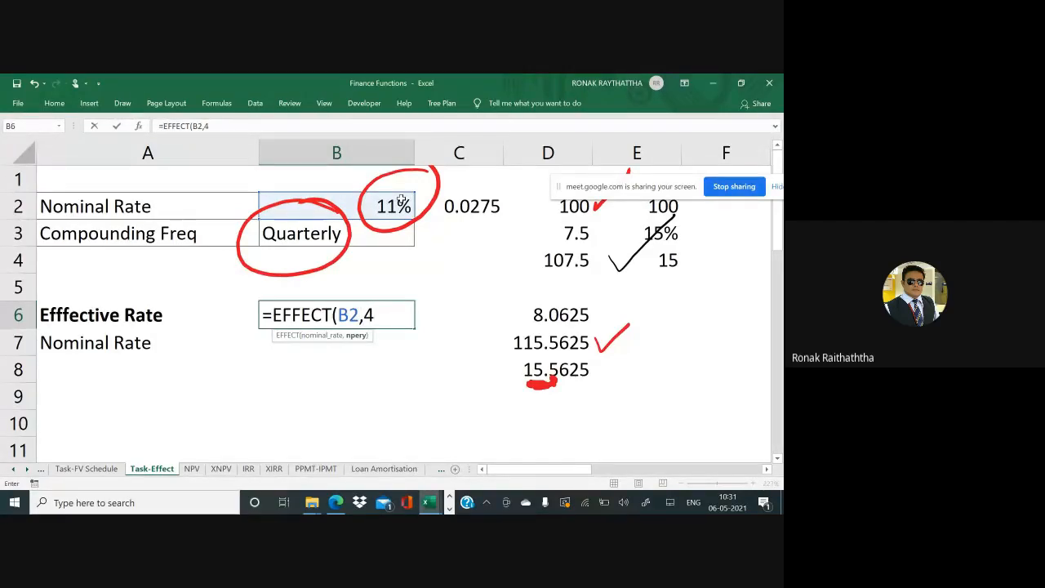
{"action": "type", "text": ")"}
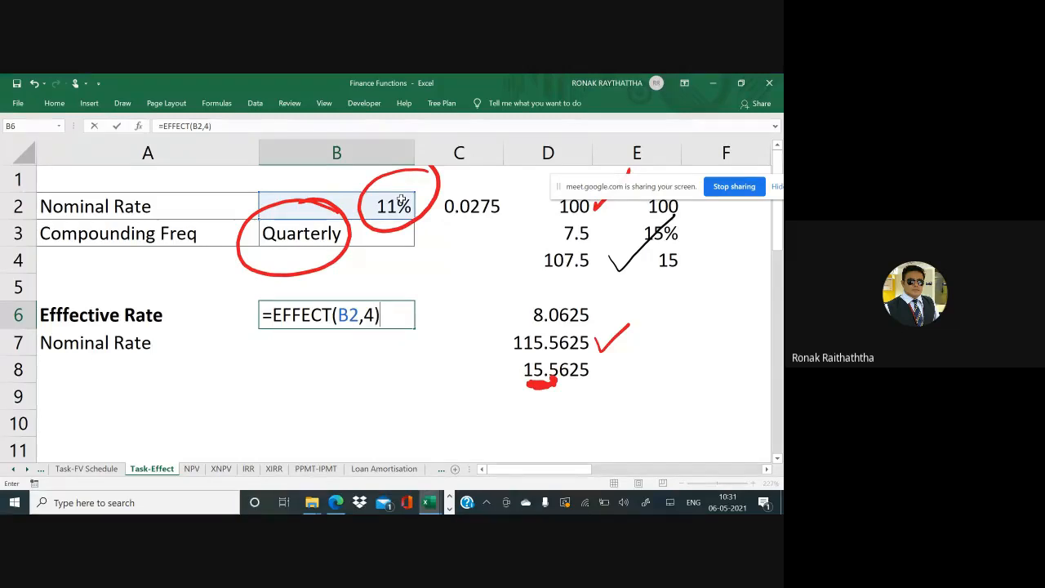
{"action": "key", "text": "Return"}
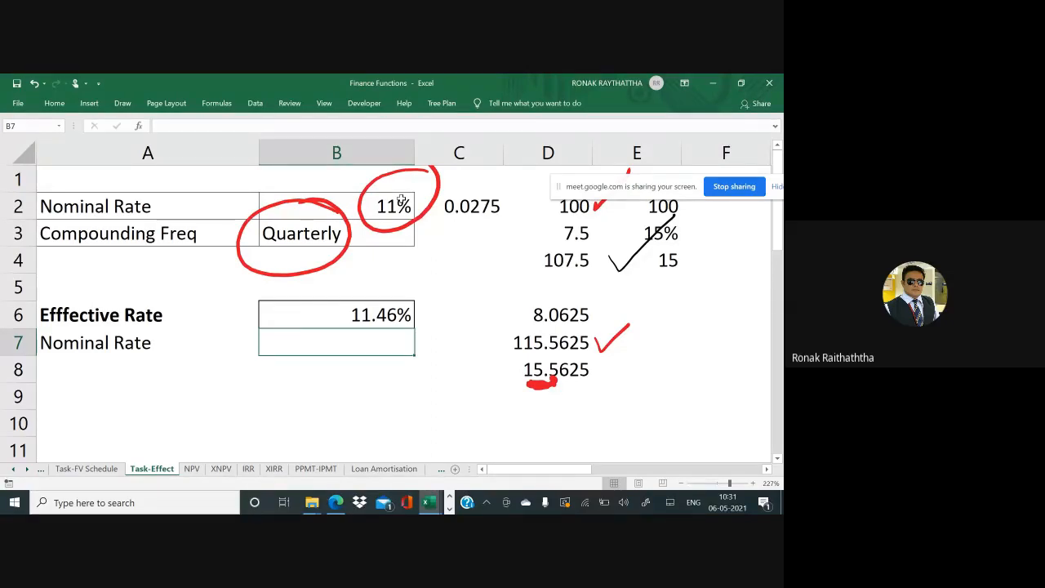
Step: Calculate the nominal rate in B7 with the formula =NOMINAL(B6,4), and select B6:B7
{"action": "type", "text": "=nomi"}
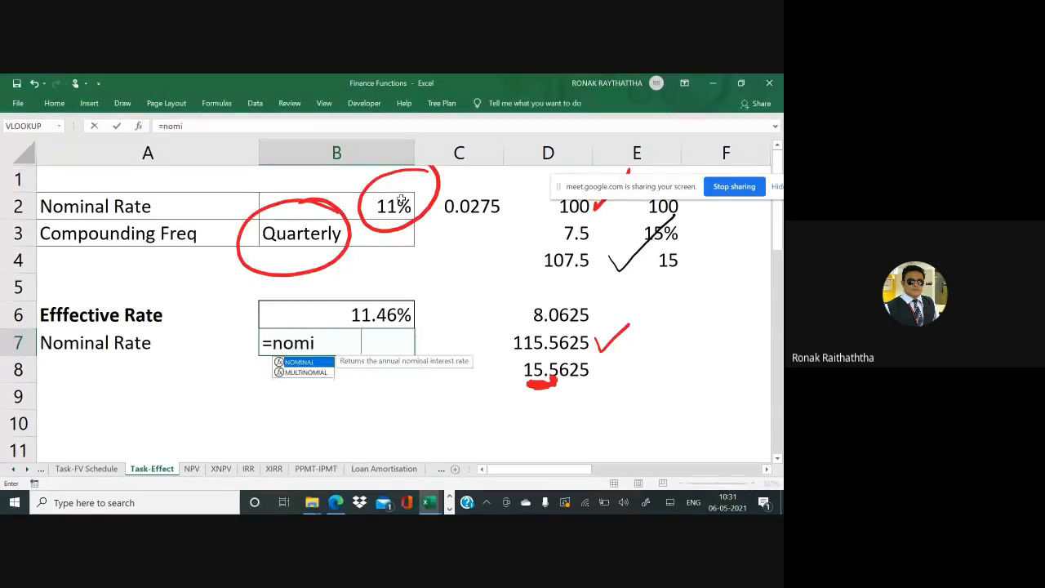
{"action": "key", "text": "Tab"}
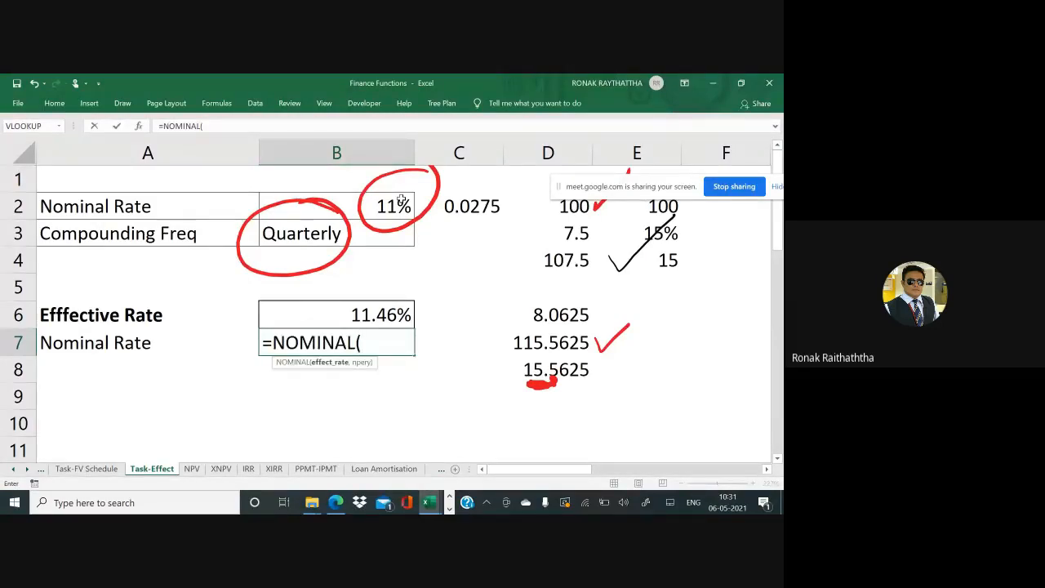
{"action": "left_click", "coordinate": [316, 318]}
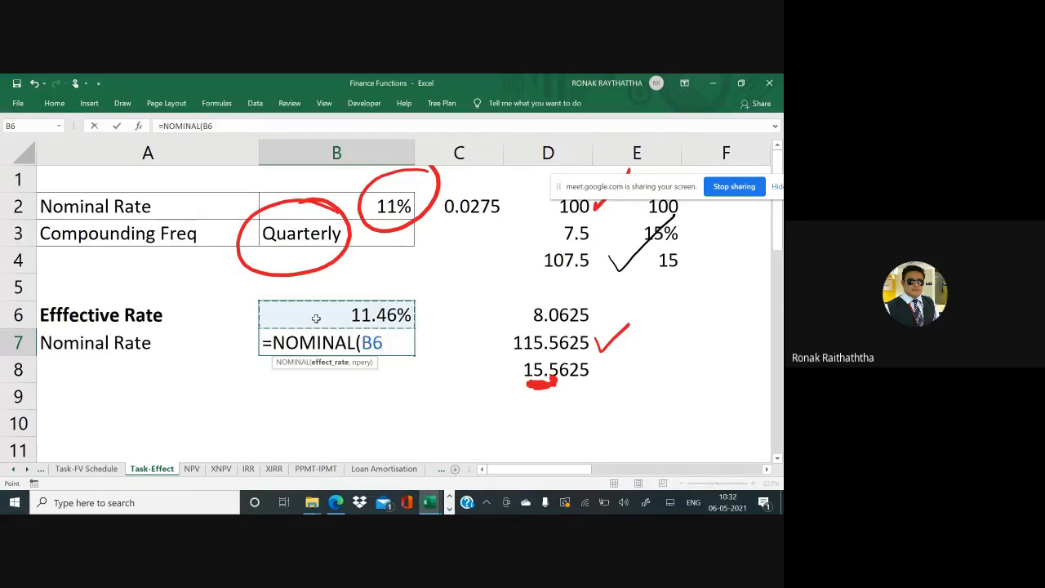
{"action": "type", "text": ","}
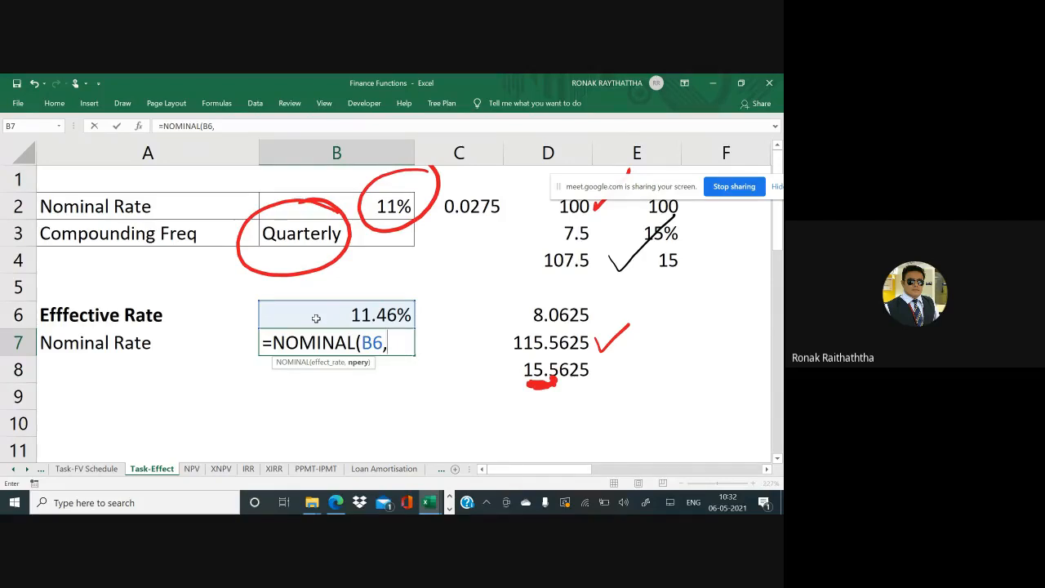
{"action": "type", "text": "4)"}
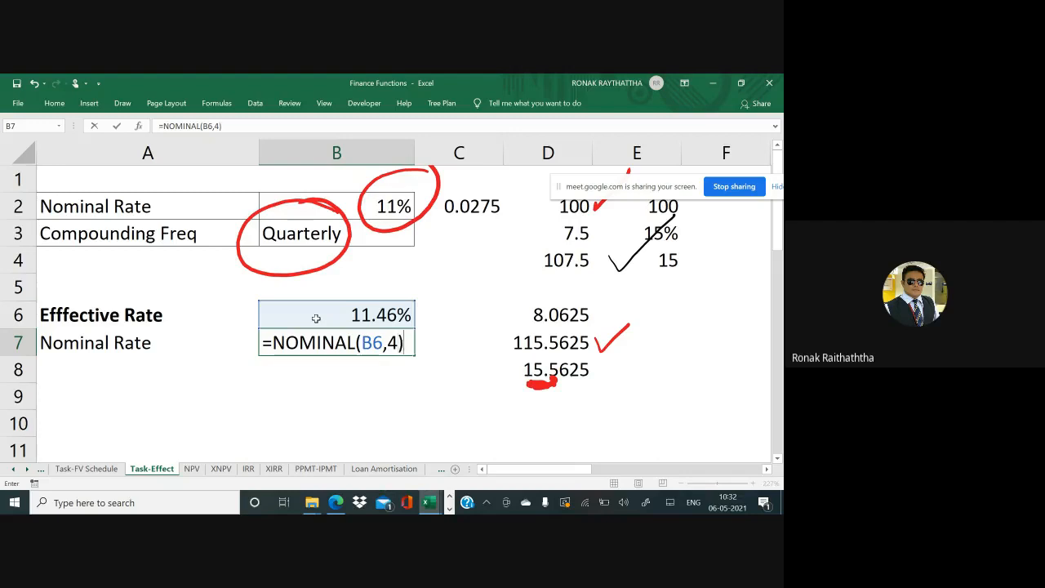
{"action": "key", "text": "Return"}
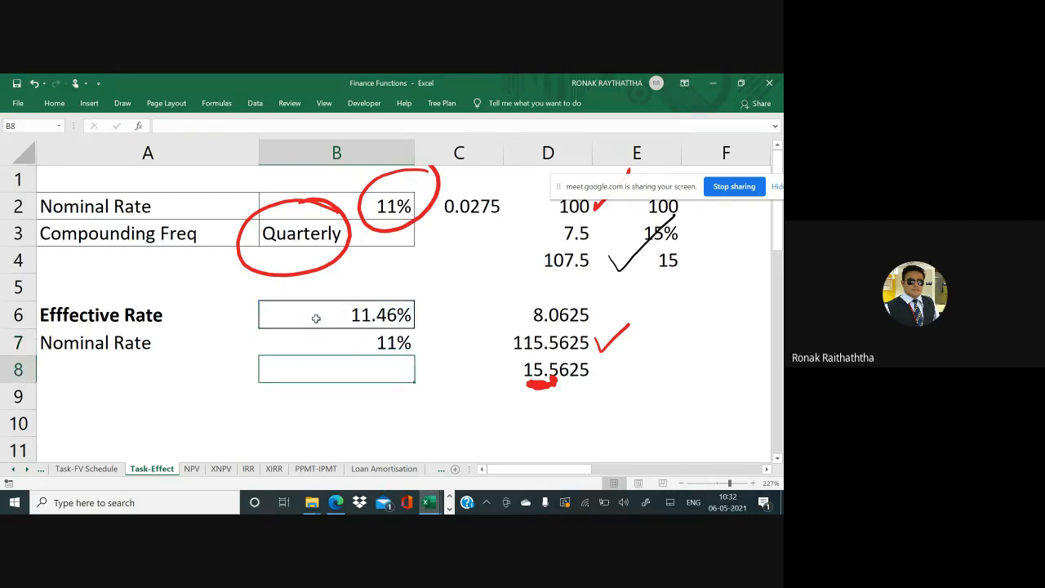
{"action": "left_click_drag", "start_coordinate": [314, 316], "coordinate": [323, 335]}
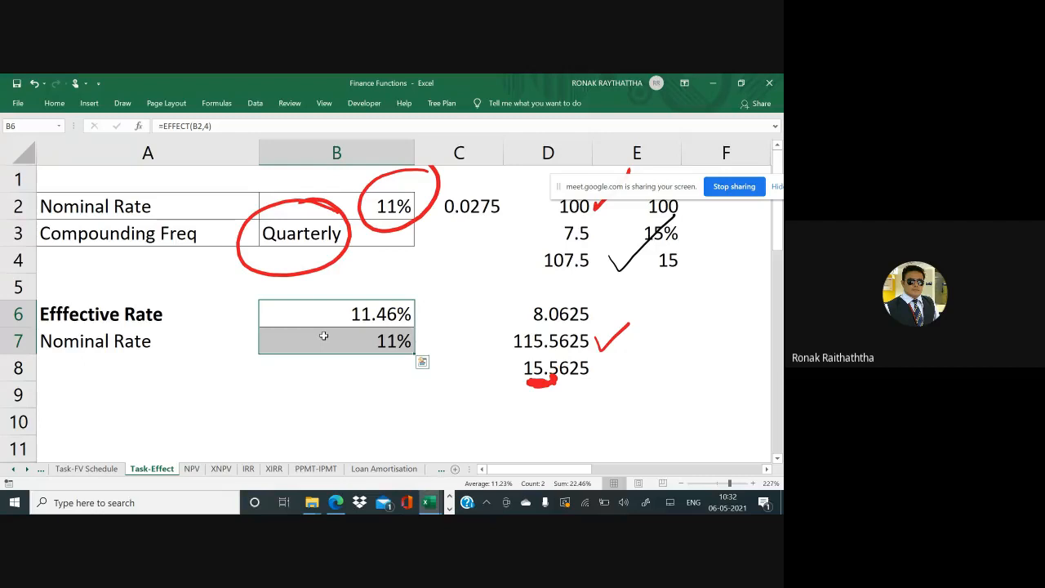
Step: Check the Google Meet chat for student replies, and return to the Excel worksheet with B8 selected
{"action": "key", "text": "alt+Tab"}
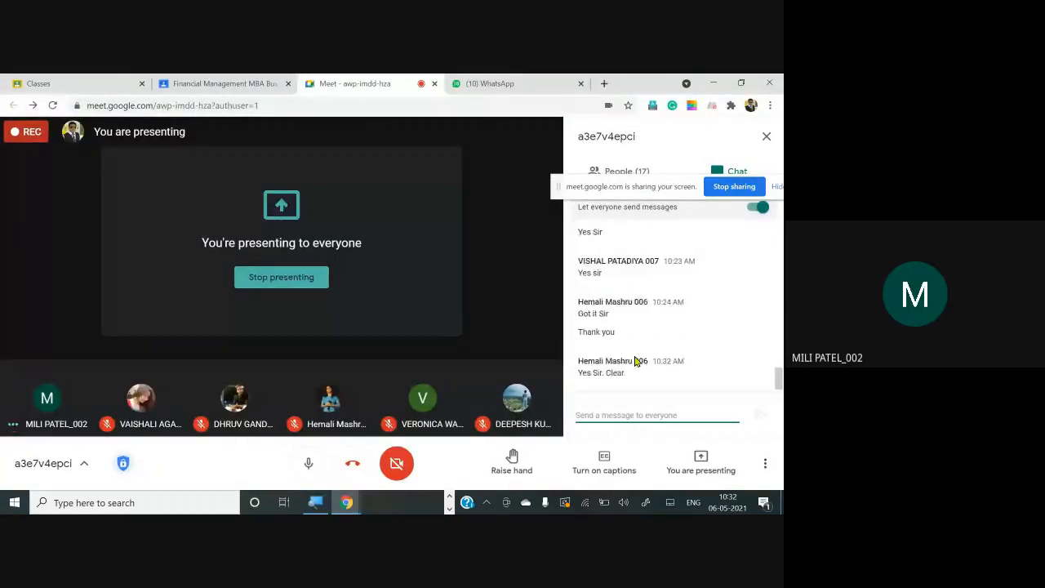
{"action": "key", "text": "alt+Tab"}
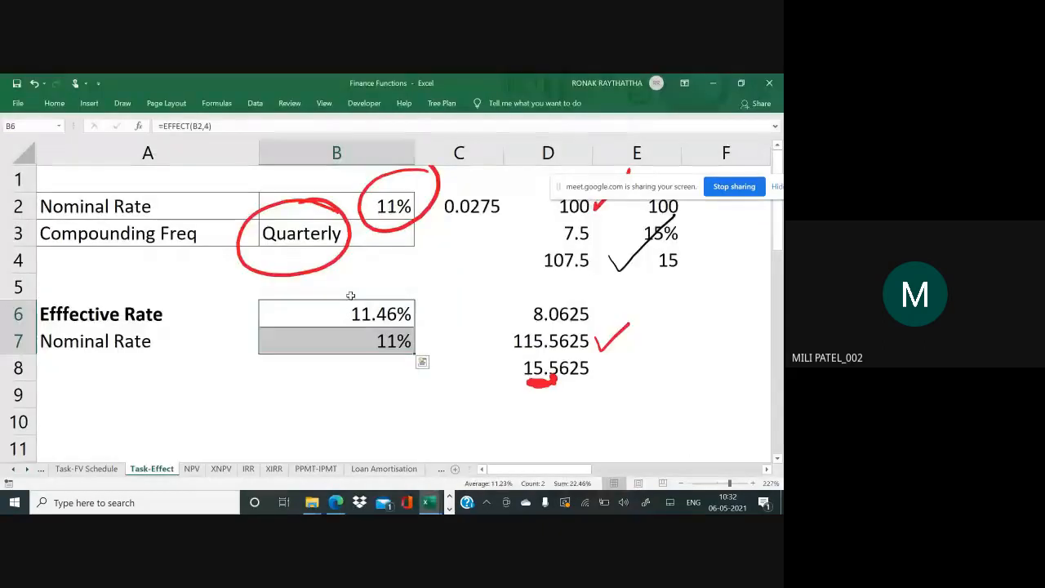
{"action": "left_click", "coordinate": [368, 371]}
{"action": "key", "text": "alt+Tab"}
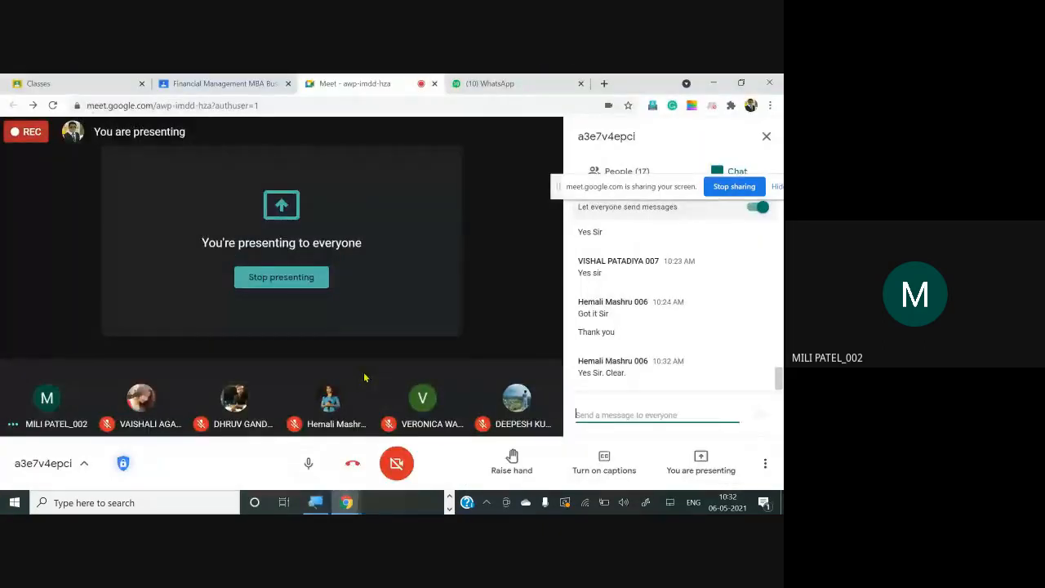
{"action": "key", "text": "alt+Tab"}
Step: Handwrite "10% Nominal Rate" in red ink in the blank area of columns E to G around rows 10 to 11
{"action": "scroll", "coordinate": [338, 338], "scroll_direction": "down", "scroll_amount": 2}
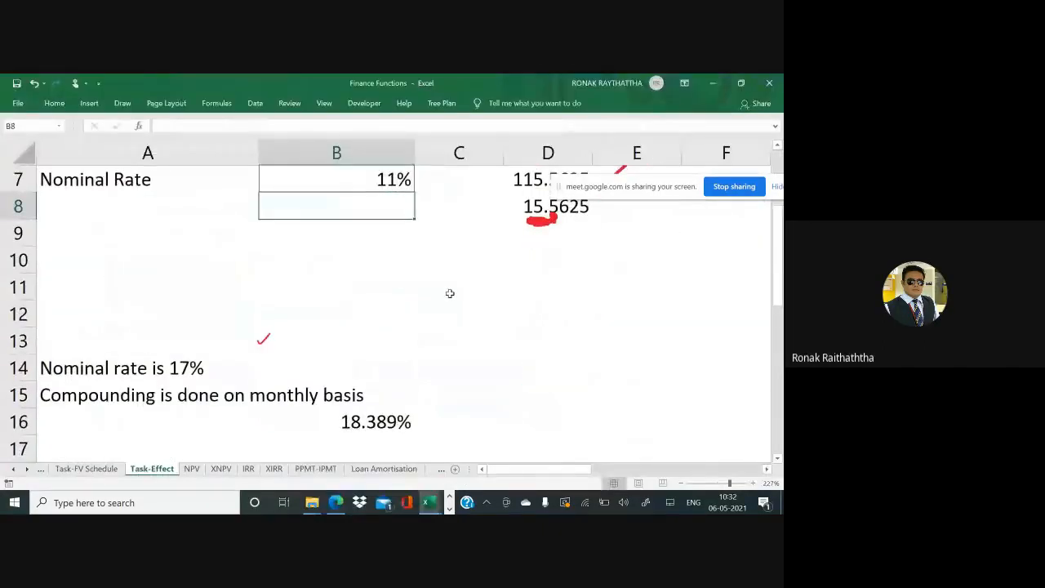
{"action": "scroll", "coordinate": [450, 293], "scroll_direction": "right", "scroll_amount": 3}
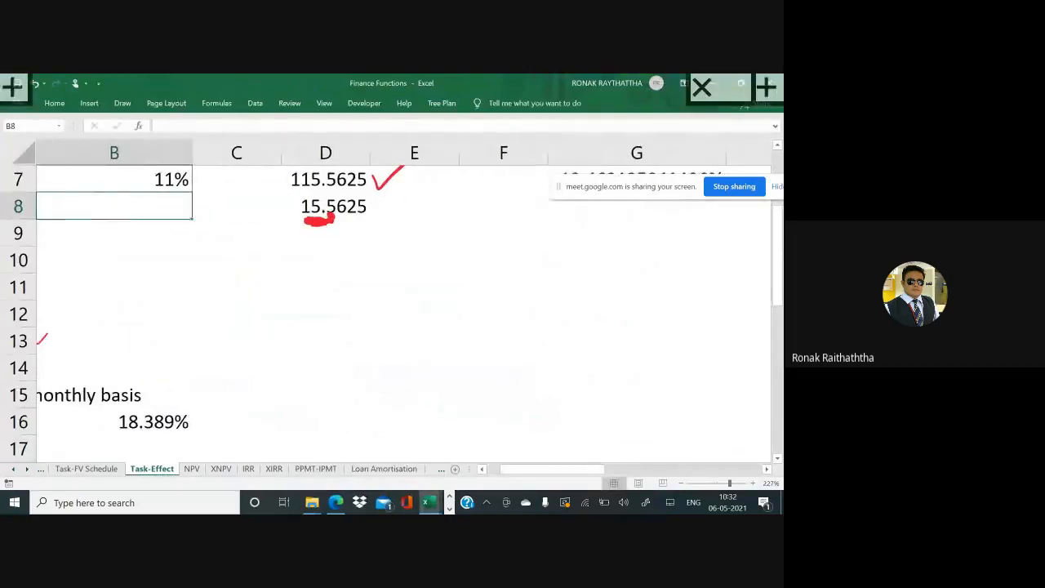
{"action": "left_click_drag", "start_coordinate": [417, 287], "coordinate": [419, 313]}
{"action": "mouse_move", "coordinate": [434, 287]}
{"action": "left_mouse_down"}
{"action": "mouse_move", "coordinate": [437, 308]}
{"action": "mouse_move", "coordinate": [434, 286]}
{"action": "left_mouse_up"}
{"action": "left_click_drag", "start_coordinate": [462, 273], "coordinate": [466, 309]}
{"action": "left_click_drag", "start_coordinate": [457, 289], "coordinate": [460, 292]}
{"action": "left_click", "coordinate": [474, 286]}
{"action": "mouse_move", "coordinate": [489, 269]}
{"action": "left_mouse_down"}
{"action": "mouse_move", "coordinate": [490, 282]}
{"action": "mouse_move", "coordinate": [505, 263]}
{"action": "mouse_move", "coordinate": [547, 283]}
{"action": "mouse_move", "coordinate": [584, 268]}
{"action": "mouse_move", "coordinate": [594, 249]}
{"action": "mouse_move", "coordinate": [639, 255]}
{"action": "left_mouse_up"}
{"action": "left_click_drag", "start_coordinate": [634, 246], "coordinate": [662, 249]}
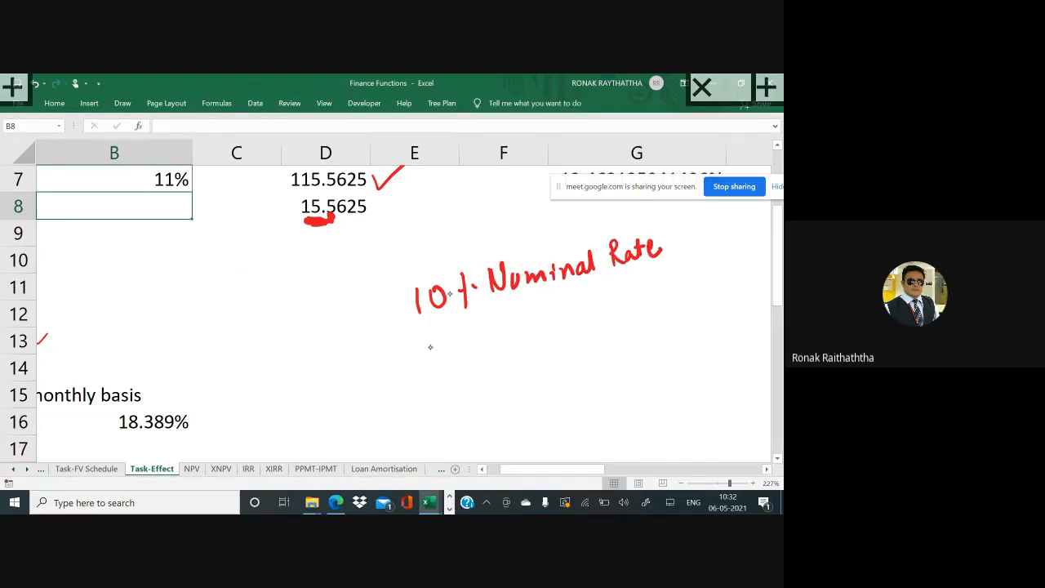
Step: Handwrite "Six monthly" in red directly beneath the 10% Nominal Rate note
{"action": "mouse_move", "coordinate": [446, 345]}
{"action": "left_mouse_down"}
{"action": "mouse_move", "coordinate": [429, 367]}
{"action": "mouse_move", "coordinate": [457, 365]}
{"action": "left_mouse_up"}
{"action": "left_click_drag", "start_coordinate": [458, 345], "coordinate": [473, 358]}
{"action": "mouse_move", "coordinate": [473, 342]}
{"action": "left_mouse_down"}
{"action": "mouse_move", "coordinate": [462, 359]}
{"action": "mouse_move", "coordinate": [525, 336]}
{"action": "mouse_move", "coordinate": [553, 308]}
{"action": "mouse_move", "coordinate": [555, 329]}
{"action": "left_mouse_up"}
{"action": "left_click_drag", "start_coordinate": [547, 319], "coordinate": [576, 325]}
{"action": "left_click_drag", "start_coordinate": [582, 302], "coordinate": [593, 356]}
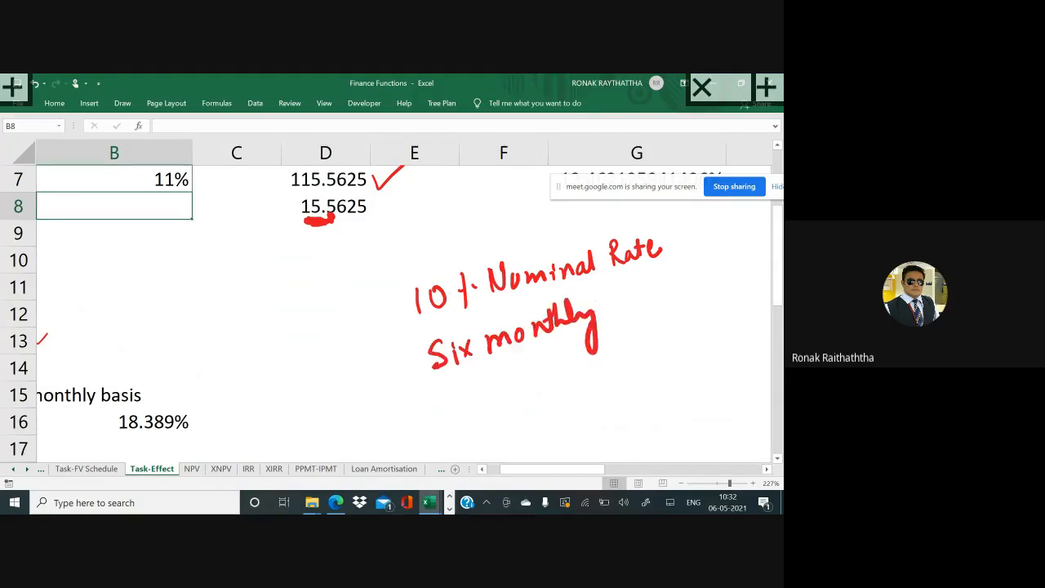
Step: Handwrite 100 in column H, mark the 10% rate as "p.a.", and underline both 10% and Six monthly
{"action": "scroll", "coordinate": [400, 286], "scroll_direction": "right", "scroll_amount": 2}
{"action": "mouse_move", "coordinate": [536, 275]}
{"action": "left_mouse_down"}
{"action": "mouse_move", "coordinate": [541, 297]}
{"action": "mouse_move", "coordinate": [575, 275]}
{"action": "left_mouse_up"}
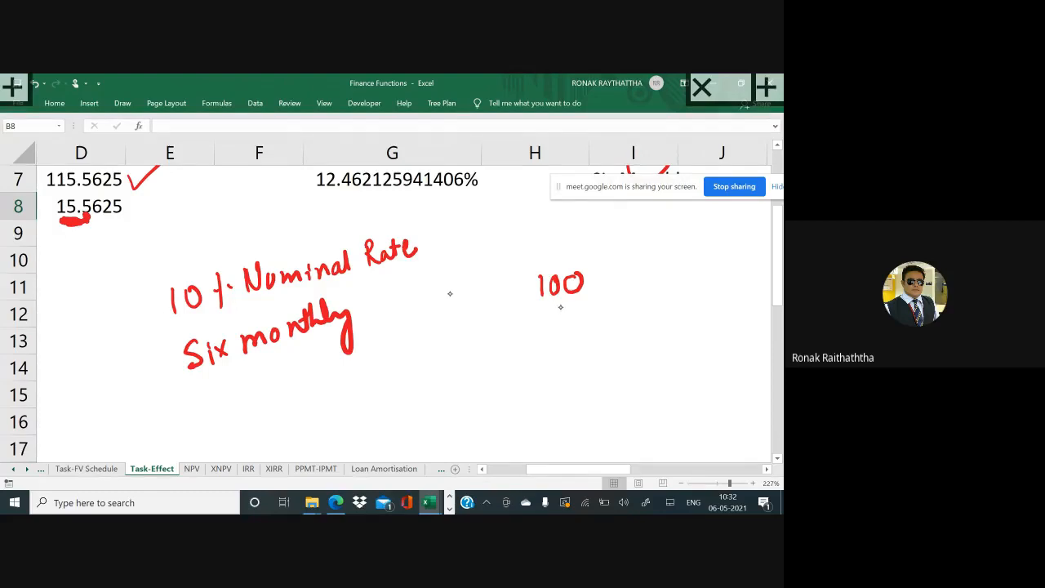
{"action": "left_click_drag", "start_coordinate": [170, 329], "coordinate": [222, 304]}
{"action": "mouse_move", "coordinate": [173, 250]}
{"action": "left_mouse_down"}
{"action": "mouse_move", "coordinate": [174, 268]}
{"action": "mouse_move", "coordinate": [175, 255]}
{"action": "mouse_move", "coordinate": [203, 245]}
{"action": "left_mouse_up"}
{"action": "left_click", "coordinate": [184, 260]}
{"action": "left_click", "coordinate": [208, 239]}
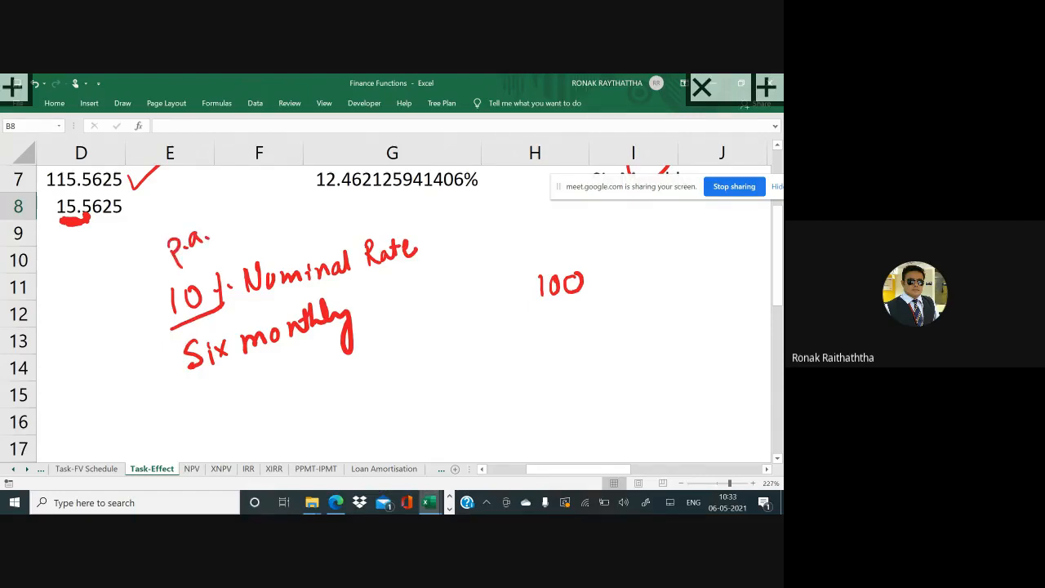
{"action": "left_click_drag", "start_coordinate": [194, 393], "coordinate": [366, 342]}
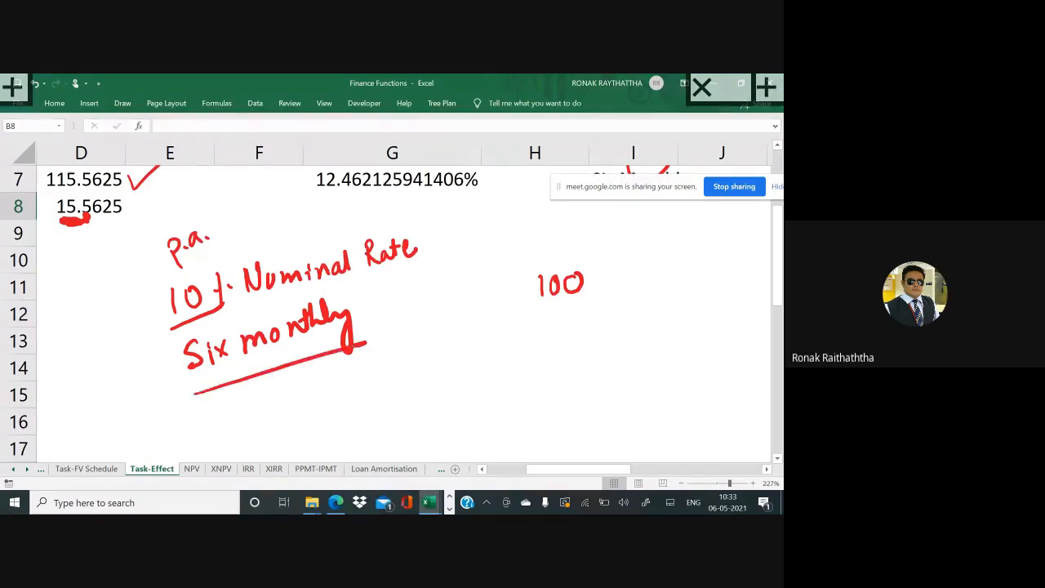
Step: Handwrite 5% under the 100, rule a line below it, and write the first half-year total of 105
{"action": "mouse_move", "coordinate": [568, 320]}
{"action": "left_mouse_down"}
{"action": "mouse_move", "coordinate": [577, 327]}
{"action": "mouse_move", "coordinate": [567, 330]}
{"action": "left_mouse_up"}
{"action": "mouse_move", "coordinate": [568, 313]}
{"action": "left_mouse_down"}
{"action": "mouse_move", "coordinate": [579, 308]}
{"action": "mouse_move", "coordinate": [595, 335]}
{"action": "left_mouse_up"}
{"action": "left_click", "coordinate": [587, 320]}
{"action": "left_click", "coordinate": [607, 316]}
{"action": "mouse_move", "coordinate": [531, 350]}
{"action": "left_mouse_down"}
{"action": "mouse_move", "coordinate": [622, 330]}
{"action": "mouse_move", "coordinate": [560, 365]}
{"action": "mouse_move", "coordinate": [564, 386]}
{"action": "left_mouse_up"}
{"action": "mouse_move", "coordinate": [574, 359]}
{"action": "left_mouse_down"}
{"action": "mouse_move", "coordinate": [572, 375]}
{"action": "mouse_move", "coordinate": [582, 356]}
{"action": "left_mouse_up"}
{"action": "mouse_move", "coordinate": [603, 356]}
{"action": "left_mouse_down"}
{"action": "mouse_move", "coordinate": [591, 374]}
{"action": "mouse_move", "coordinate": [608, 346]}
{"action": "left_mouse_up"}
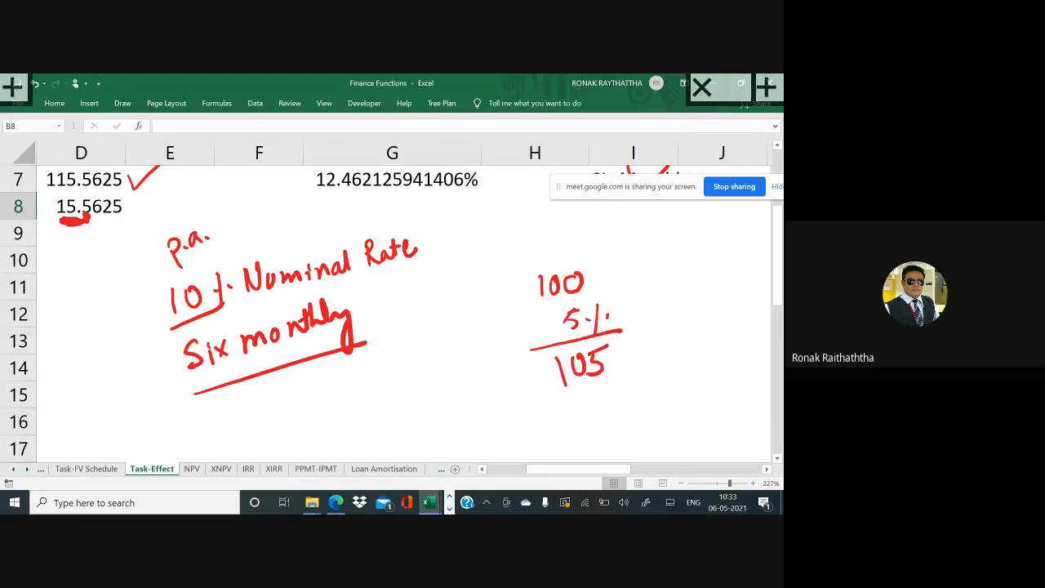
Step: Handwrite 5% below the 105 and draw curved lines linking it back to the 105
{"action": "scroll", "coordinate": [383, 314], "scroll_direction": "down", "scroll_amount": 2}
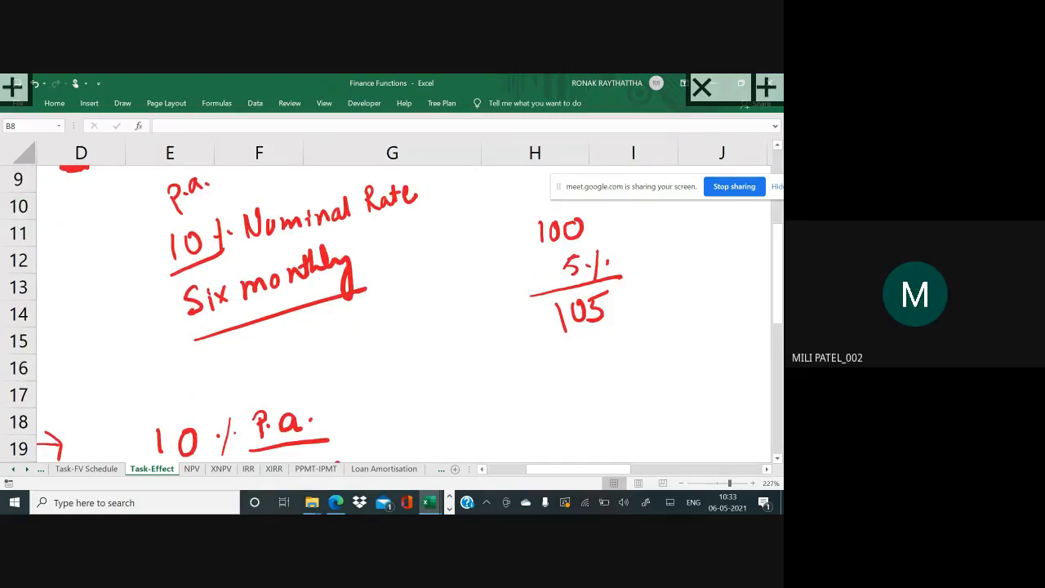
{"action": "mouse_move", "coordinate": [622, 319]}
{"action": "left_mouse_down"}
{"action": "mouse_move", "coordinate": [588, 385]}
{"action": "mouse_move", "coordinate": [558, 383]}
{"action": "mouse_move", "coordinate": [577, 364]}
{"action": "left_mouse_up"}
{"action": "left_click_drag", "start_coordinate": [588, 357], "coordinate": [576, 390]}
{"action": "left_click", "coordinate": [593, 365]}
{"action": "left_click", "coordinate": [581, 372]}
{"action": "mouse_move", "coordinate": [648, 356]}
{"action": "left_mouse_down"}
{"action": "mouse_move", "coordinate": [671, 327]}
{"action": "mouse_move", "coordinate": [615, 294]}
{"action": "left_mouse_up"}
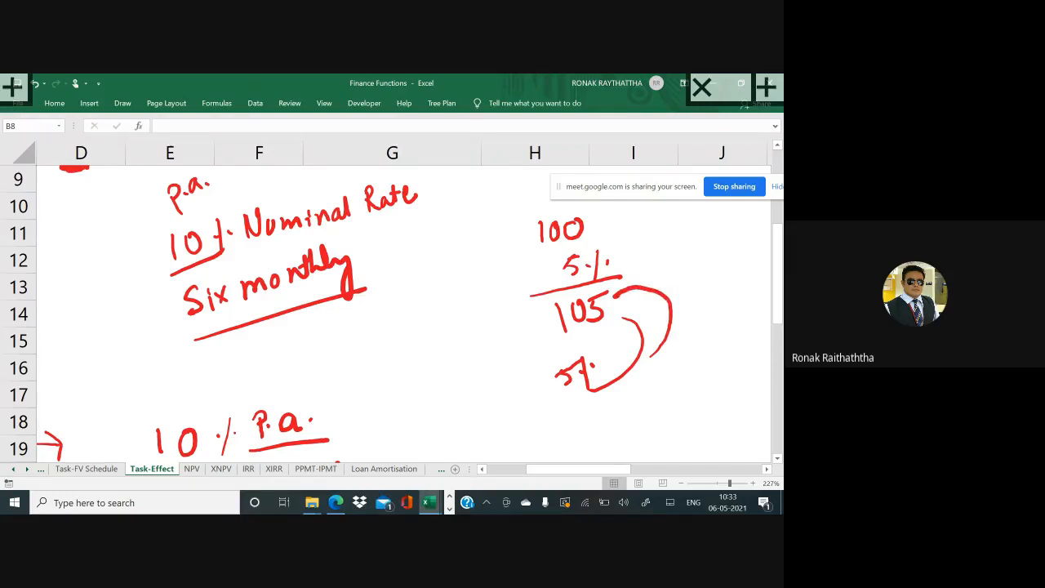
Step: Handwrite the second half-year interest of 5.25 under the 5% and rule a total line below it
{"action": "mouse_move", "coordinate": [610, 399]}
{"action": "left_mouse_down"}
{"action": "mouse_move", "coordinate": [596, 417]}
{"action": "mouse_move", "coordinate": [611, 400]}
{"action": "mouse_move", "coordinate": [638, 411]}
{"action": "left_mouse_up"}
{"action": "left_click", "coordinate": [617, 413]}
{"action": "mouse_move", "coordinate": [651, 390]}
{"action": "left_mouse_down"}
{"action": "mouse_move", "coordinate": [642, 406]}
{"action": "mouse_move", "coordinate": [659, 380]}
{"action": "left_mouse_up"}
{"action": "left_click_drag", "start_coordinate": [563, 445], "coordinate": [686, 402]}
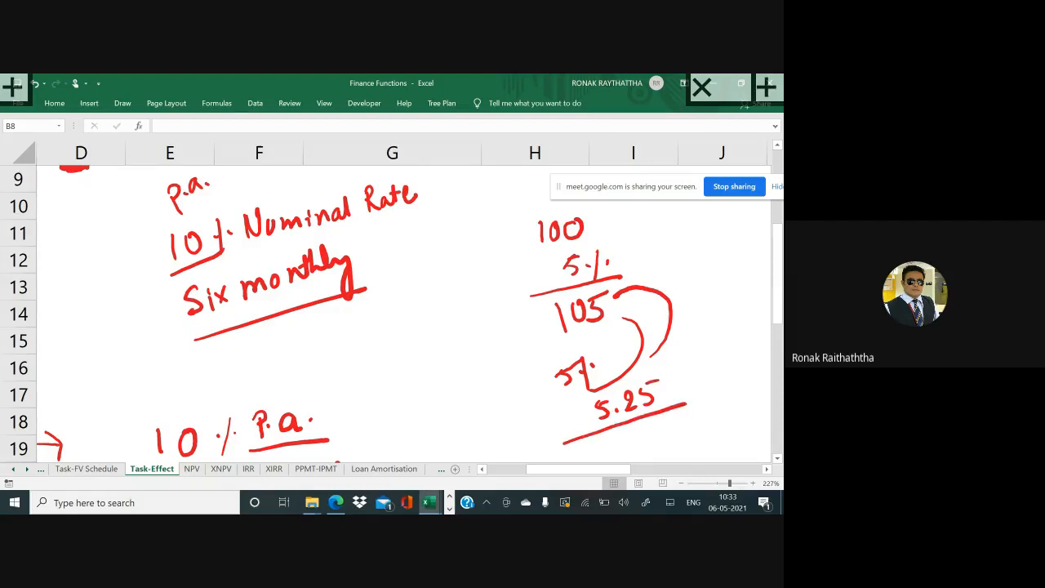
Step: Handwrite the year-end total of 110.25 below the line under 5.25
{"action": "scroll", "coordinate": [343, 314], "scroll_direction": "down", "scroll_amount": 2}
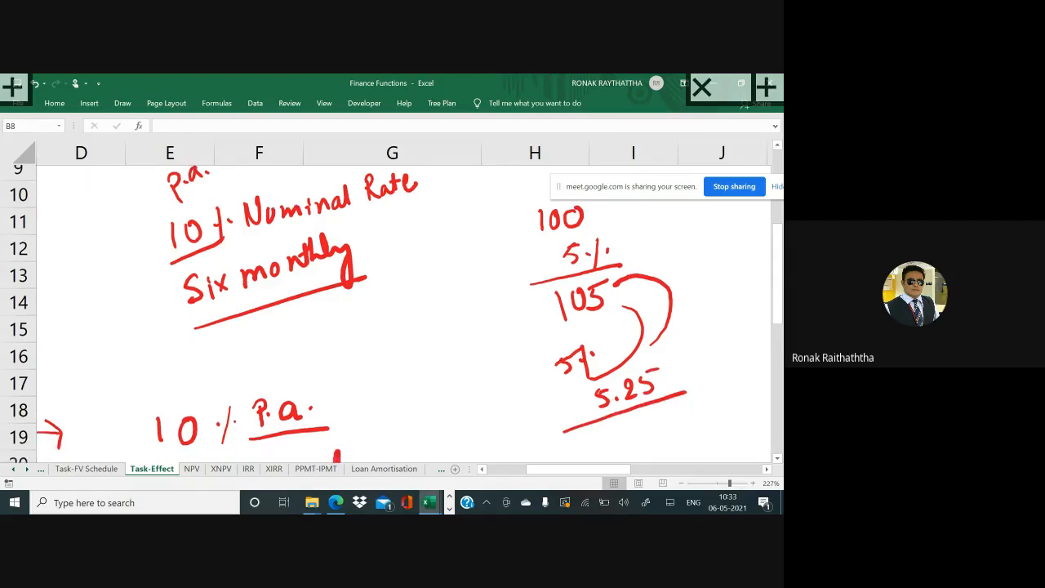
{"action": "mouse_move", "coordinate": [595, 390]}
{"action": "left_mouse_down"}
{"action": "mouse_move", "coordinate": [600, 414]}
{"action": "mouse_move", "coordinate": [611, 413]}
{"action": "left_mouse_up"}
{"action": "mouse_move", "coordinate": [626, 390]}
{"action": "left_mouse_down"}
{"action": "mouse_move", "coordinate": [620, 405]}
{"action": "mouse_move", "coordinate": [627, 392]}
{"action": "left_mouse_up"}
{"action": "left_click", "coordinate": [641, 400]}
{"action": "mouse_move", "coordinate": [653, 374]}
{"action": "left_mouse_down"}
{"action": "mouse_move", "coordinate": [651, 385]}
{"action": "mouse_move", "coordinate": [671, 390]}
{"action": "left_mouse_up"}
{"action": "left_click_drag", "start_coordinate": [682, 366], "coordinate": [691, 361]}
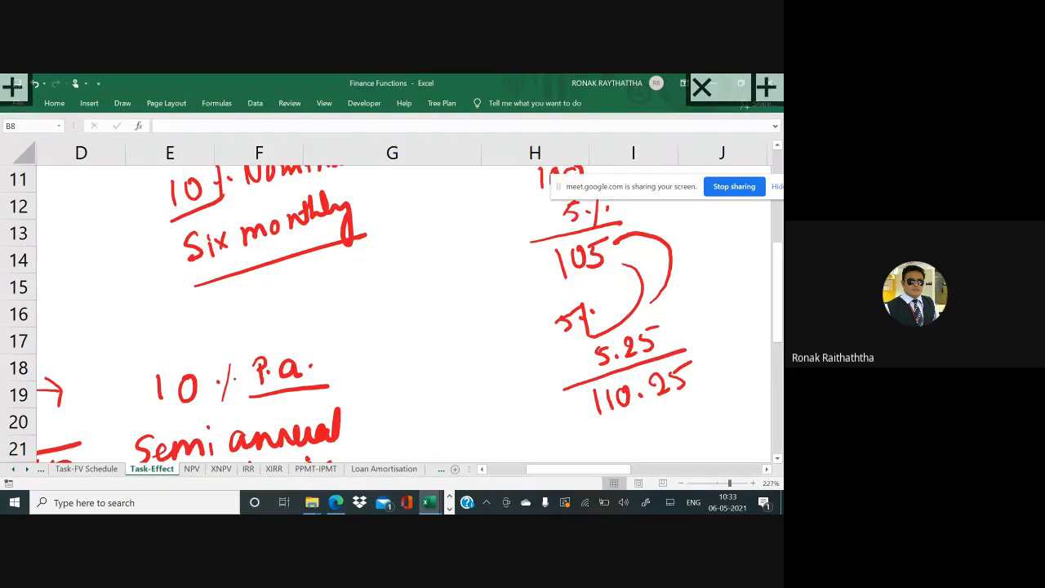
Step: Handwrite the interest earned, 10.25 ₹, in column K beside the 110.25 total
{"action": "scroll", "coordinate": [400, 310], "scroll_direction": "right", "scroll_amount": 2}
{"action": "scroll", "coordinate": [400, 310], "scroll_direction": "right", "scroll_amount": 1}
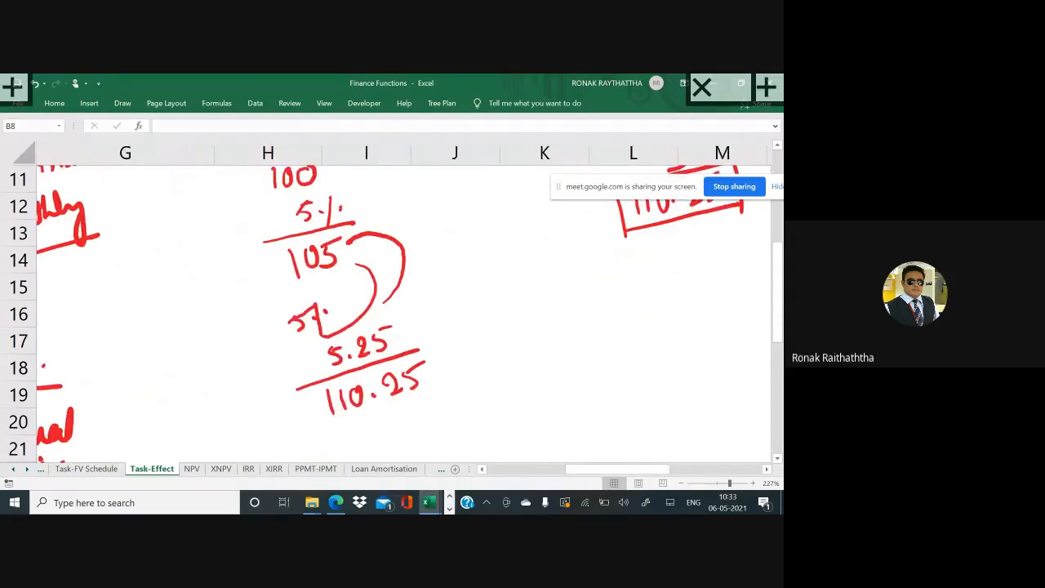
{"action": "mouse_move", "coordinate": [499, 351]}
{"action": "left_mouse_down"}
{"action": "mouse_move", "coordinate": [498, 372]}
{"action": "mouse_move", "coordinate": [517, 349]}
{"action": "mouse_move", "coordinate": [560, 367]}
{"action": "mouse_move", "coordinate": [577, 327]}
{"action": "mouse_move", "coordinate": [598, 346]}
{"action": "mouse_move", "coordinate": [606, 319]}
{"action": "left_mouse_up"}
{"action": "left_click", "coordinate": [531, 366]}
{"action": "left_click_drag", "start_coordinate": [586, 330], "coordinate": [604, 328]}
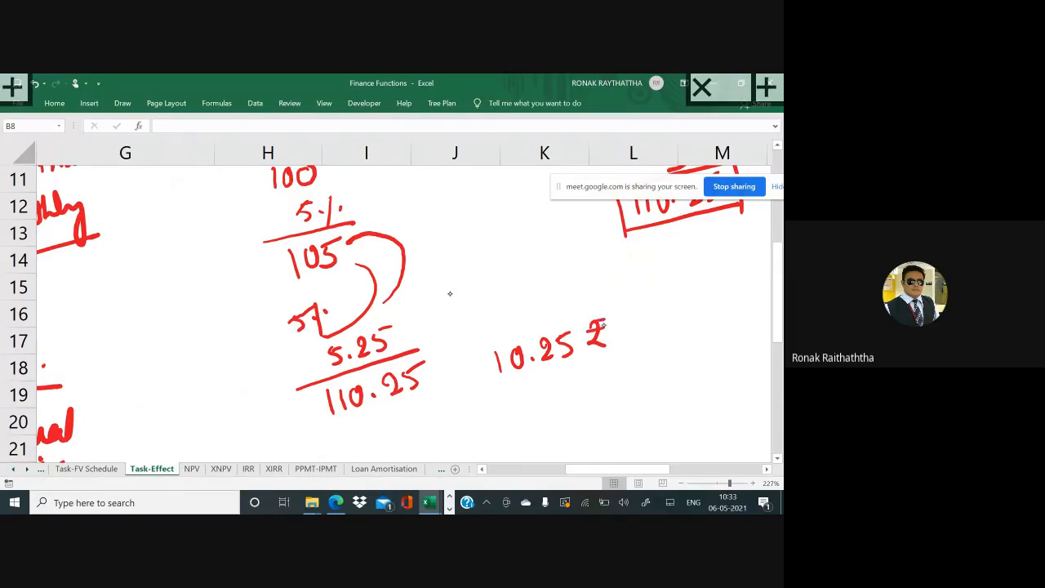
Step: Draw a box around 10.25 ₹ and handwrite "in a year" beneath it
{"action": "mouse_move", "coordinate": [480, 346]}
{"action": "left_mouse_down"}
{"action": "mouse_move", "coordinate": [629, 296]}
{"action": "mouse_move", "coordinate": [490, 395]}
{"action": "mouse_move", "coordinate": [513, 421]}
{"action": "mouse_move", "coordinate": [536, 416]}
{"action": "left_mouse_up"}
{"action": "left_click_drag", "start_coordinate": [551, 396], "coordinate": [558, 410]}
{"action": "mouse_move", "coordinate": [563, 380]}
{"action": "left_mouse_down"}
{"action": "mouse_move", "coordinate": [581, 384]}
{"action": "mouse_move", "coordinate": [576, 427]}
{"action": "left_mouse_up"}
{"action": "left_click_drag", "start_coordinate": [597, 390], "coordinate": [609, 383]}
{"action": "left_click_drag", "start_coordinate": [606, 392], "coordinate": [625, 376]}
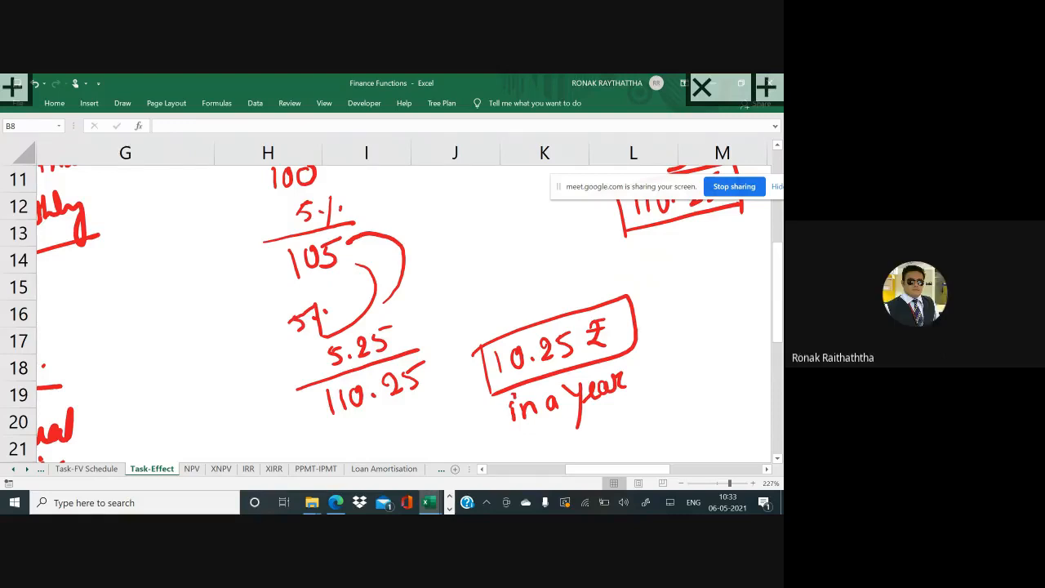
Step: Handwrite the fraction 10.25 over 100 in column M, and underline the starting 100 in column H with a thick stroke
{"action": "scroll", "coordinate": [399, 310], "scroll_direction": "right", "scroll_amount": 2}
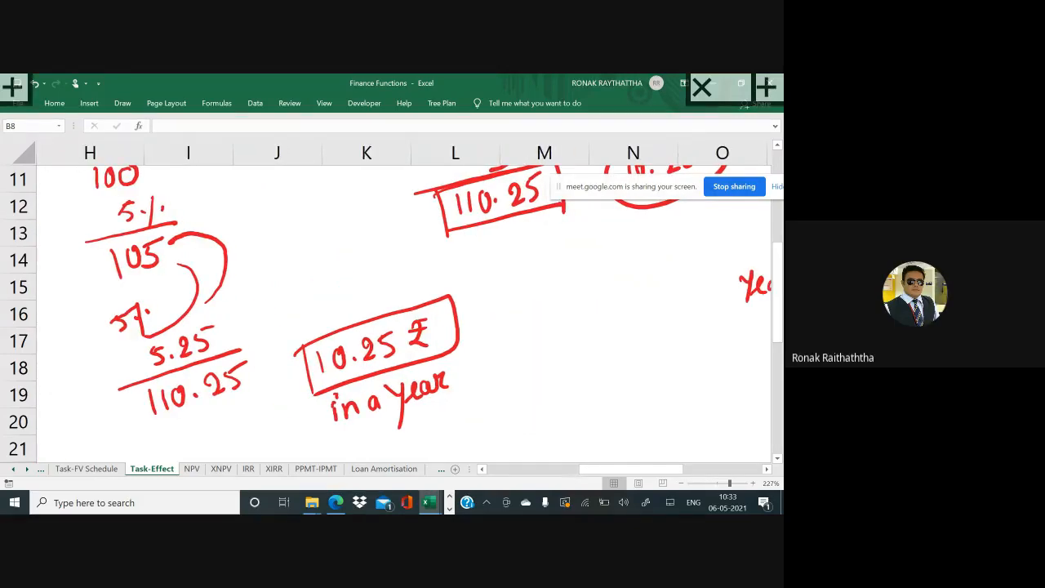
{"action": "left_click_drag", "start_coordinate": [515, 331], "coordinate": [515, 351]}
{"action": "mouse_move", "coordinate": [535, 333]}
{"action": "left_mouse_down"}
{"action": "mouse_move", "coordinate": [527, 349]}
{"action": "mouse_move", "coordinate": [536, 334]}
{"action": "left_mouse_up"}
{"action": "left_click", "coordinate": [549, 346]}
{"action": "left_click_drag", "start_coordinate": [560, 328], "coordinate": [573, 344]}
{"action": "mouse_move", "coordinate": [586, 325]}
{"action": "left_mouse_down"}
{"action": "mouse_move", "coordinate": [578, 343]}
{"action": "mouse_move", "coordinate": [593, 322]}
{"action": "left_mouse_up"}
{"action": "left_click_drag", "start_coordinate": [502, 370], "coordinate": [605, 338]}
{"action": "left_click_drag", "start_coordinate": [538, 366], "coordinate": [542, 387]}
{"action": "mouse_move", "coordinate": [554, 368]}
{"action": "left_mouse_down"}
{"action": "mouse_move", "coordinate": [558, 385]}
{"action": "mouse_move", "coordinate": [557, 367]}
{"action": "left_mouse_up"}
{"action": "left_click_drag", "start_coordinate": [566, 367], "coordinate": [576, 365]}
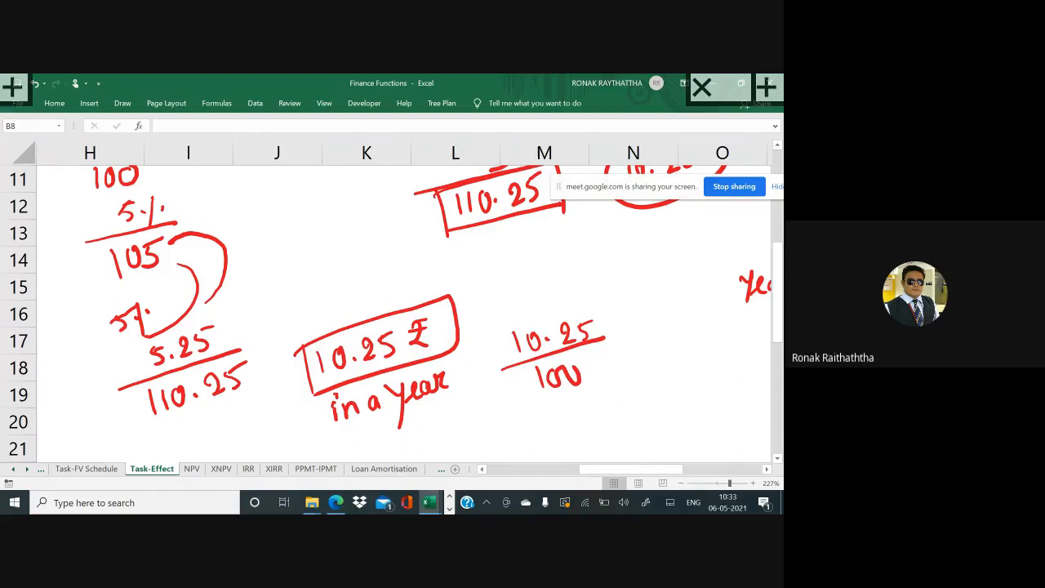
{"action": "left_click_drag", "start_coordinate": [70, 212], "coordinate": [197, 173]}
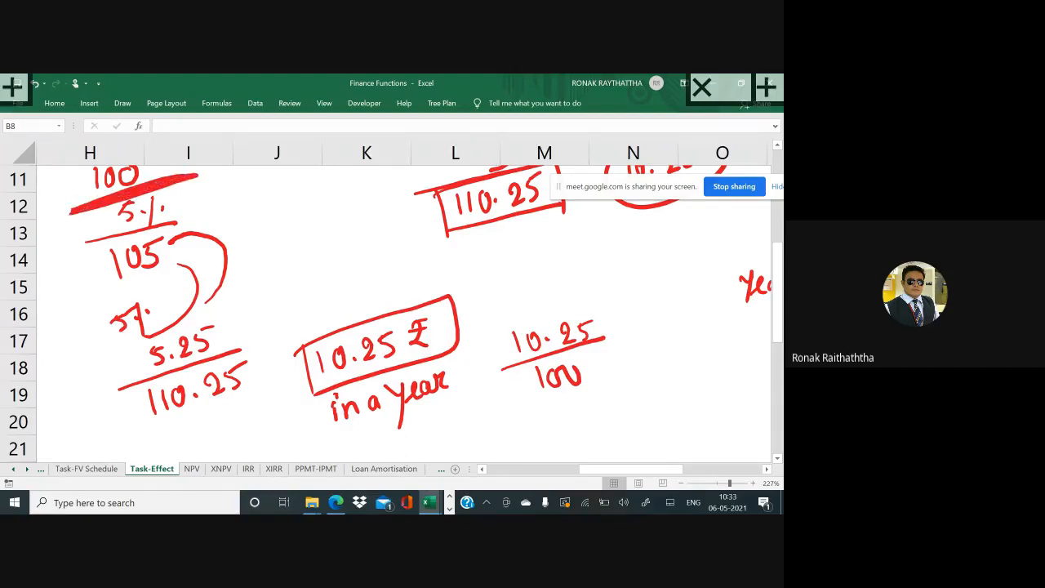
Step: Handwrite "= 10.25%" below the fraction as the effective rate and circle it
{"action": "left_click_drag", "start_coordinate": [529, 426], "coordinate": [539, 428]}
{"action": "left_click_drag", "start_coordinate": [530, 434], "coordinate": [552, 436]}
{"action": "mouse_move", "coordinate": [572, 417]}
{"action": "left_mouse_down"}
{"action": "mouse_move", "coordinate": [565, 433]}
{"action": "mouse_move", "coordinate": [610, 425]}
{"action": "left_mouse_up"}
{"action": "left_click", "coordinate": [584, 425]}
{"action": "mouse_move", "coordinate": [613, 405]}
{"action": "left_mouse_down"}
{"action": "mouse_move", "coordinate": [624, 408]}
{"action": "mouse_move", "coordinate": [618, 422]}
{"action": "left_mouse_up"}
{"action": "left_click_drag", "start_coordinate": [618, 399], "coordinate": [628, 393]}
{"action": "left_click_drag", "start_coordinate": [641, 385], "coordinate": [645, 426]}
{"action": "left_click", "coordinate": [634, 404]}
{"action": "left_click", "coordinate": [653, 402]}
{"action": "mouse_move", "coordinate": [679, 377]}
{"action": "left_mouse_down"}
{"action": "mouse_move", "coordinate": [530, 420]}
{"action": "mouse_move", "coordinate": [610, 373]}
{"action": "left_mouse_up"}
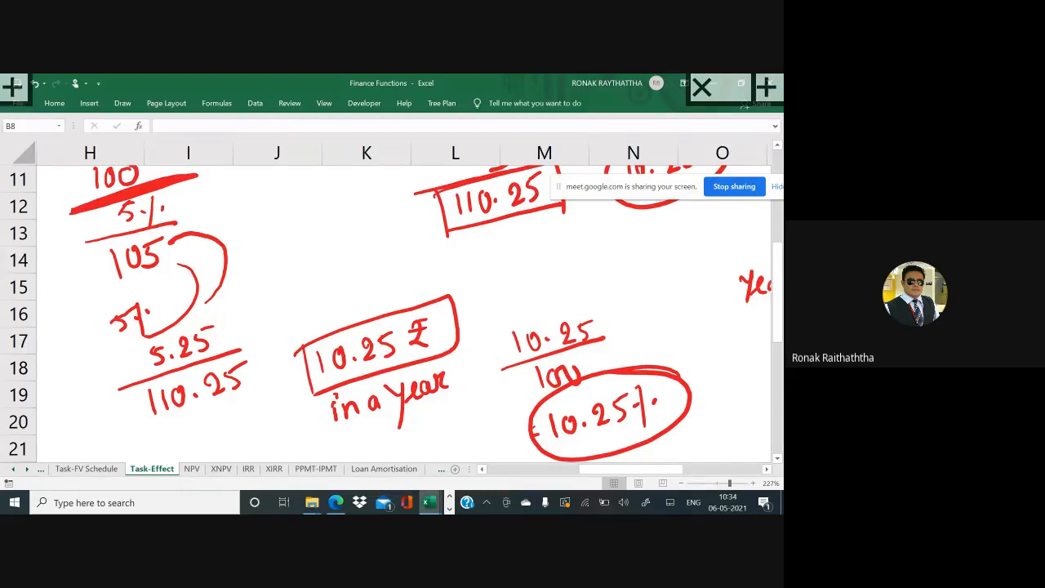
Step: Look over the earlier handwritten semi-annual compounding example, check the Google Meet chat for replies, and return to Excel
{"action": "scroll", "coordinate": [404, 302], "scroll_direction": "left", "scroll_amount": 5}
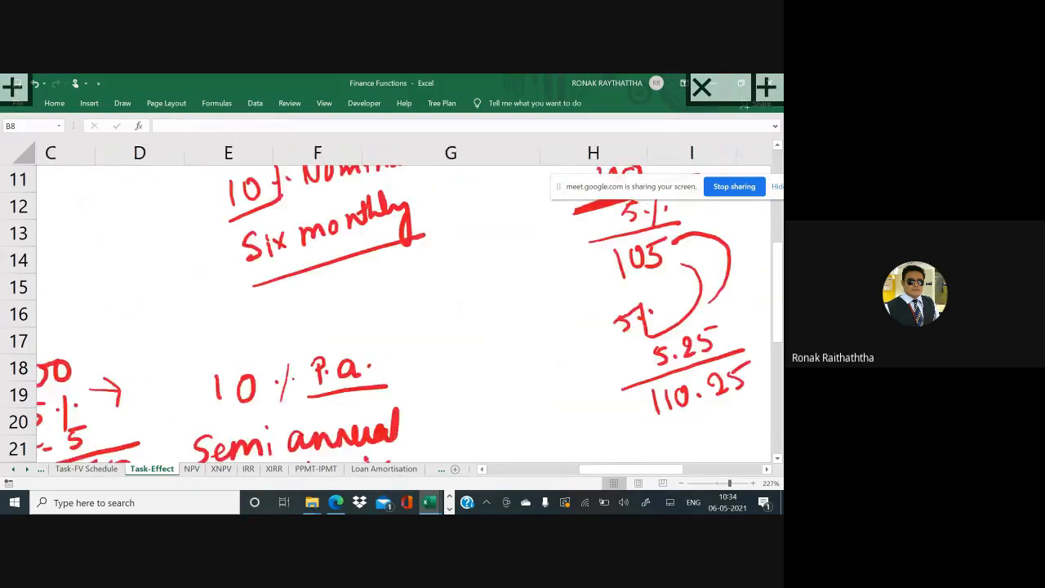
{"action": "scroll", "coordinate": [386, 302], "scroll_direction": "down", "scroll_amount": 7}
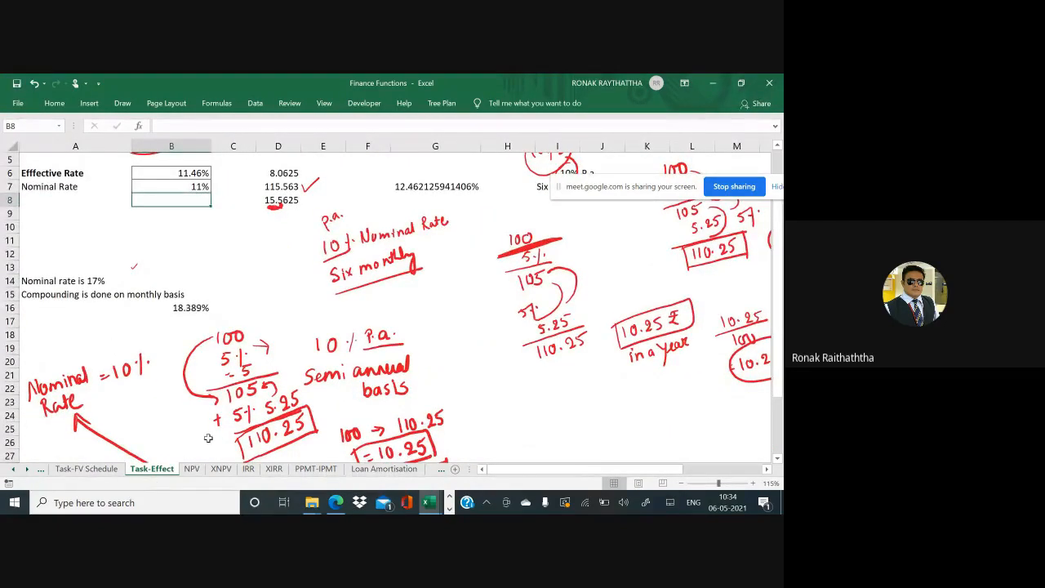
{"action": "scroll", "coordinate": [208, 439], "scroll_direction": "down", "scroll_amount": 1}
{"action": "key", "text": "alt+Tab"}
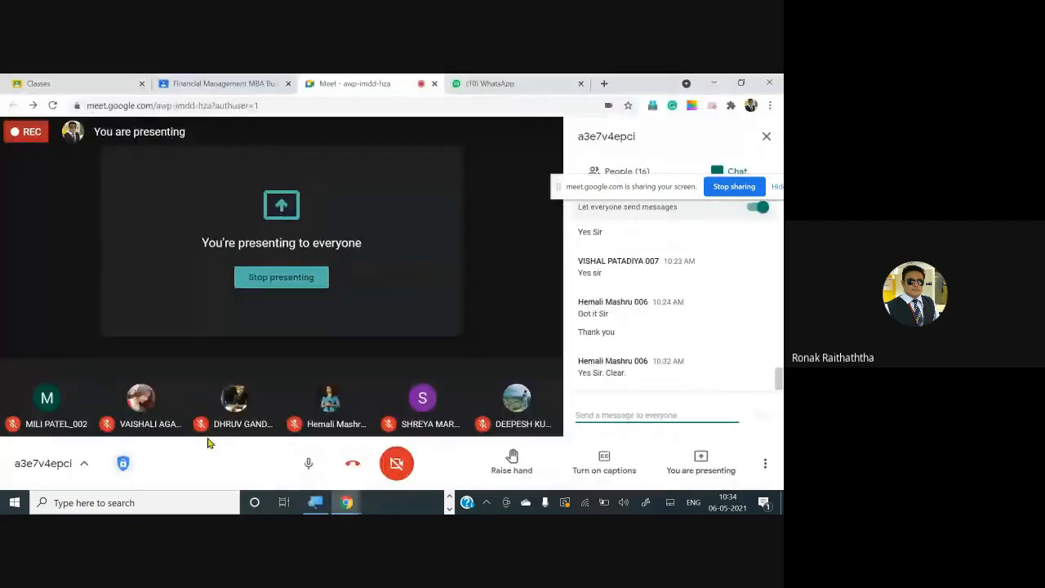
{"action": "key", "text": "alt+Tab"}
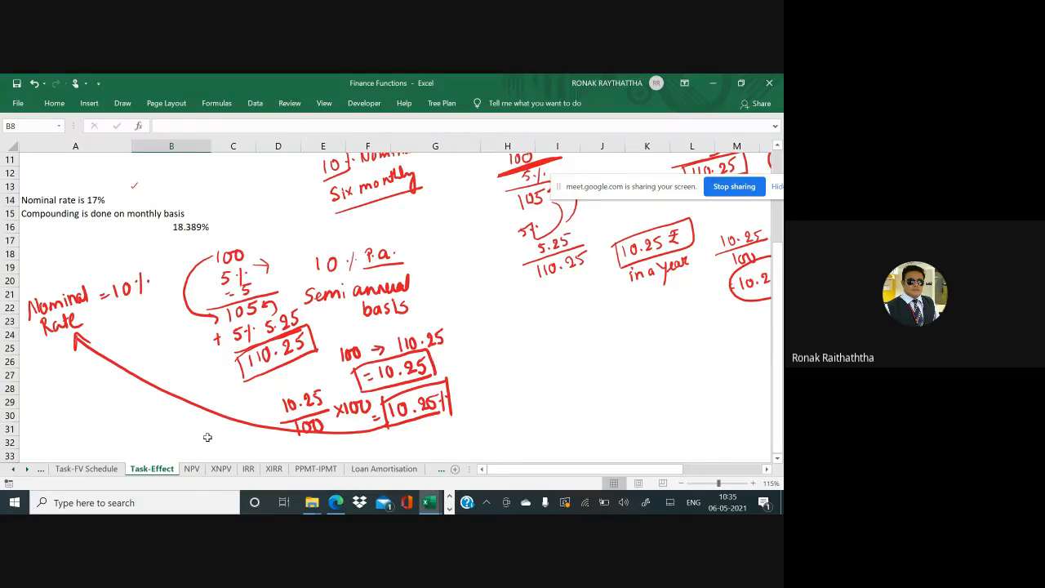
Step: Handwrite 15 and a circled 2.5 in red in the blank area around columns I to L, and circle them together
{"action": "mouse_move", "coordinate": [578, 396]}
{"action": "left_mouse_down"}
{"action": "mouse_move", "coordinate": [577, 425]}
{"action": "mouse_move", "coordinate": [596, 424]}
{"action": "mouse_move", "coordinate": [608, 390]}
{"action": "left_mouse_up"}
{"action": "mouse_move", "coordinate": [606, 353]}
{"action": "left_mouse_down"}
{"action": "mouse_move", "coordinate": [615, 374]}
{"action": "mouse_move", "coordinate": [633, 374]}
{"action": "mouse_move", "coordinate": [651, 341]}
{"action": "left_mouse_up"}
{"action": "mouse_move", "coordinate": [676, 322]}
{"action": "left_mouse_down"}
{"action": "mouse_move", "coordinate": [624, 325]}
{"action": "mouse_move", "coordinate": [685, 320]}
{"action": "mouse_move", "coordinate": [719, 420]}
{"action": "mouse_move", "coordinate": [644, 292]}
{"action": "left_mouse_up"}
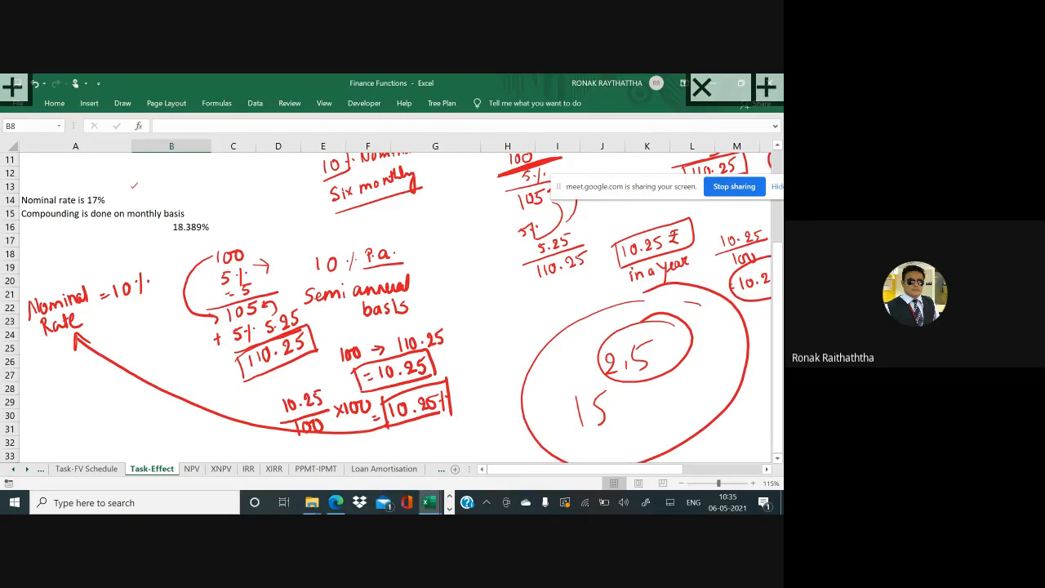
Step: Draw an arrow from the large circle around 15 and 2.5 to the handwritten word "log", and circle that word
{"action": "scroll", "coordinate": [387, 302], "scroll_direction": "down", "scroll_amount": 3}
{"action": "scroll", "coordinate": [388, 302], "scroll_direction": "right", "scroll_amount": 1}
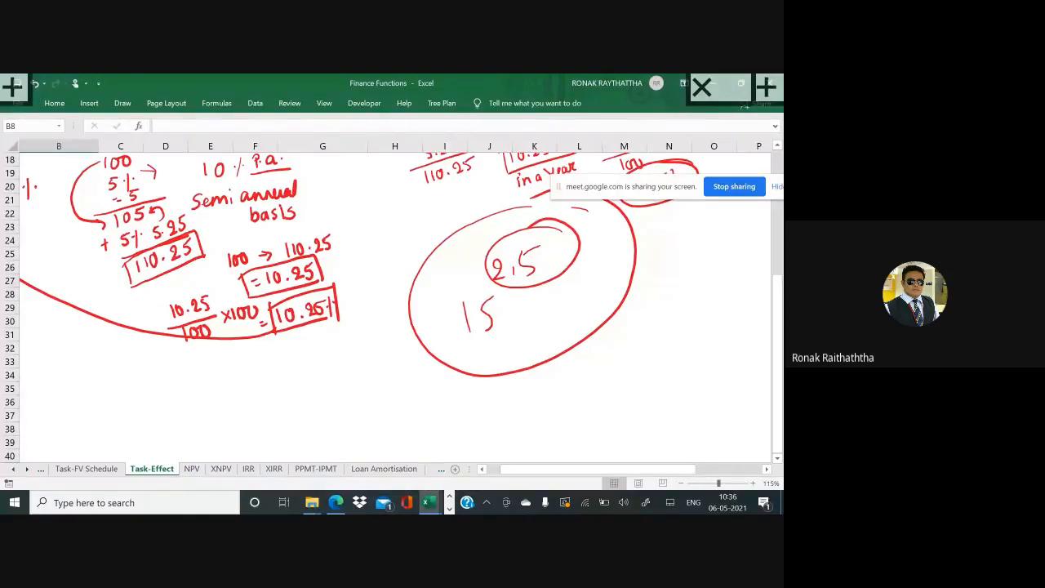
{"action": "left_click_drag", "start_coordinate": [553, 339], "coordinate": [612, 372]}
{"action": "mouse_move", "coordinate": [599, 355]}
{"action": "left_mouse_down"}
{"action": "mouse_move", "coordinate": [613, 372]}
{"action": "mouse_move", "coordinate": [586, 382]}
{"action": "mouse_move", "coordinate": [642, 414]}
{"action": "left_mouse_up"}
{"action": "left_click_drag", "start_coordinate": [648, 399], "coordinate": [652, 434]}
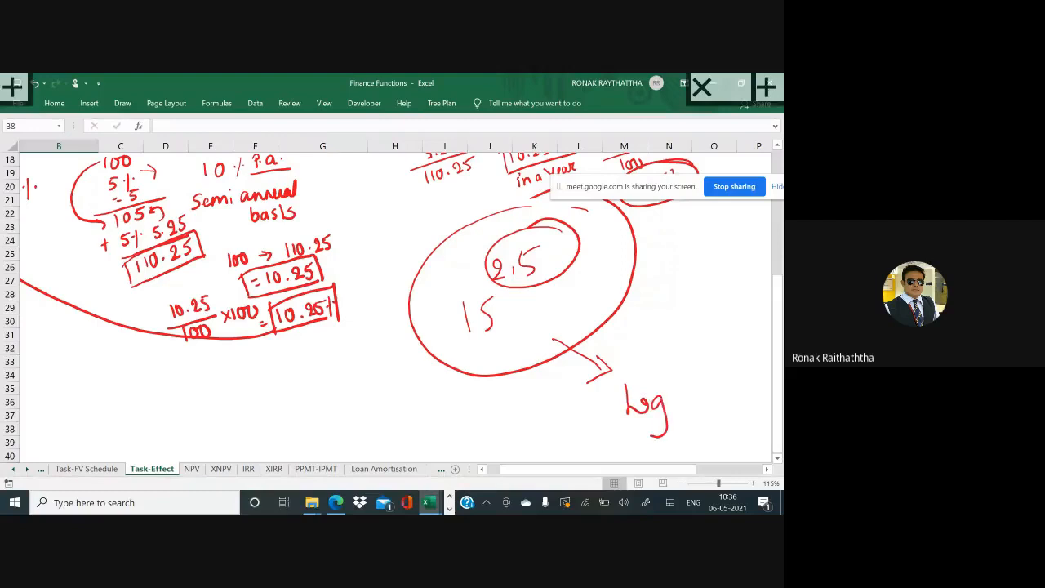
{"action": "mouse_move", "coordinate": [675, 355]}
{"action": "left_mouse_down"}
{"action": "mouse_move", "coordinate": [653, 441]}
{"action": "mouse_move", "coordinate": [674, 351]}
{"action": "left_mouse_up"}
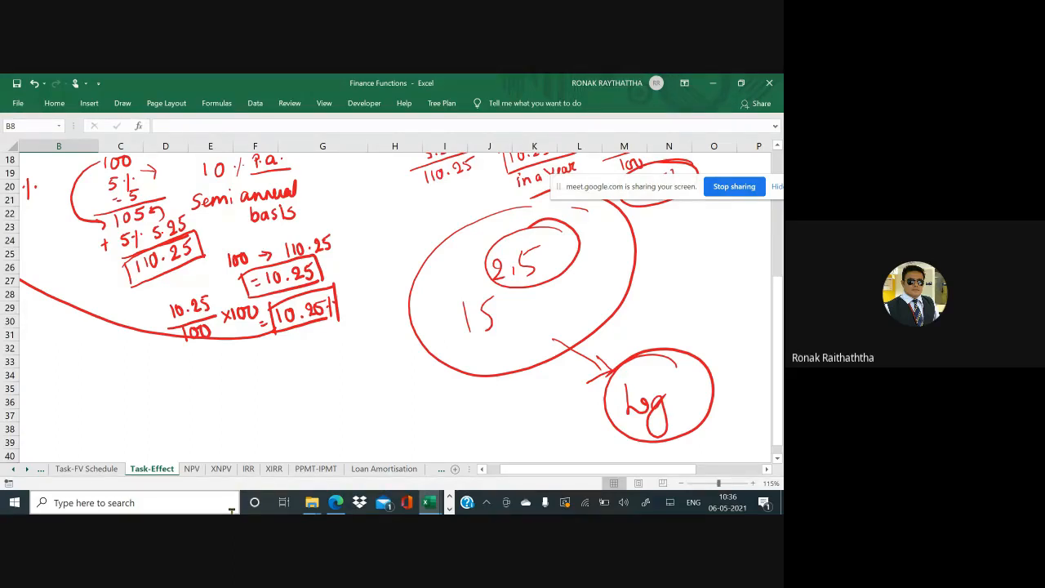
Step: Switch to Google Meet and read through the students' chat messages and enrolment number replies
{"action": "key", "text": "alt+Tab"}
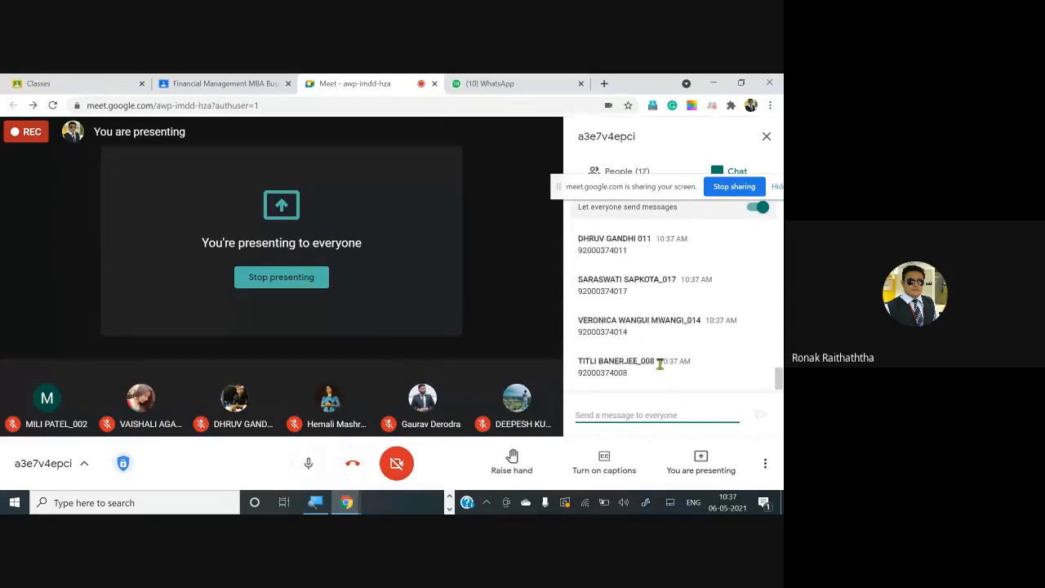
{"action": "scroll", "coordinate": [660, 364], "scroll_direction": "up", "scroll_amount": 2}
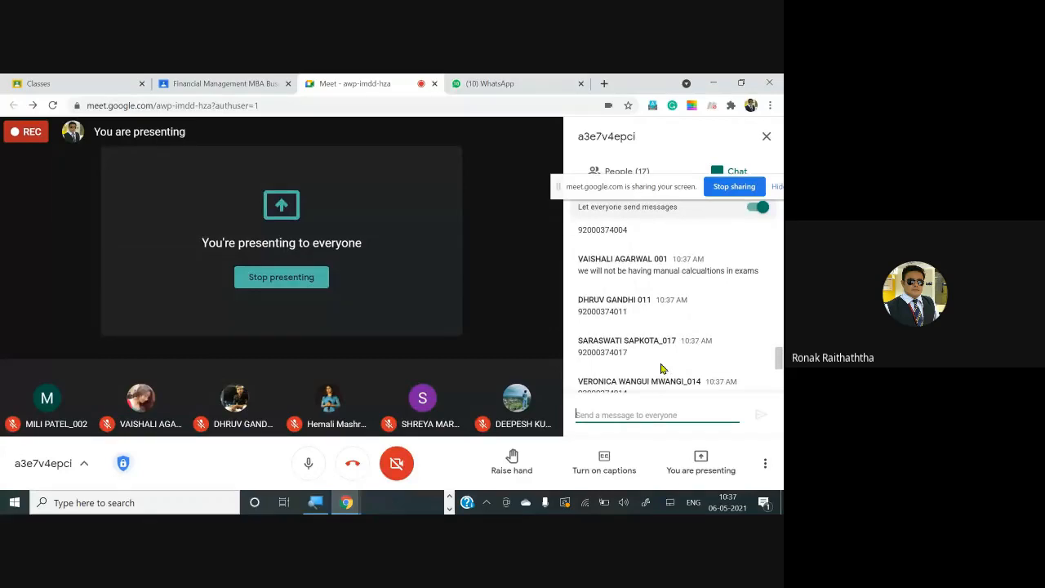
{"action": "scroll", "coordinate": [661, 367], "scroll_direction": "down", "scroll_amount": 1}
{"action": "scroll", "coordinate": [661, 364], "scroll_direction": "up", "scroll_amount": 2}
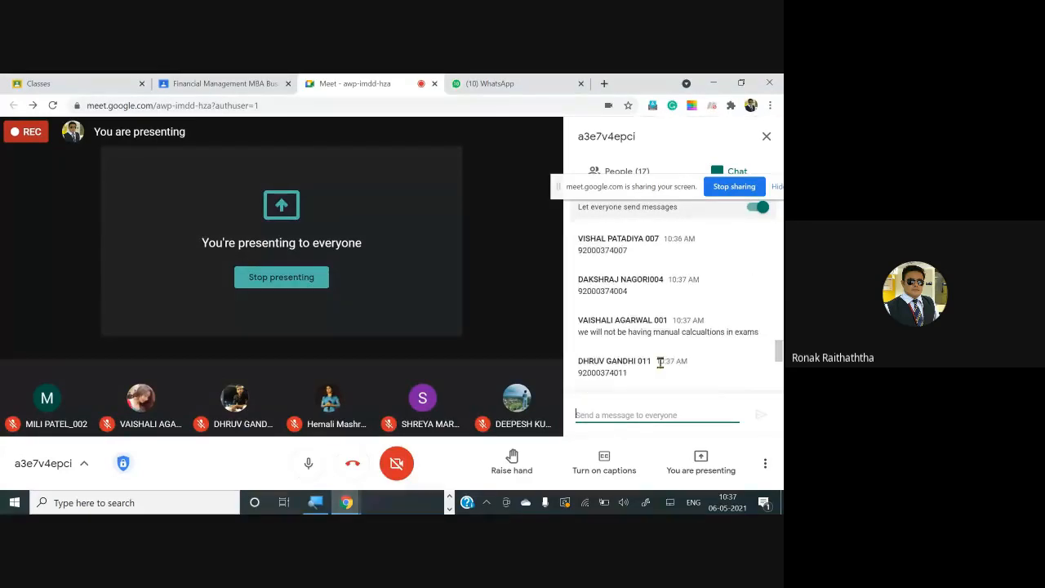
{"action": "scroll", "coordinate": [660, 364], "scroll_direction": "down", "scroll_amount": 5}
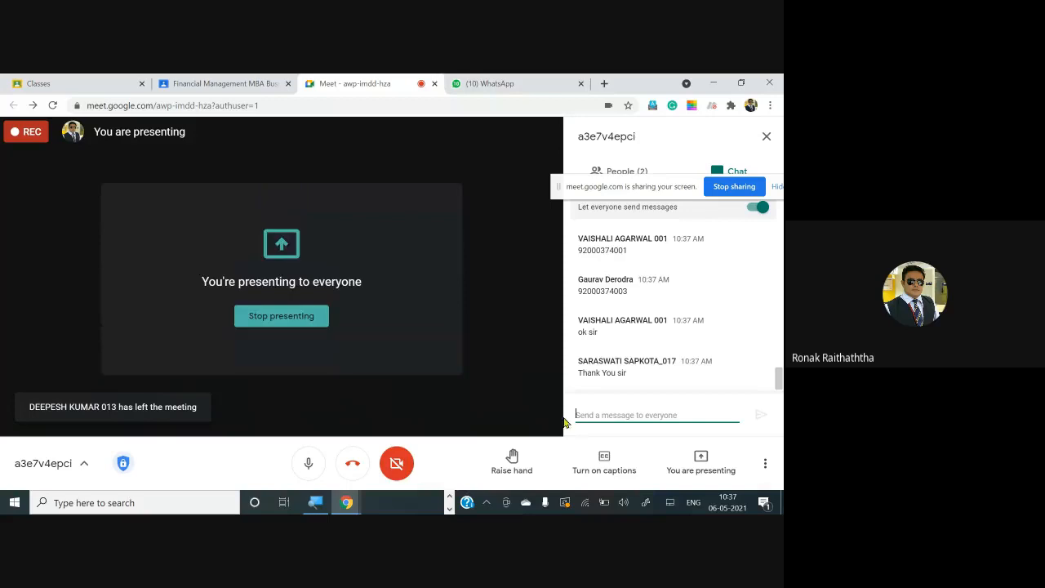
Step: Open the additional options of the Google Meet call
{"action": "left_click", "coordinate": [766, 463]}
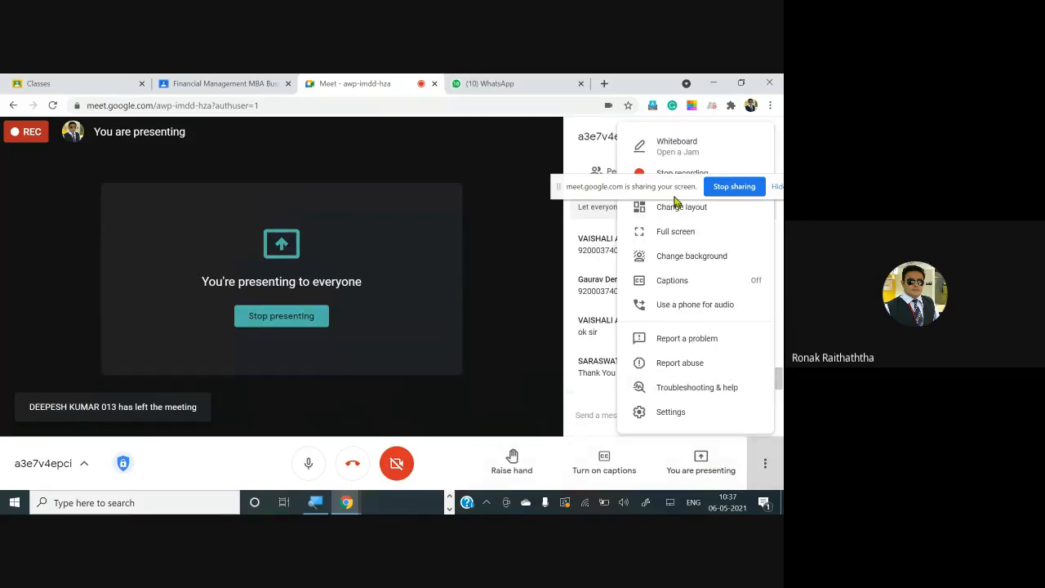